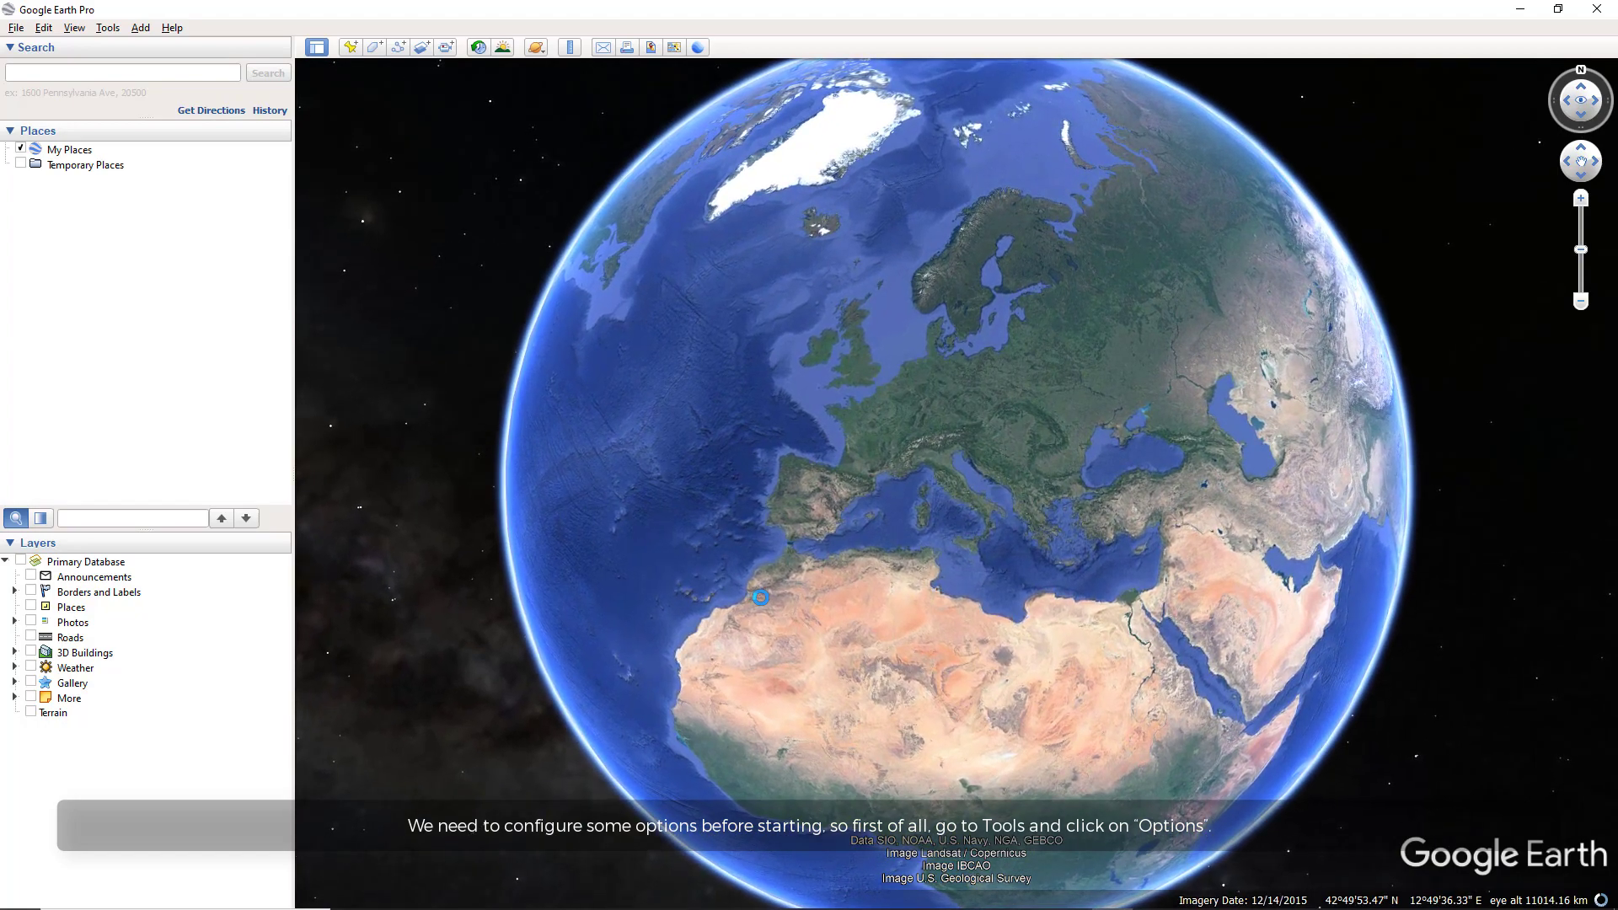
# In the 3D view options, show coordinates in Decimal Degrees, use Meters, Kilometers as units, and set antialiasing to High.
pyautogui.click(105, 27)
pyautogui.click(119, 173)
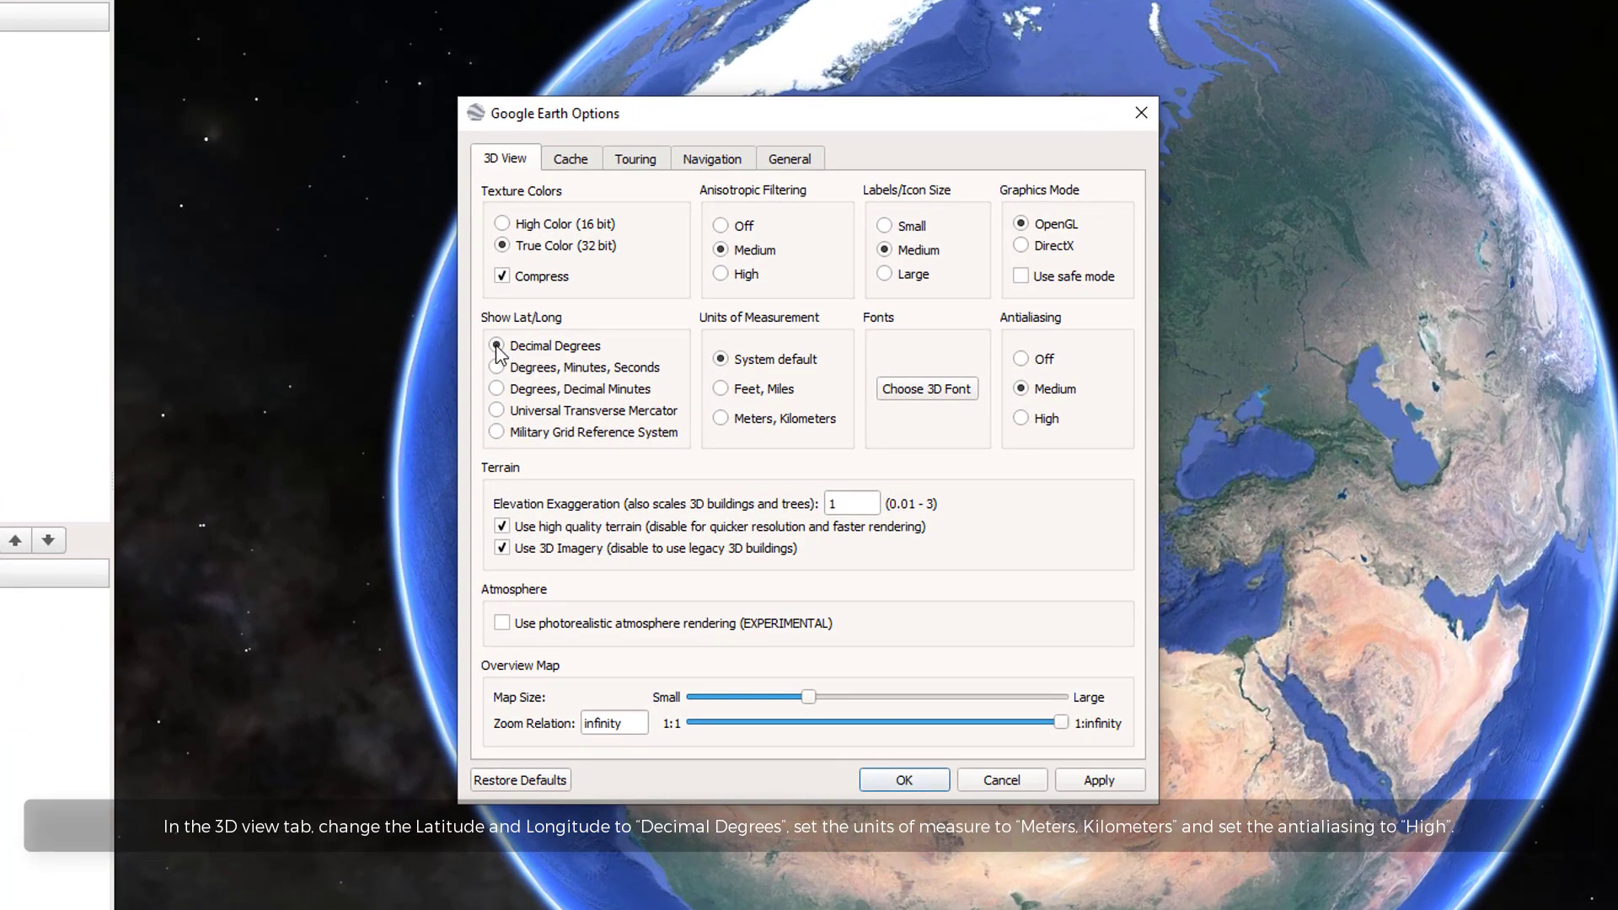
pyautogui.click(721, 420)
pyautogui.click(1022, 419)
# Set the navigation option to "Do not automatically tilt while zooming" and apply all option changes.
pyautogui.click(726, 158)
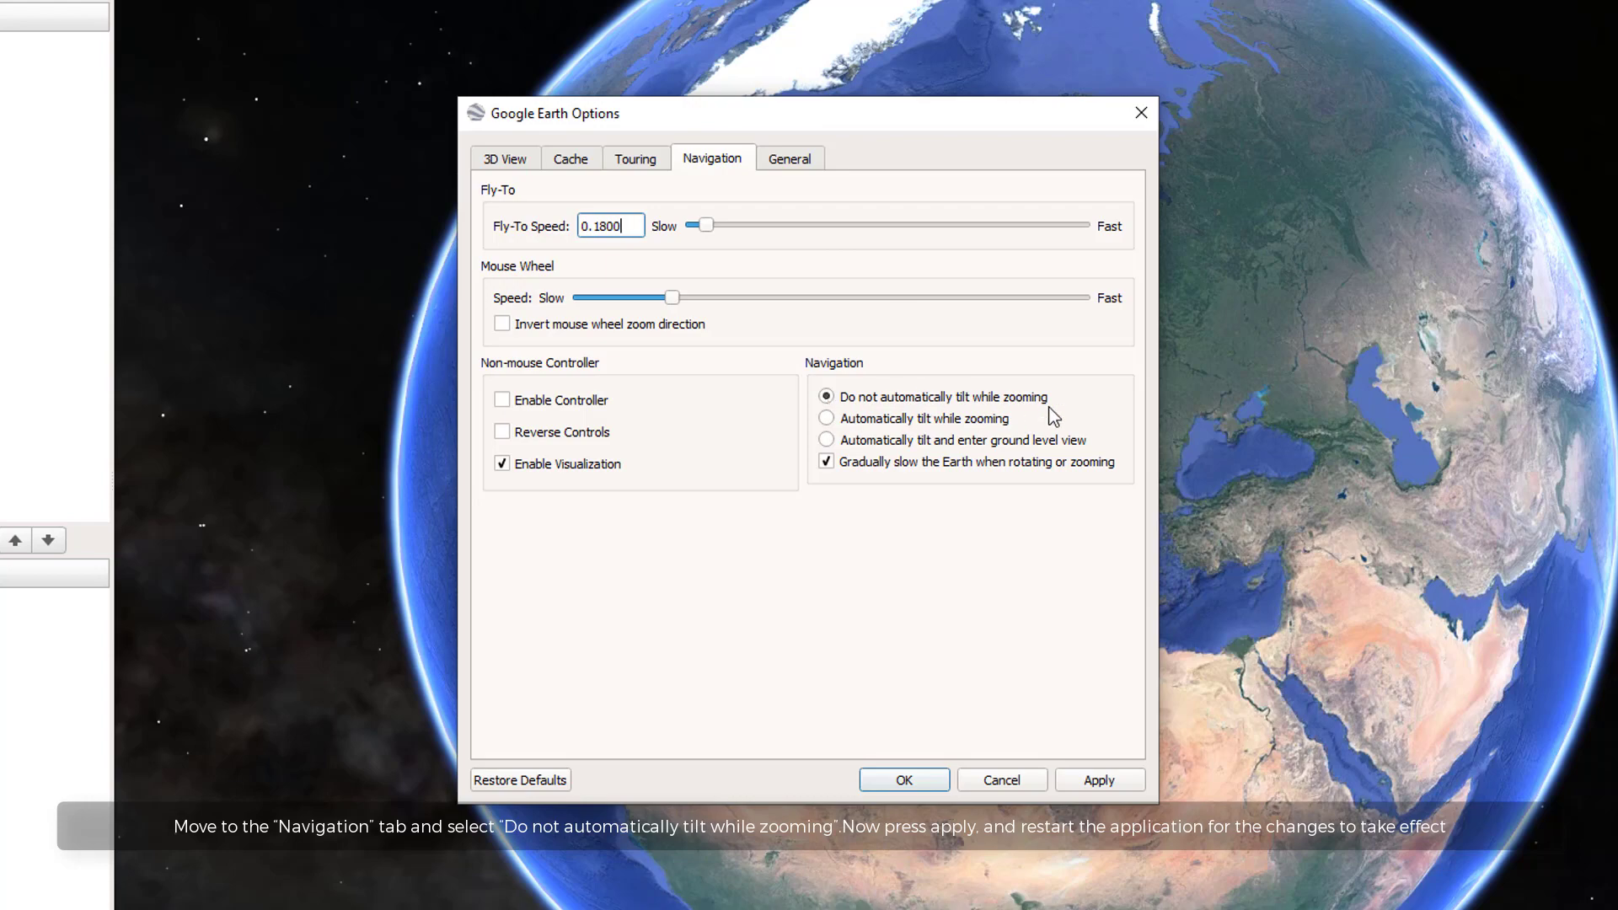
pyautogui.click(1100, 780)
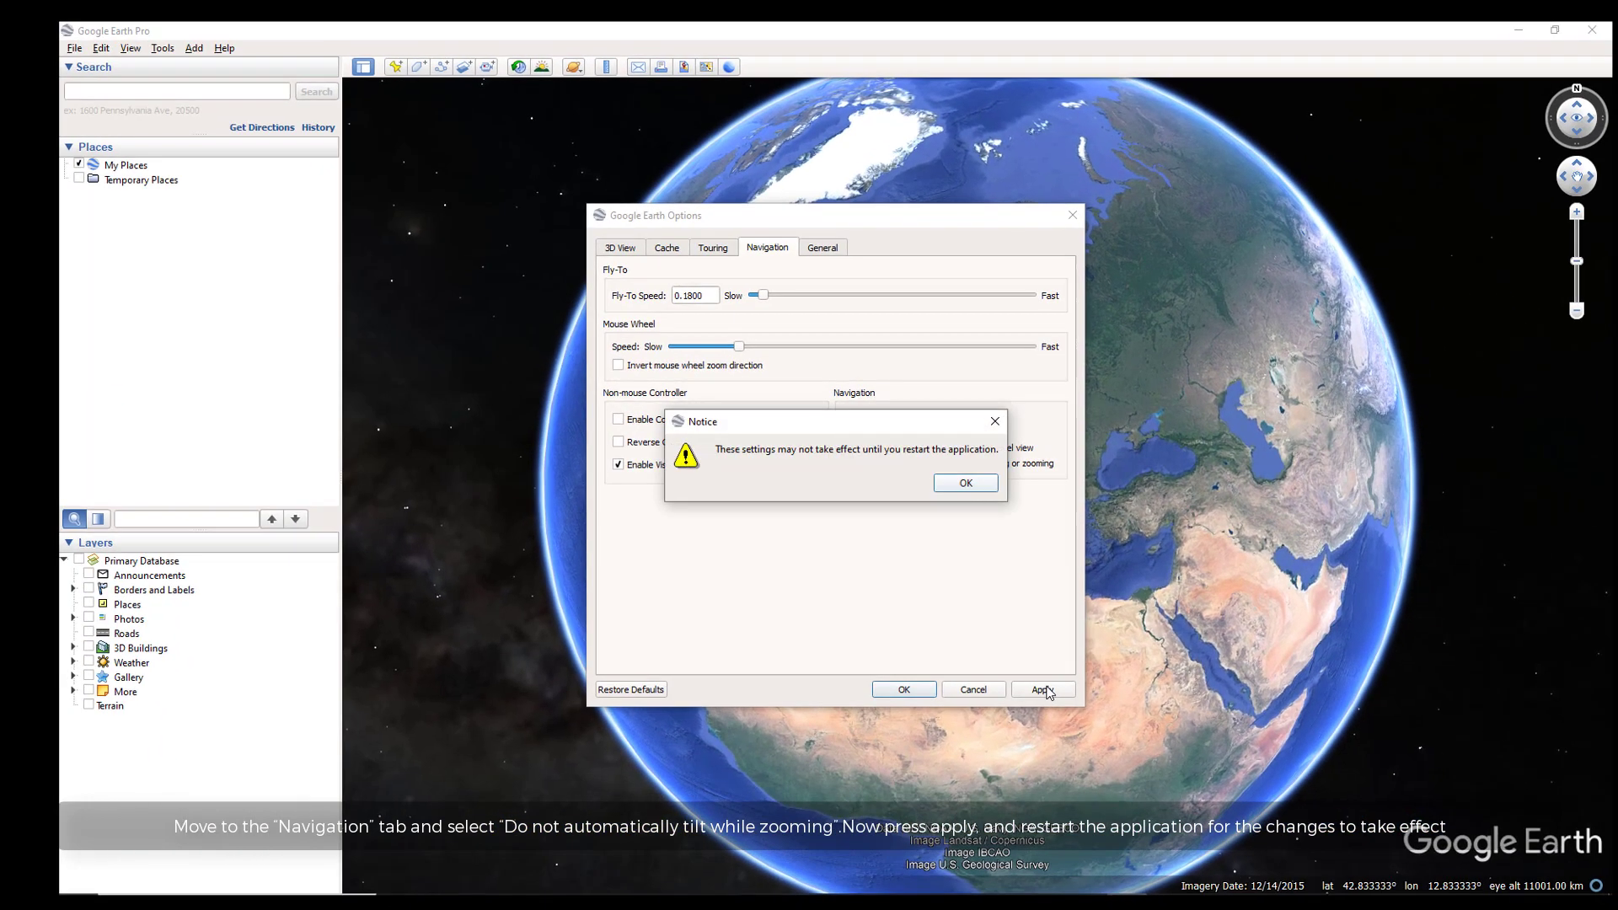
pyautogui.click(966, 483)
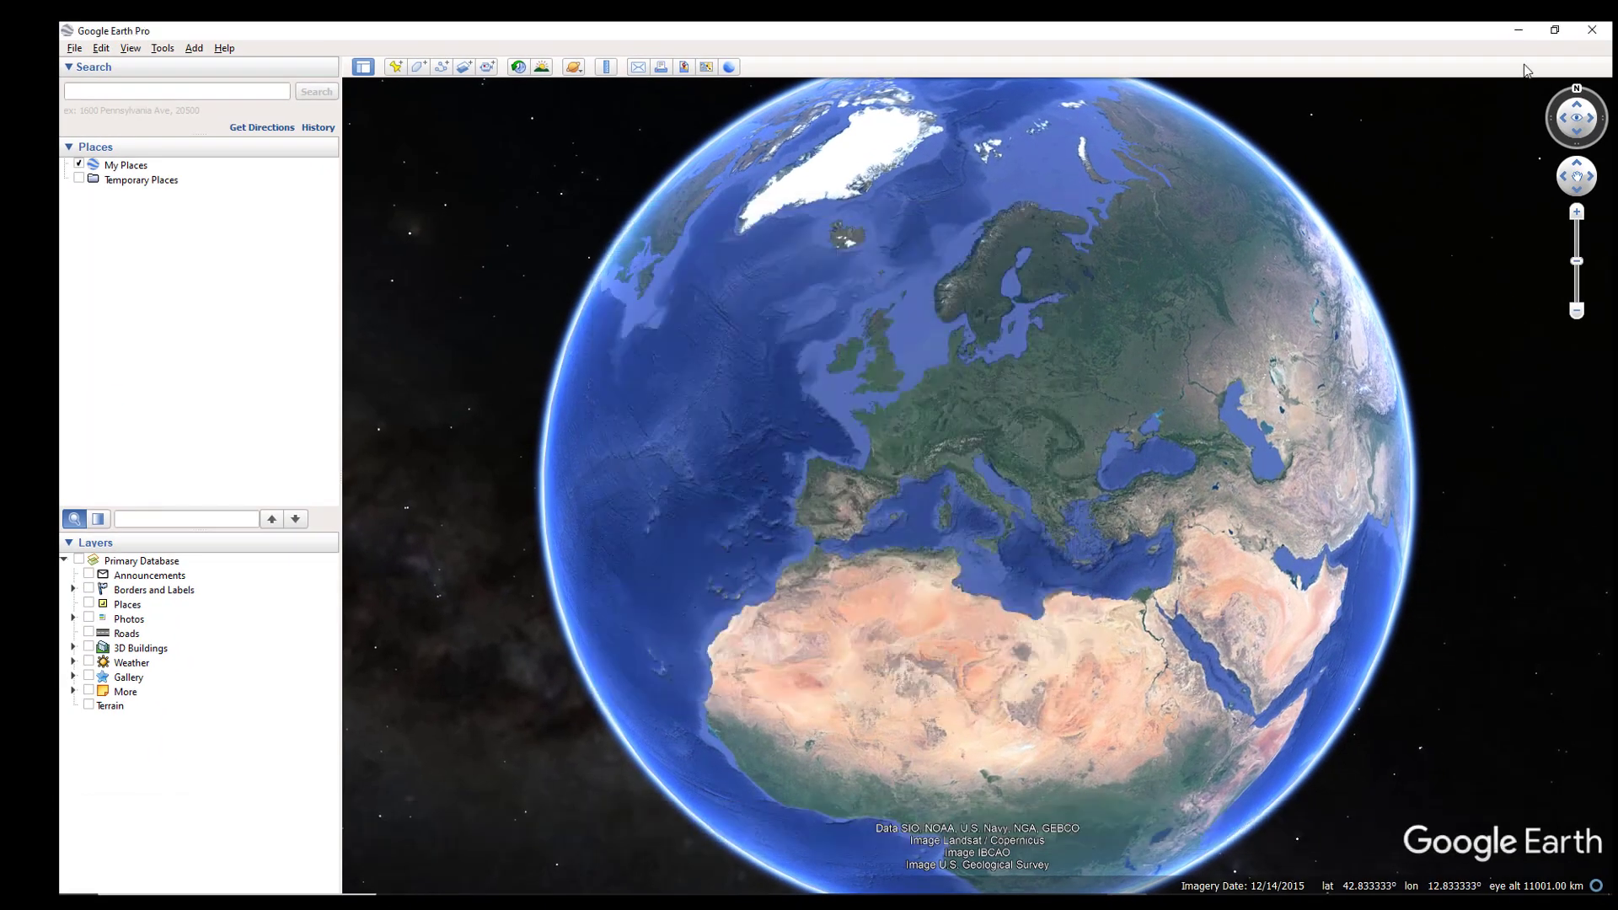
# Search for "colosseum rome", go to the Colosseum at Piazza del Colosseo, and clear the search result pin from the map.
pyautogui.write('colosseum romw')
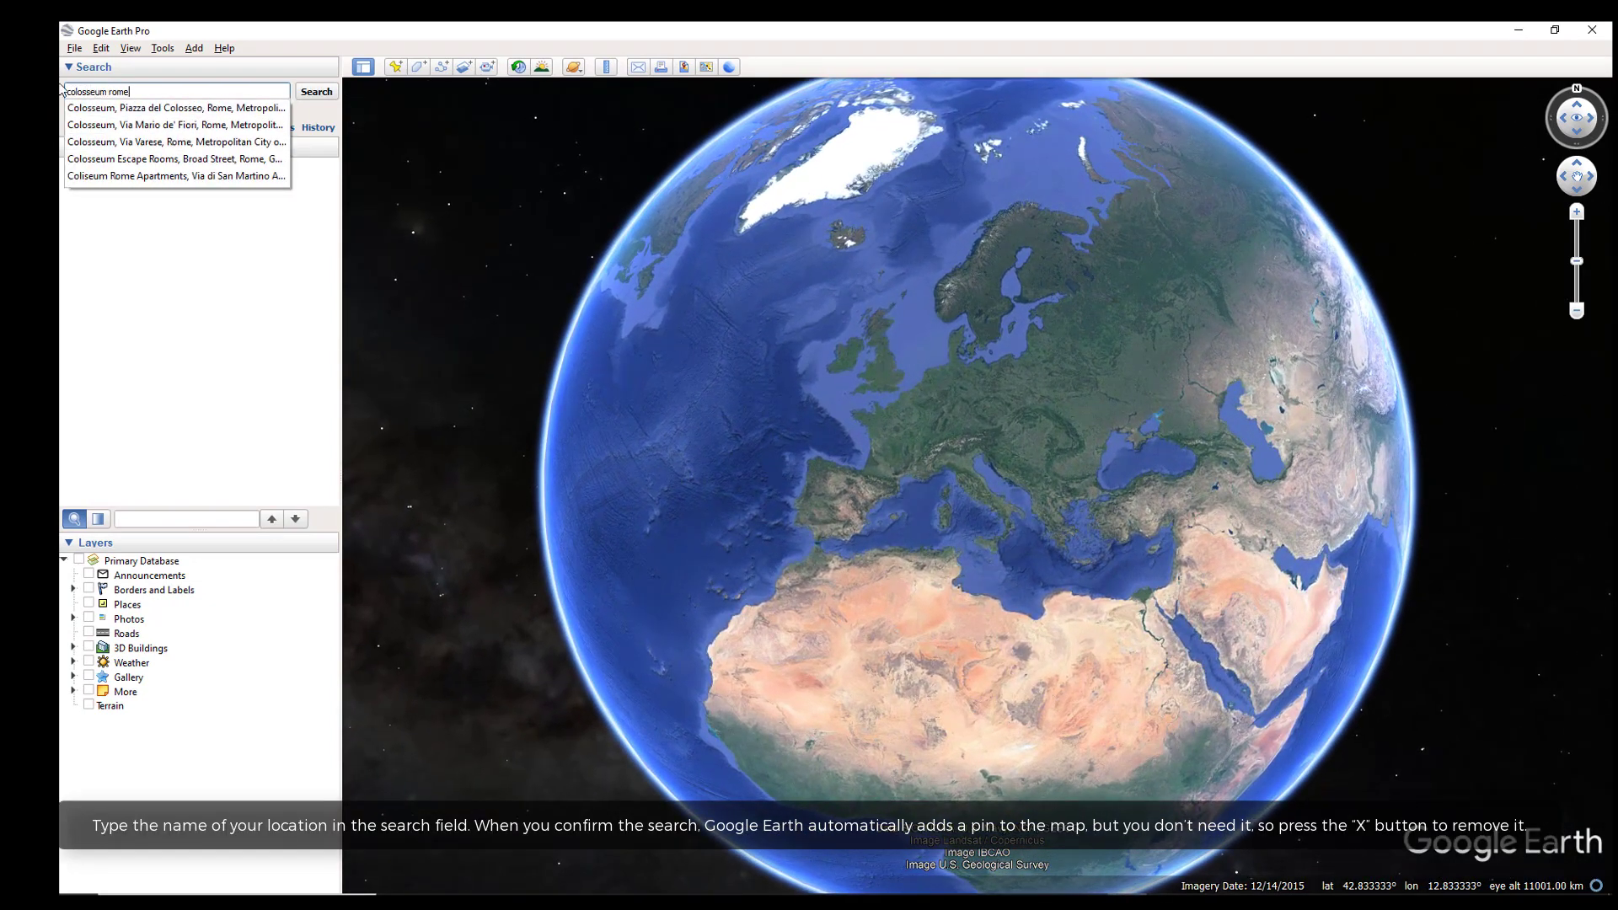
pyautogui.click(122, 107)
pyautogui.click(316, 91)
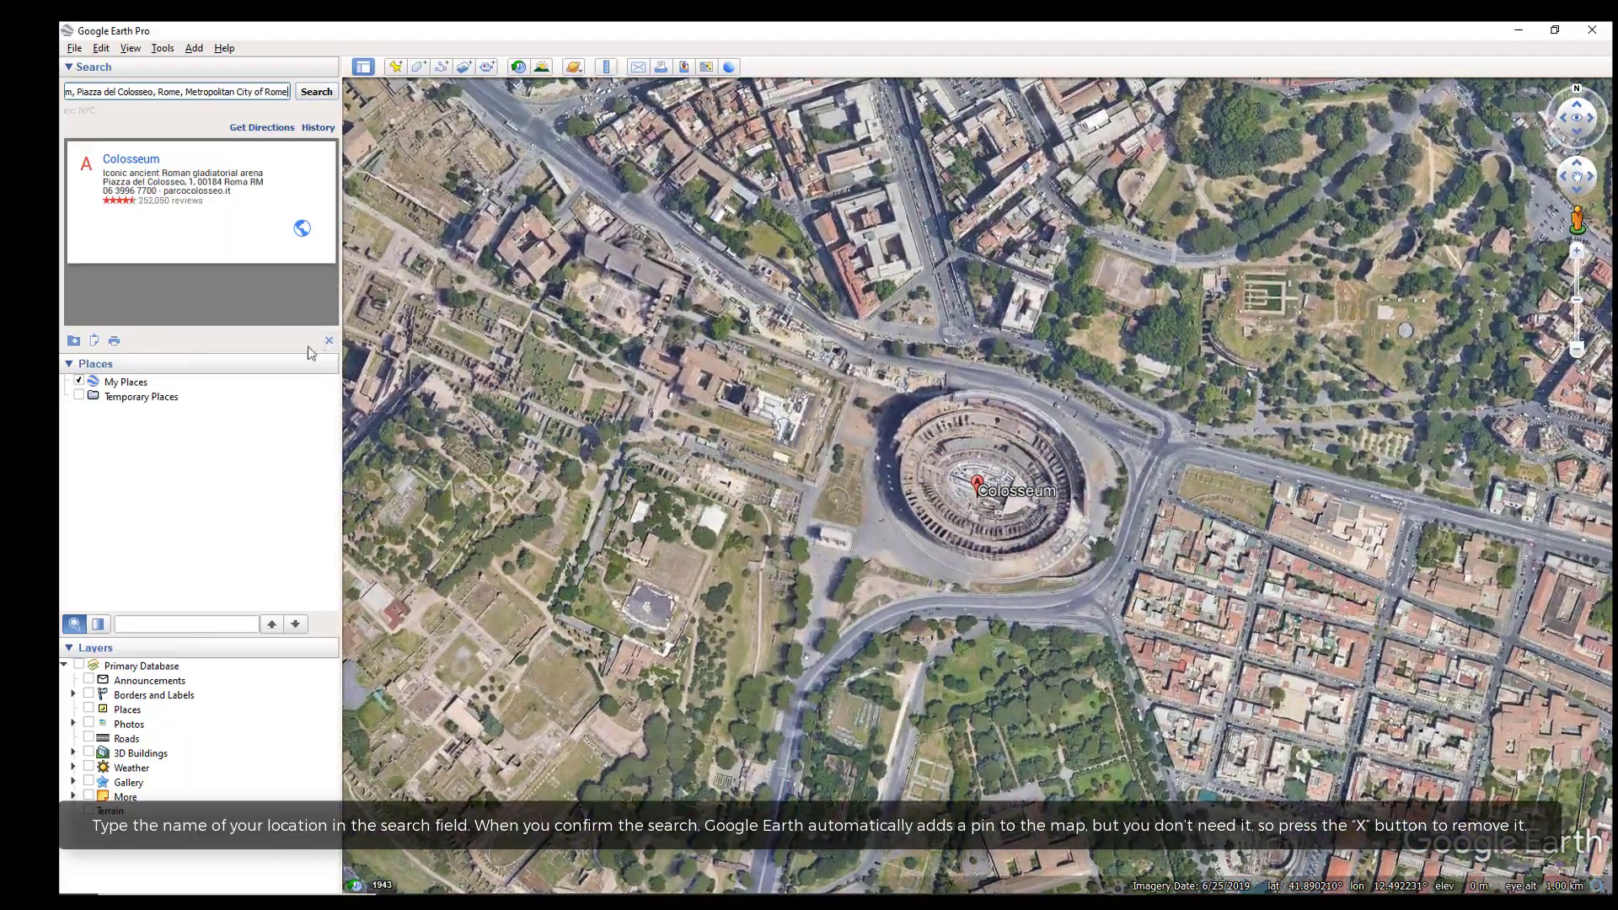
pyautogui.click(329, 341)
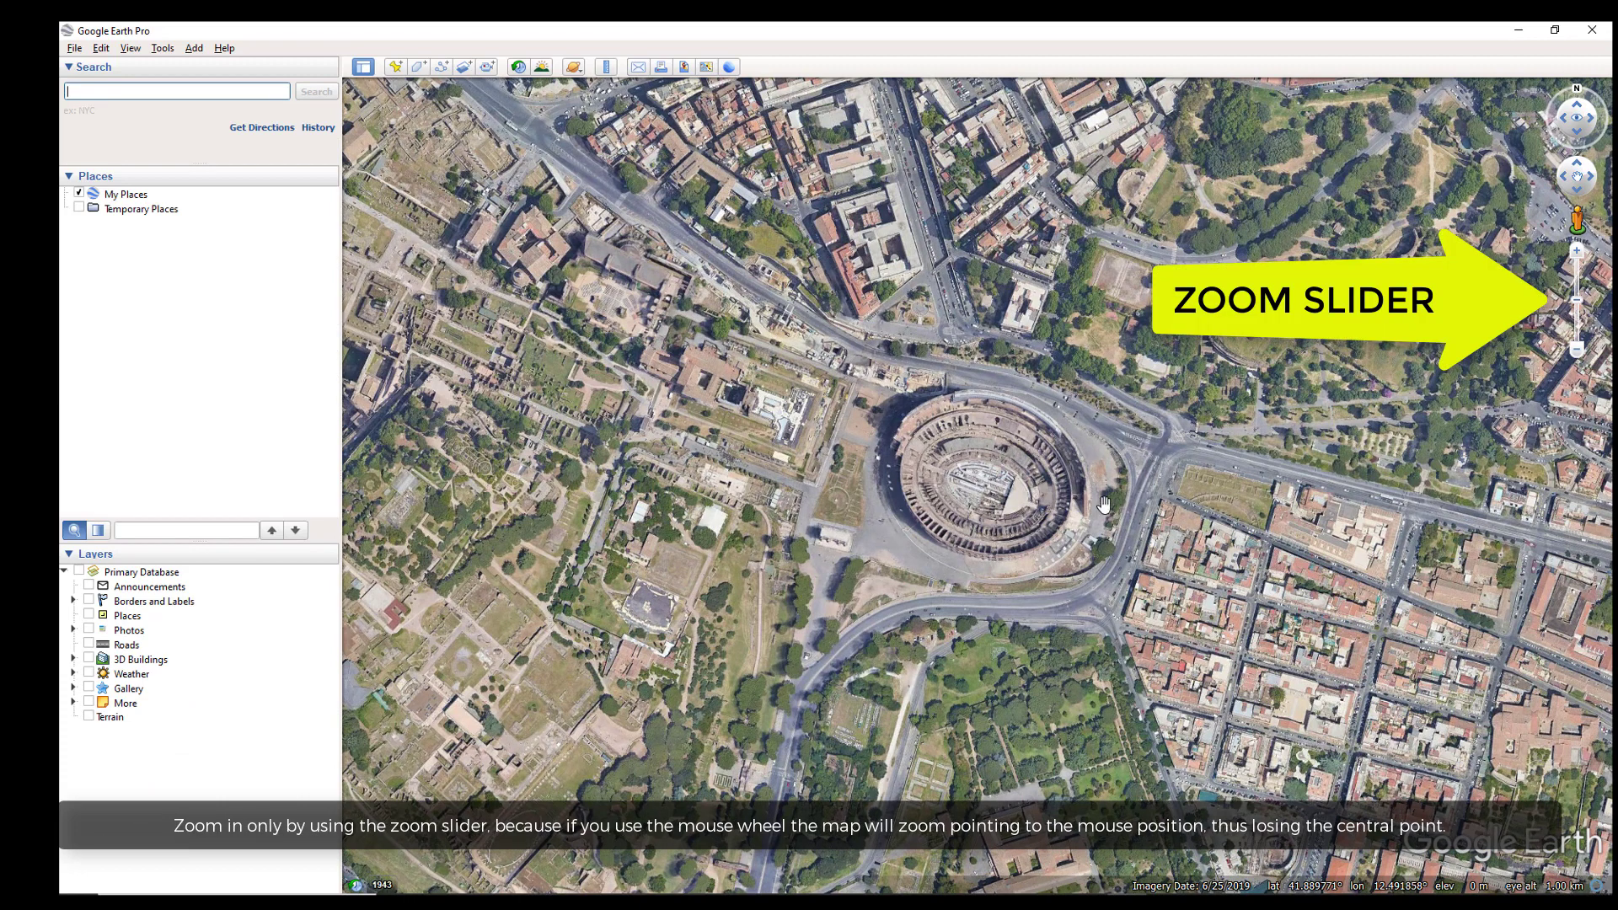
# Zoom in to 830 m eye altitude and record in Notepad lat = 41.8902, long = 12.4922 and 830 m.
pyautogui.click(1575, 250)
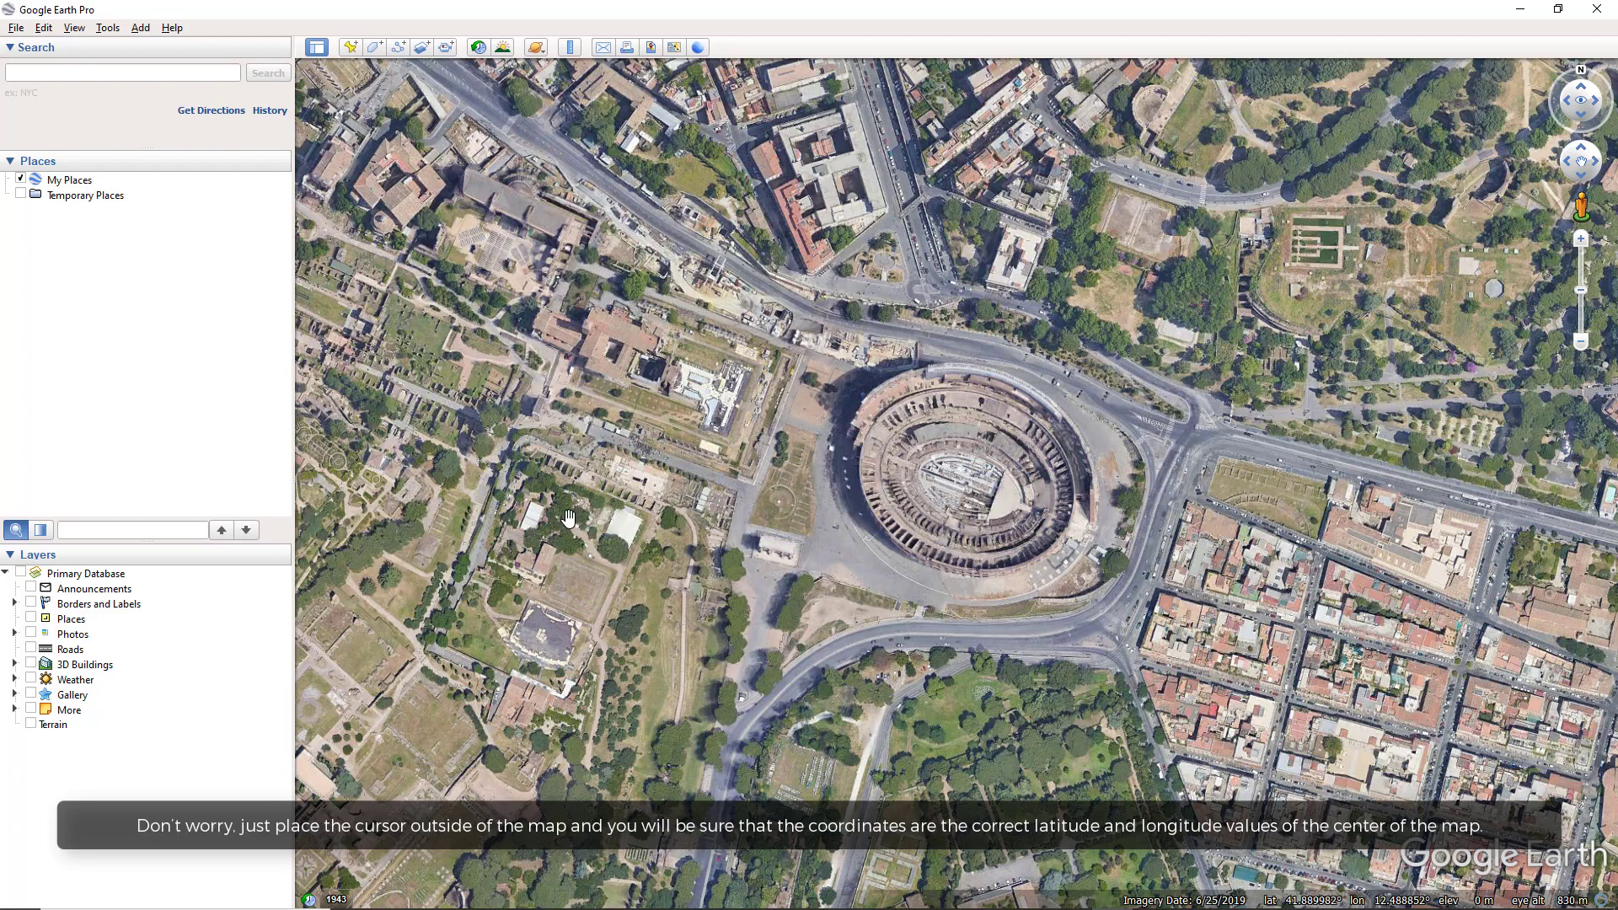
pyautogui.hotkey('alt', 'Tab')
pyautogui.moveTo(1011, 202); pyautogui.dragTo(1364, 157)
pyautogui.write('41.')
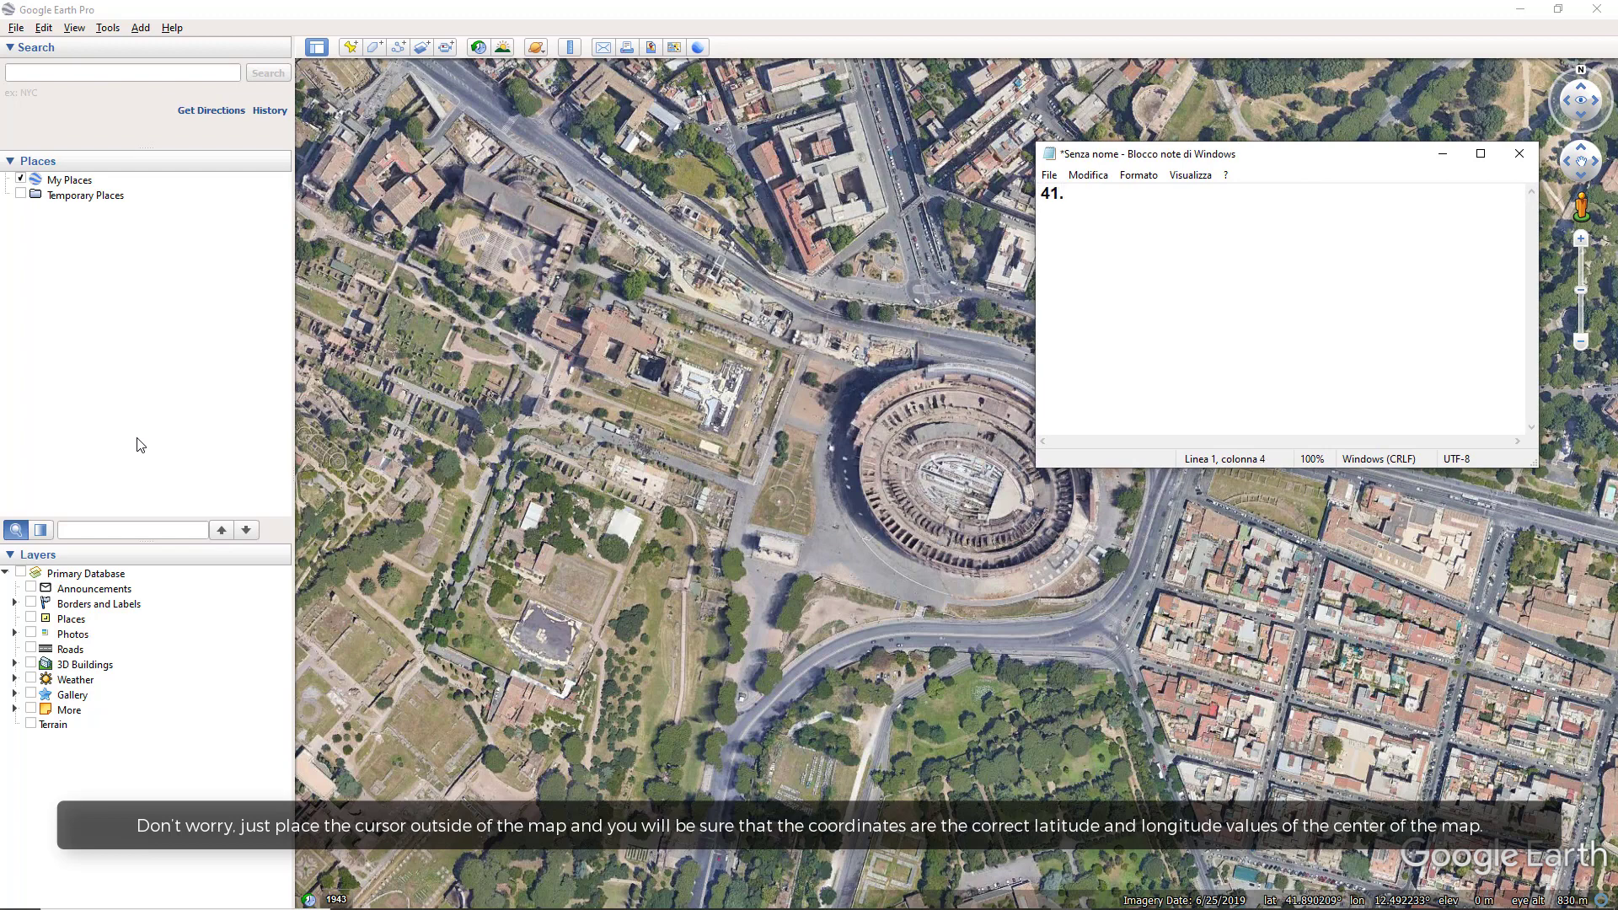
pyautogui.write('lat =')
pyautogui.press('End')
pyautogui.write('long = 12.')
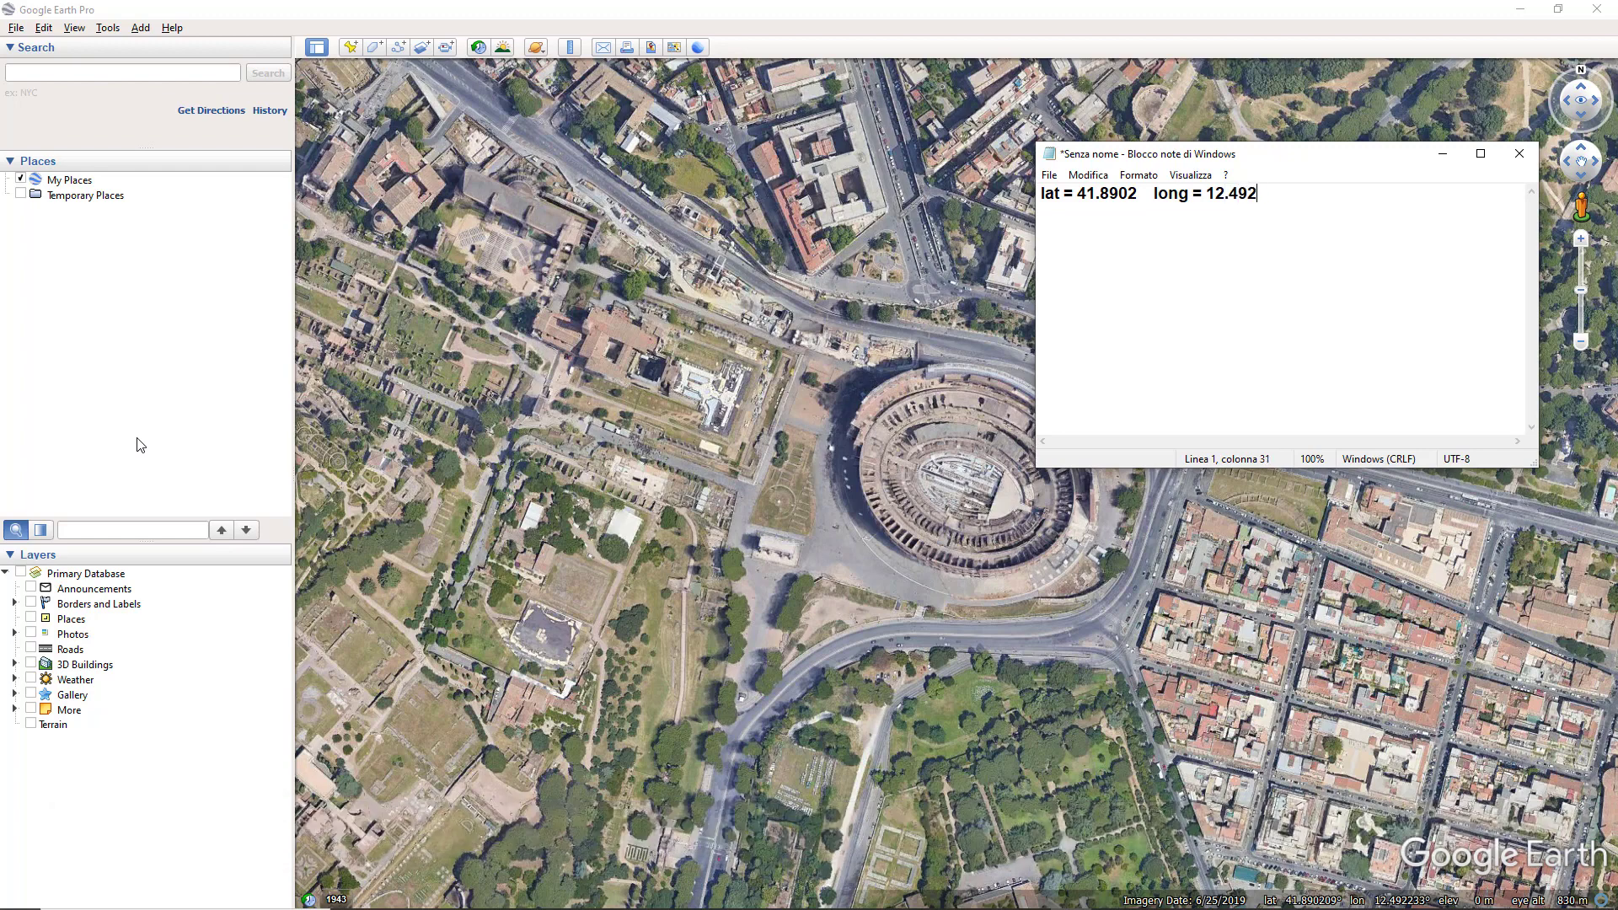
pyautogui.click(1071, 219)
pyautogui.write('0 m')
pyautogui.click(1442, 154)
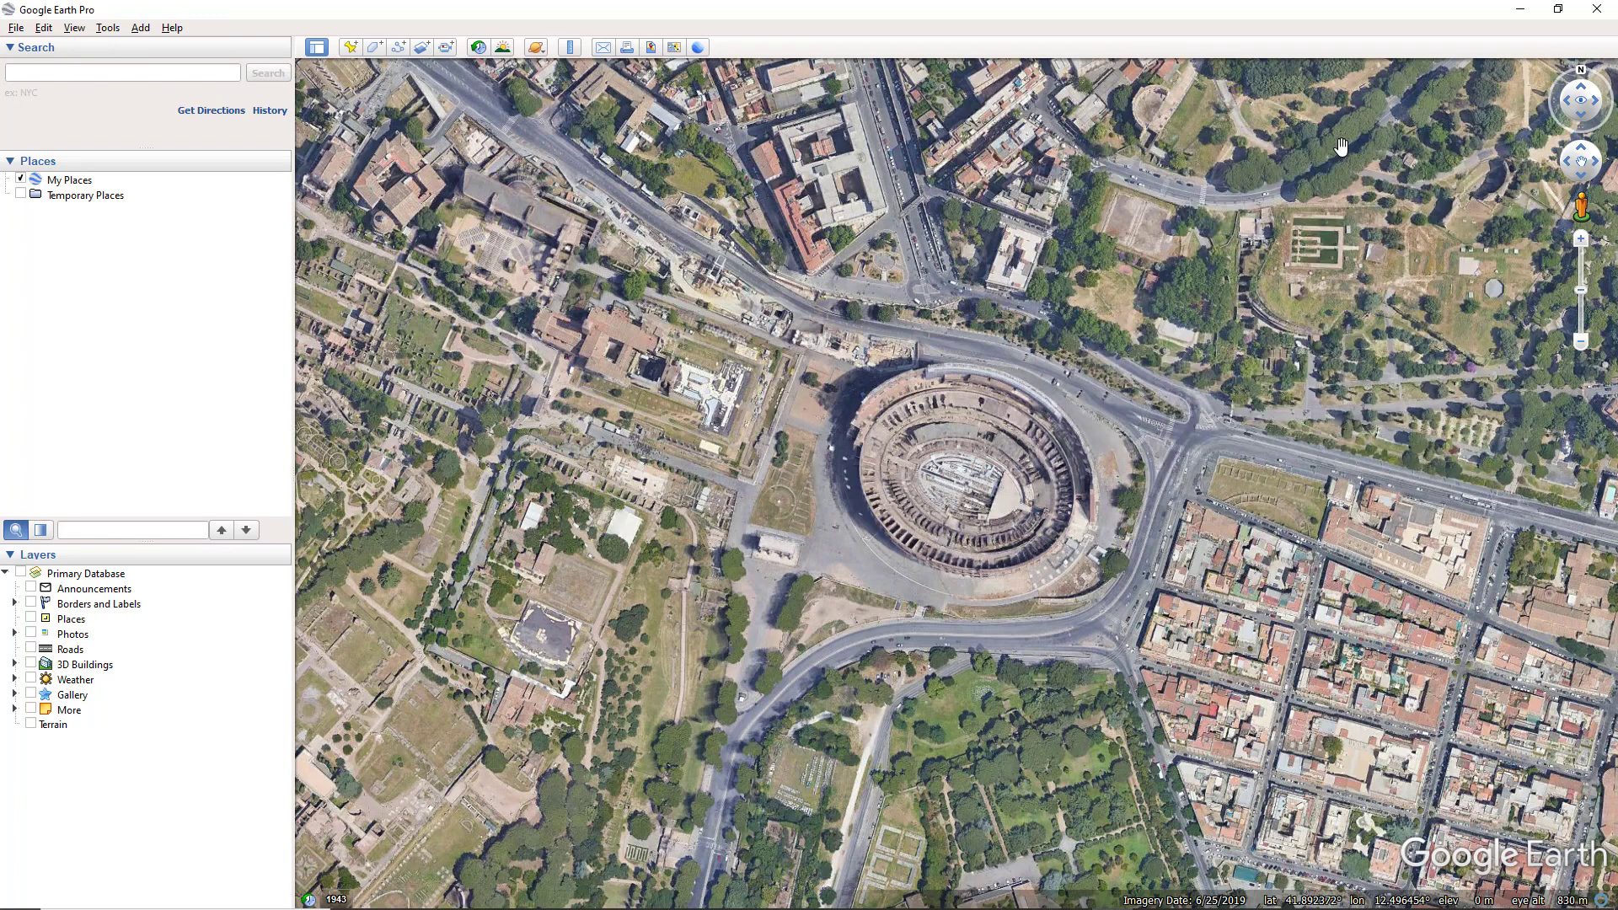
# Set up the image export at 3840x2160 (4K UHD) with title, legend, scale, compass and HTML area all hidden.
pyautogui.click(649, 47)
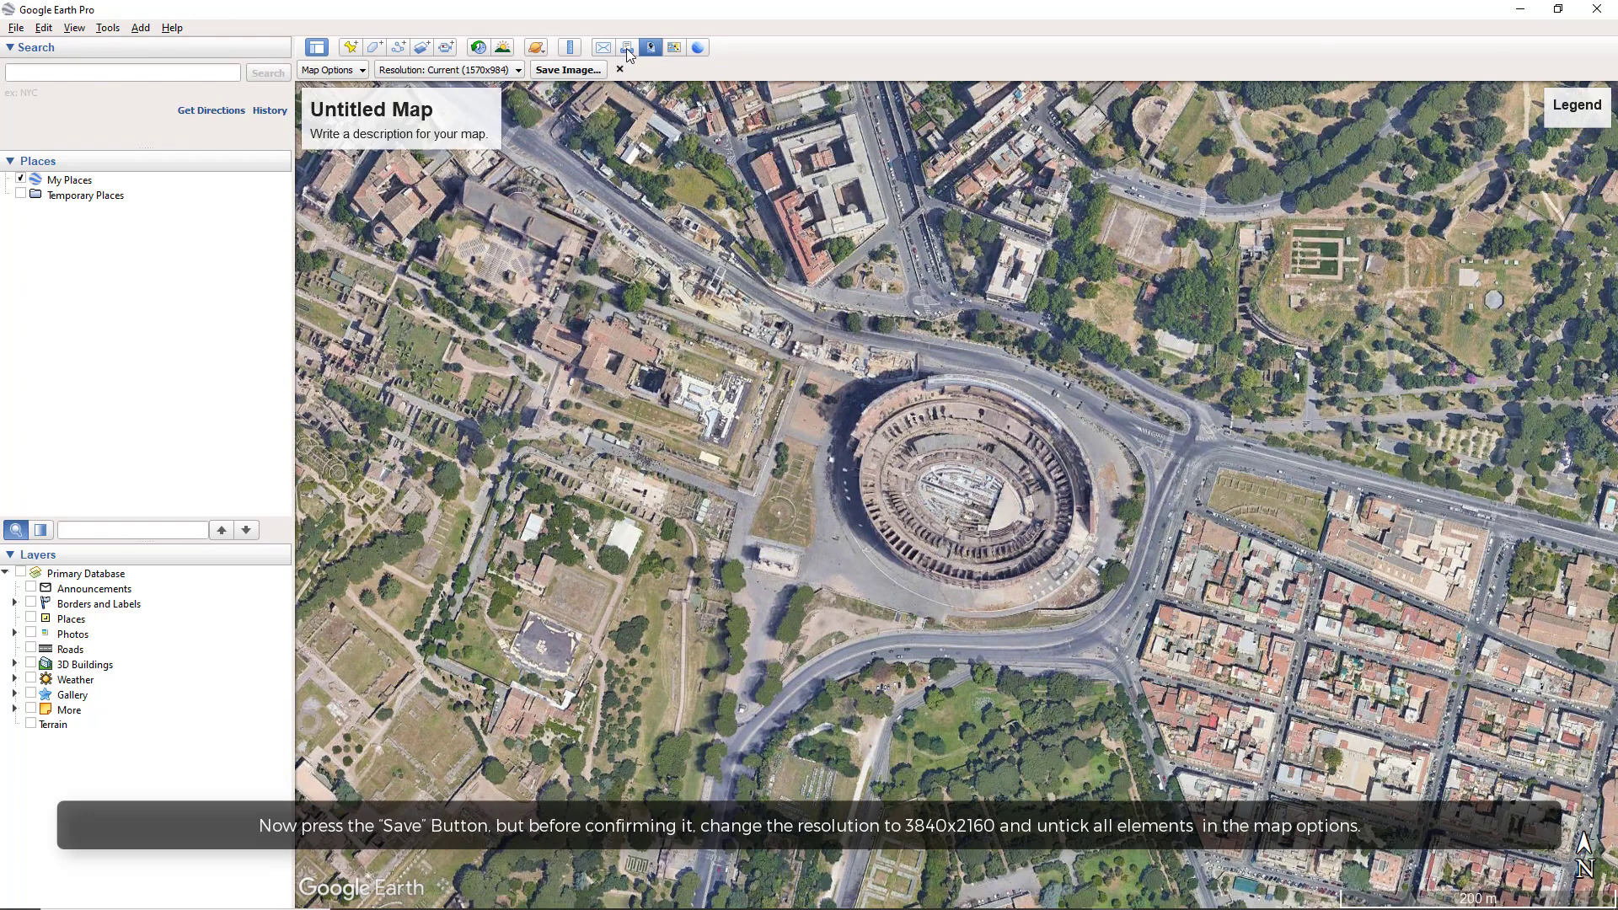
pyautogui.click(468, 71)
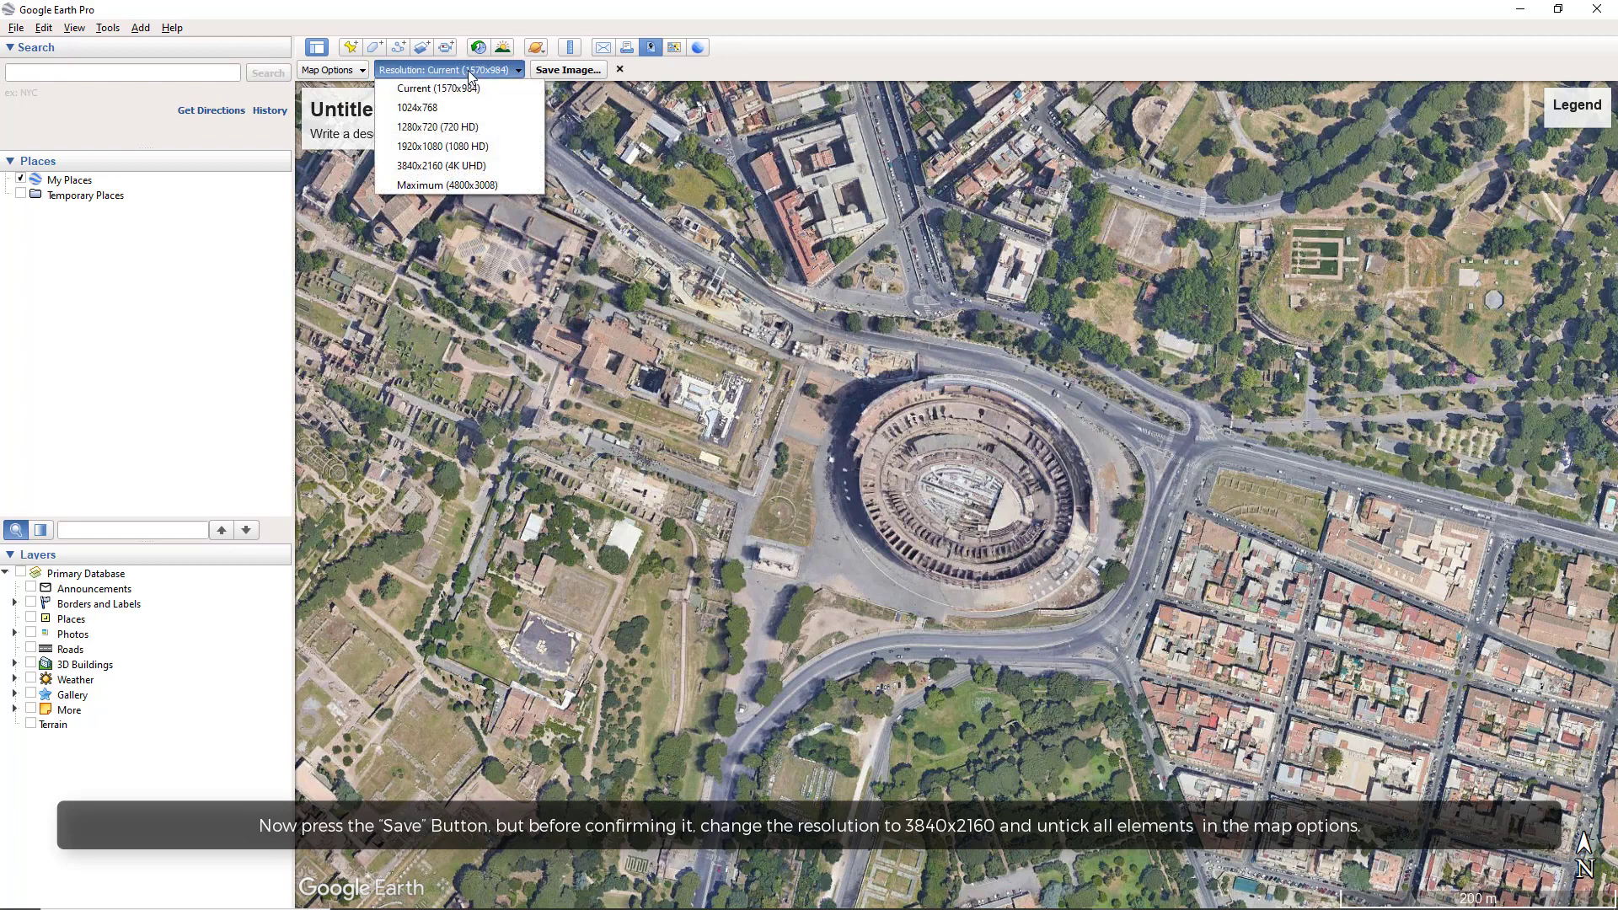
pyautogui.click(447, 166)
pyautogui.click(349, 70)
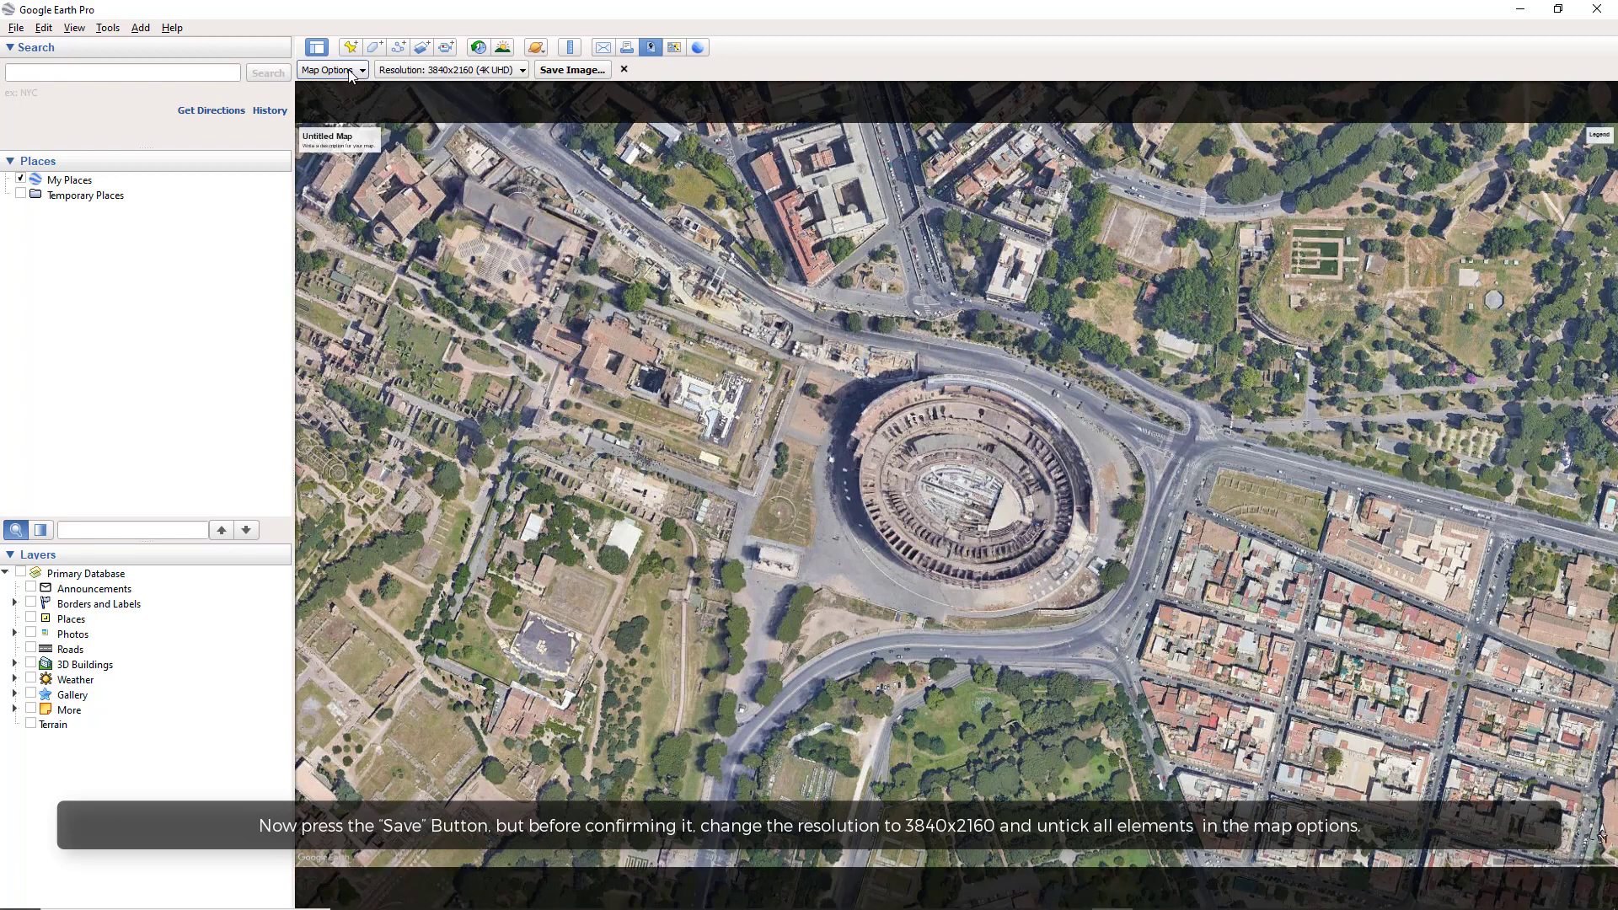
pyautogui.click(317, 137)
pyautogui.click(318, 160)
pyautogui.click(317, 184)
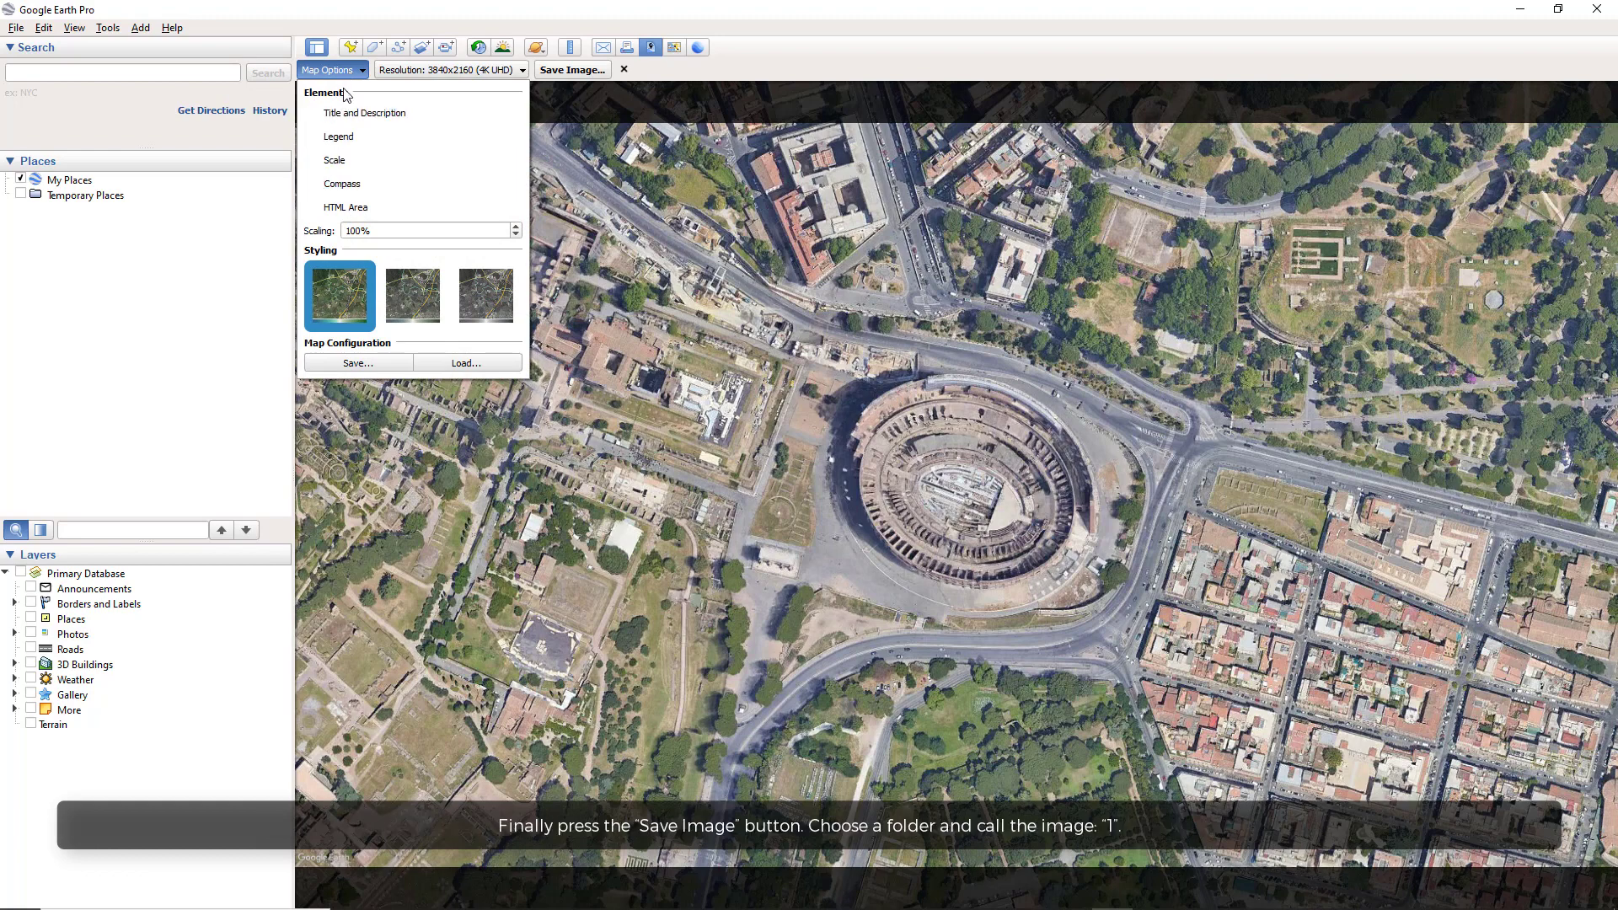
pyautogui.click(343, 76)
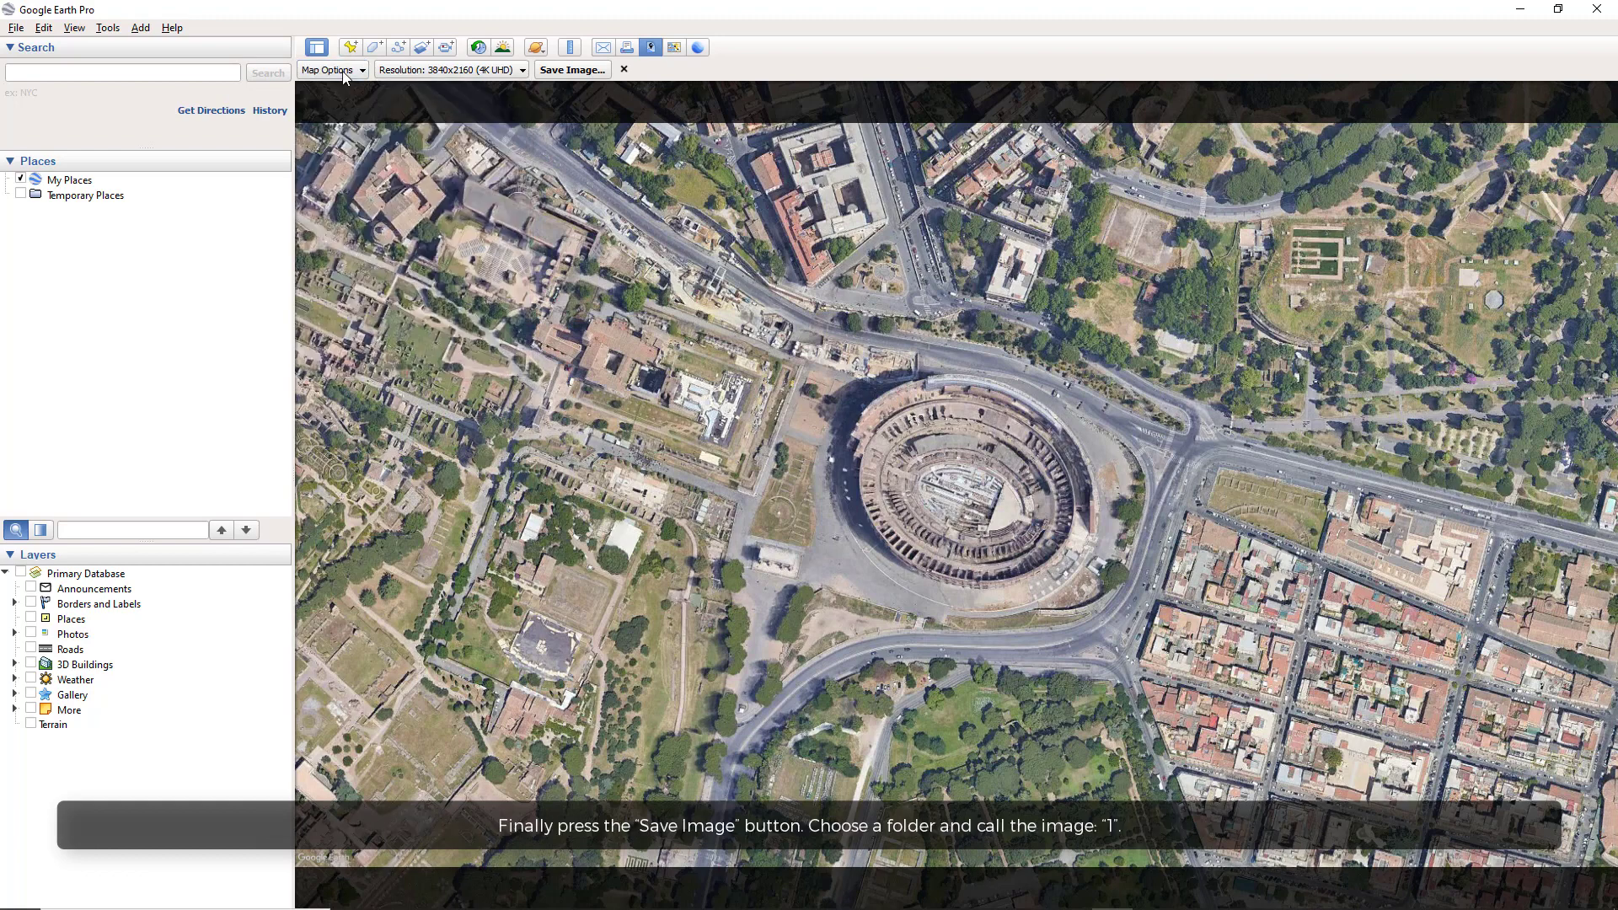
# Save the map image as JPEG "1" in the earth zoom footage folder and leave the image export mode.
pyautogui.click(587, 72)
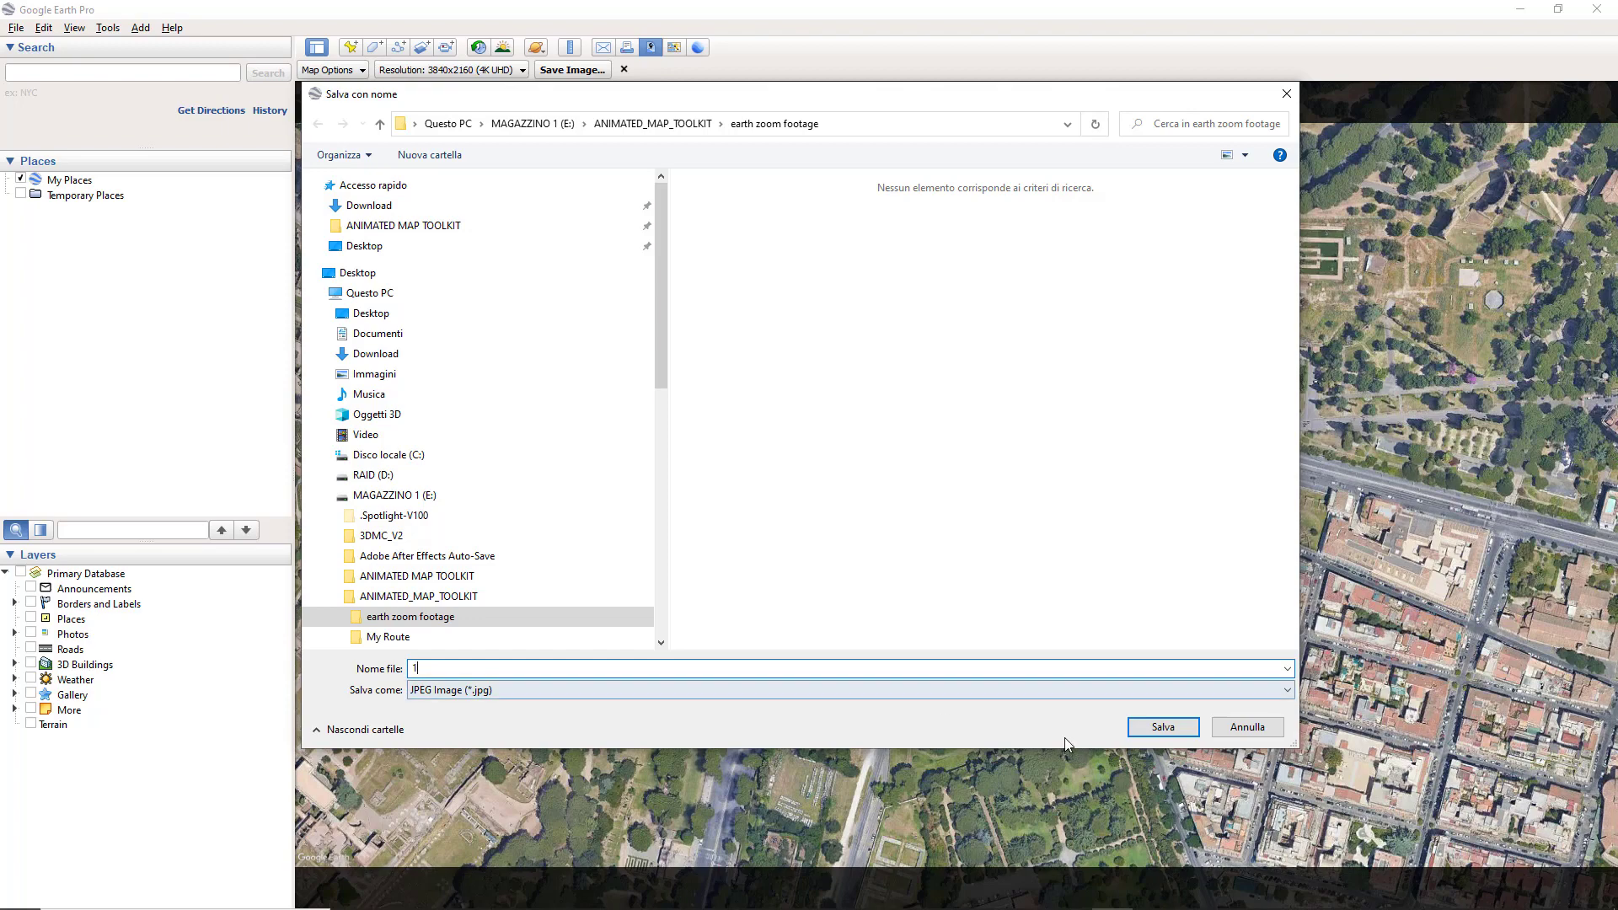
pyautogui.click(1162, 726)
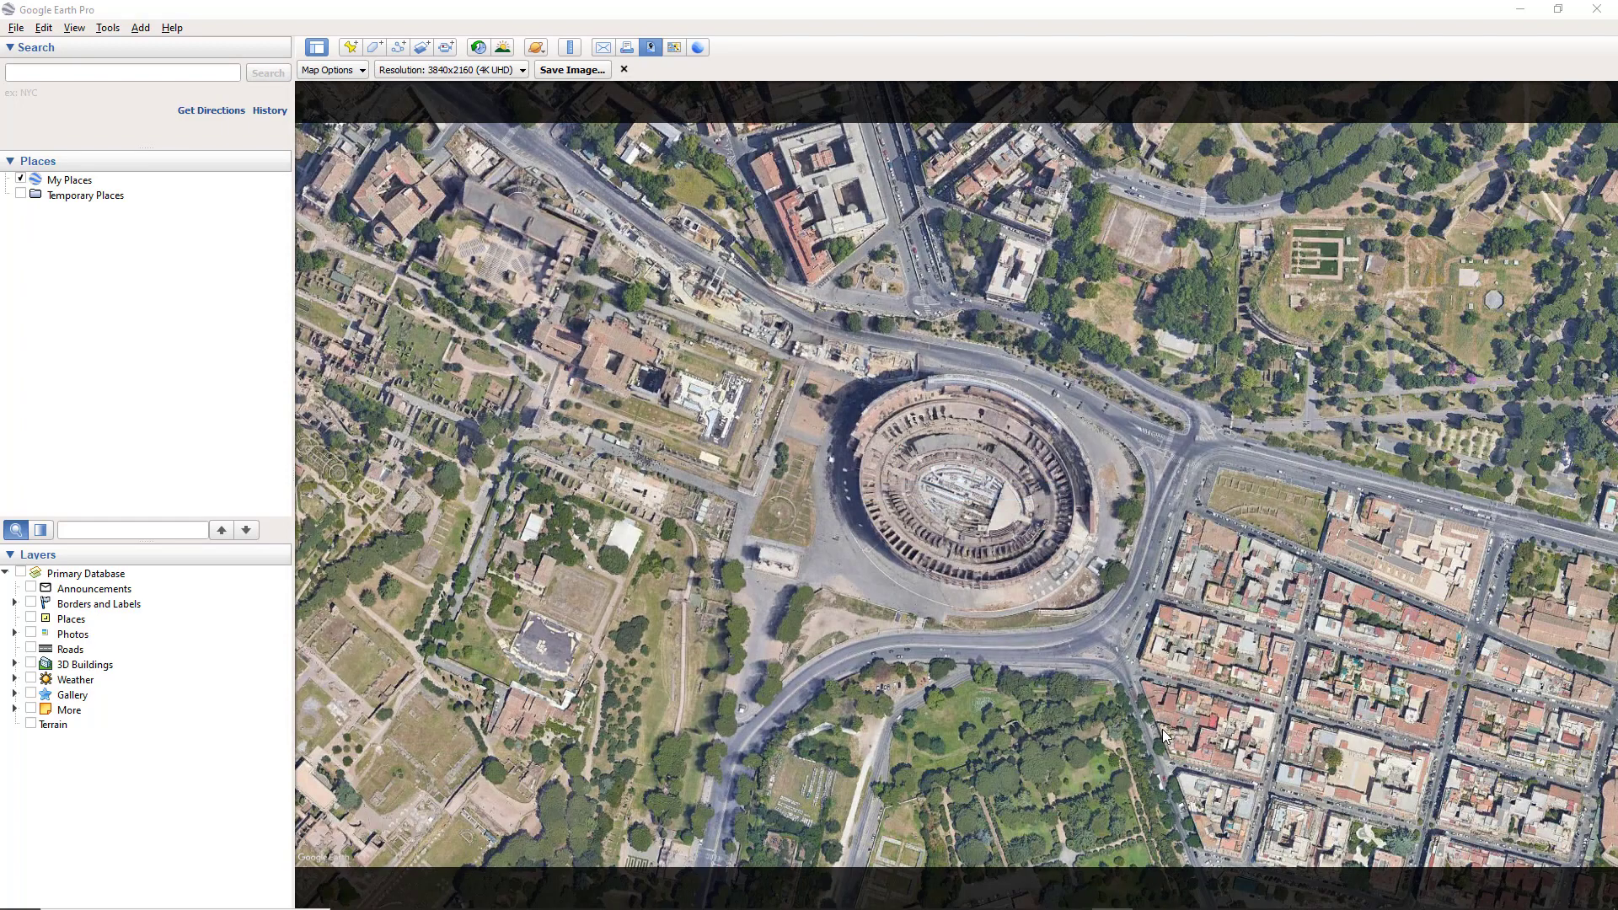
pyautogui.click(623, 70)
# Zoom out around the same map centre to 3.40 km eye altitude and record 3.40 km in Notepad.
pyautogui.moveTo(1581, 346); pyautogui.dragTo(1581, 344)
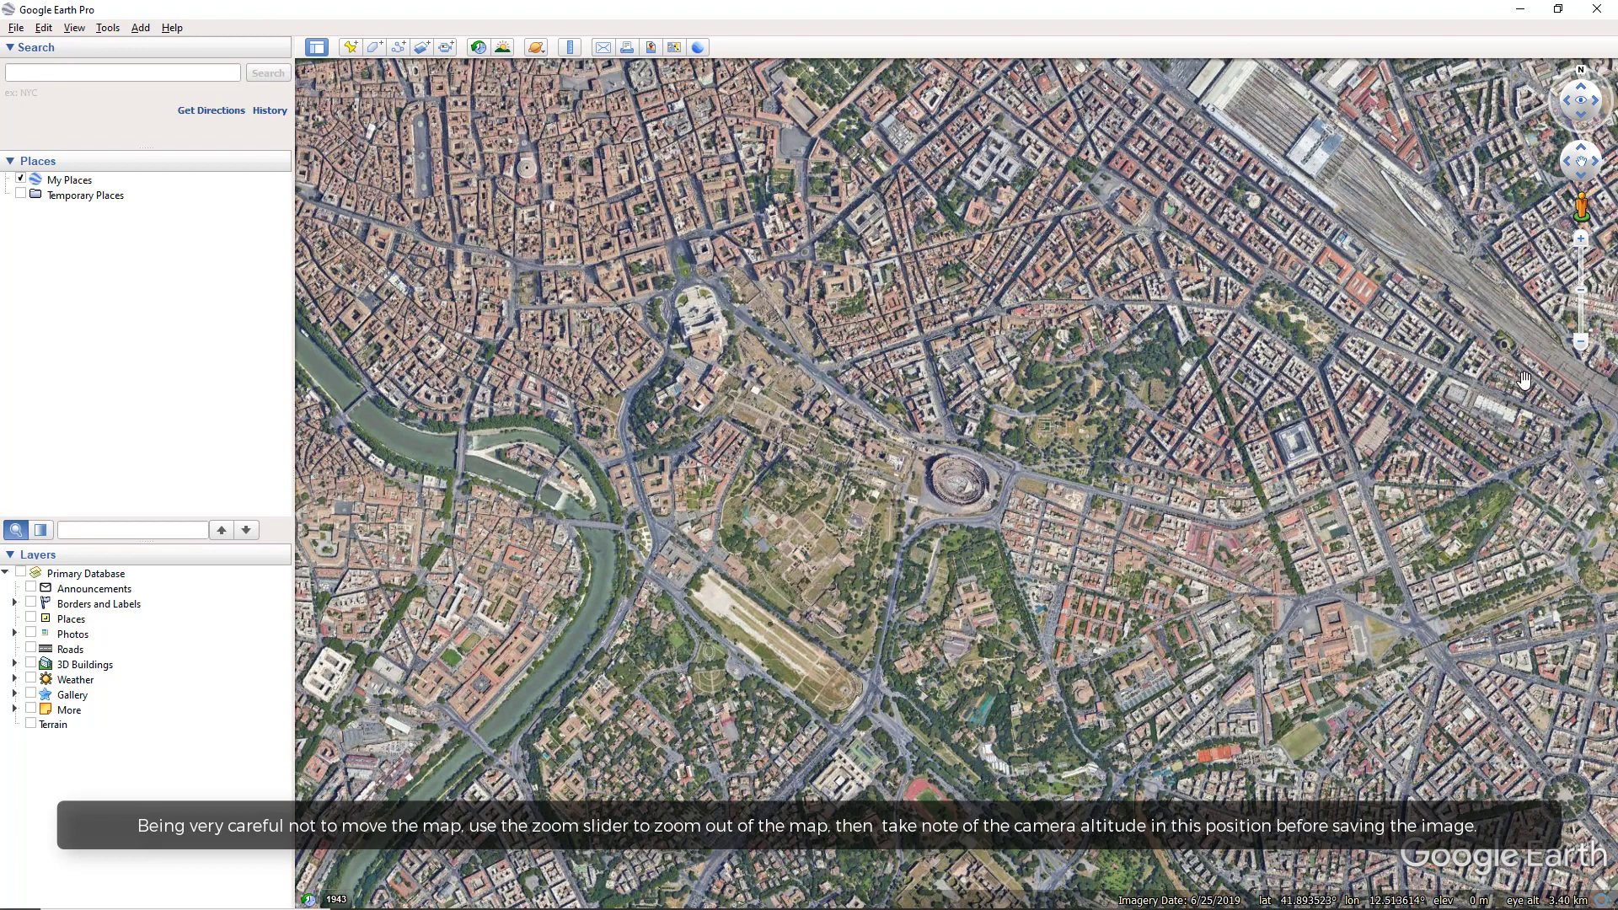
pyautogui.hotkey('alt', 'Tab')
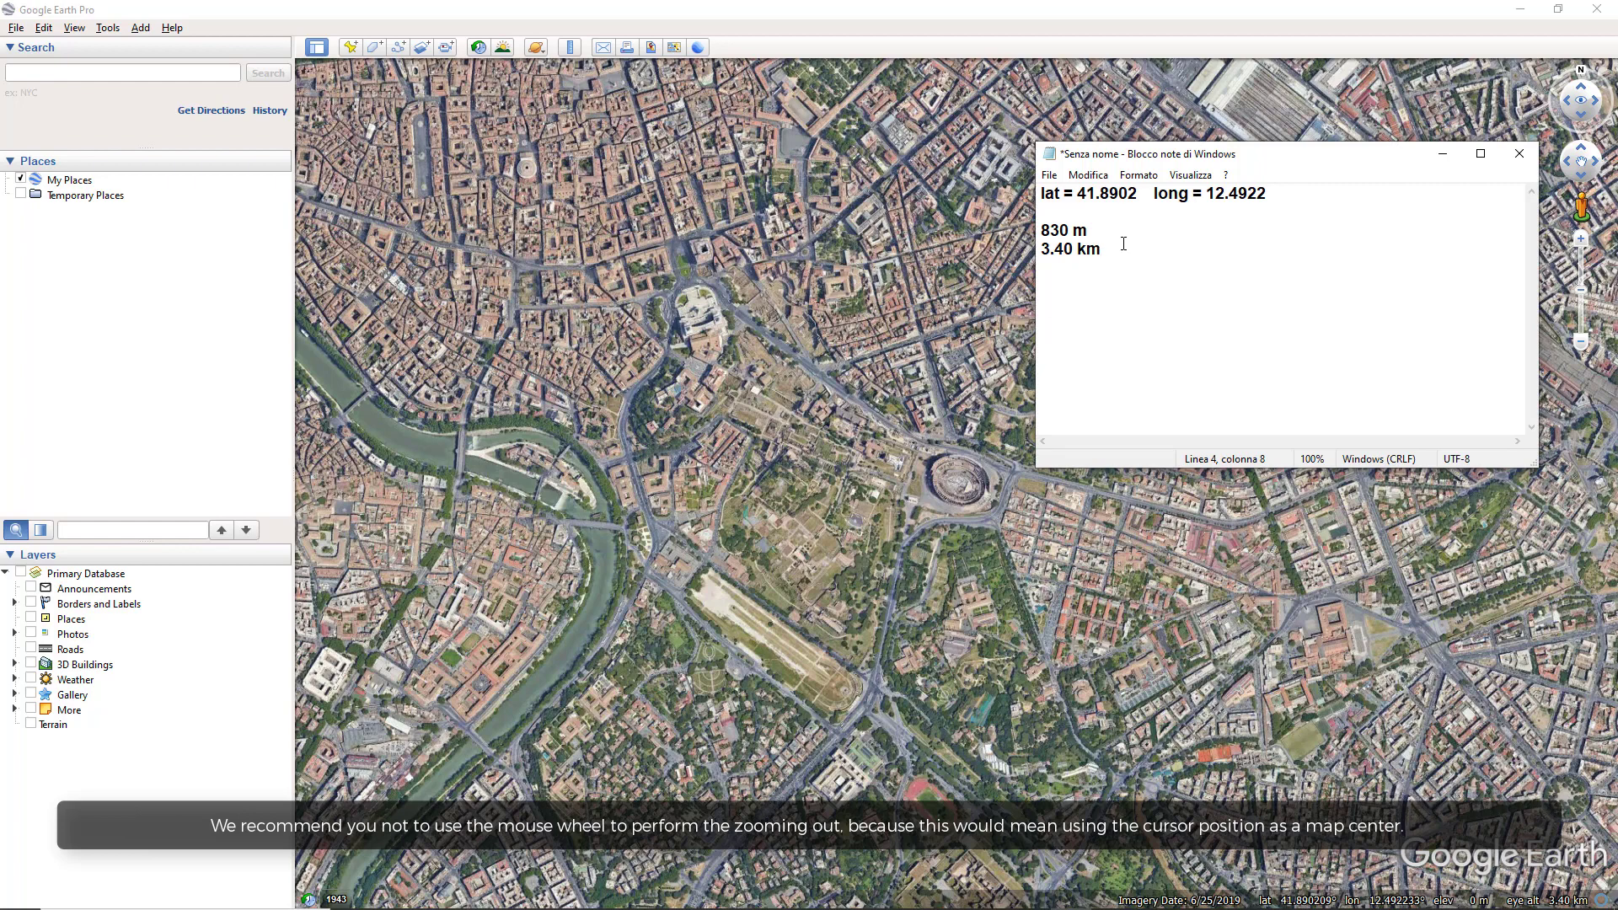
pyautogui.click(1442, 153)
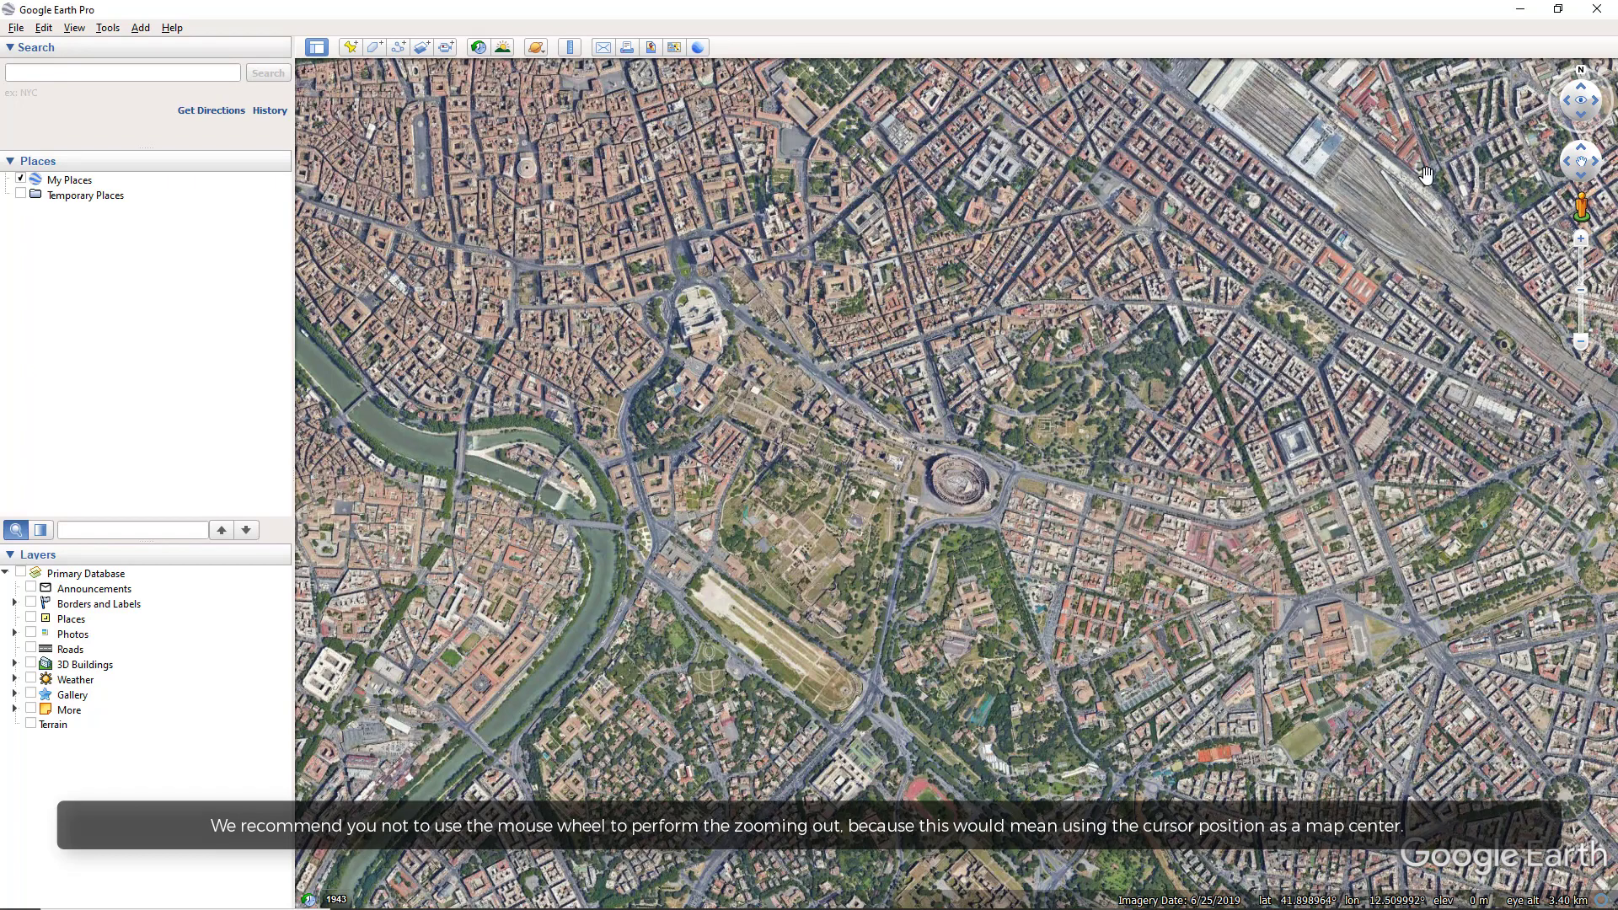
# Save the 3.40 km view as image "2" in the earth zoom footage folder and leave the image export mode.
pyautogui.click(651, 49)
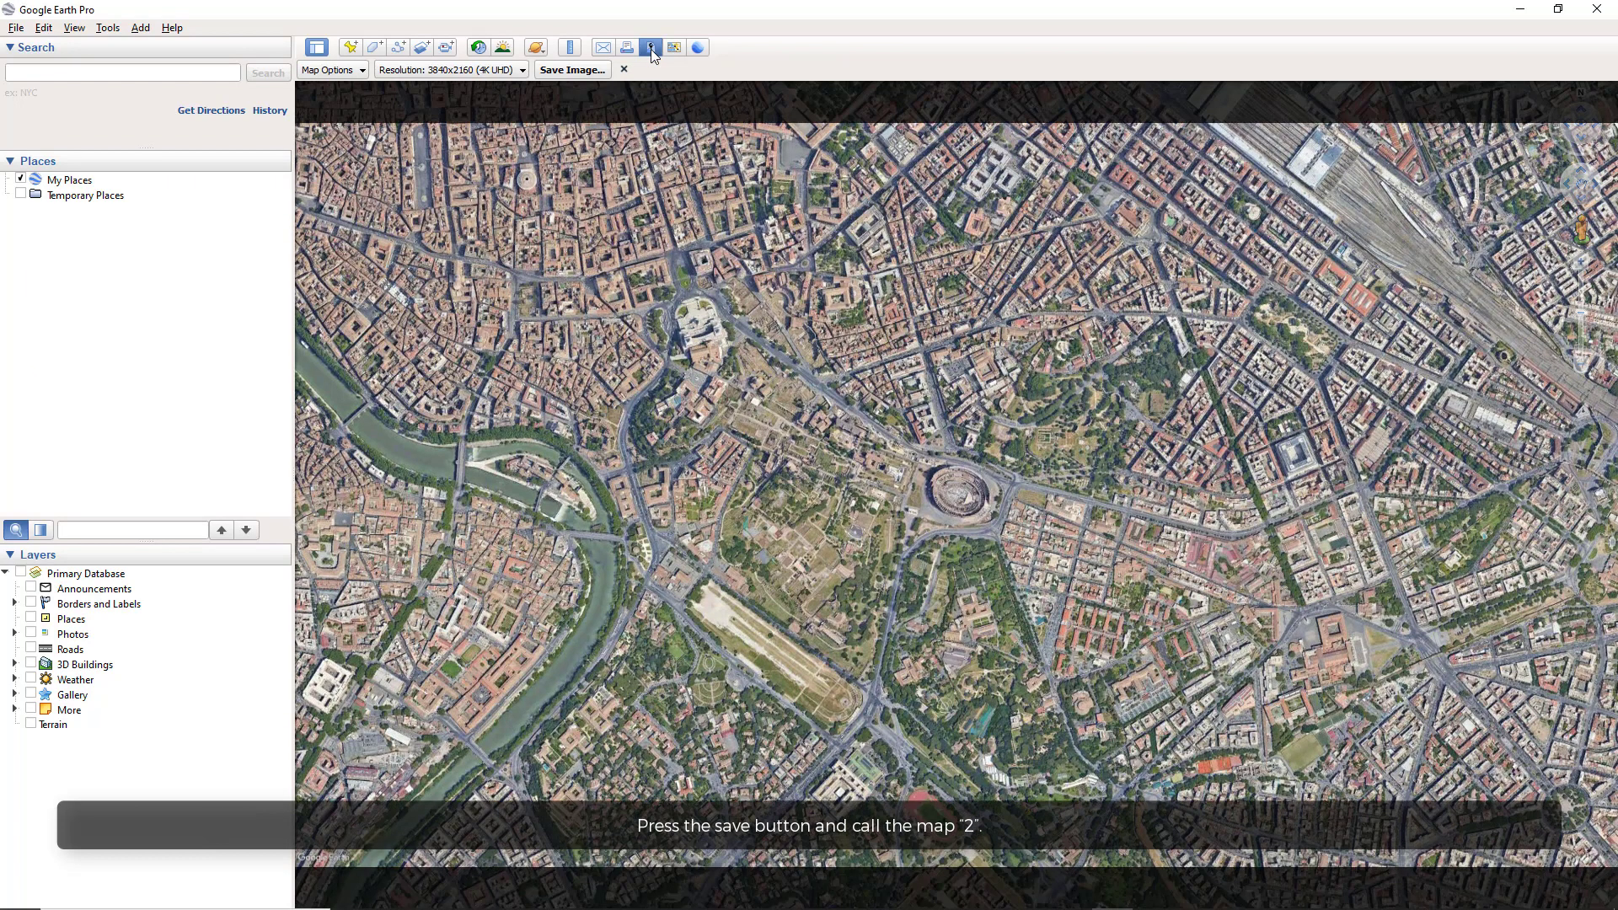
pyautogui.click(558, 74)
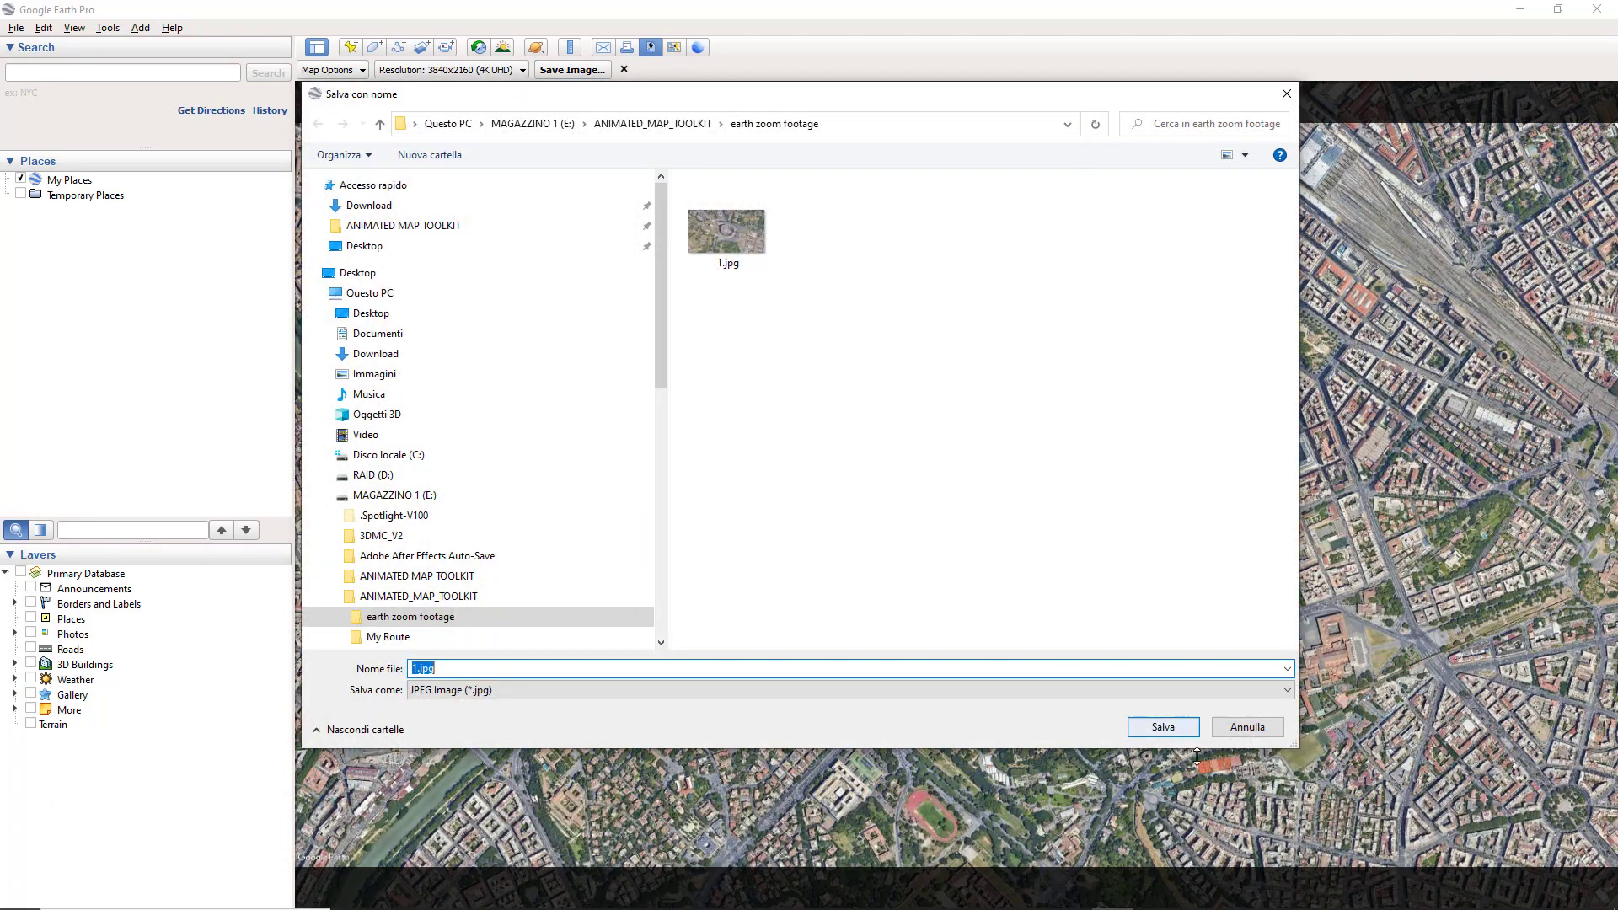
pyautogui.write('2')
pyautogui.click(1167, 728)
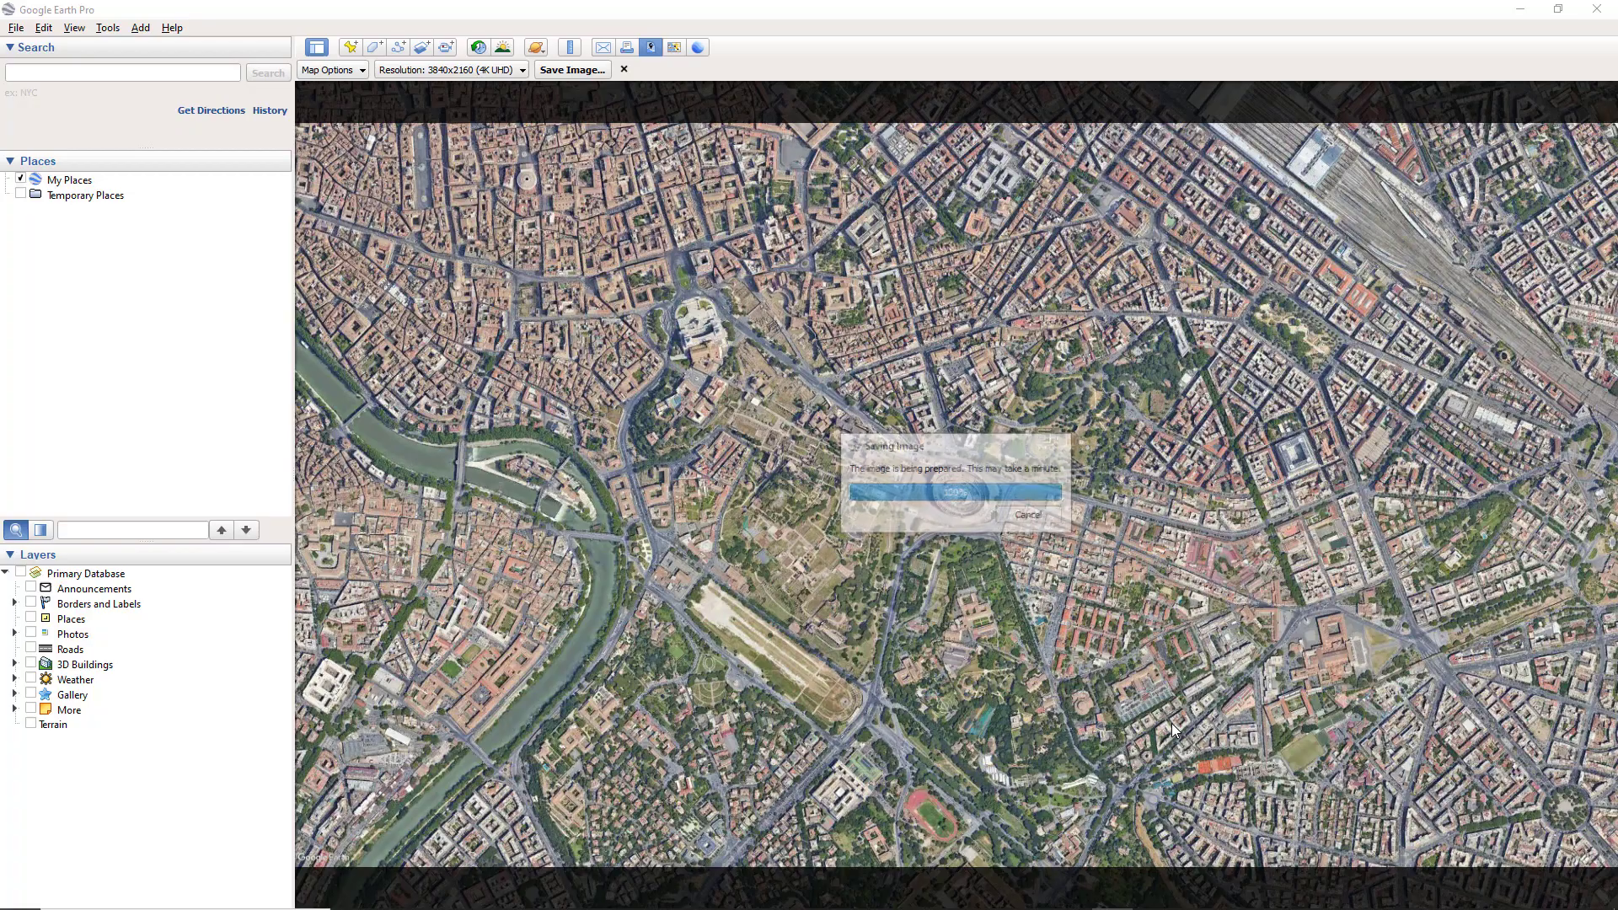
pyautogui.click(624, 69)
# Zoom out to 9.84 km eye altitude, record 9.84 km in Notepad, and save the view as image "3".
pyautogui.moveTo(1586, 354); pyautogui.dragTo(1583, 344)
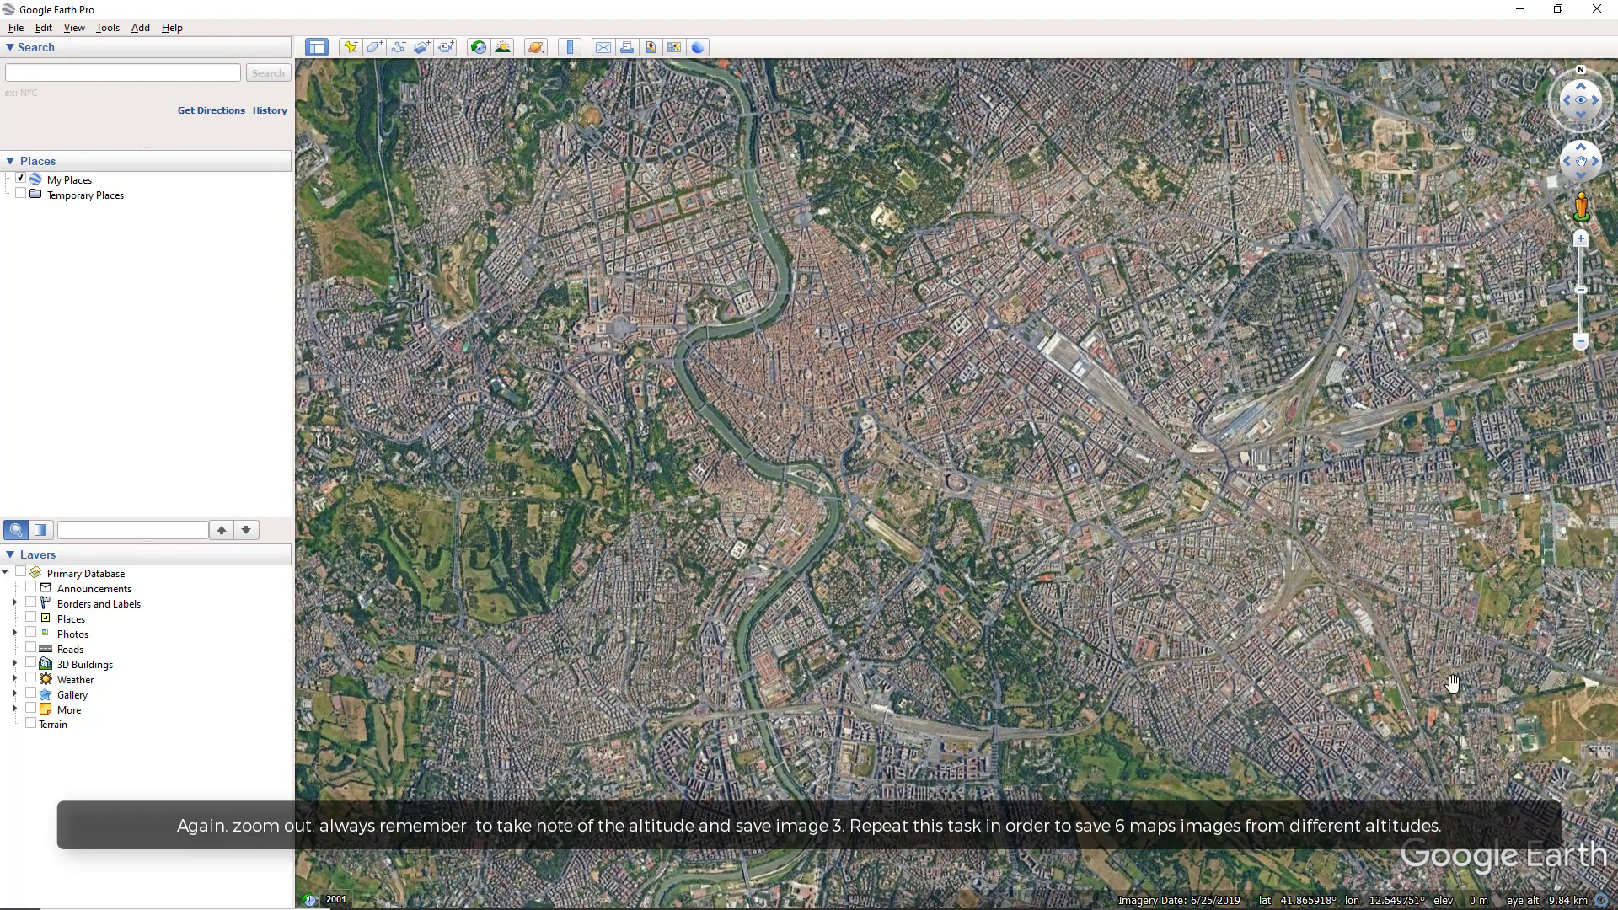
pyautogui.click(650, 48)
pyautogui.hotkey('alt', 'Tab')
pyautogui.press('Return')
pyautogui.write('9.84 km')
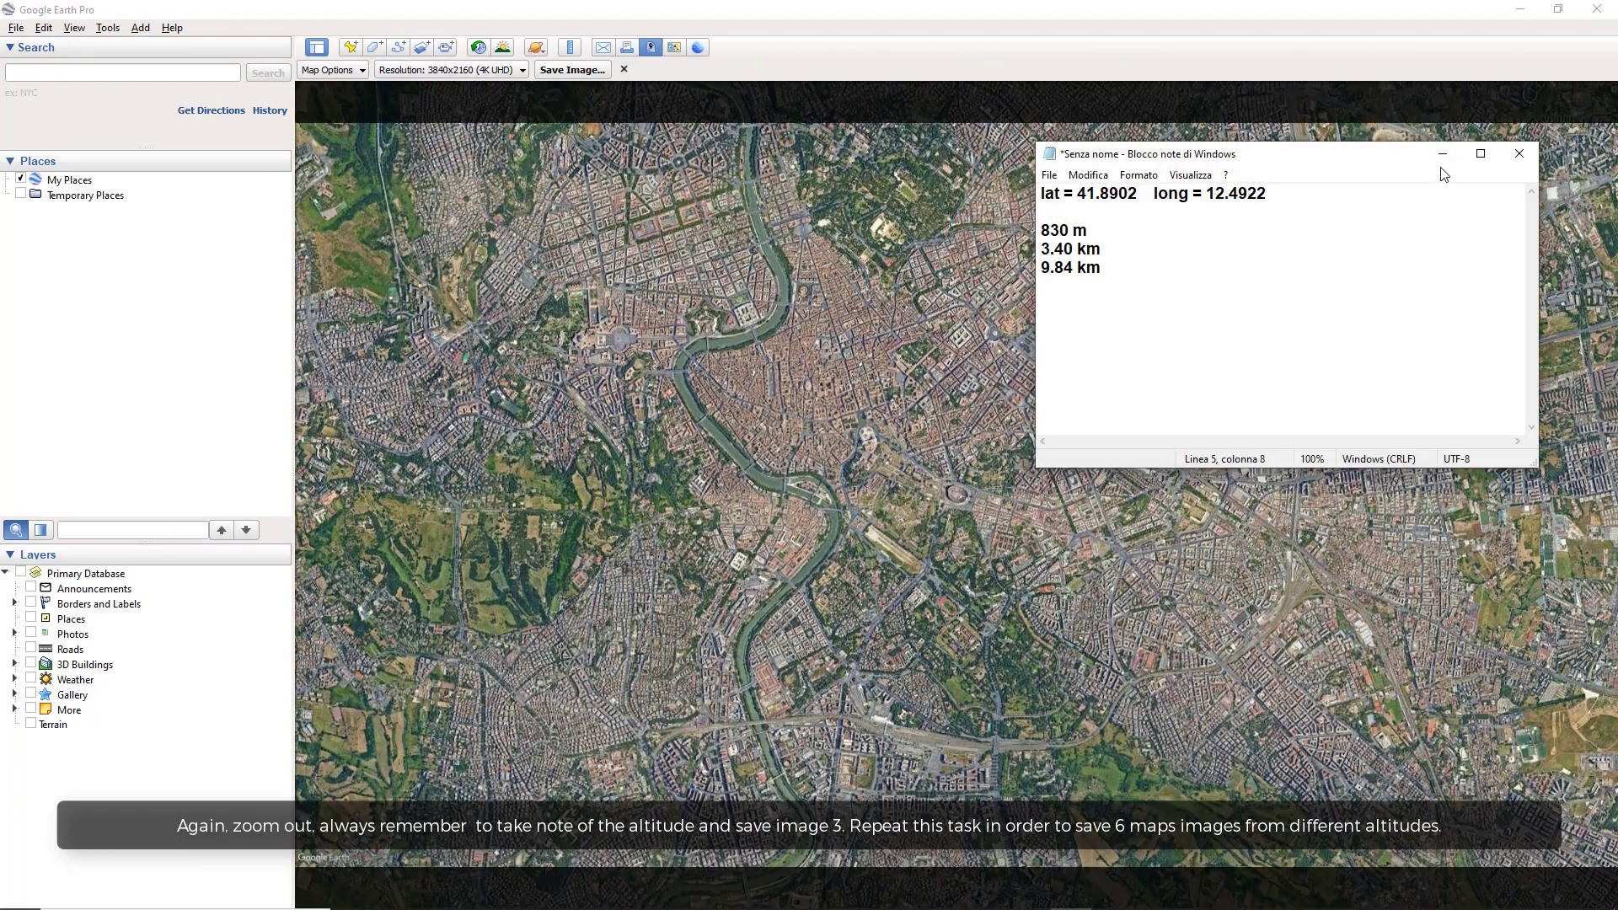
pyautogui.click(1438, 150)
pyautogui.click(565, 70)
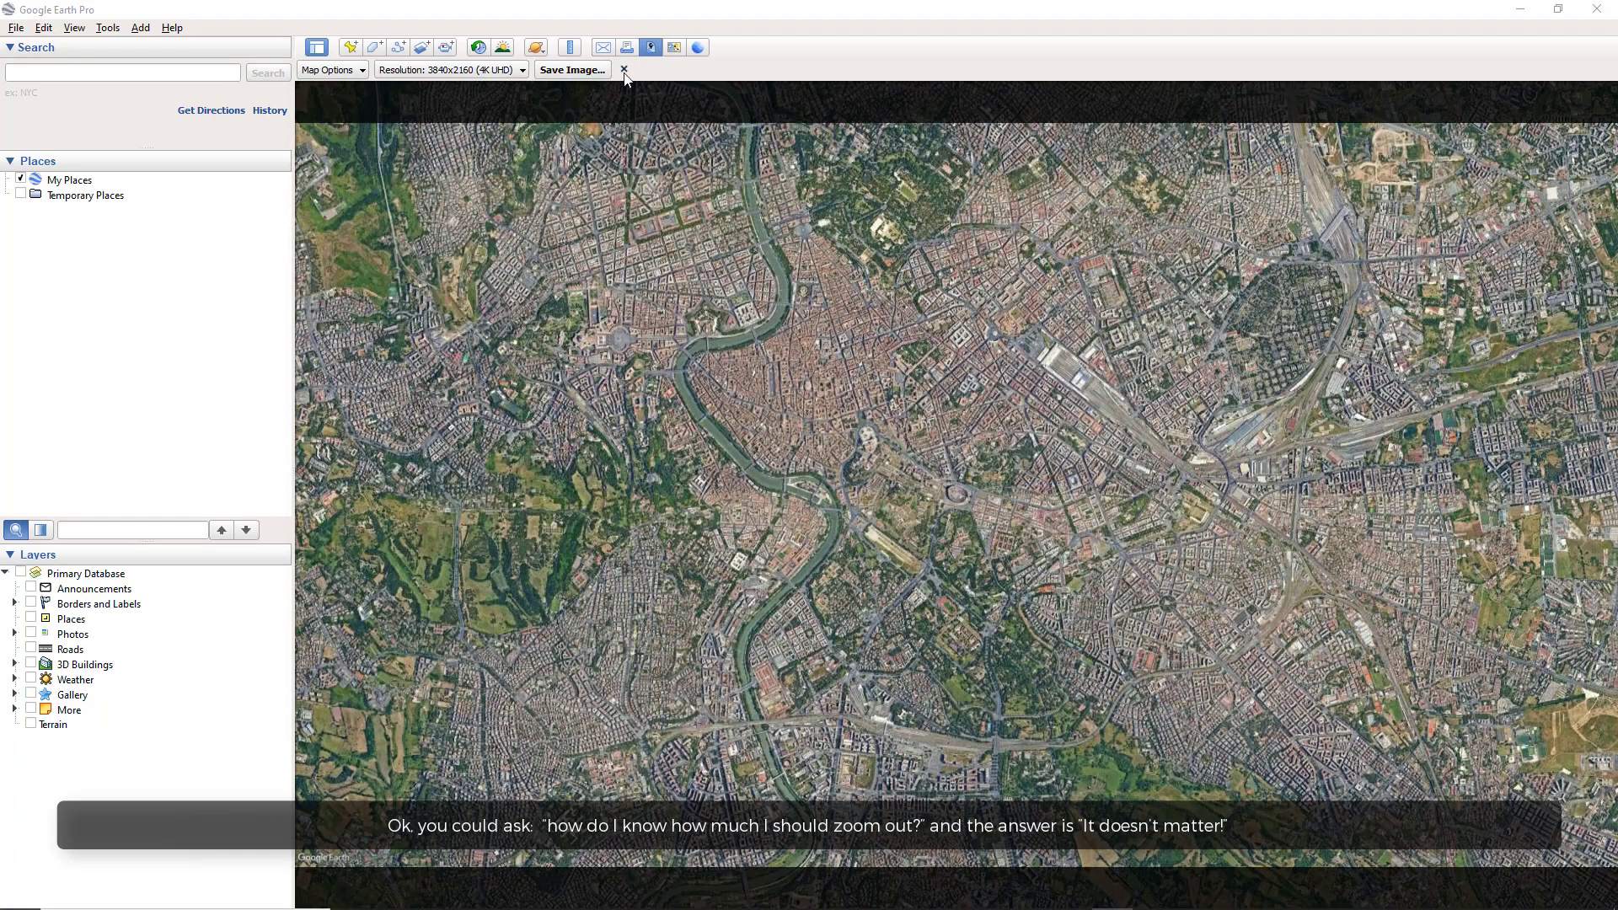
# Zoom out around the same centre to 43.16 km eye altitude and record 43.16 km in Notepad.
pyautogui.moveTo(1584, 342); pyautogui.dragTo(1583, 343)
pyautogui.hotkey('alt', 'Tab')
pyautogui.press('Return')
pyautogui.write('43')
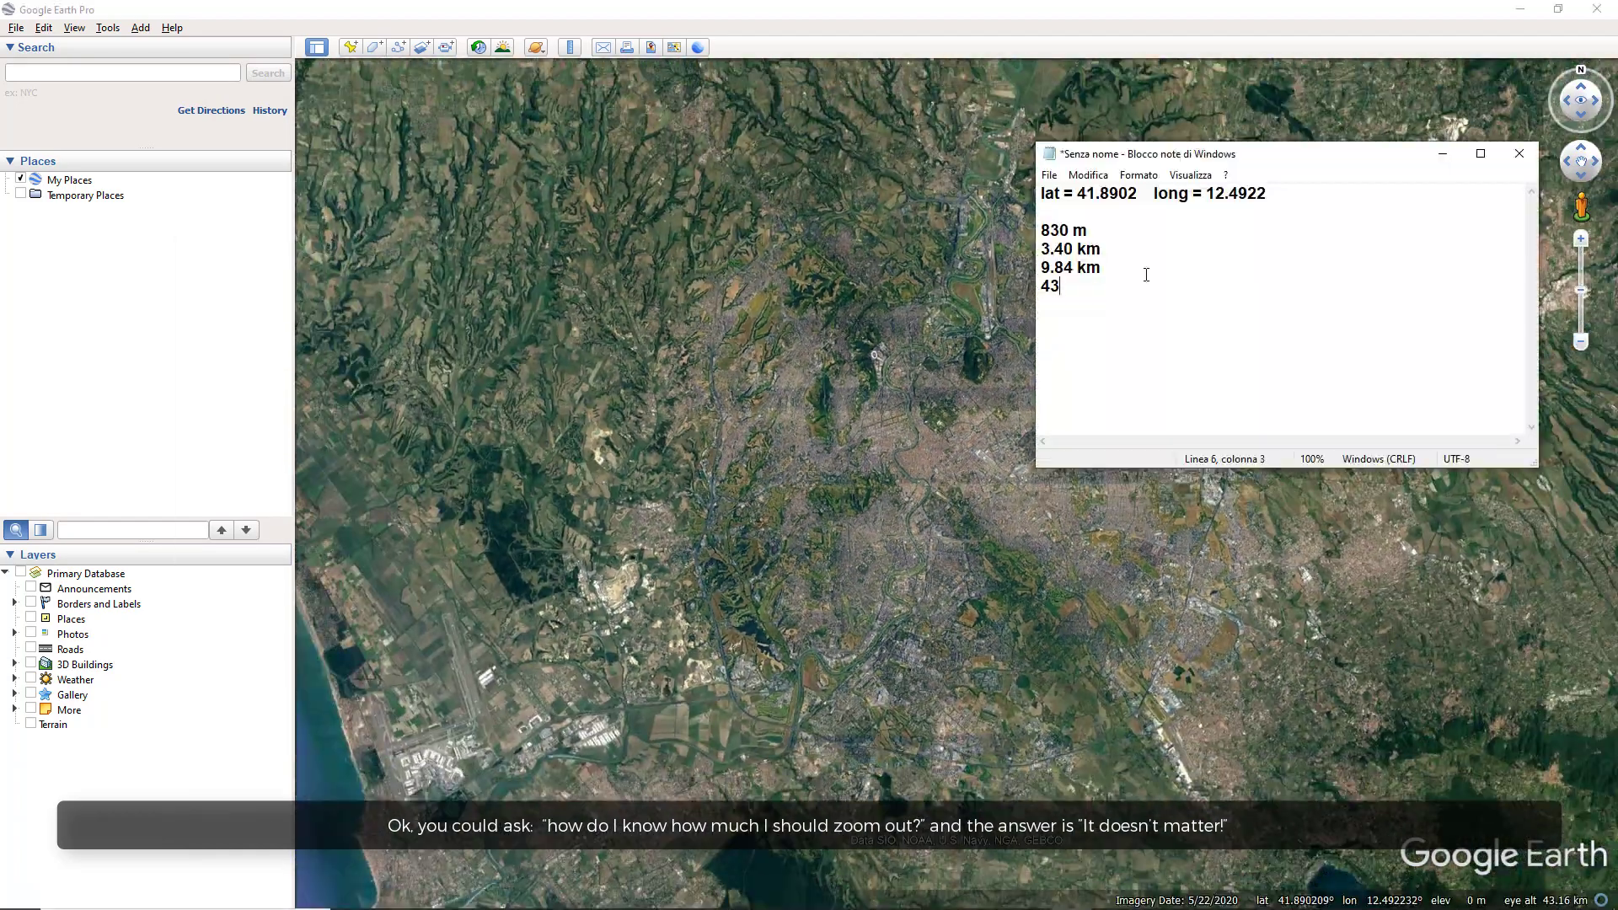
pyautogui.click(1441, 153)
# Save the 43.16 km view as image "4" in the earth zoom footage folder.
pyautogui.click(651, 48)
pyautogui.click(573, 69)
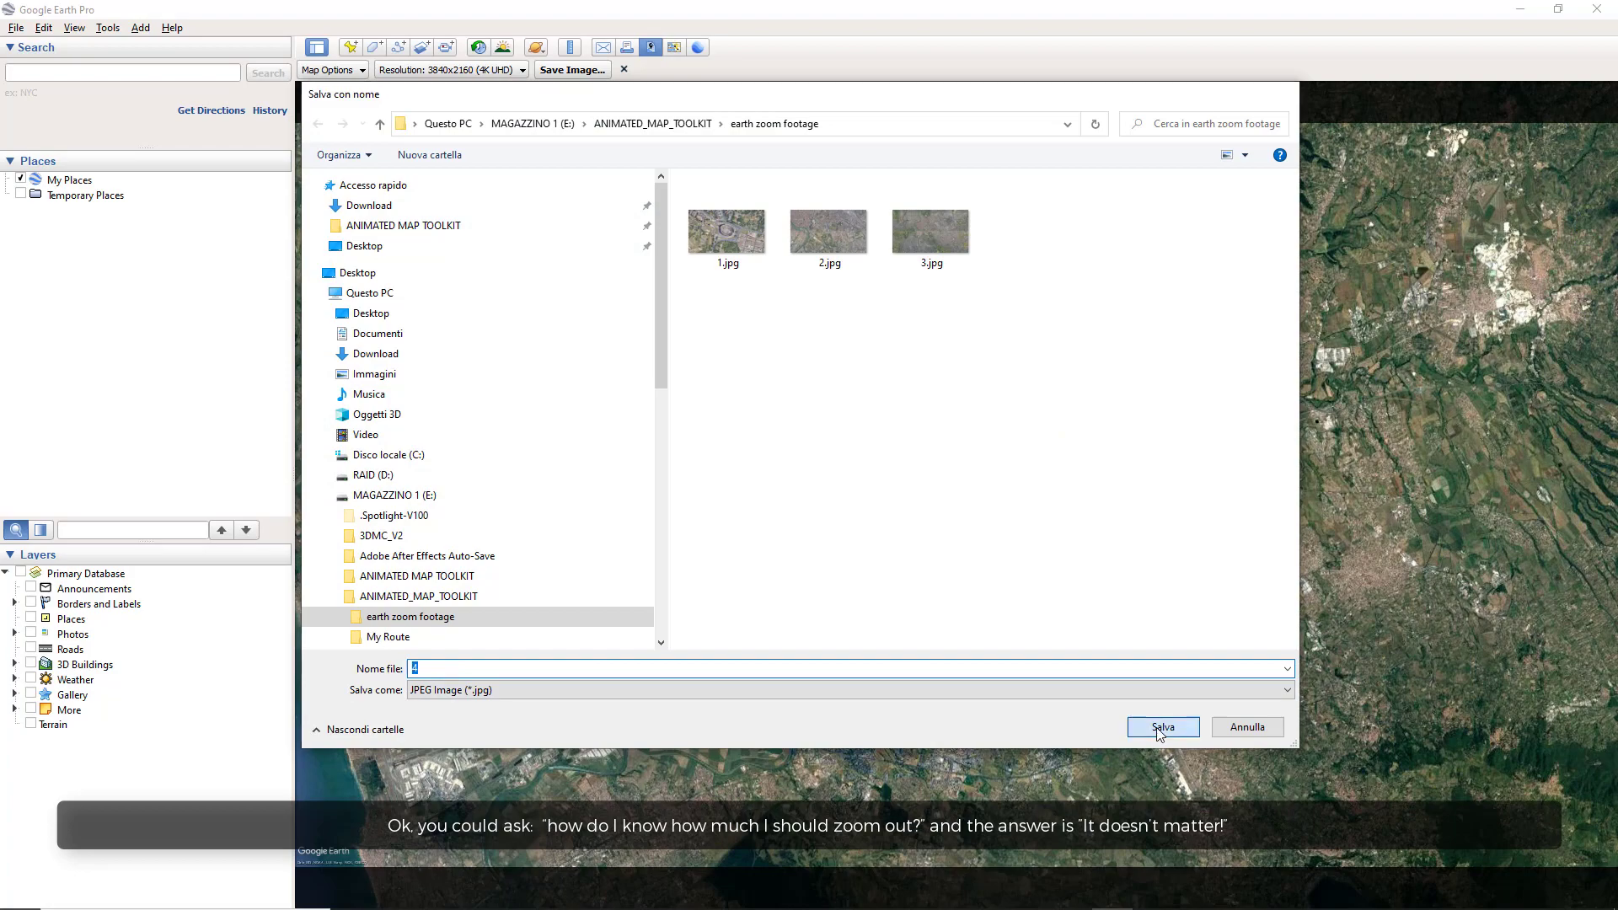
pyautogui.click(1154, 723)
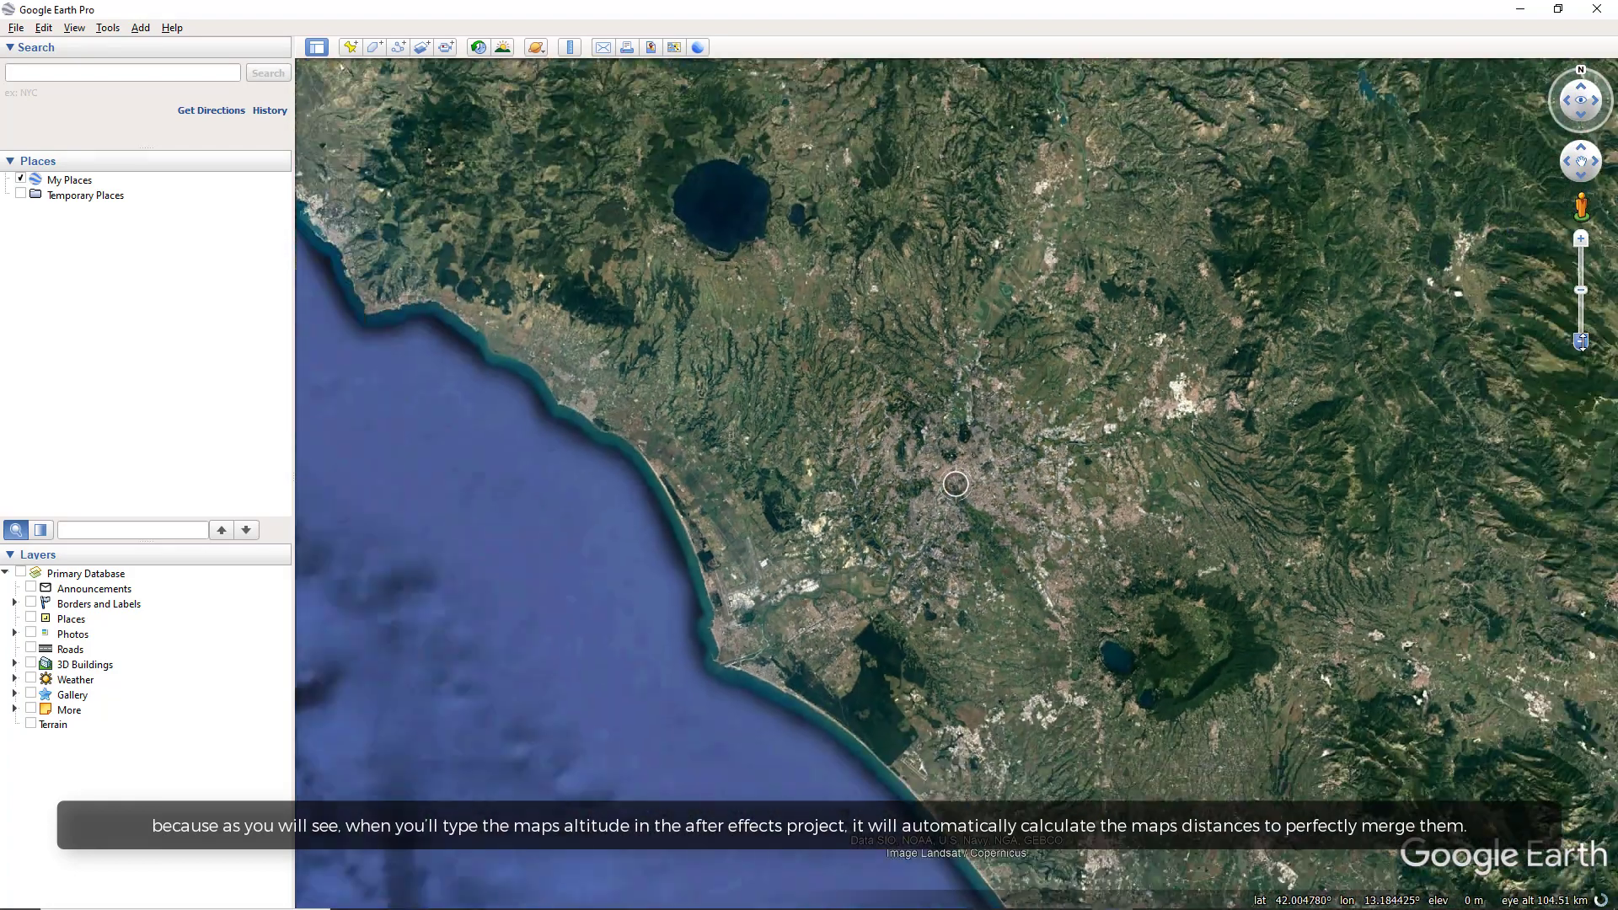
# Zoom out around the same centre to 333.95 km eye altitude and record 333.95 km in Notepad.
pyautogui.scroll(-5, 960, 480)
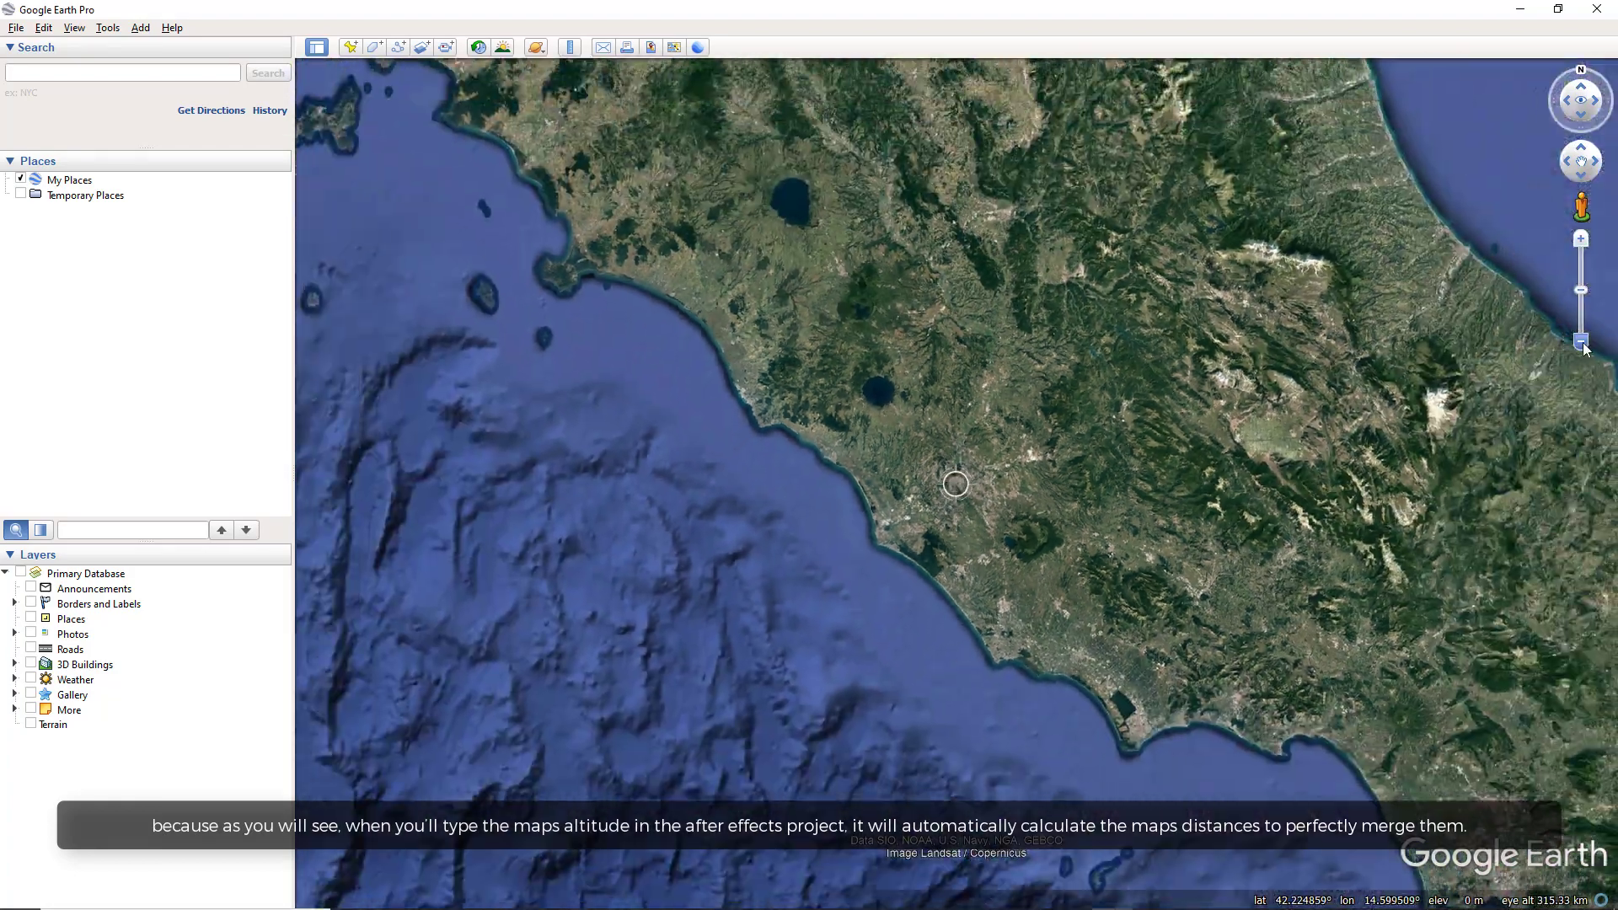
pyautogui.hotkey('alt', 'Tab')
pyautogui.press('Return')
pyautogui.write('333.95 km')
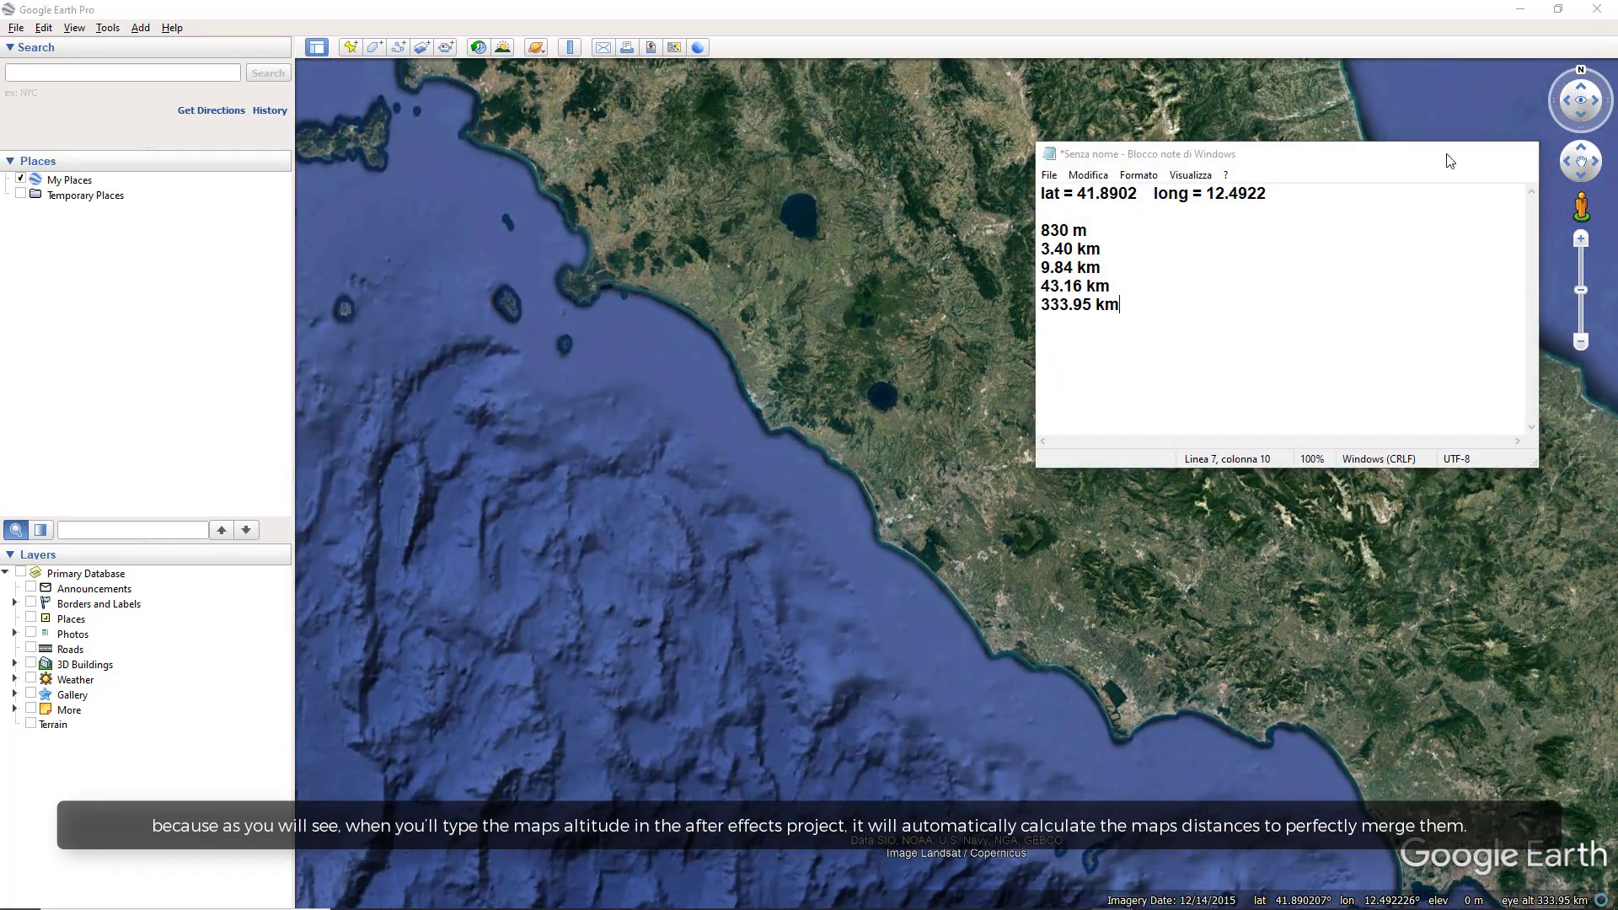
pyautogui.click(1444, 155)
# Save the 333.95 km view as the fifth map image.
pyautogui.click(651, 47)
pyautogui.click(573, 70)
pyautogui.click(1166, 722)
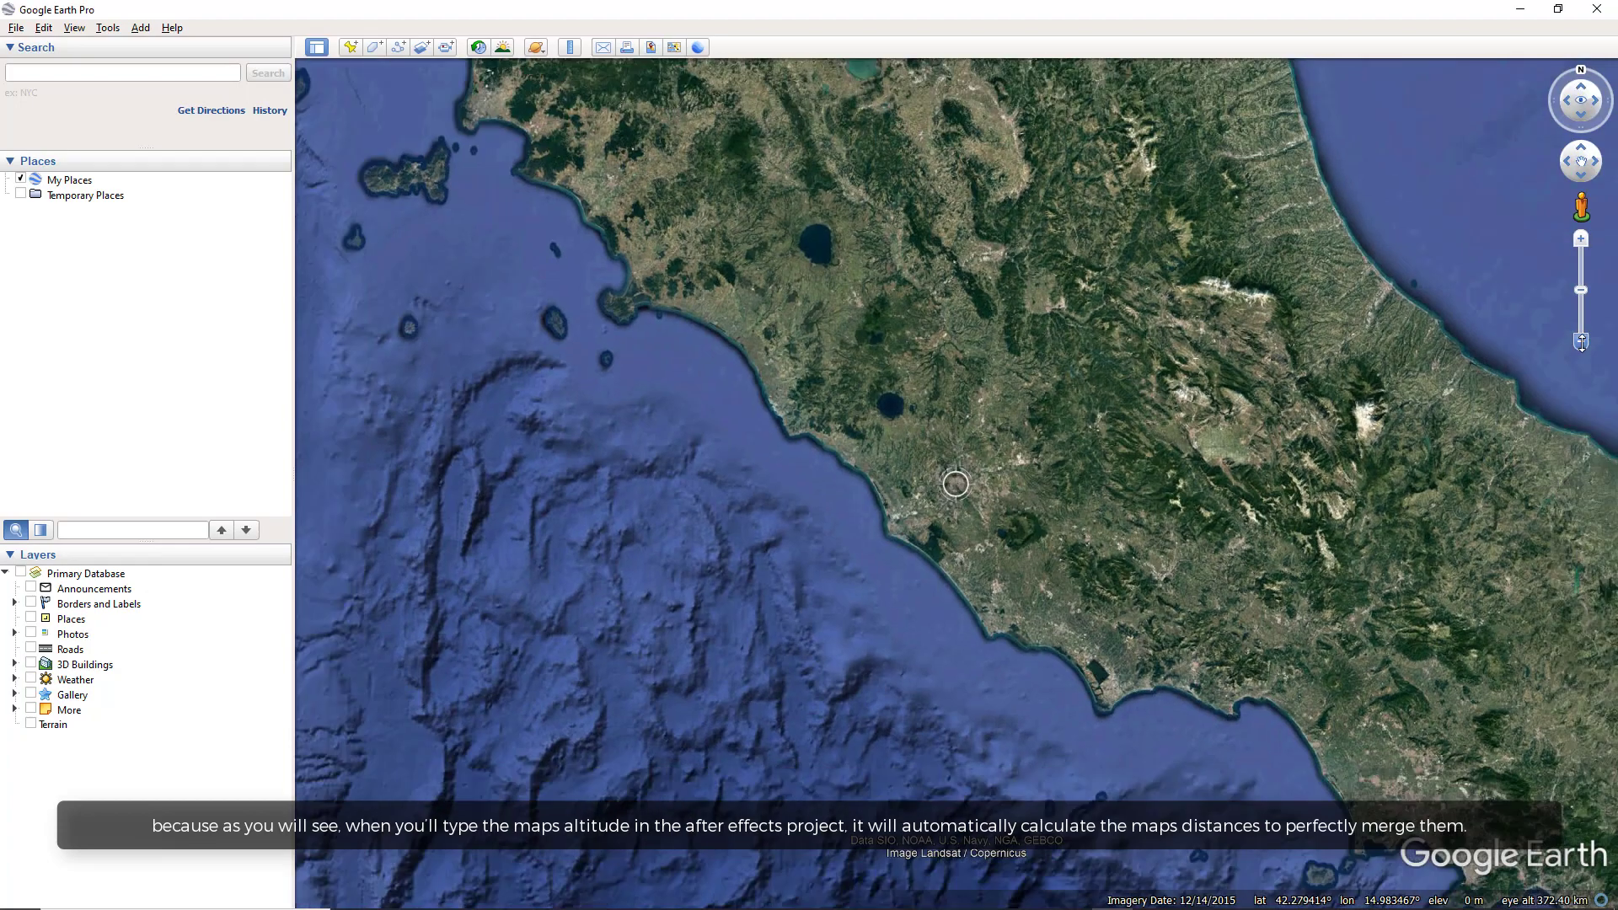
# Zoom out around the same centre to 2765.92 km eye altitude and record 2765.92 km in Notepad.
pyautogui.scroll(-3, 1580, 341)
pyautogui.hotkey('alt', 'Tab')
pyautogui.write('2765')
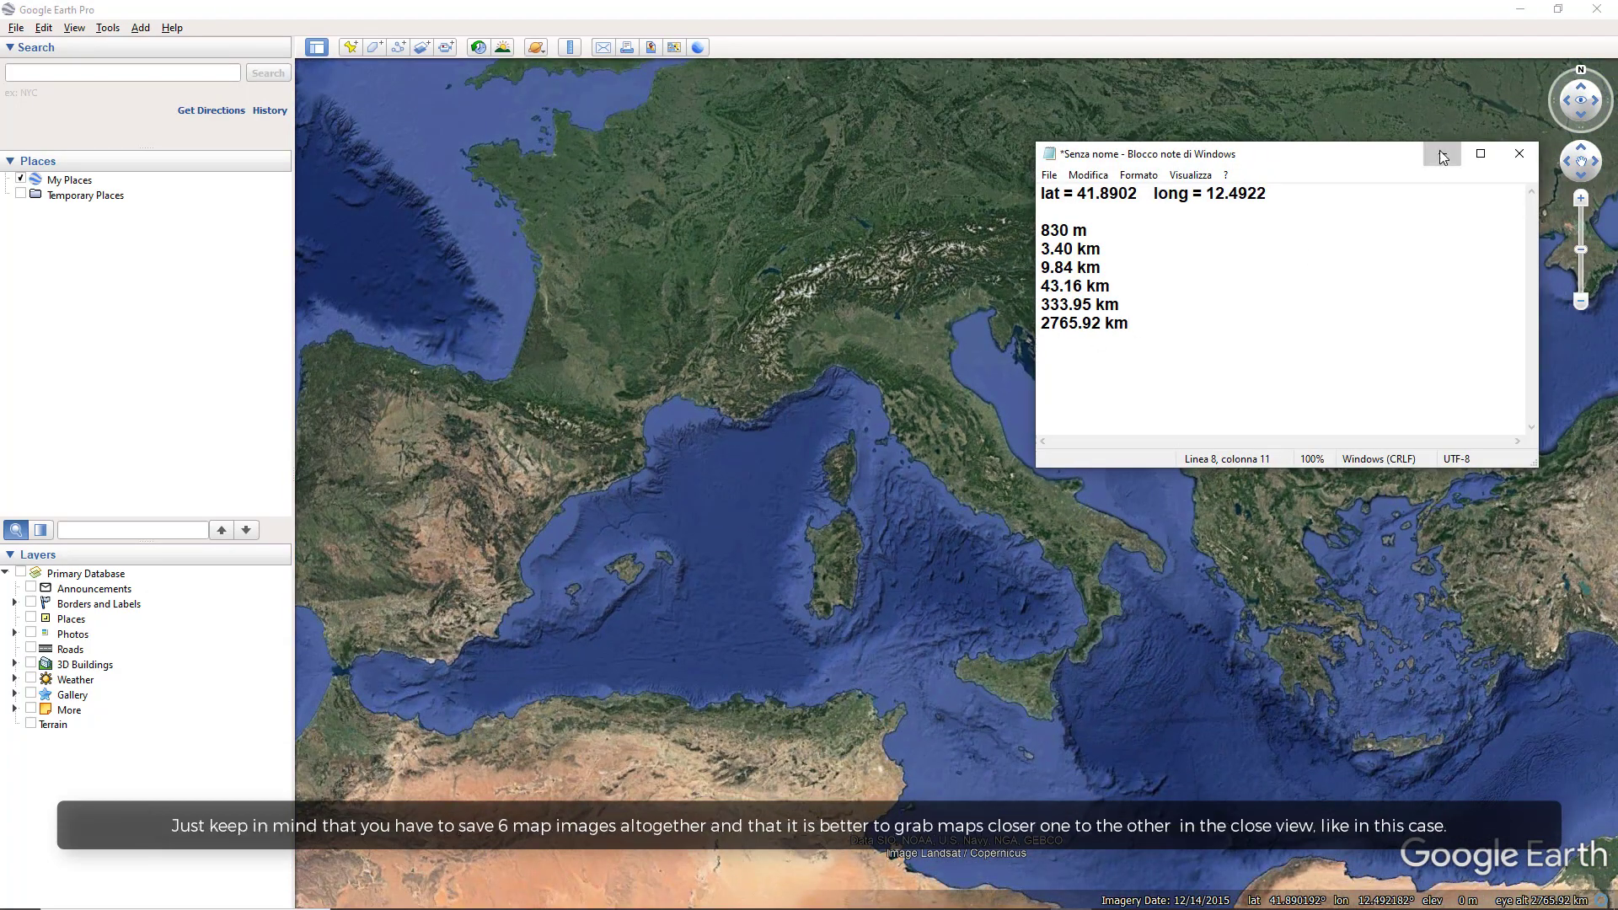
pyautogui.click(1442, 153)
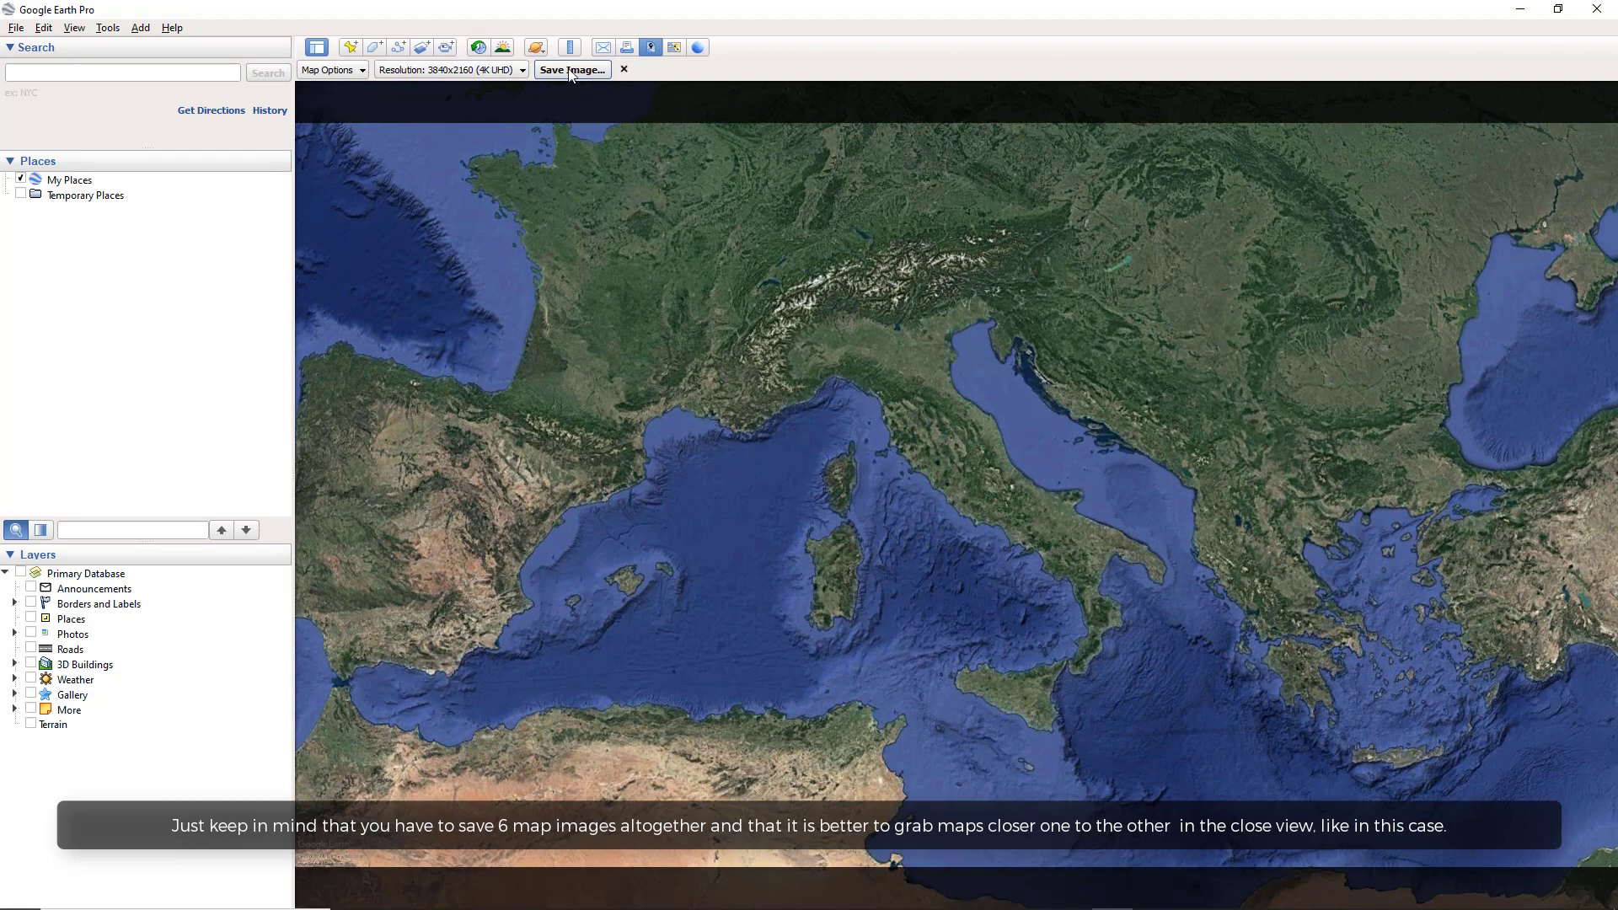
# Save the 2765.92 km view as map image "6" in the earth zoom footage folder.
pyautogui.click(571, 70)
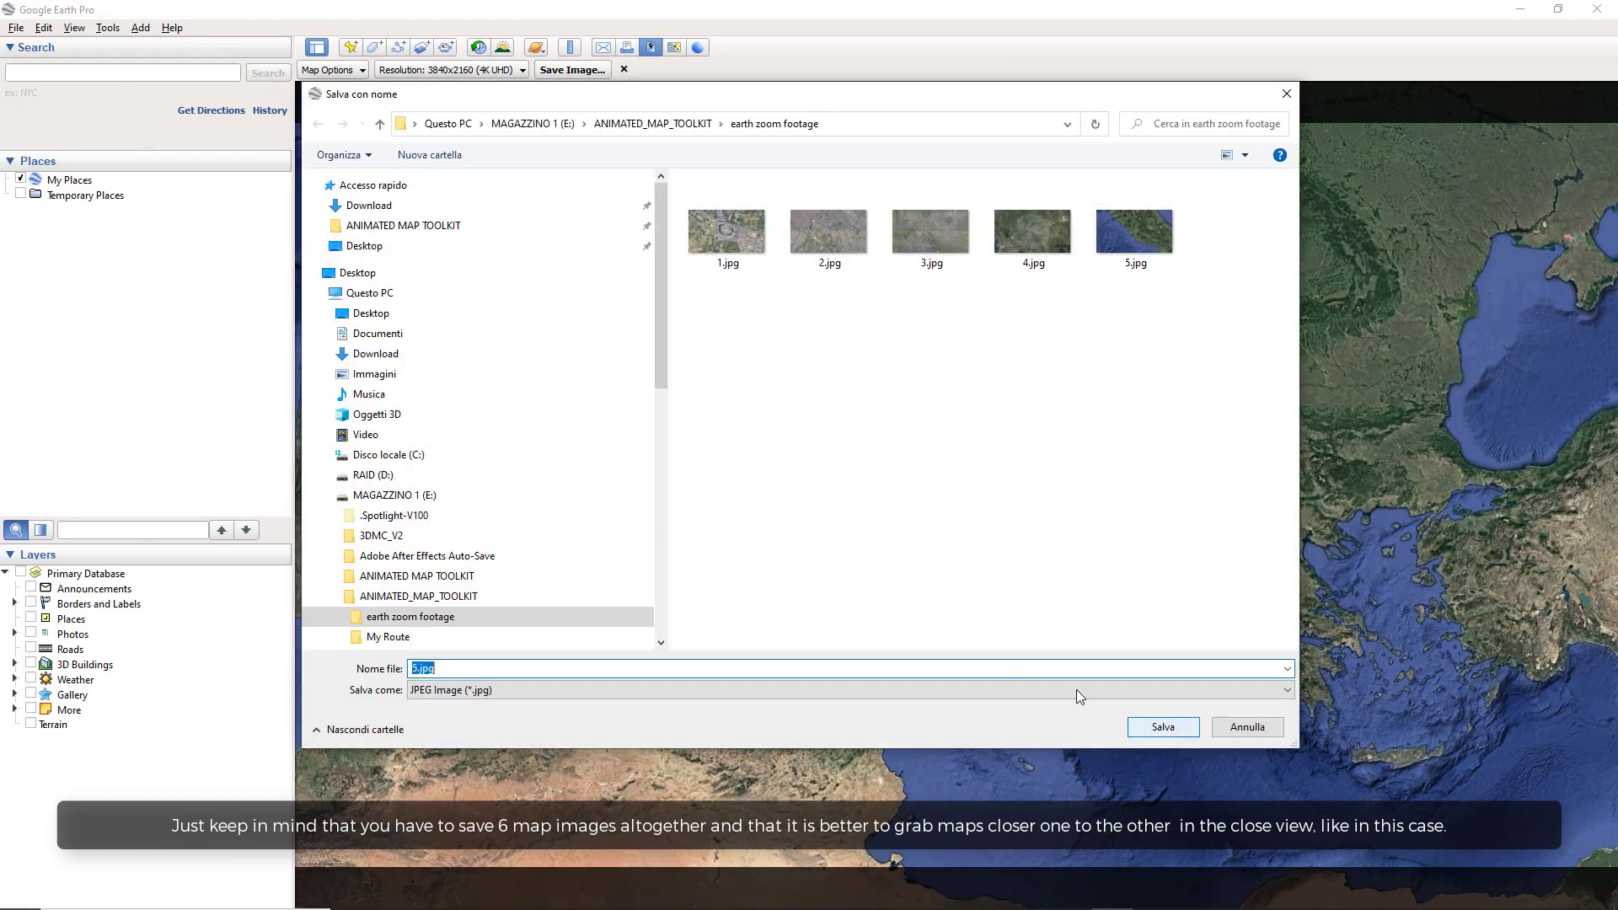
pyautogui.write('6')
pyautogui.click(1171, 730)
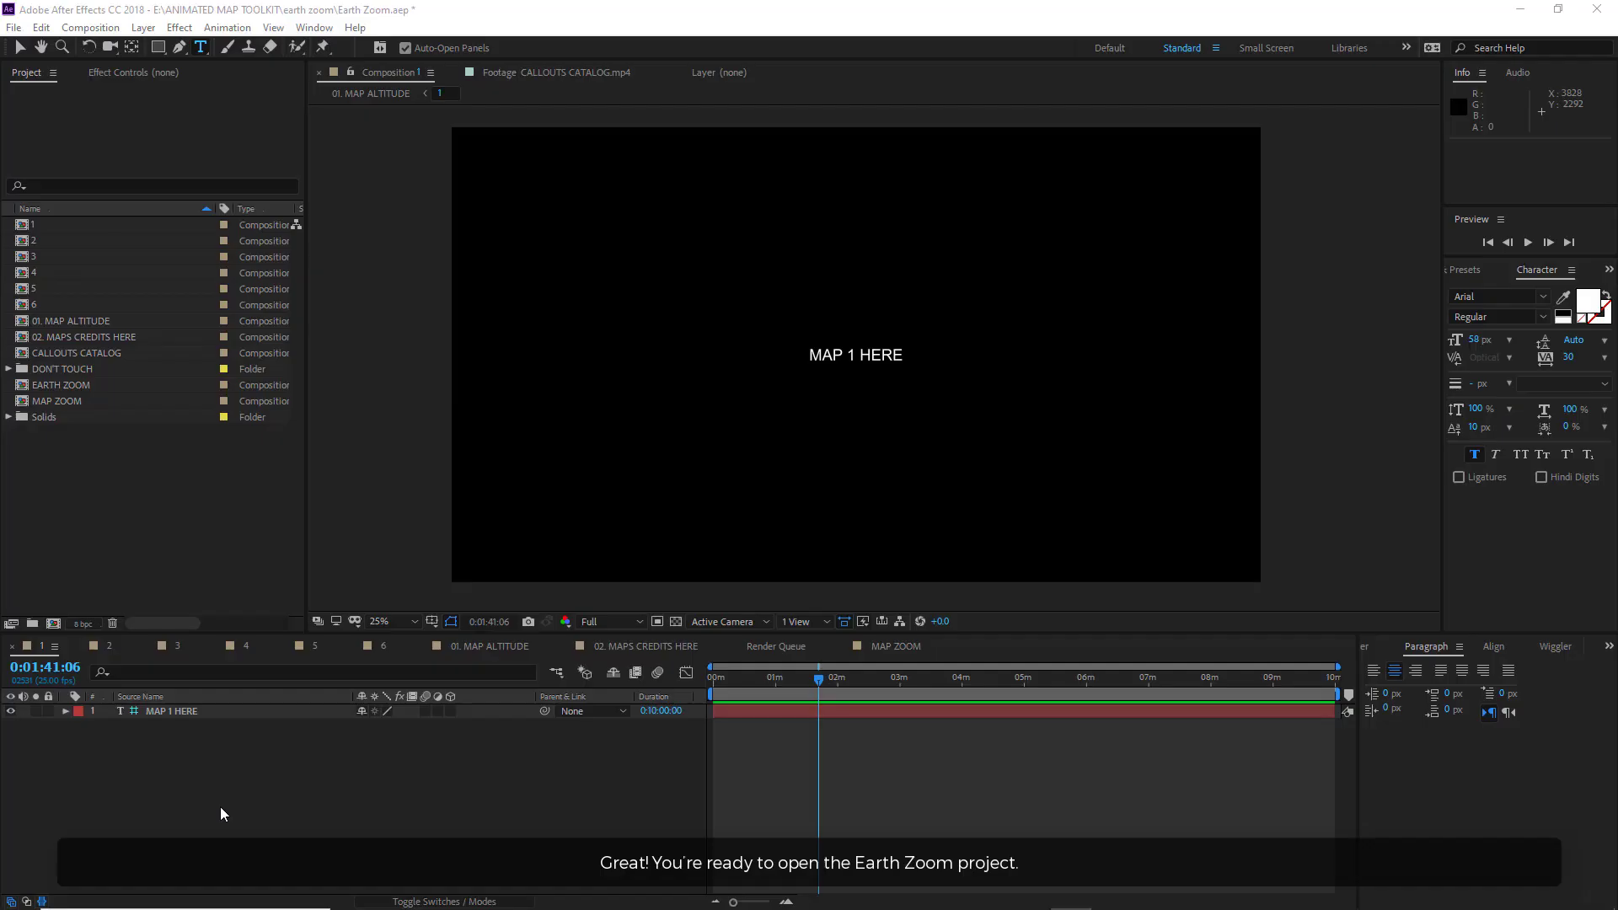
# In the After Effects Earth Zoom project, import the six map images 1.jpg to 6.jpg as footage.
pyautogui.click(16, 28)
pyautogui.moveTo(46, 263)
pyautogui.click(315, 264)
pyautogui.moveTo(288, 93); pyautogui.dragTo(460, 270)
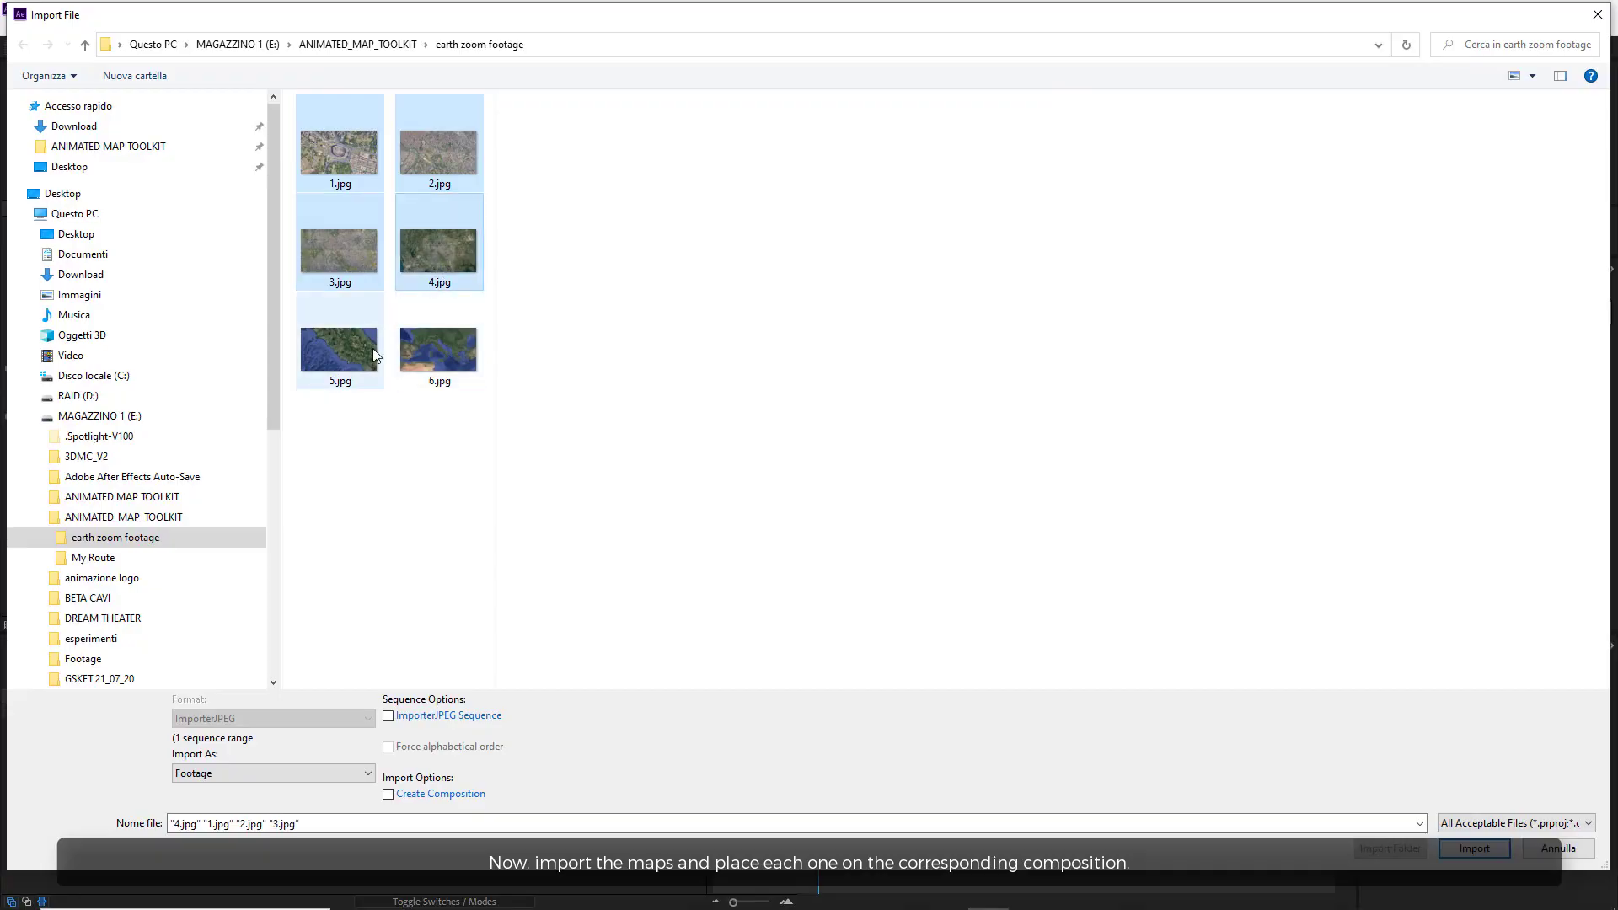
pyautogui.keyDown('shift'); pyautogui.click(438, 349); pyautogui.keyUp('shift')
pyautogui.click(1474, 848)
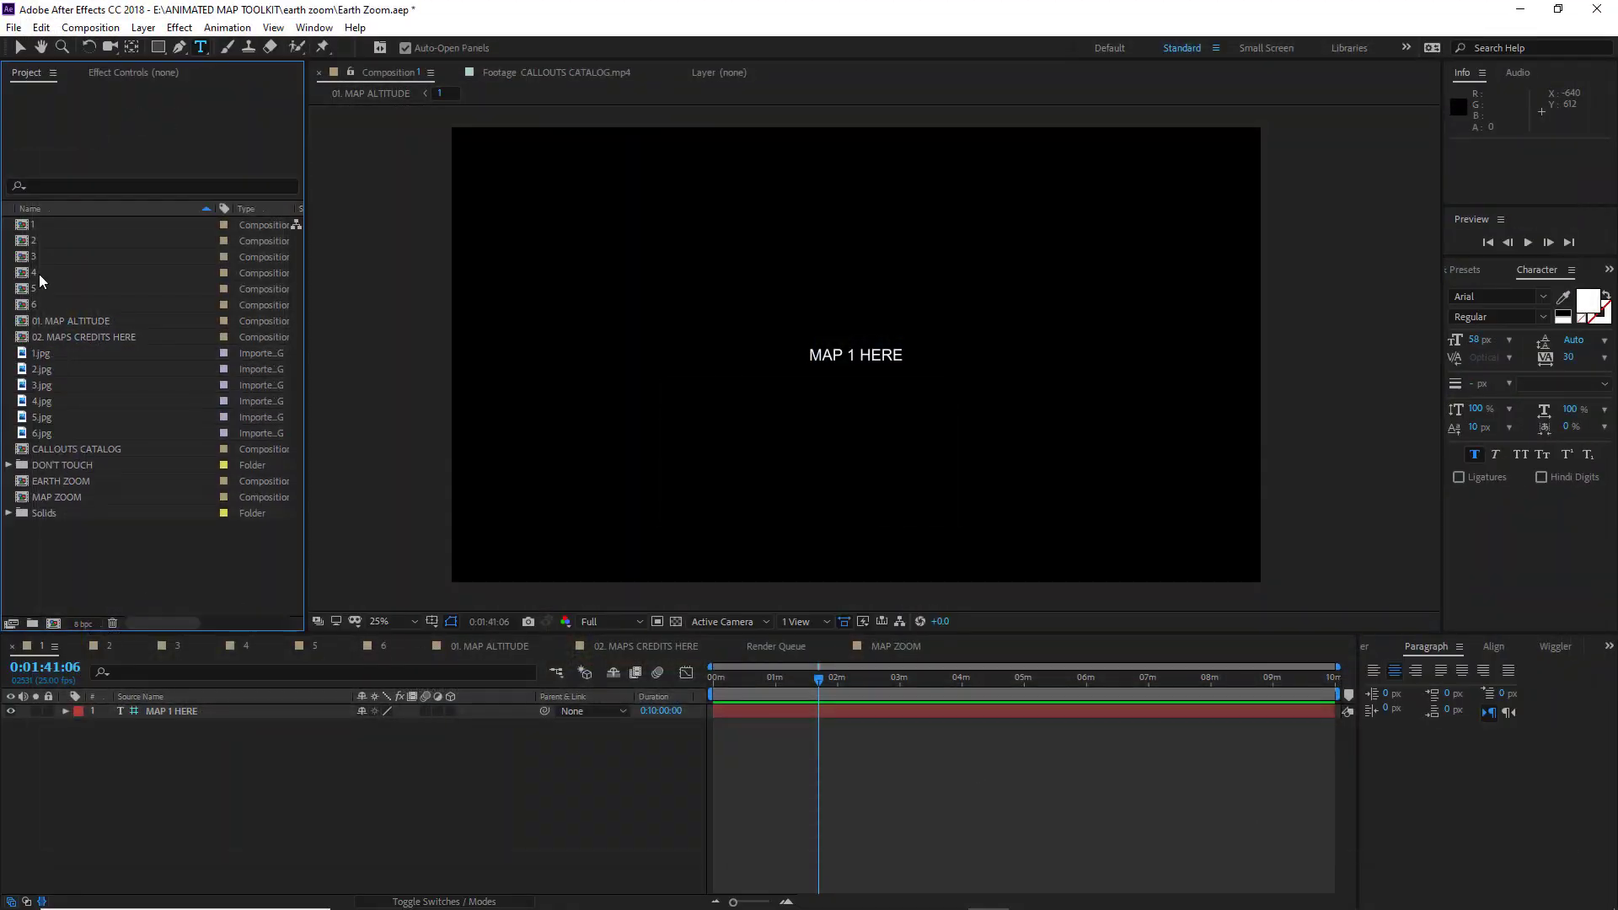
# Place 1.jpg in composition 1 and 2.jpg in composition 2, each above its placeholder text layer.
pyautogui.click(24, 226)
pyautogui.moveTo(40, 354); pyautogui.dragTo(142, 721)
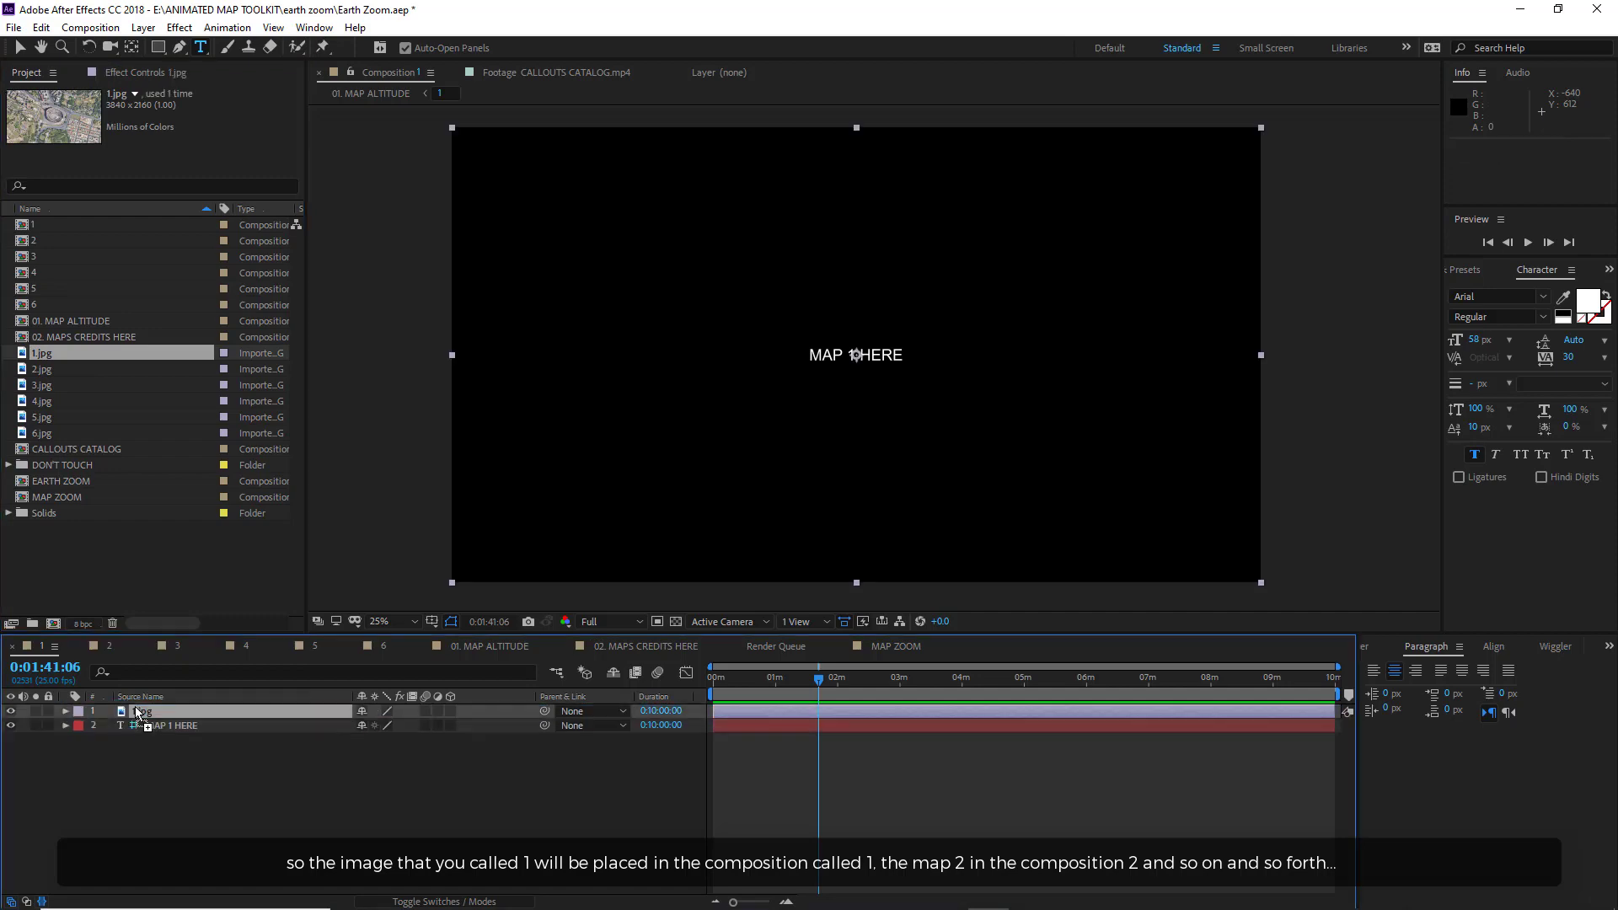
pyautogui.doubleClick(23, 241)
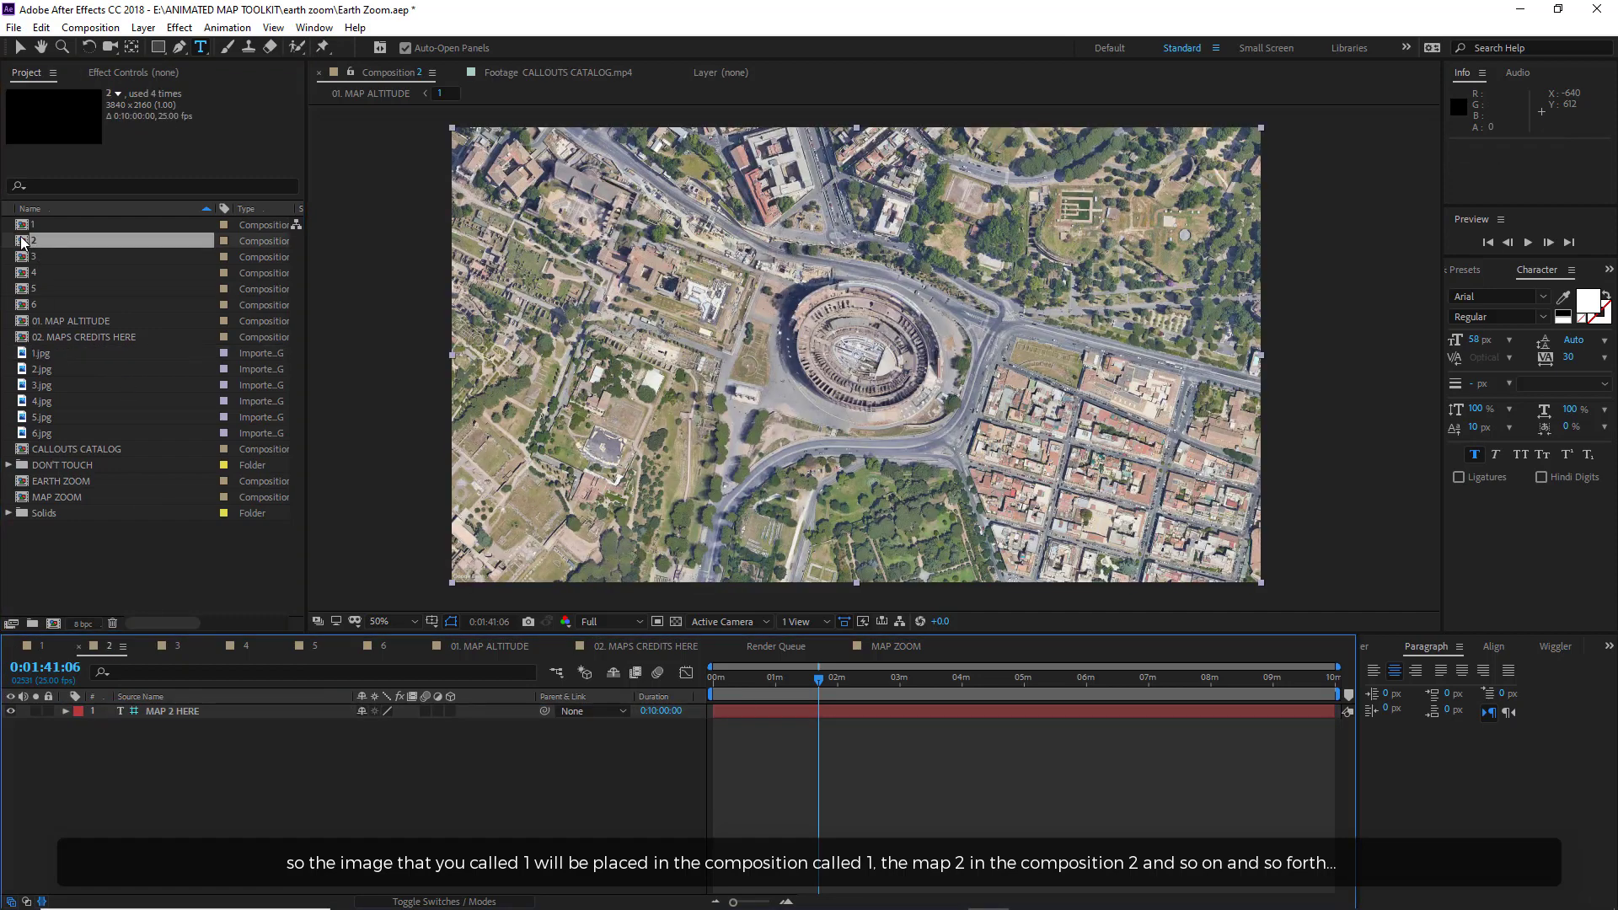
pyautogui.moveTo(43, 369); pyautogui.dragTo(152, 719)
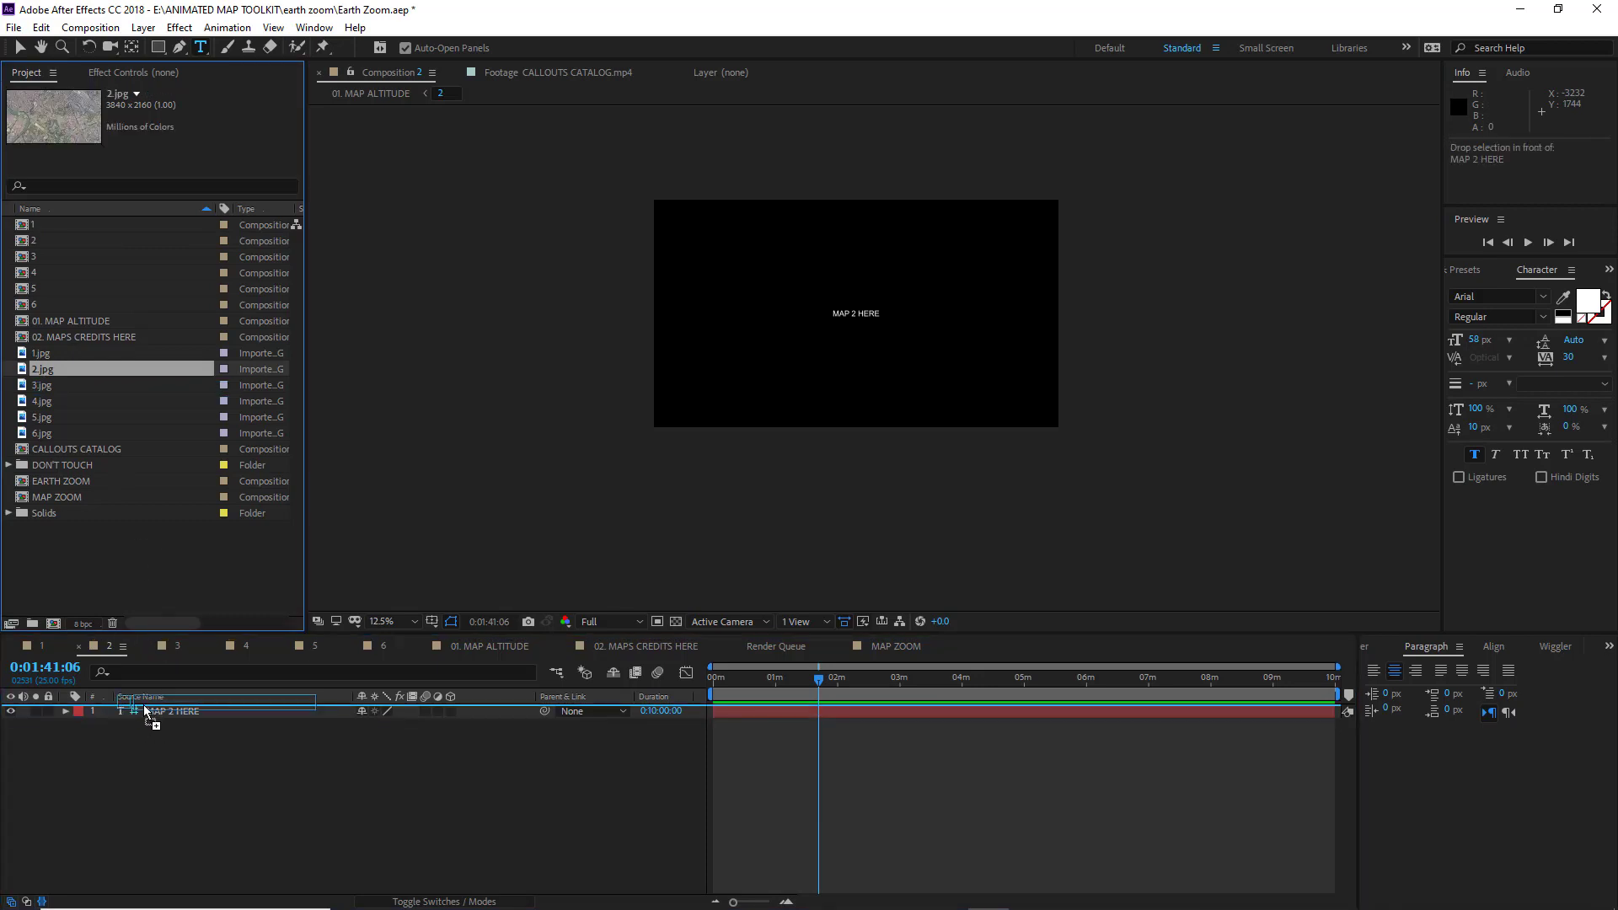
# Place 3.jpg in composition 3 and 4.jpg in composition 4, each above its placeholder text layer.
pyautogui.doubleClick(20, 259)
pyautogui.moveTo(42, 385); pyautogui.dragTo(205, 718)
pyautogui.scroll(-2, 665, 566)
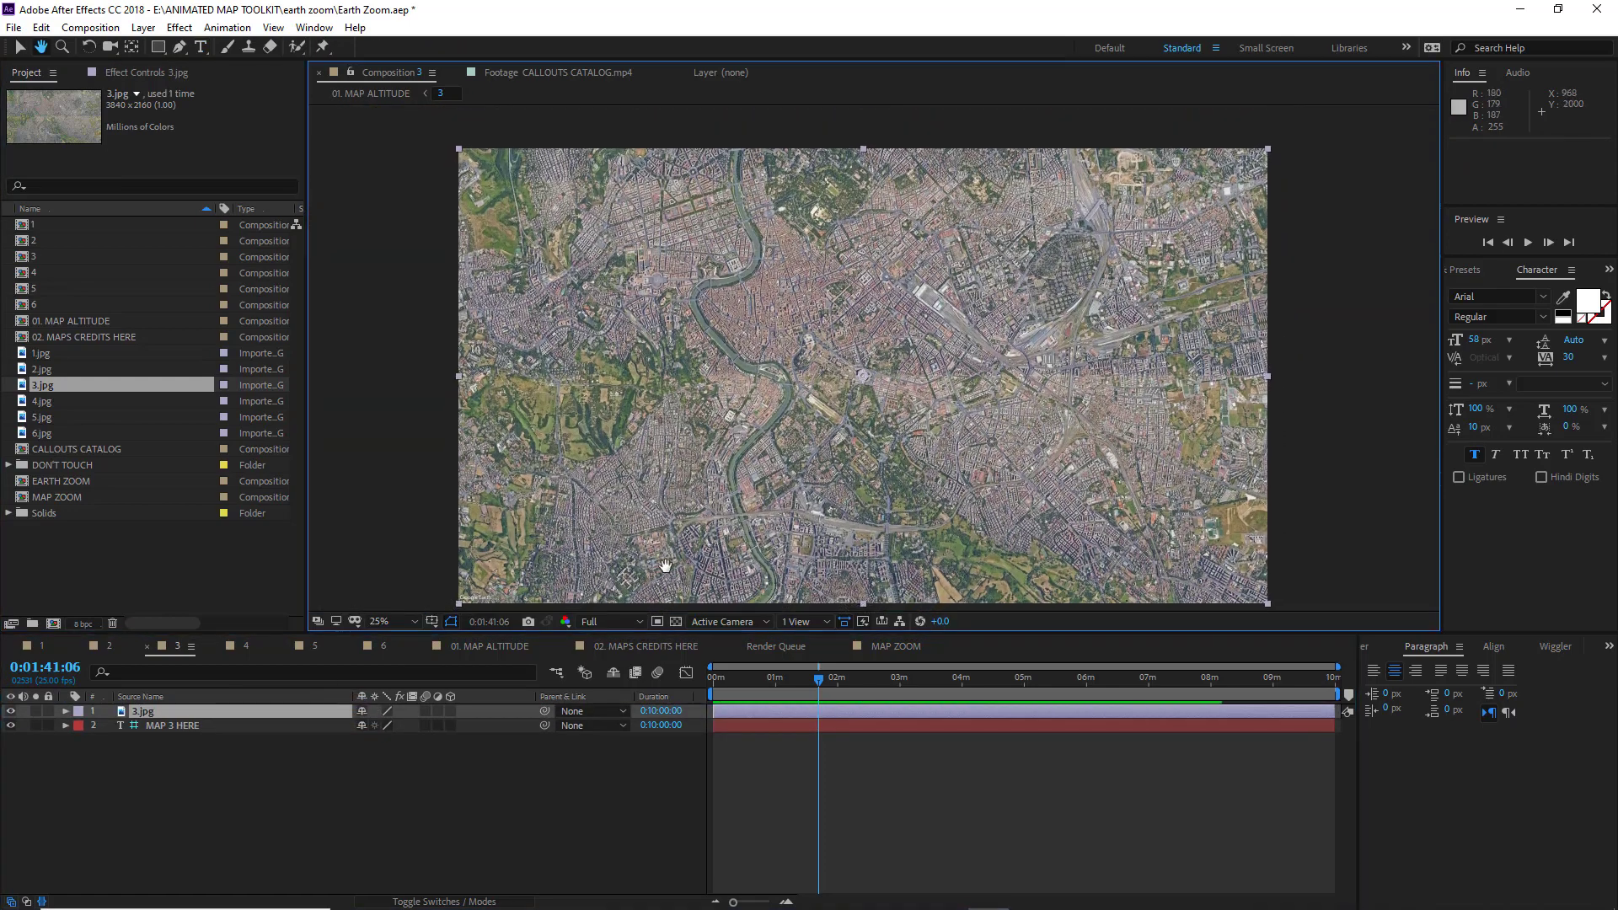
pyautogui.doubleClick(25, 273)
pyautogui.moveTo(42, 401); pyautogui.dragTo(186, 718)
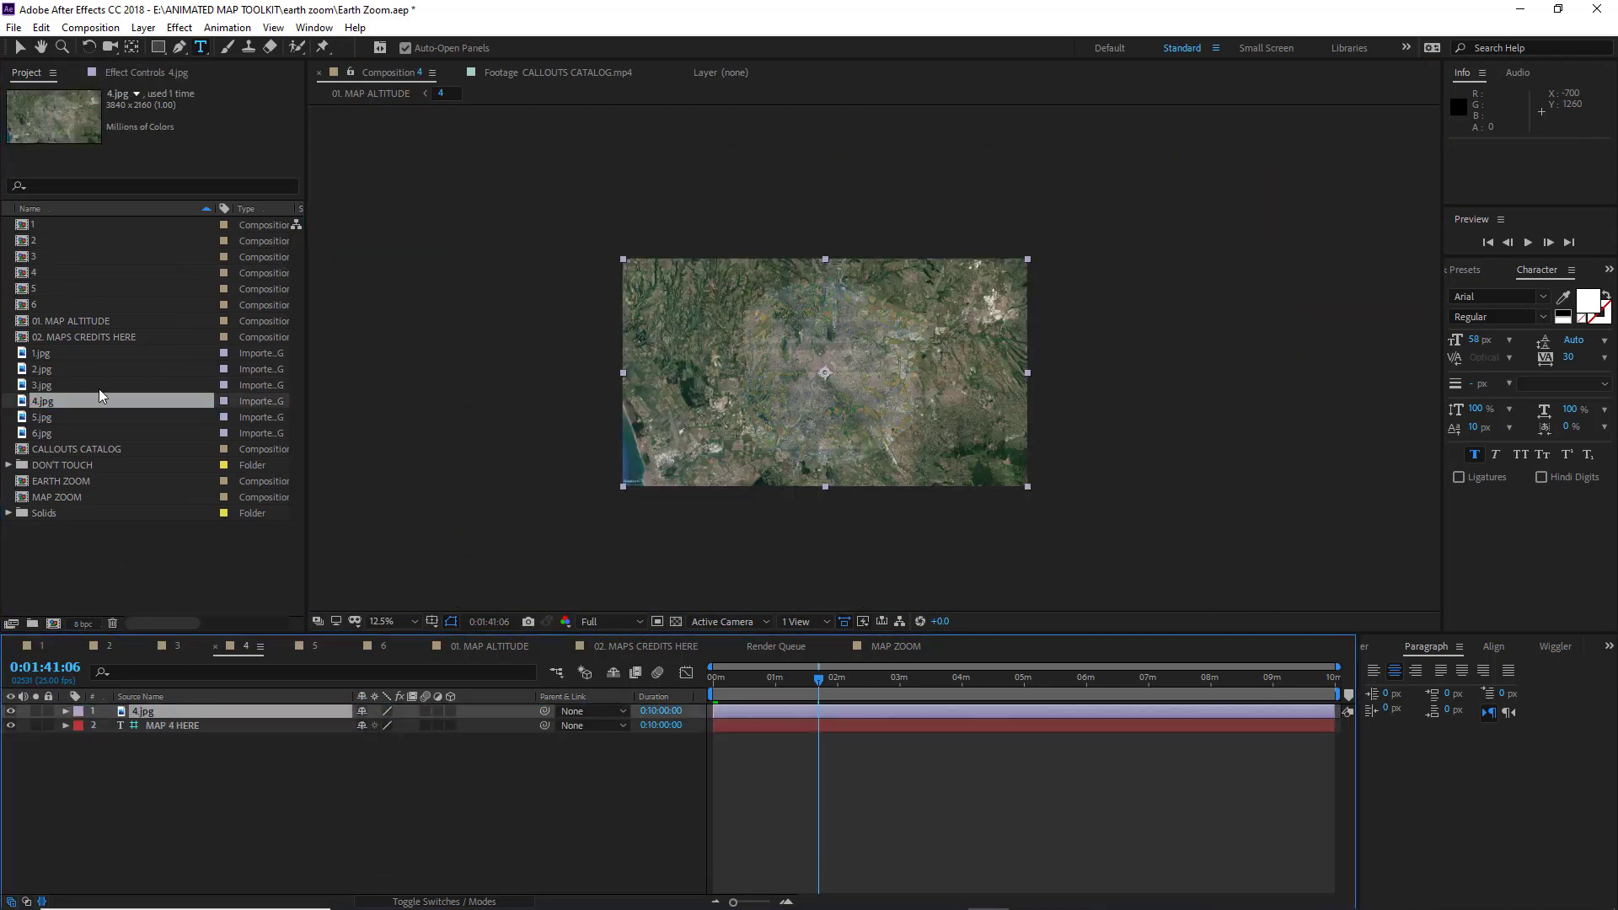
# Place 5.jpg in composition 5 and 6.jpg in composition 6, each above its placeholder text layer.
pyautogui.doubleClick(25, 288)
pyautogui.moveTo(42, 417); pyautogui.dragTo(163, 712)
pyautogui.doubleClick(26, 304)
pyautogui.moveTo(42, 433); pyautogui.dragTo(143, 705)
pyautogui.click(220, 758)
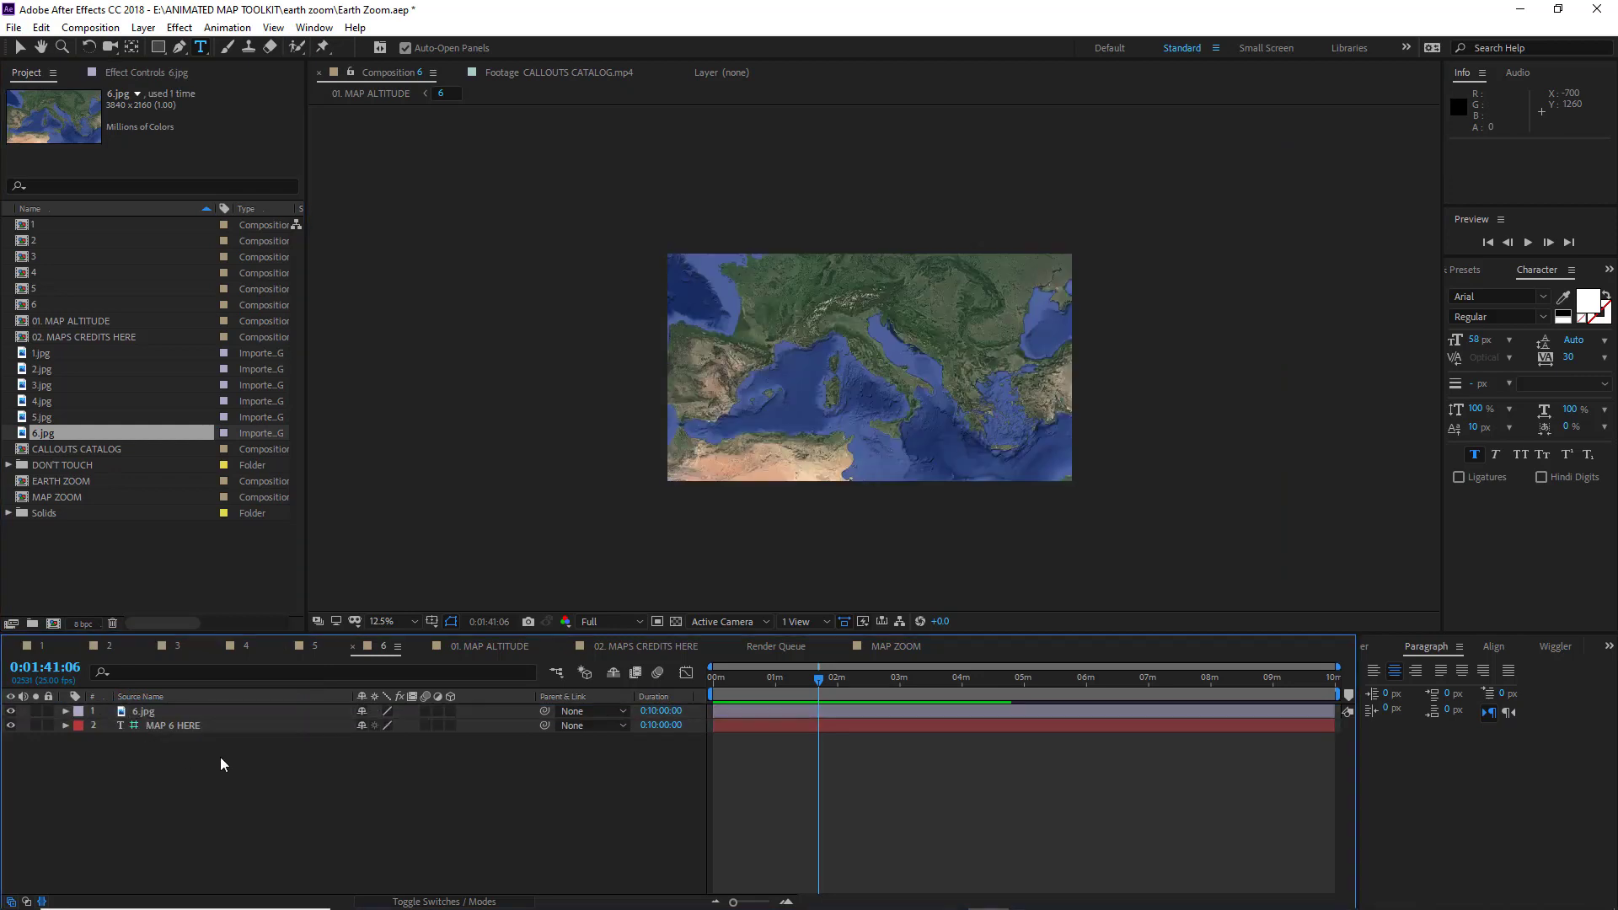
pyautogui.click(210, 576)
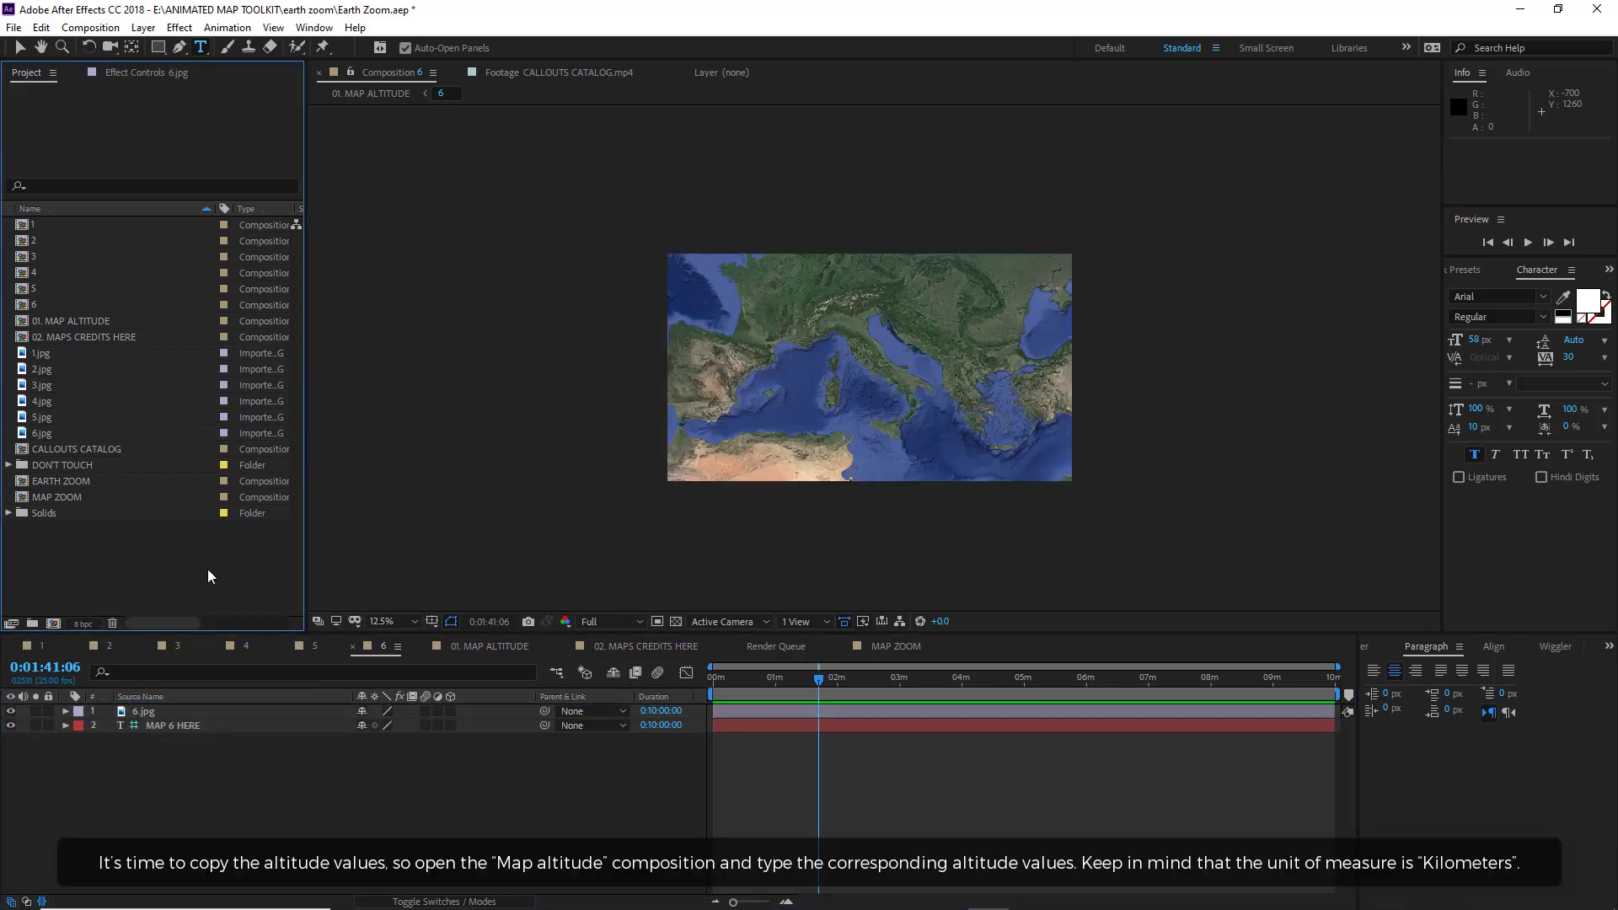
# Open the 01. MAP ALTITUDE composition and set the Map 1 distance to 0.830 km, converted from the Notepad value in metres.
pyautogui.click(82, 321)
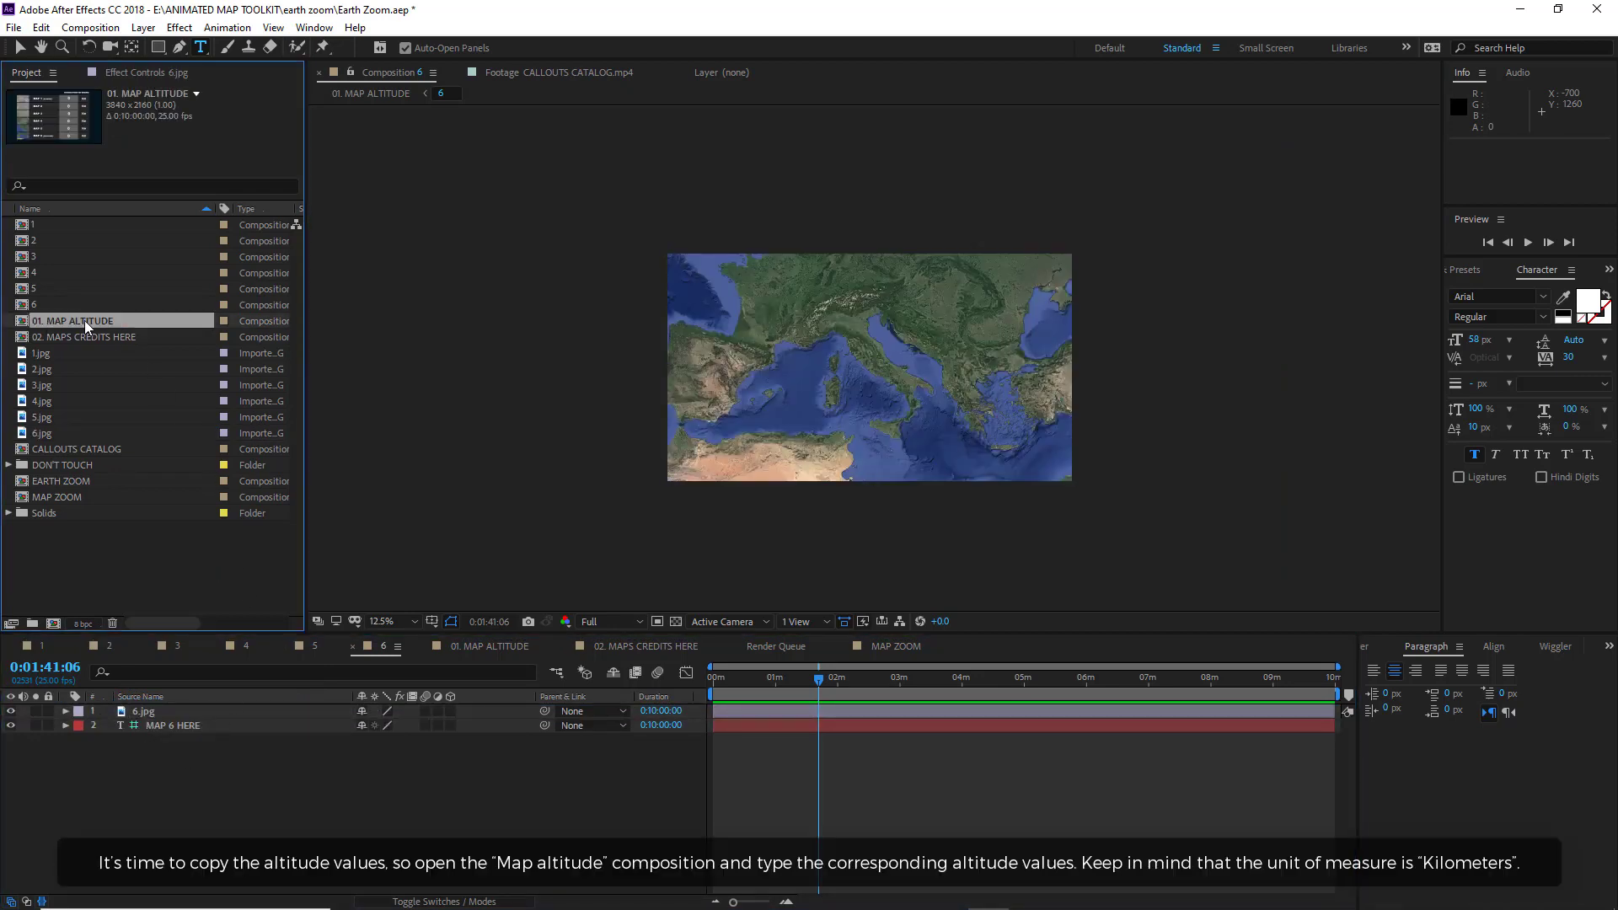
pyautogui.doubleClick(26, 322)
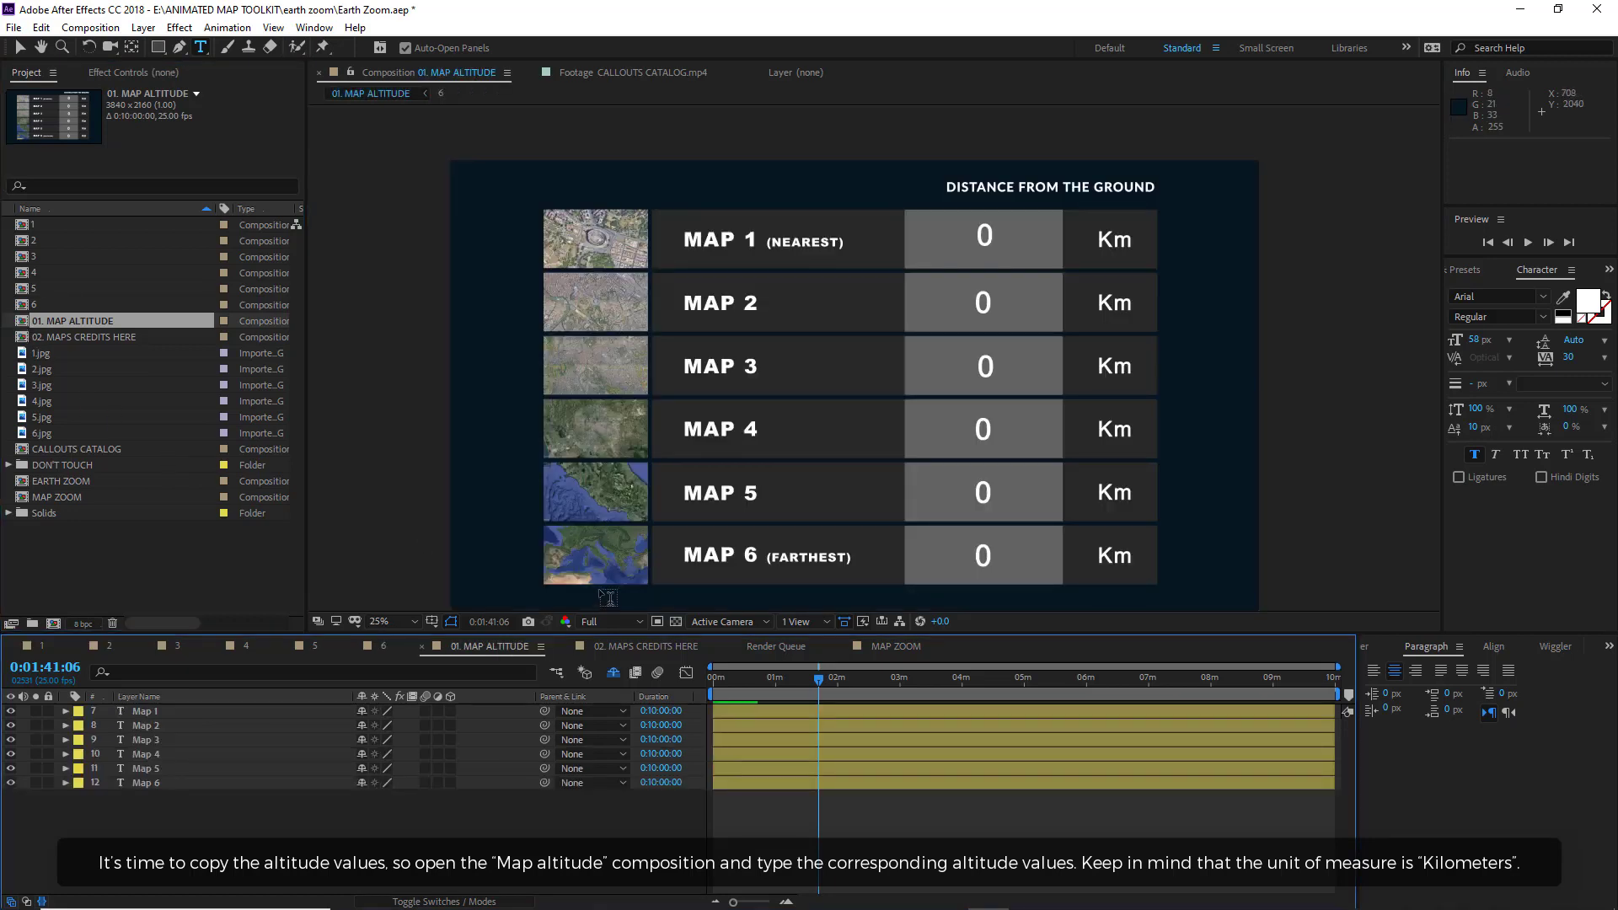
pyautogui.hotkey('alt', 'Tab')
pyautogui.moveTo(1281, 154); pyautogui.dragTo(1466, 225)
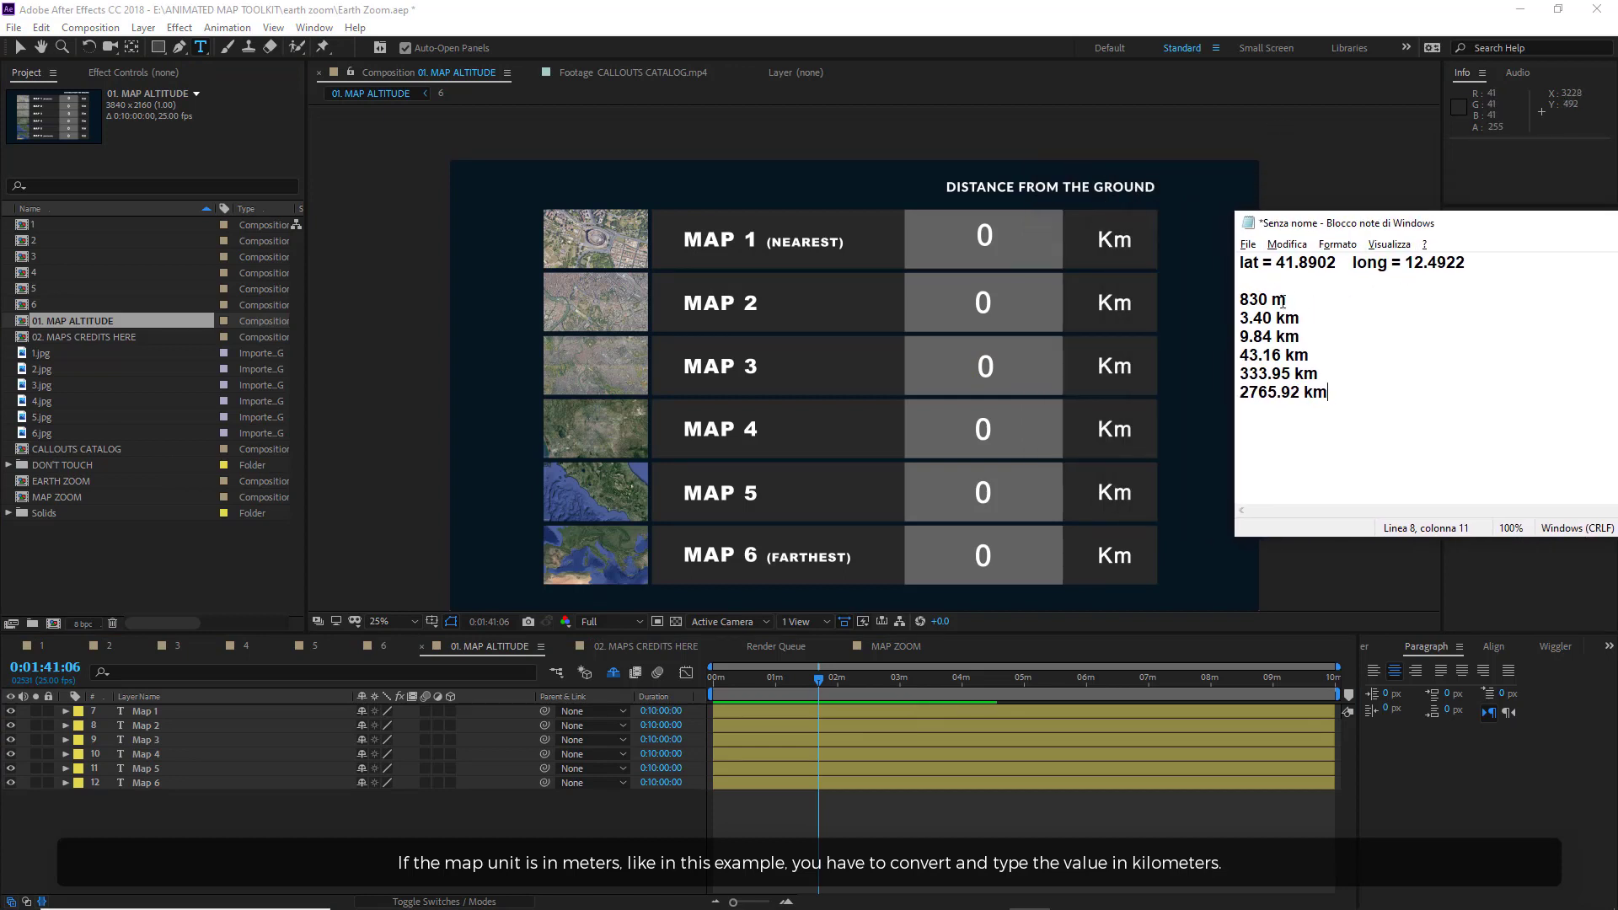
pyautogui.click(1033, 253)
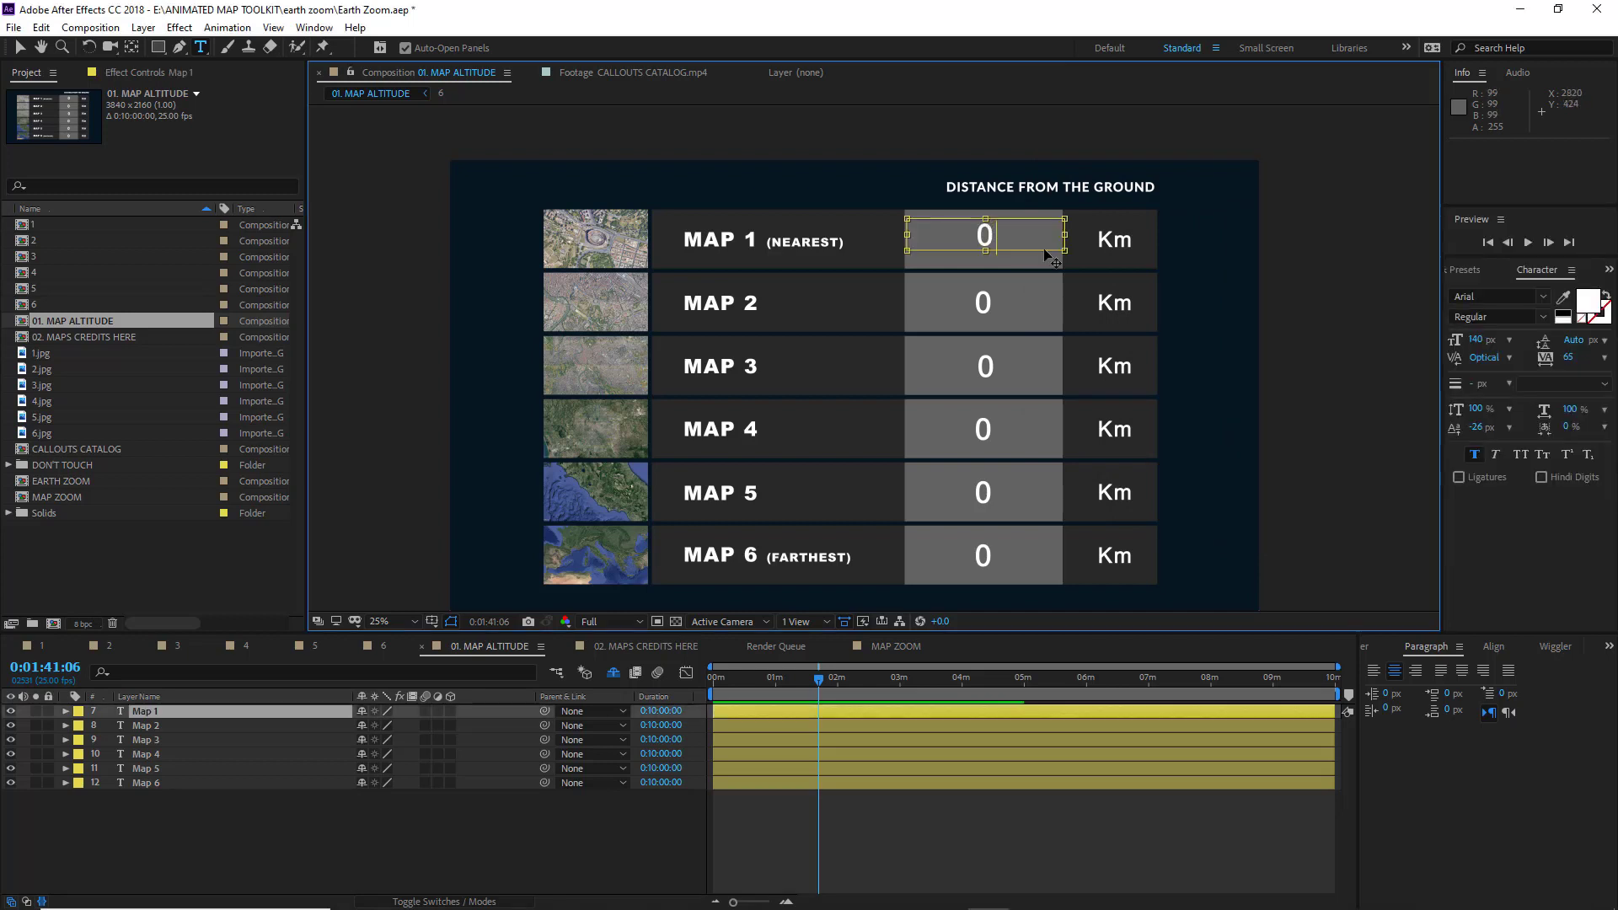
pyautogui.write('.830')
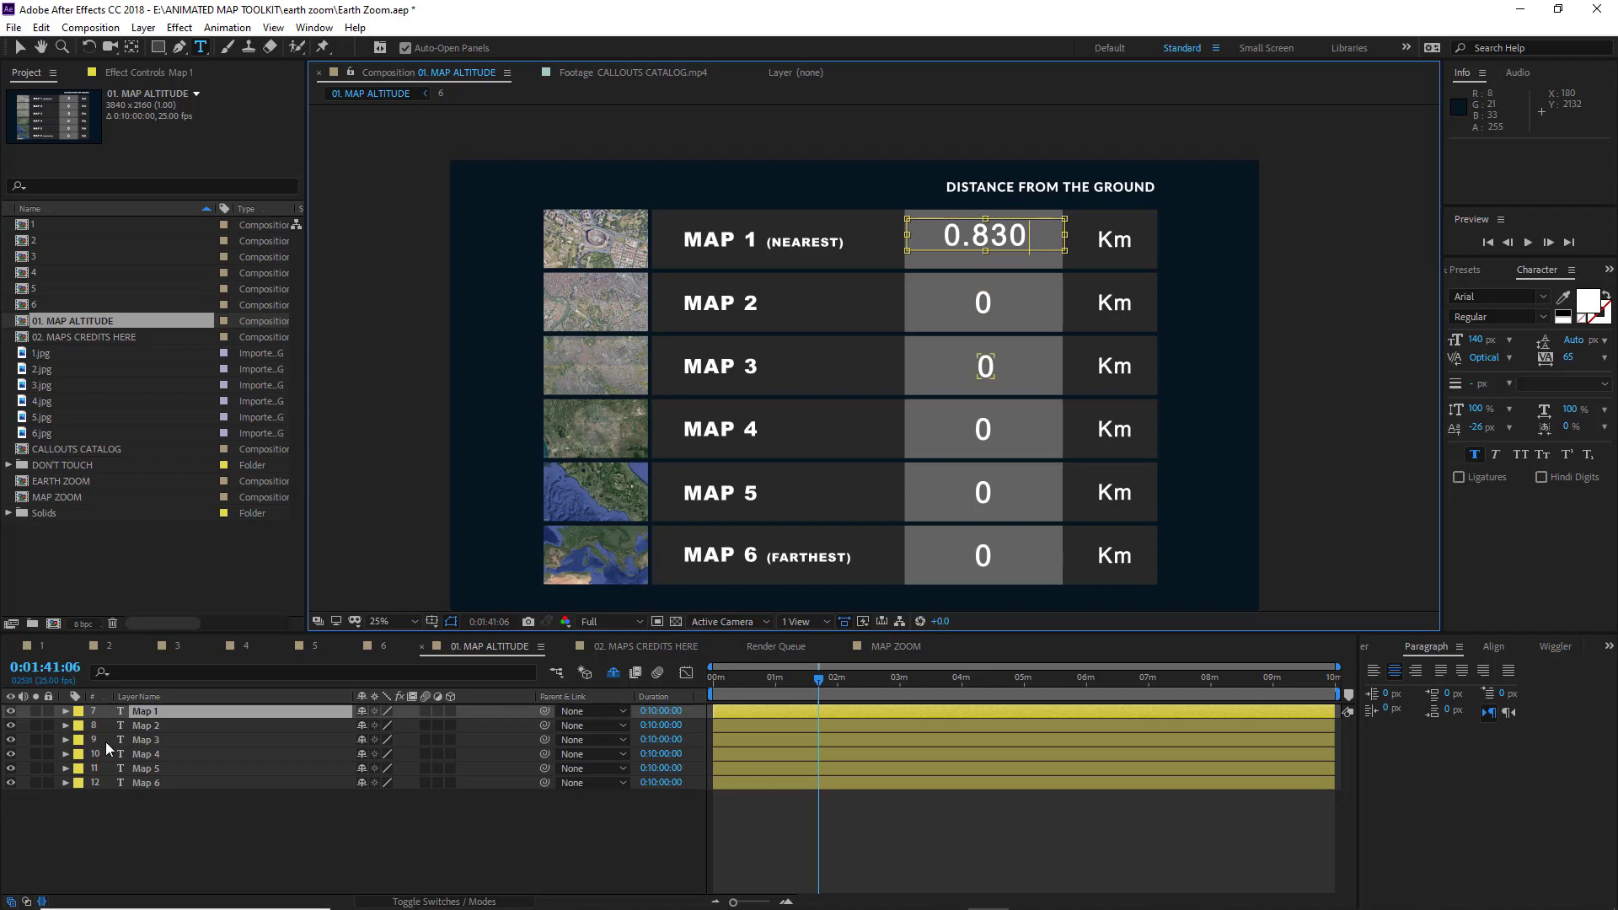
# Set the distances of Maps 2 to 6 to 3.40, 9.84, 43.16, 333.95 and 2765.92 km from the Notepad list.
pyautogui.click(144, 726)
pyautogui.hotkey('alt', 'Tab')
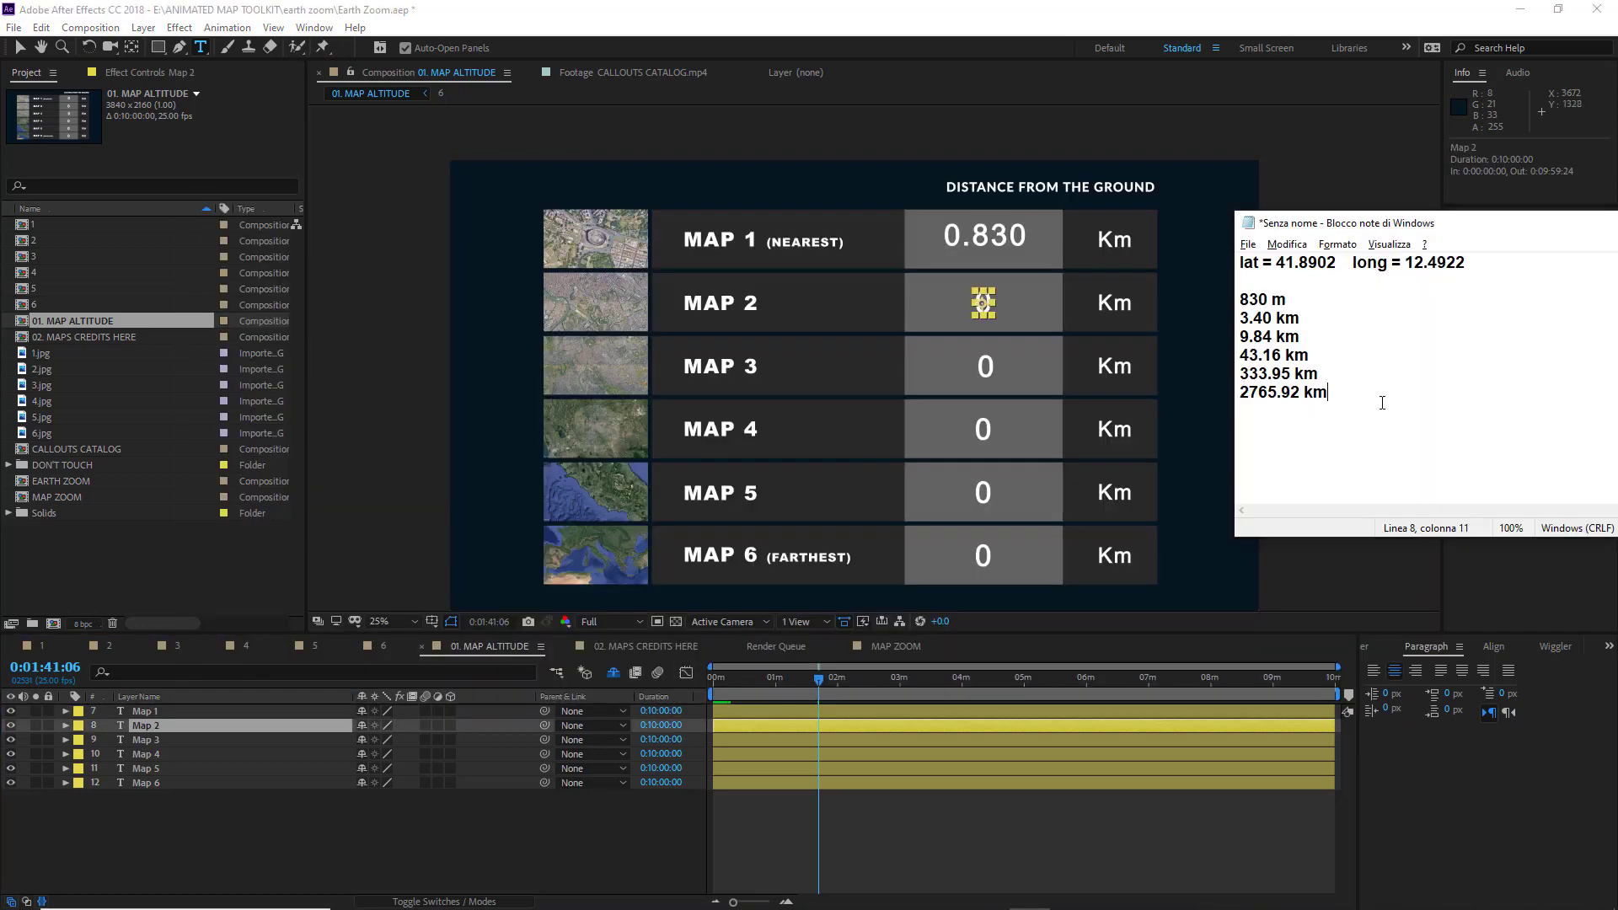
pyautogui.hotkey('alt', 'Tab')
pyautogui.doubleClick(1026, 318)
pyautogui.write('3.40')
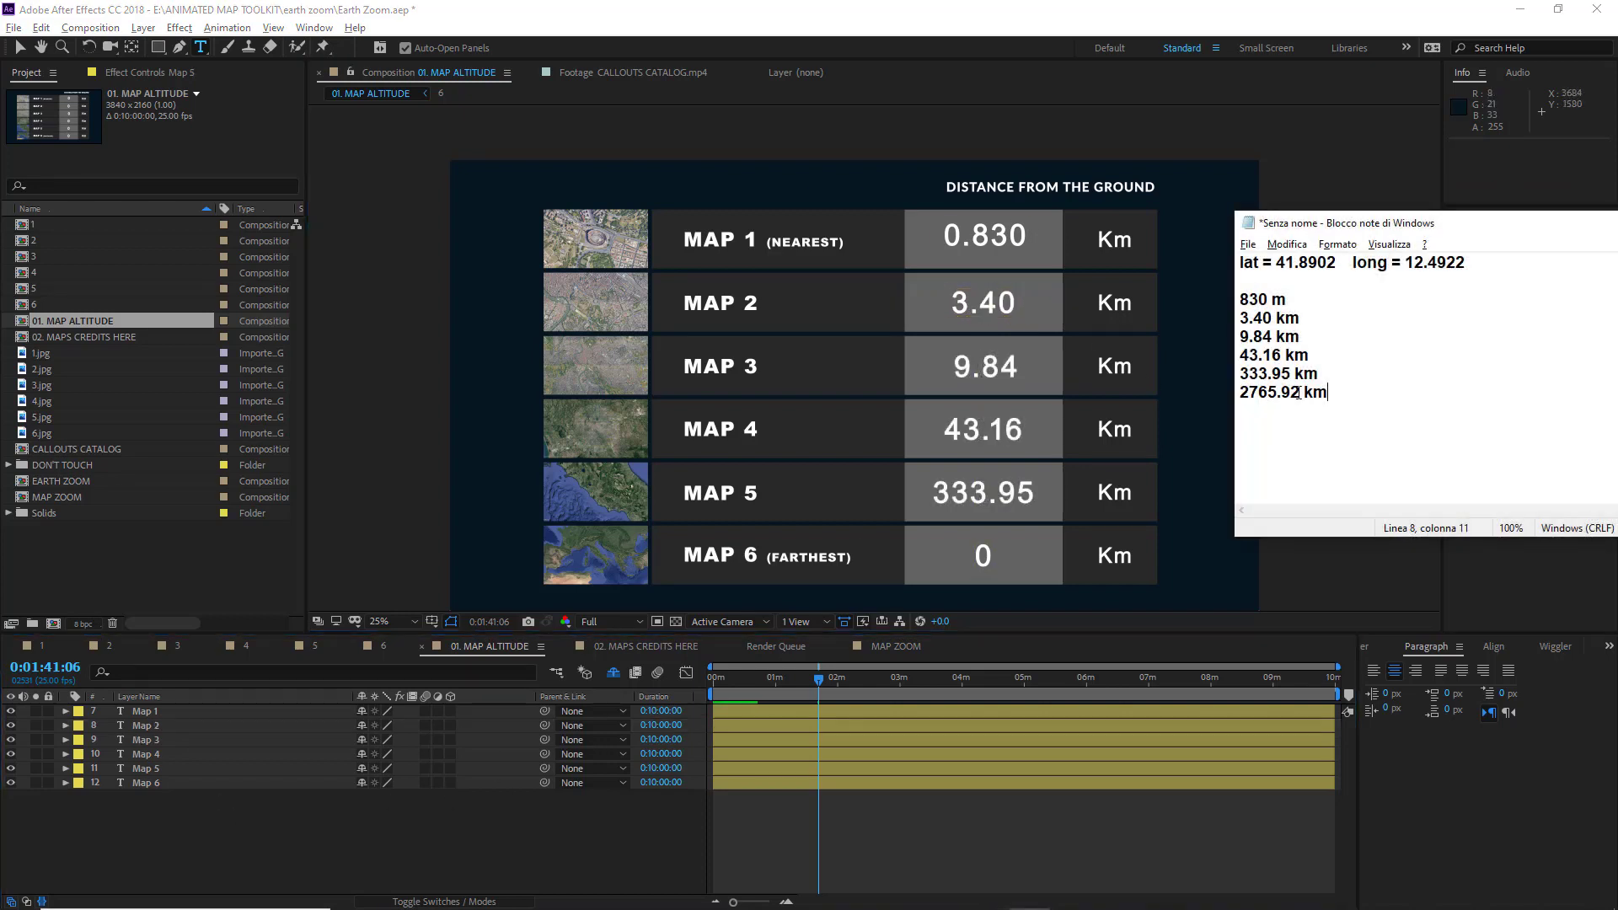
pyautogui.doubleClick(982, 558)
pyautogui.write('2765.92')
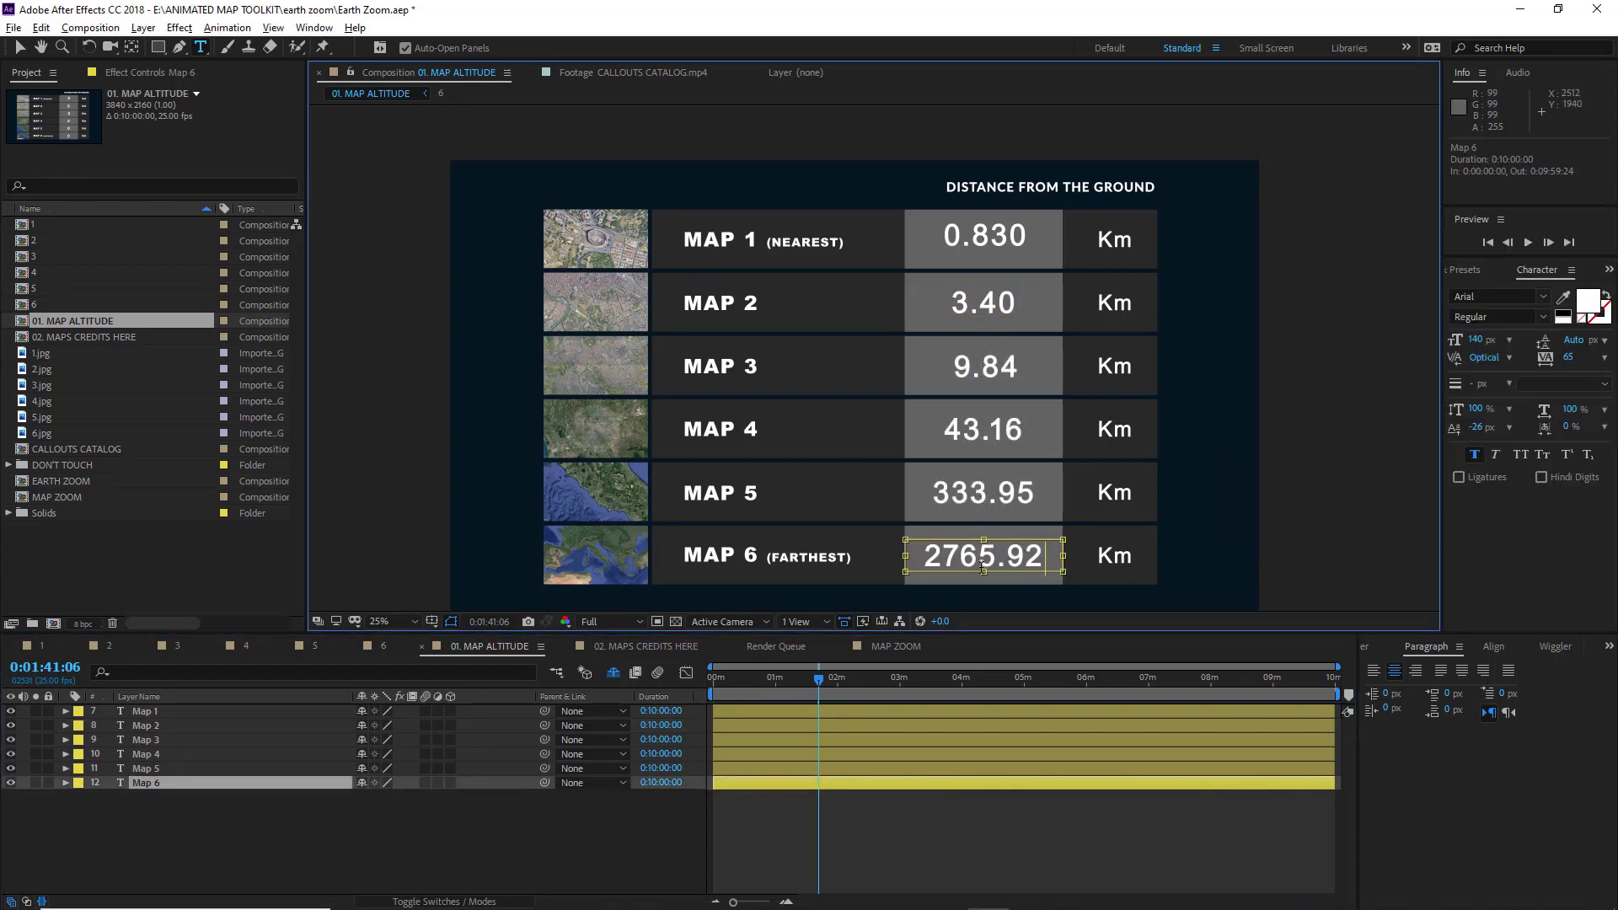
pyautogui.click(445, 846)
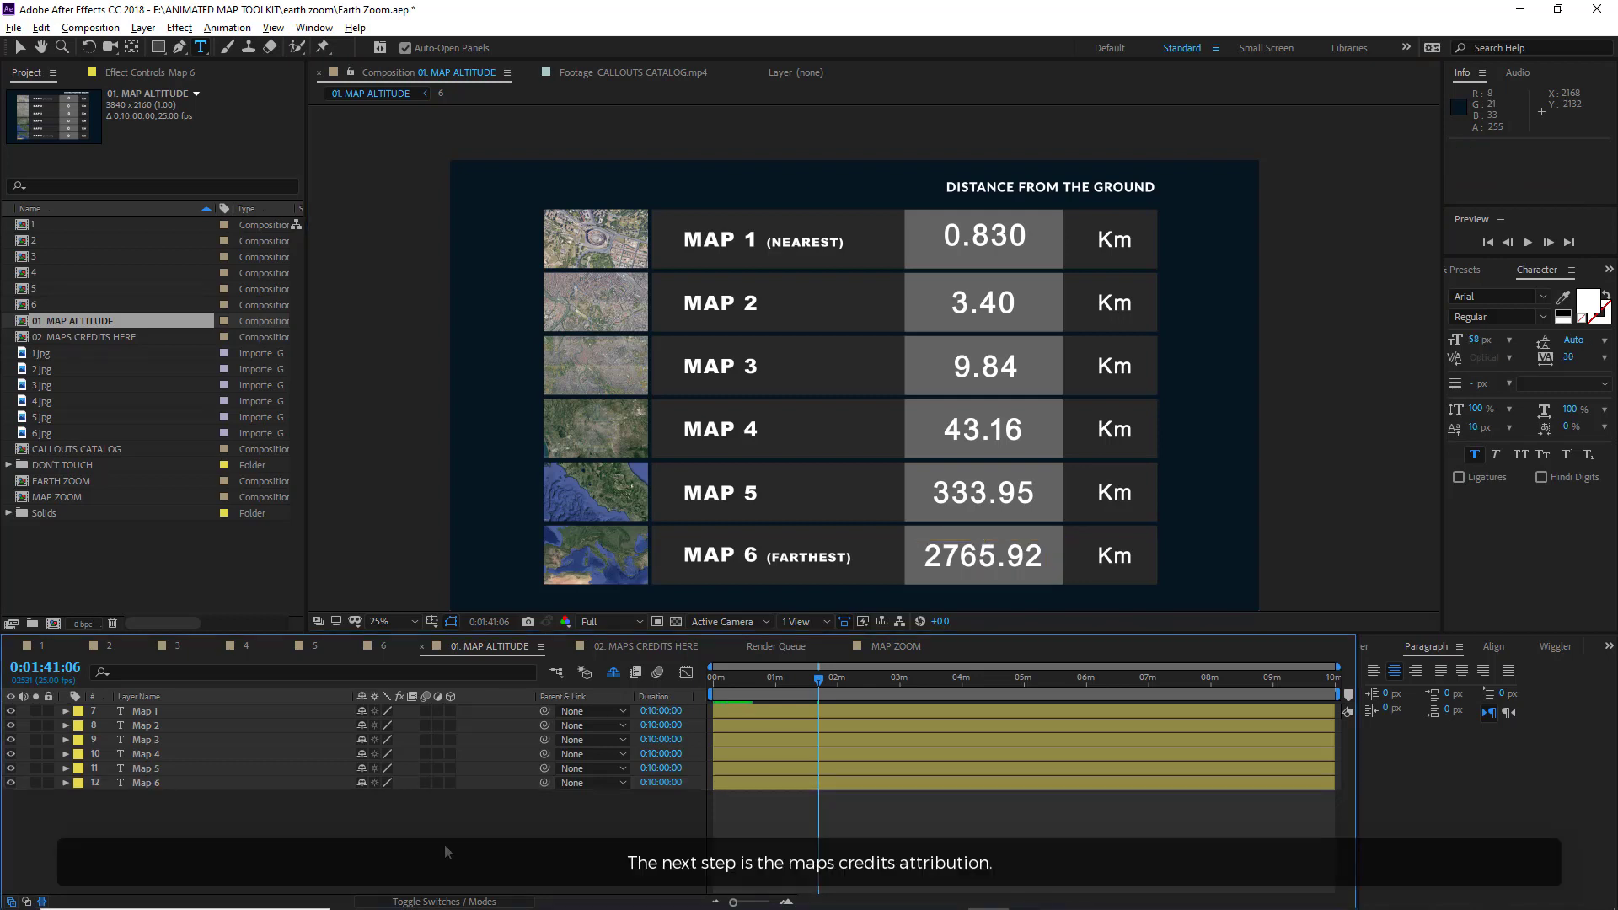
# In the 02. MAPS CREDITS HERE composition, set the map 6 attribution to "Data SIO, NOAA, U.S. Navy, NGA, GEBCO" and "Image Landsat / Copernicus" on two lines.
pyautogui.doubleClick(98, 335)
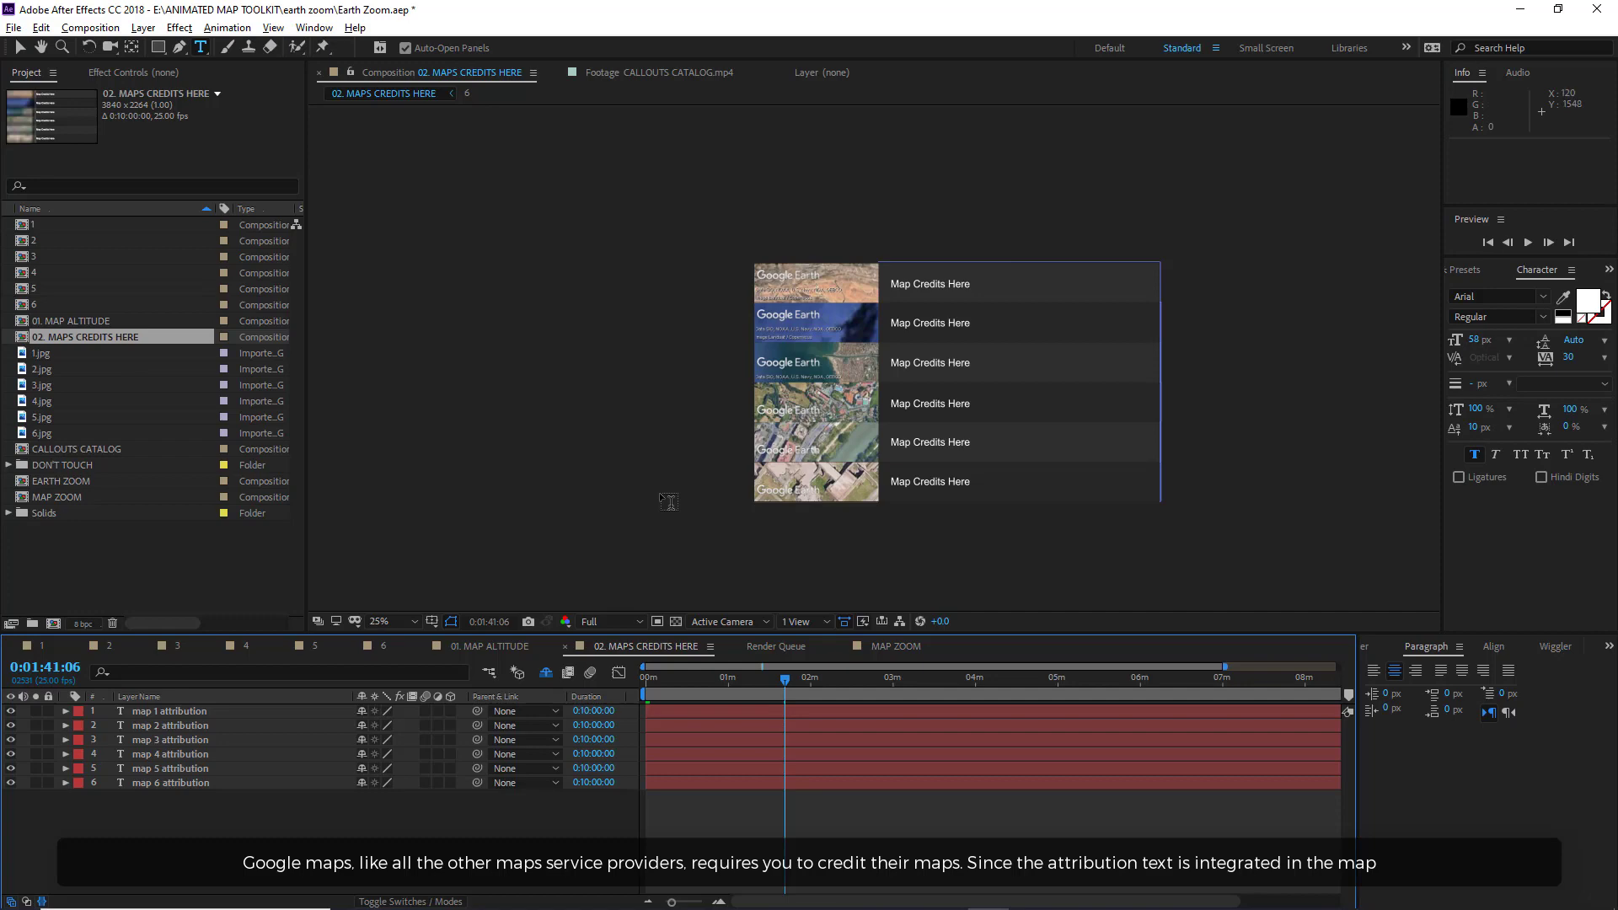
pyautogui.scroll(3, 568, 383)
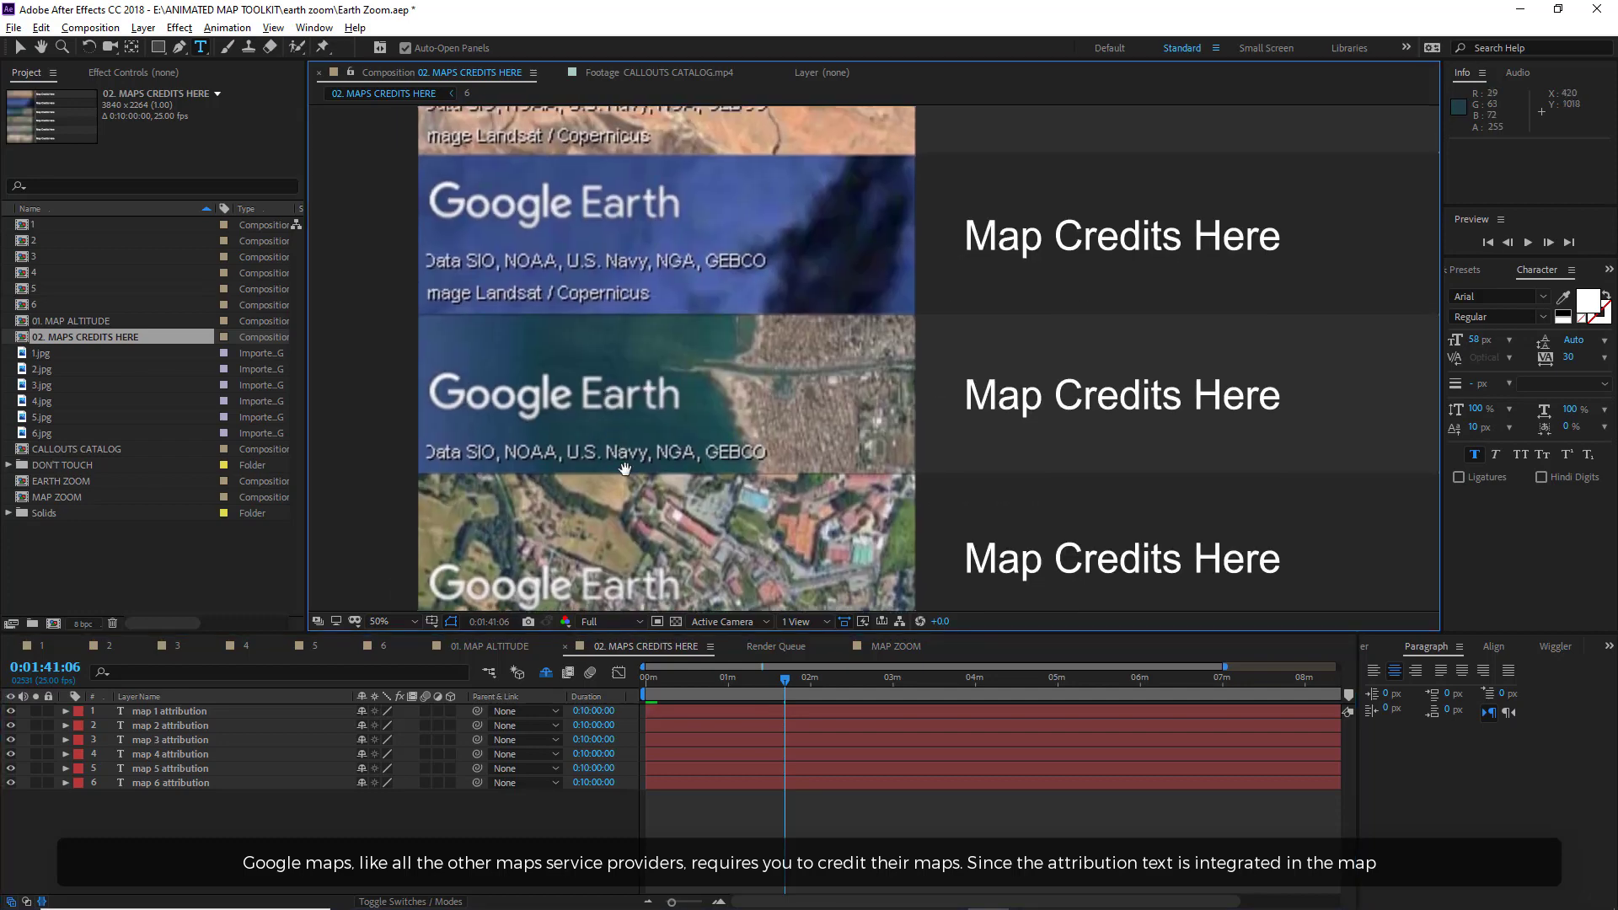
pyautogui.scroll(2, 570, 408)
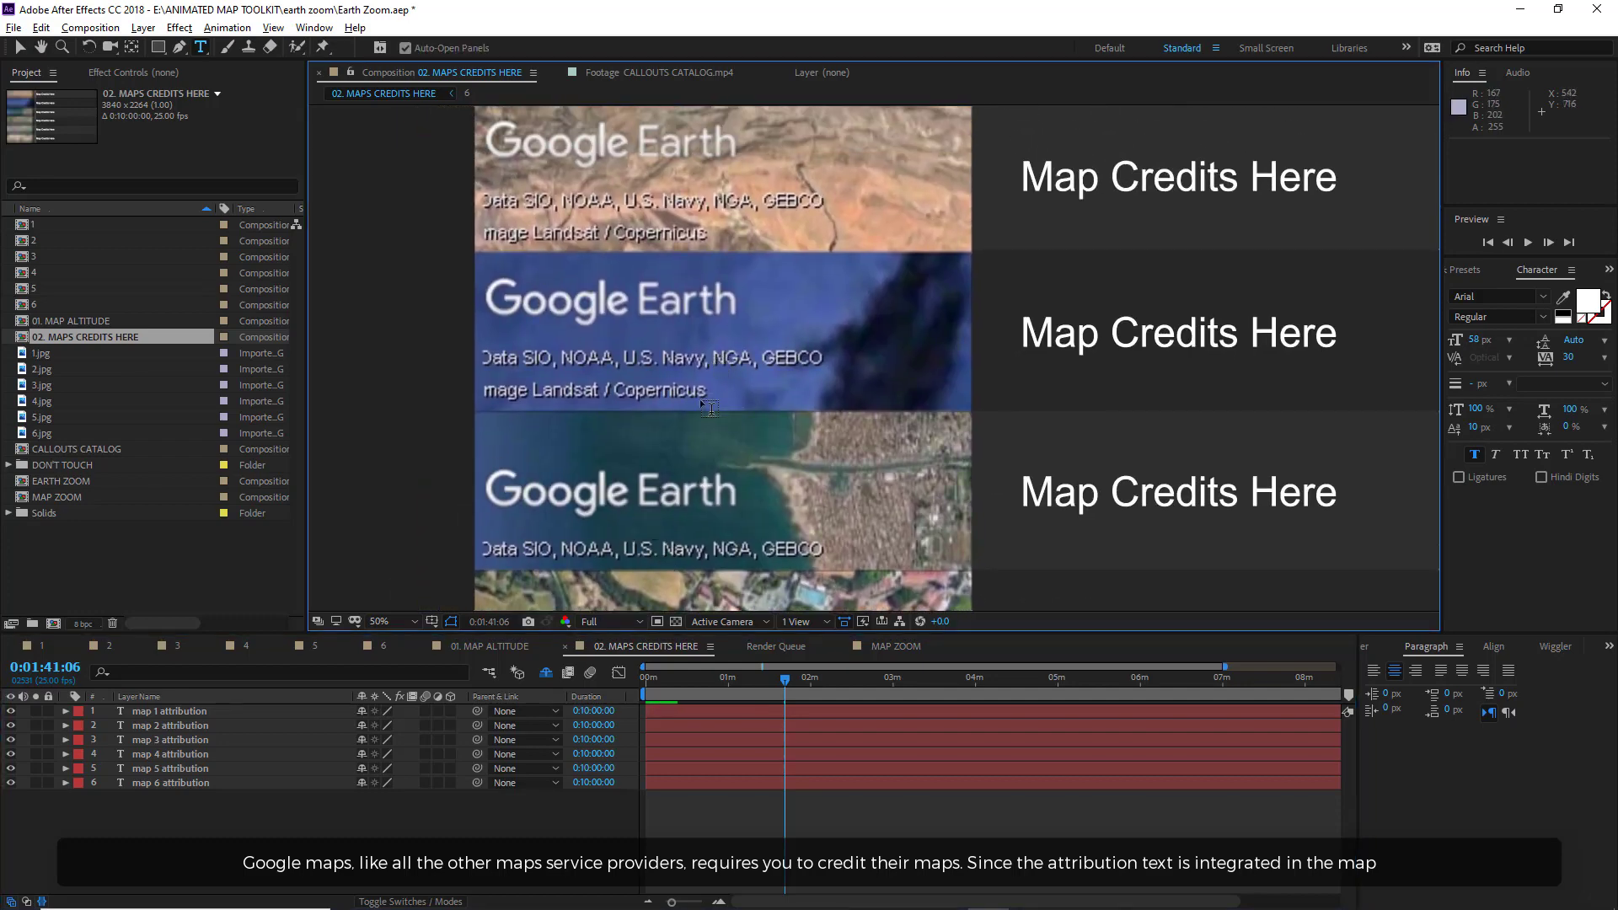
pyautogui.tripleClick(1118, 183)
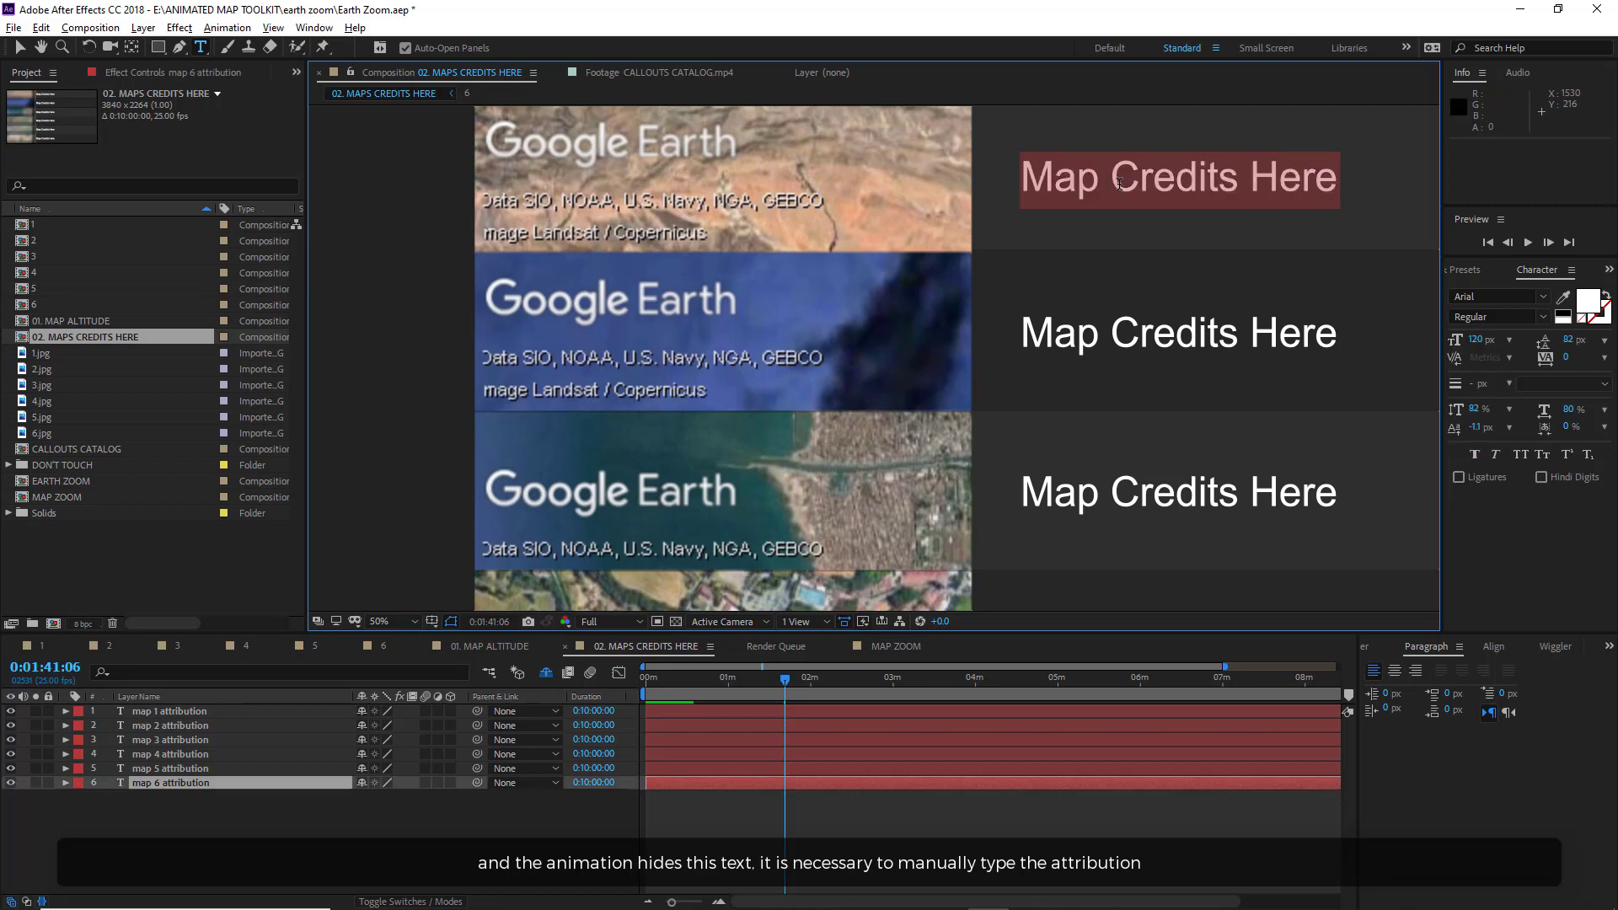
pyautogui.write('Data ')
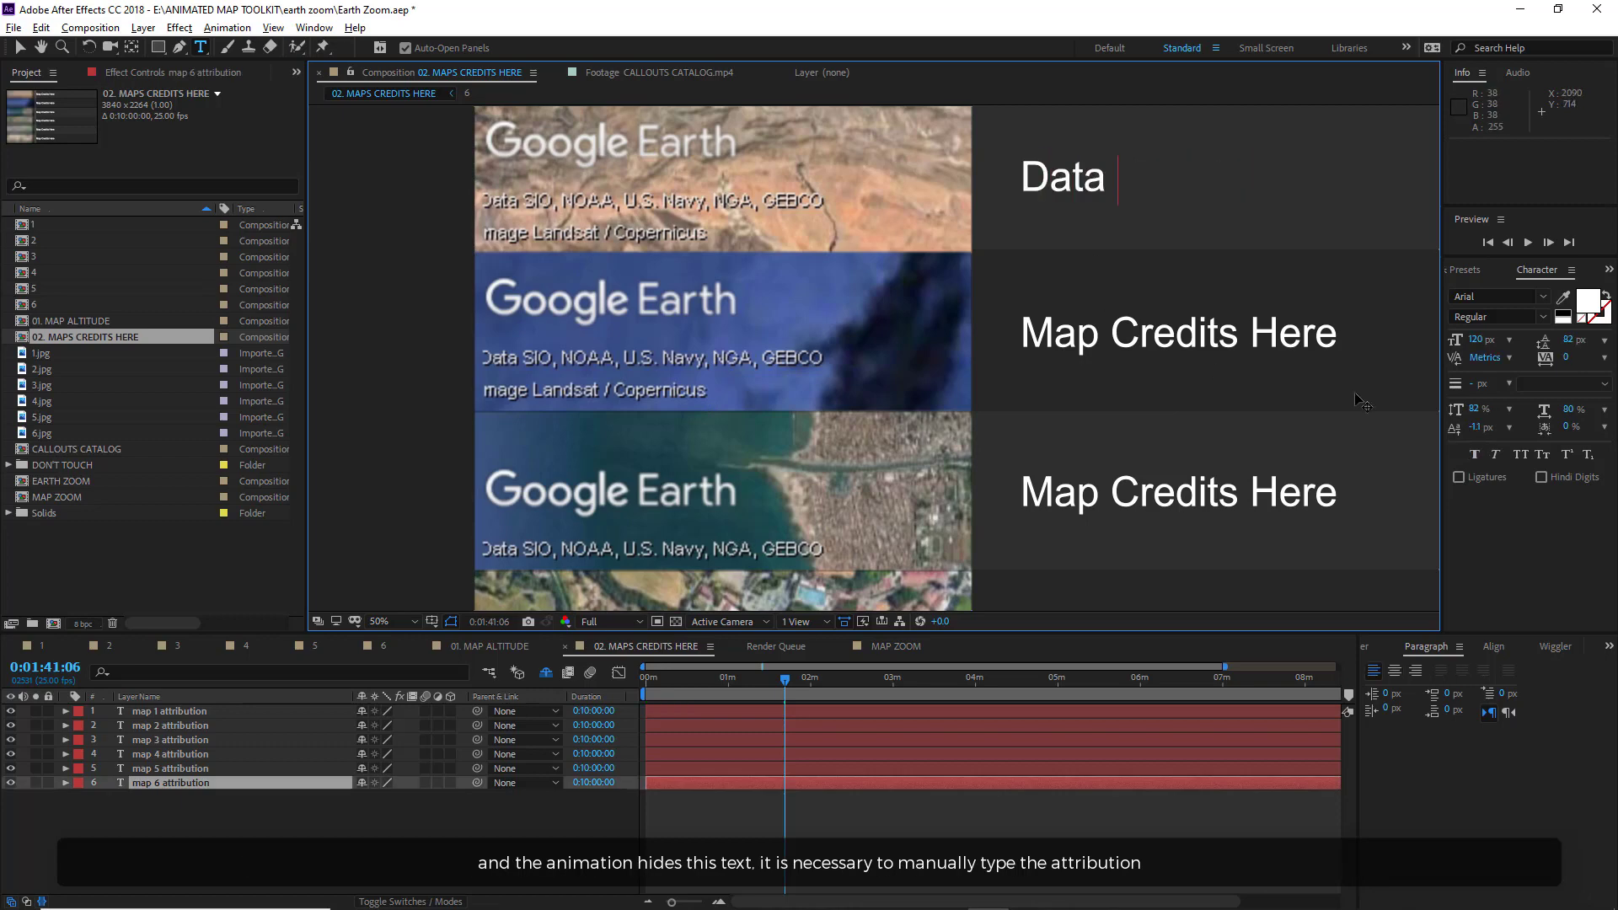
pyautogui.write('SIO, NOAA, U.S')
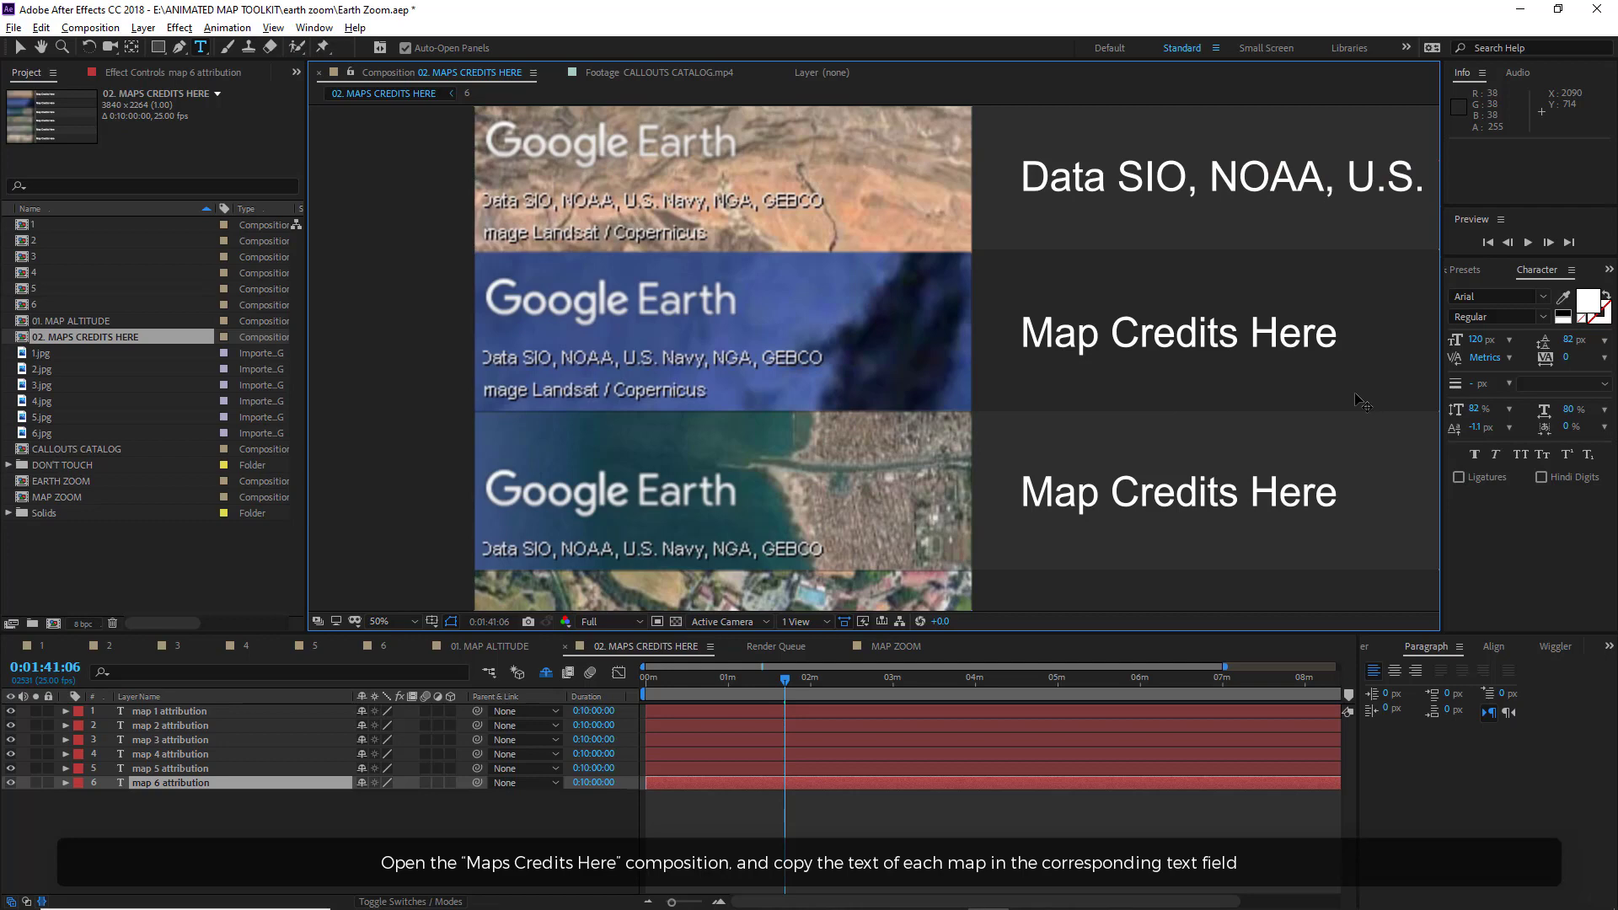
pyautogui.write('.')
pyautogui.press('Return')
pyautogui.write('Image Landsat')
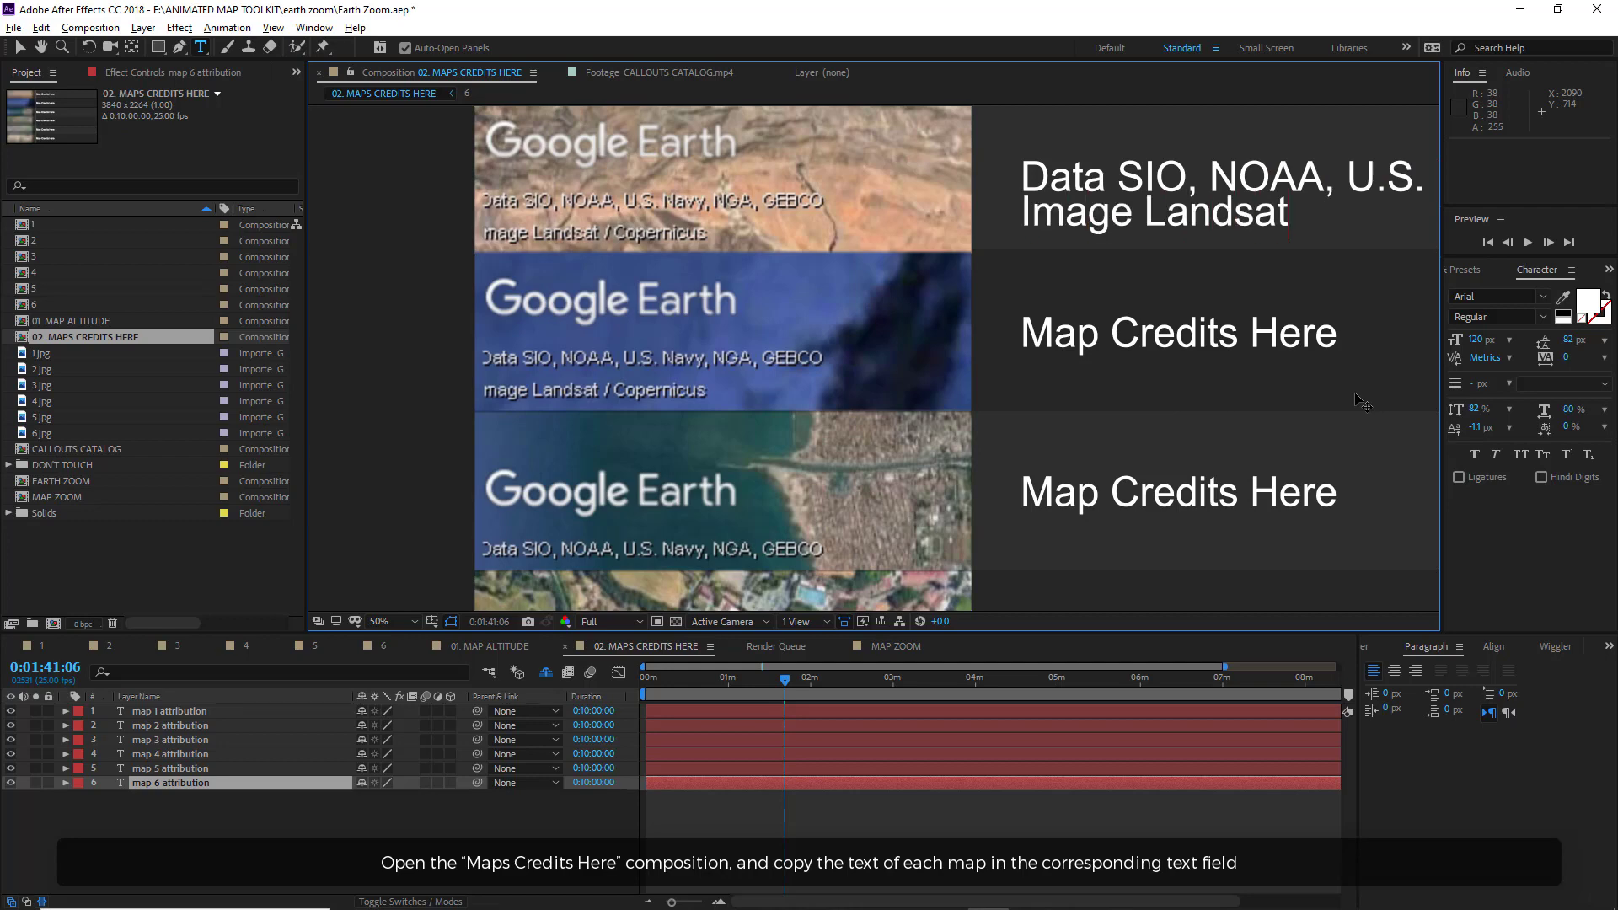
pyautogui.write(' / Copernicus')
# Replace the map 5 attribution placeholder with a copy of the two-line map 6 attribution text.
pyautogui.moveTo(1420, 396); pyautogui.dragTo(1343, 407, button='middle')
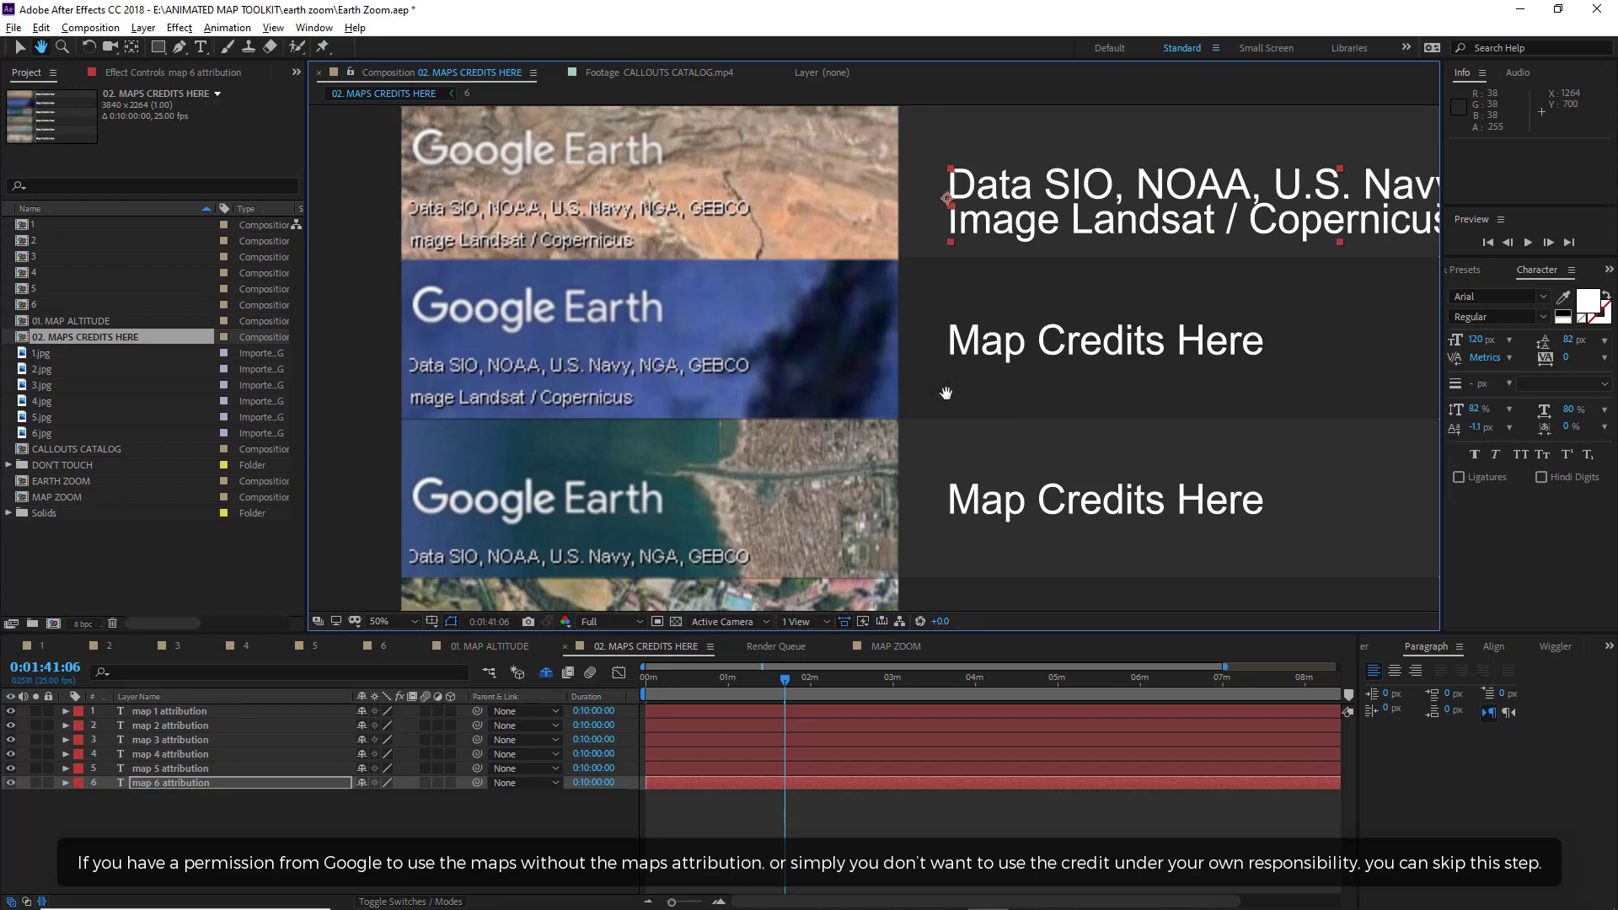
pyautogui.scroll(-2, 717, 330)
pyautogui.click(889, 332)
pyautogui.doubleClick(889, 332)
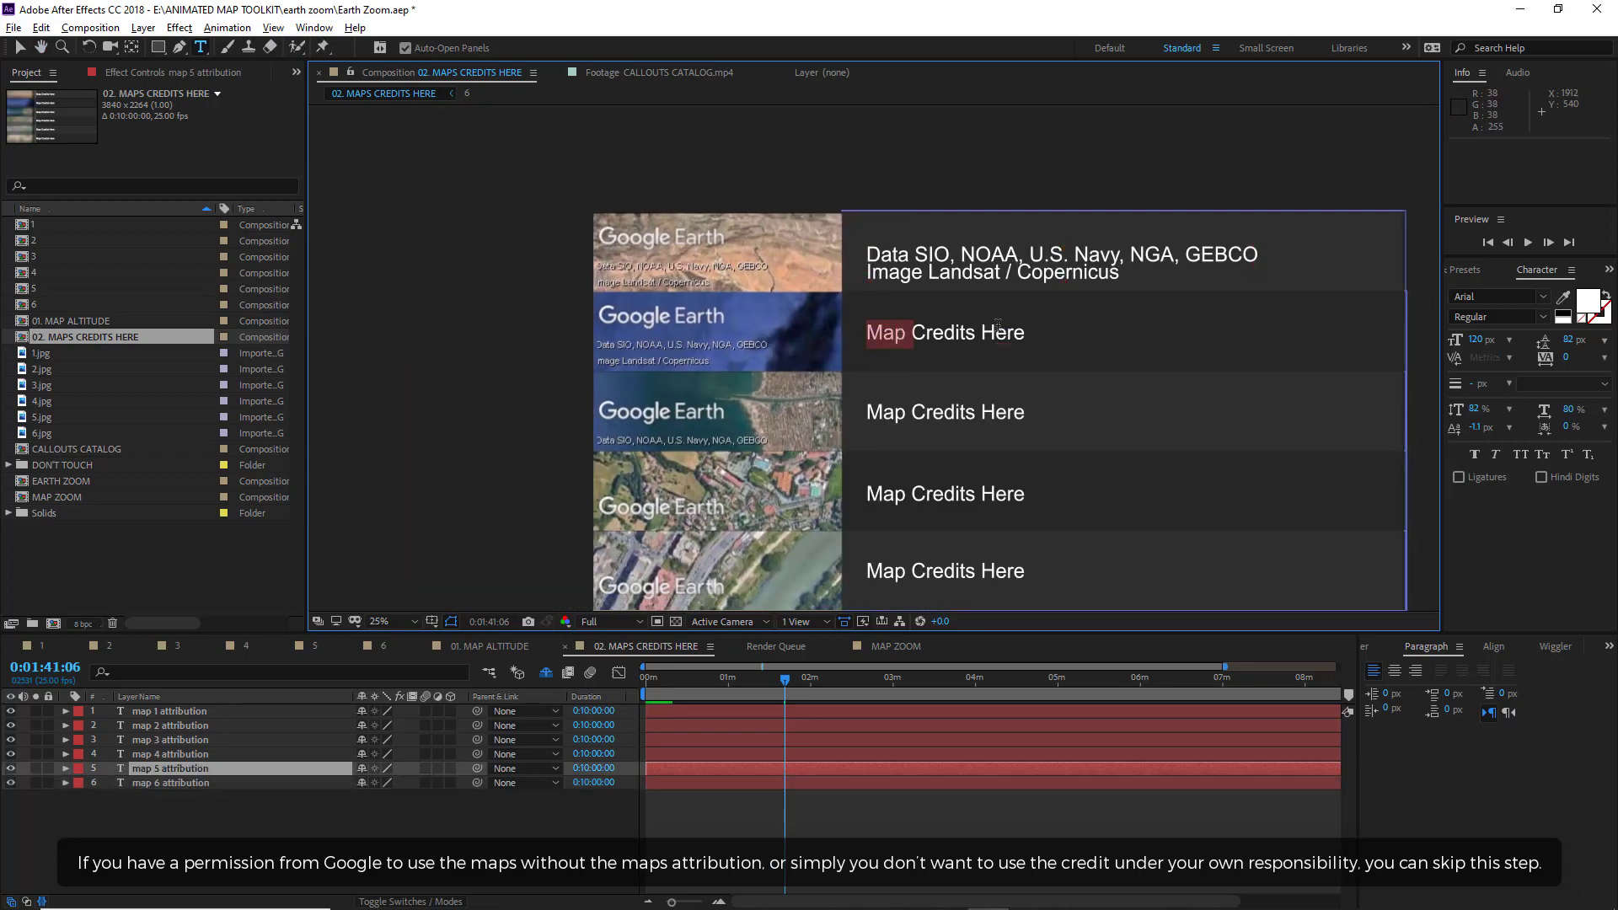
pyautogui.moveTo(1028, 331); pyautogui.dragTo(863, 332)
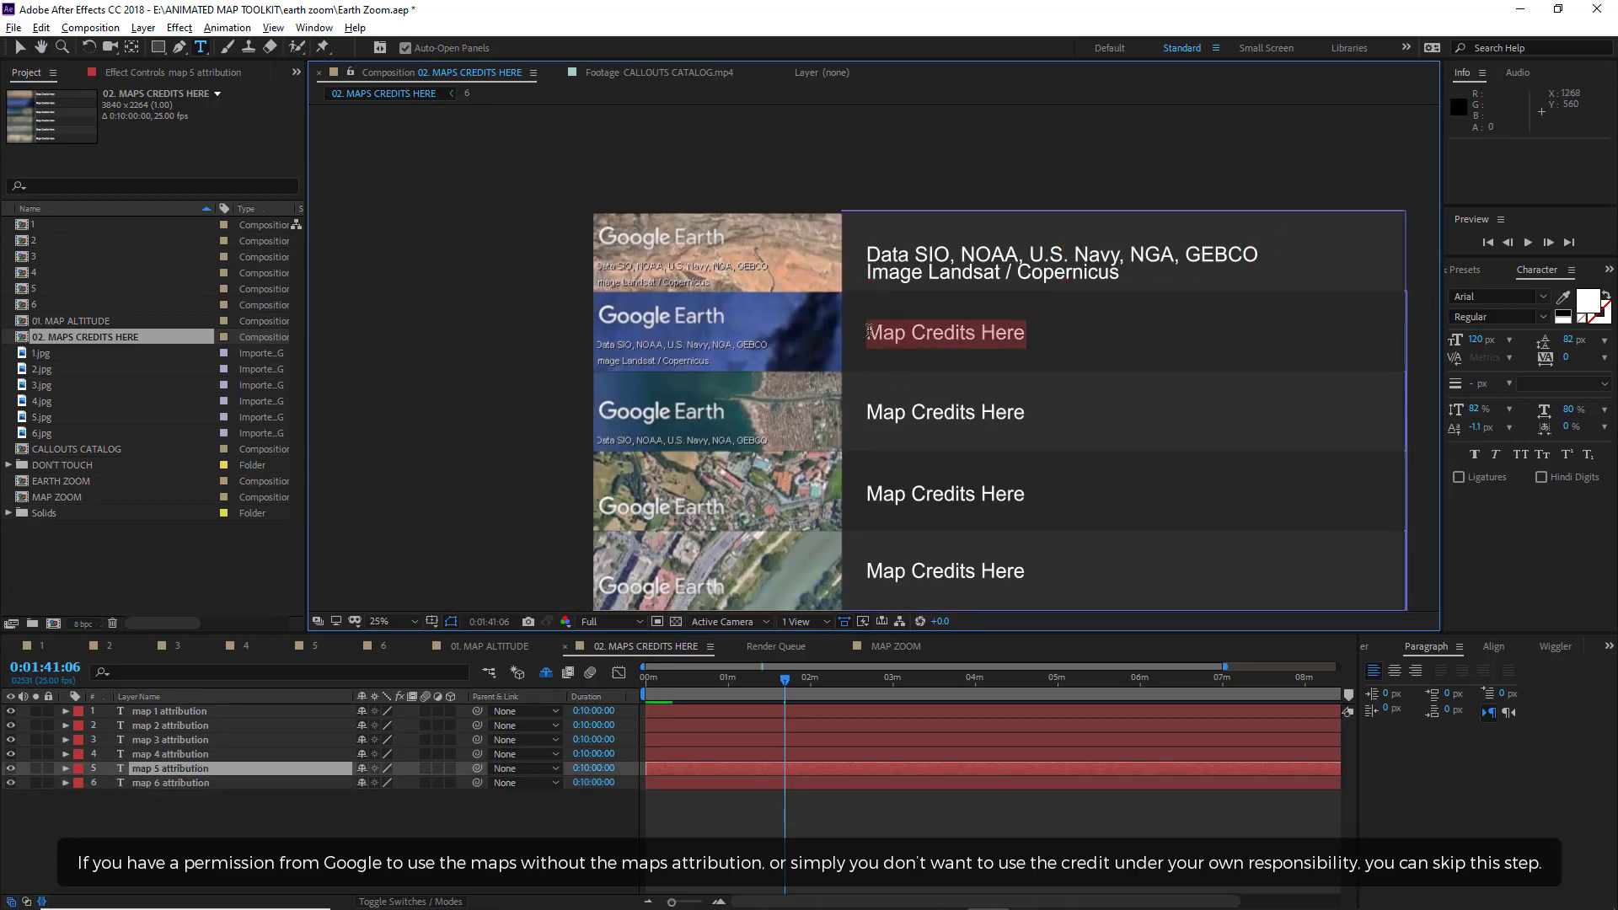
pyautogui.press('BackSpace')
pyautogui.moveTo(1119, 278); pyautogui.dragTo(867, 253)
pyautogui.hotkey('ctrl', 'c')
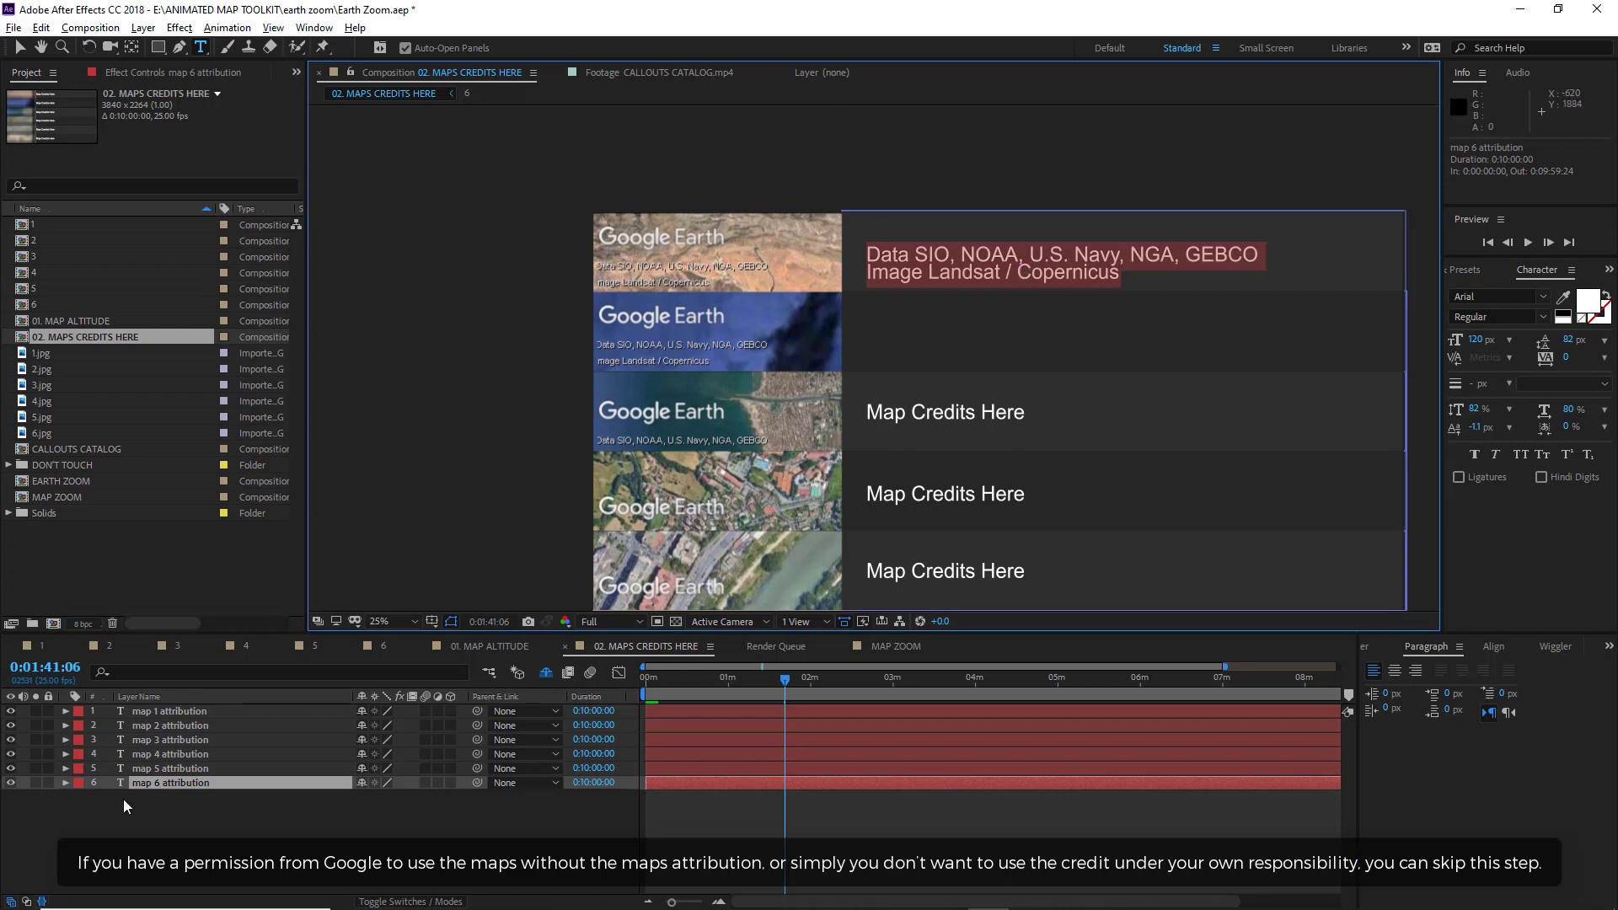
pyautogui.click(988, 321)
pyautogui.hotkey('ctrl', 'v')
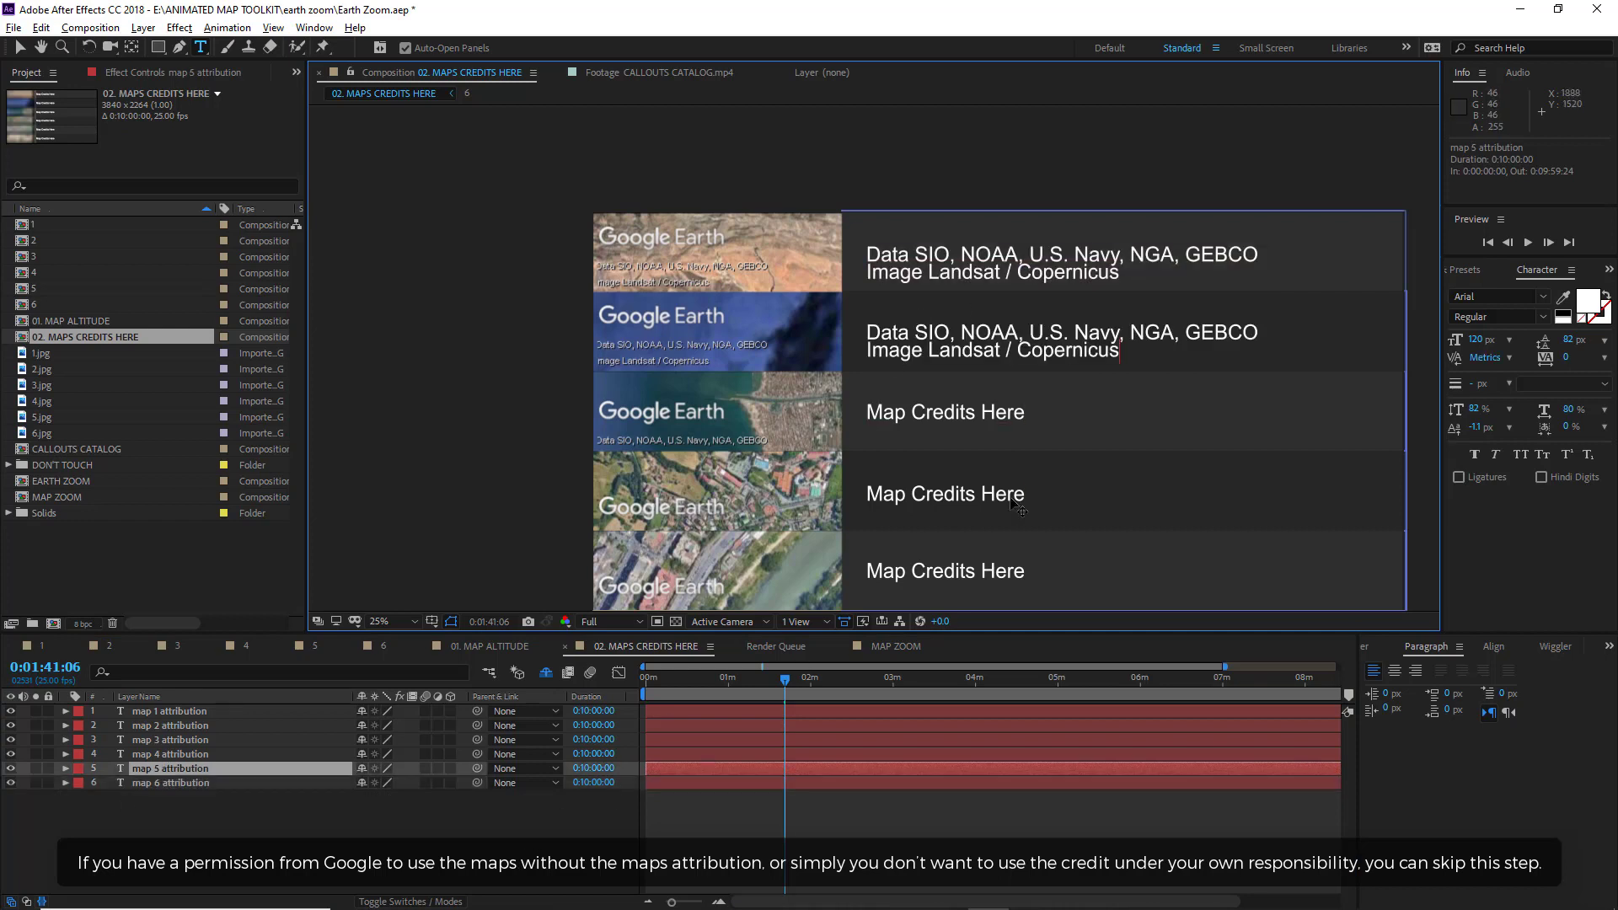
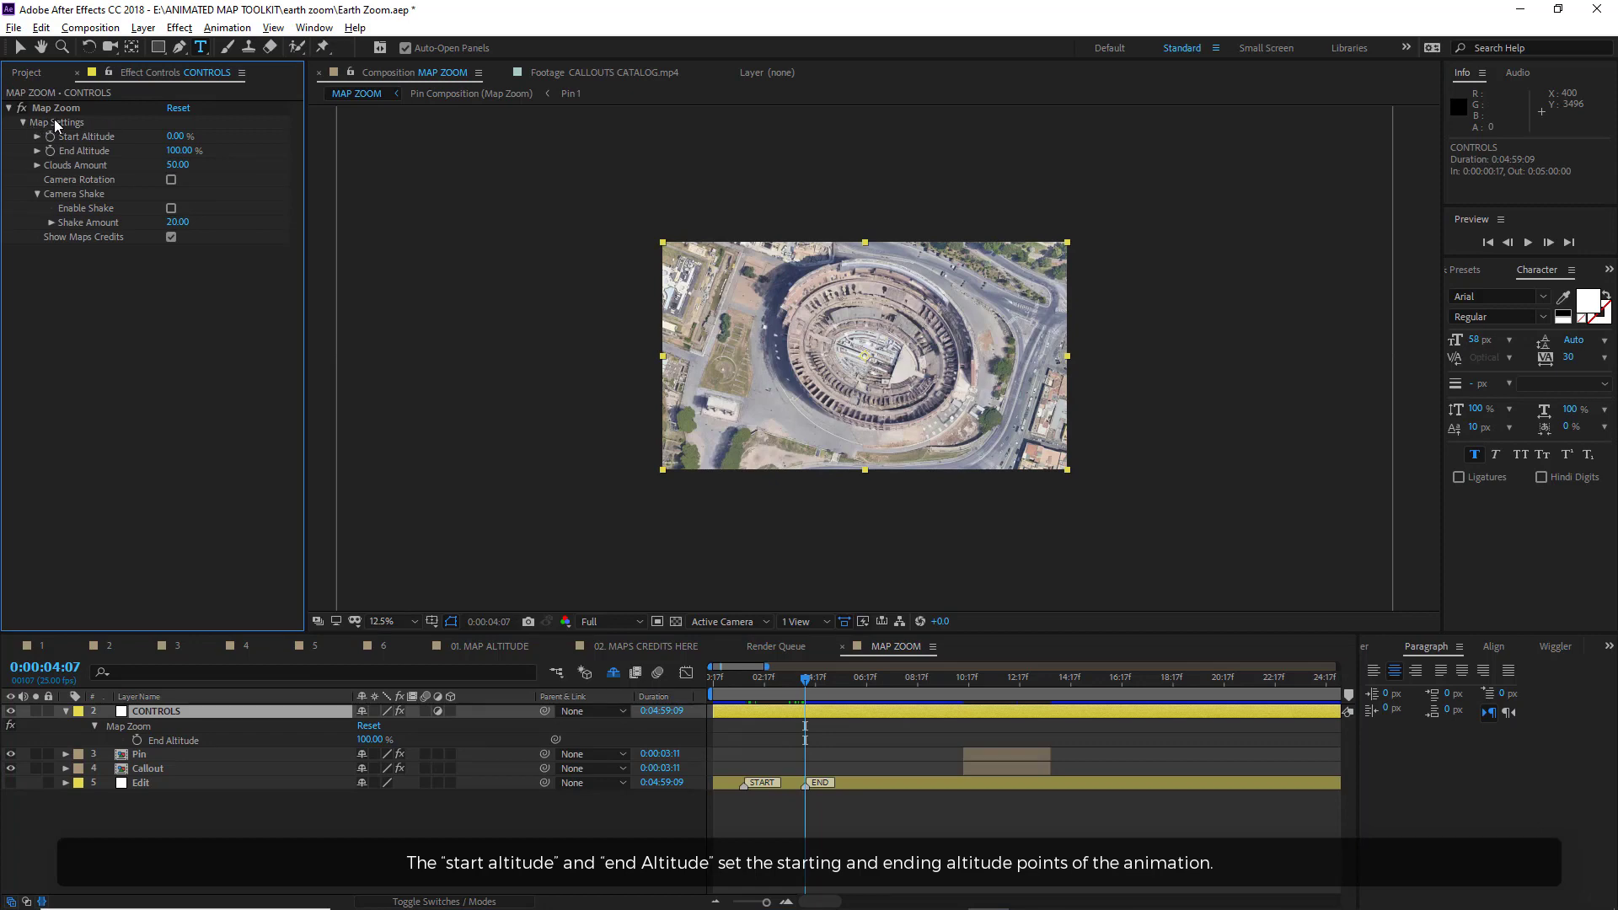
# Go to the START marker in the MAP ZOOM composition and set the CONTROLS layer's Start Altitude to 5%.
pyautogui.moveTo(761, 687); pyautogui.dragTo(740, 685)
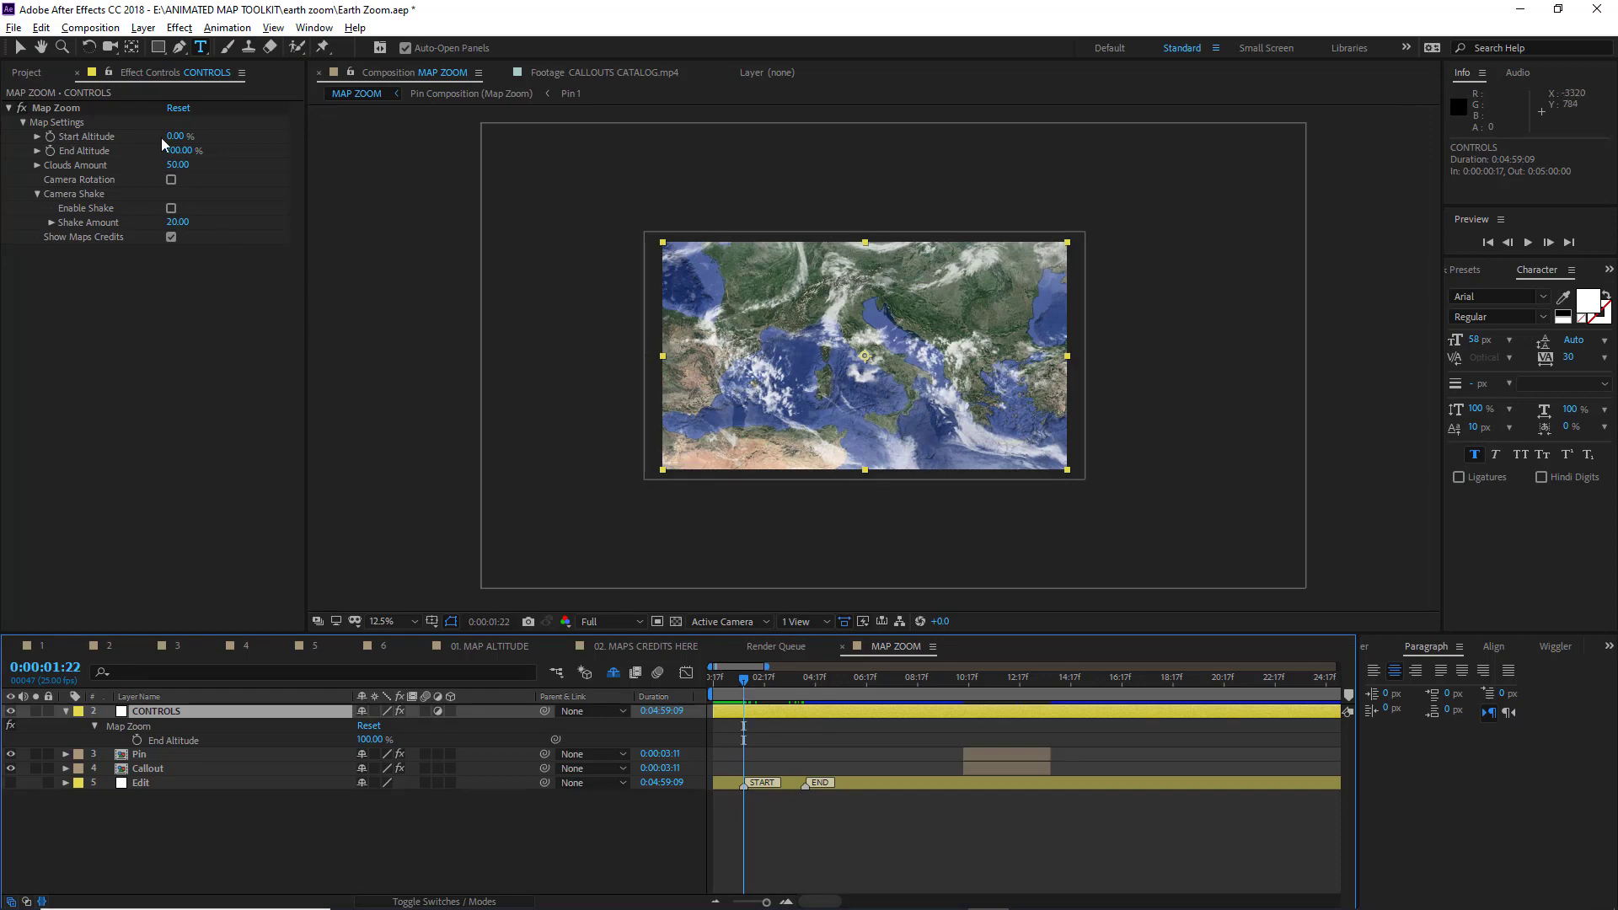
pyautogui.moveTo(173, 138); pyautogui.dragTo(185, 137)
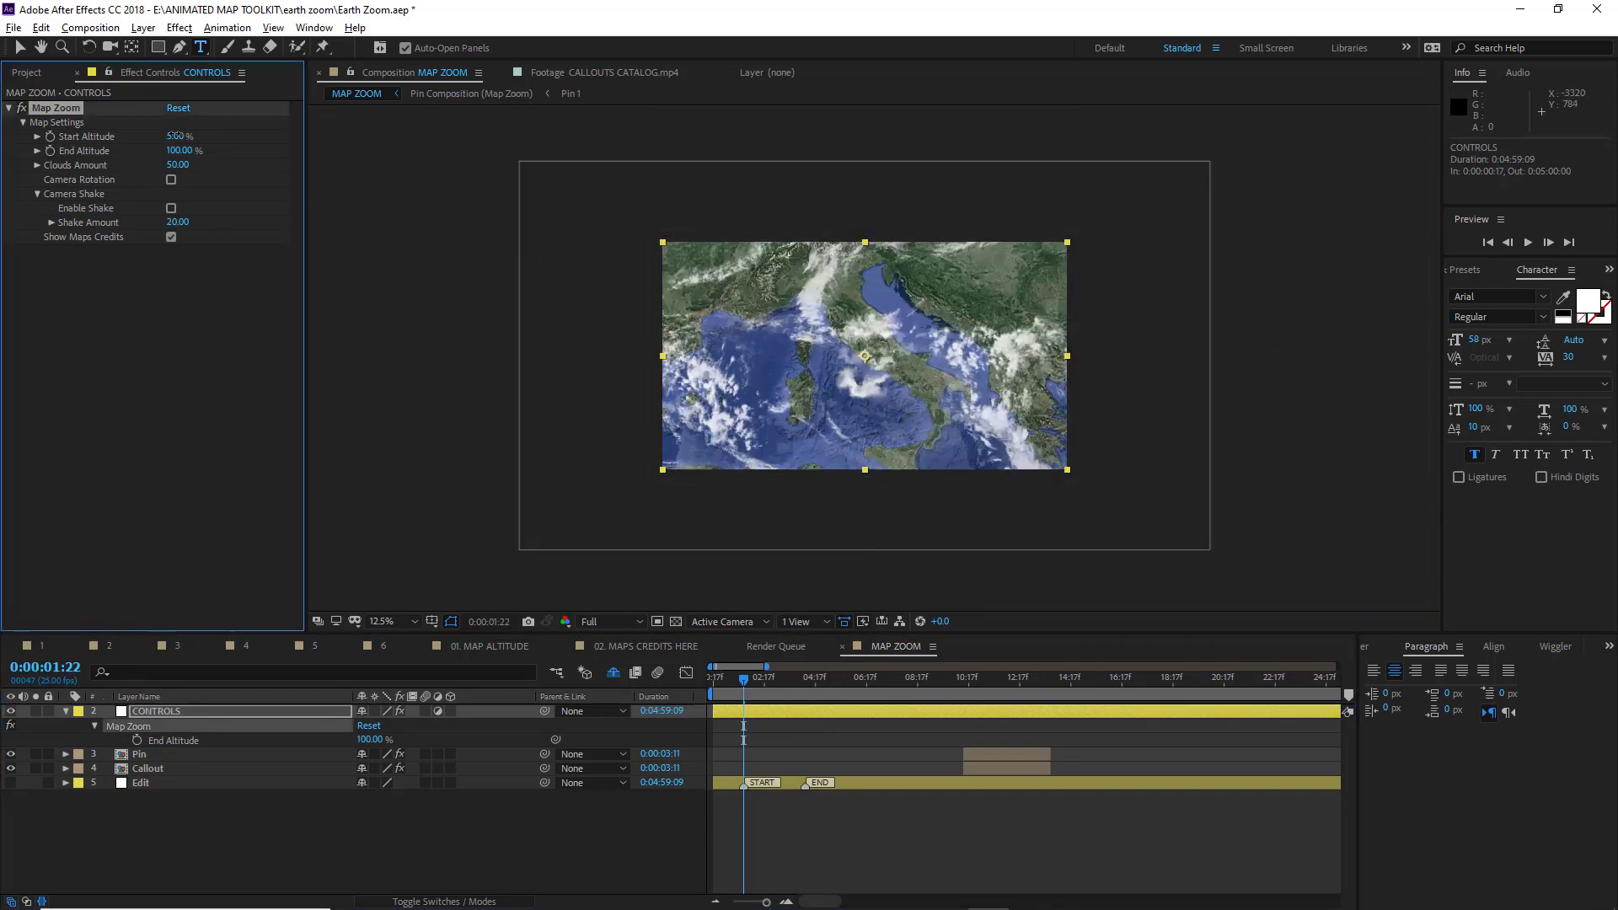
# Lower the preview resolution to Quarter and set the End Altitude to 82% while viewing the END marker.
pyautogui.click(611, 625)
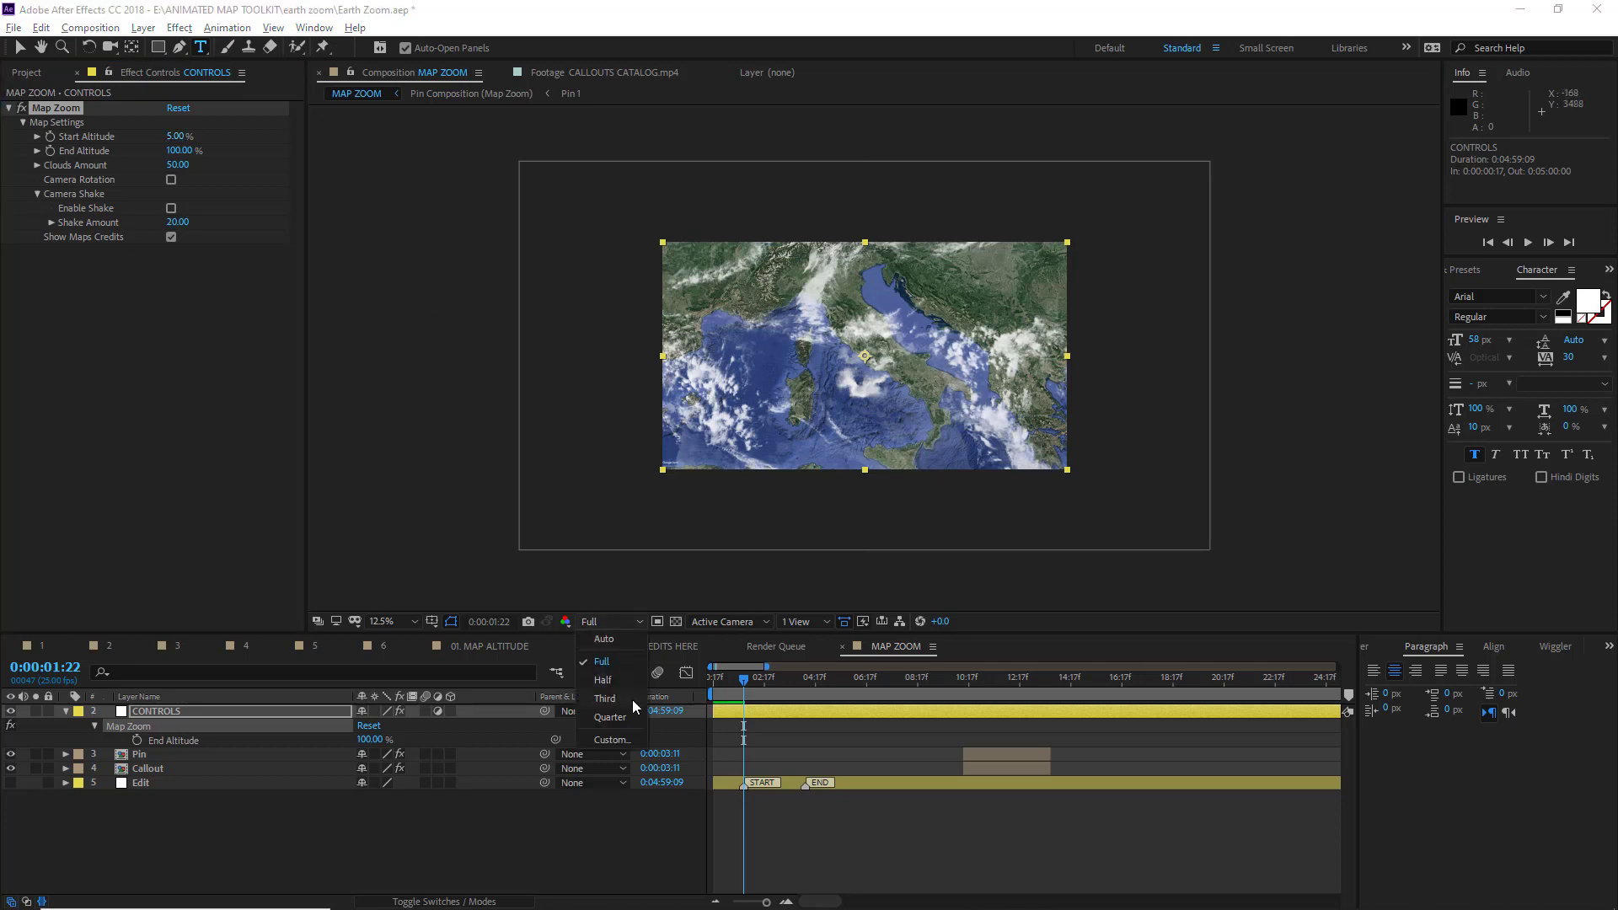
pyautogui.click(620, 720)
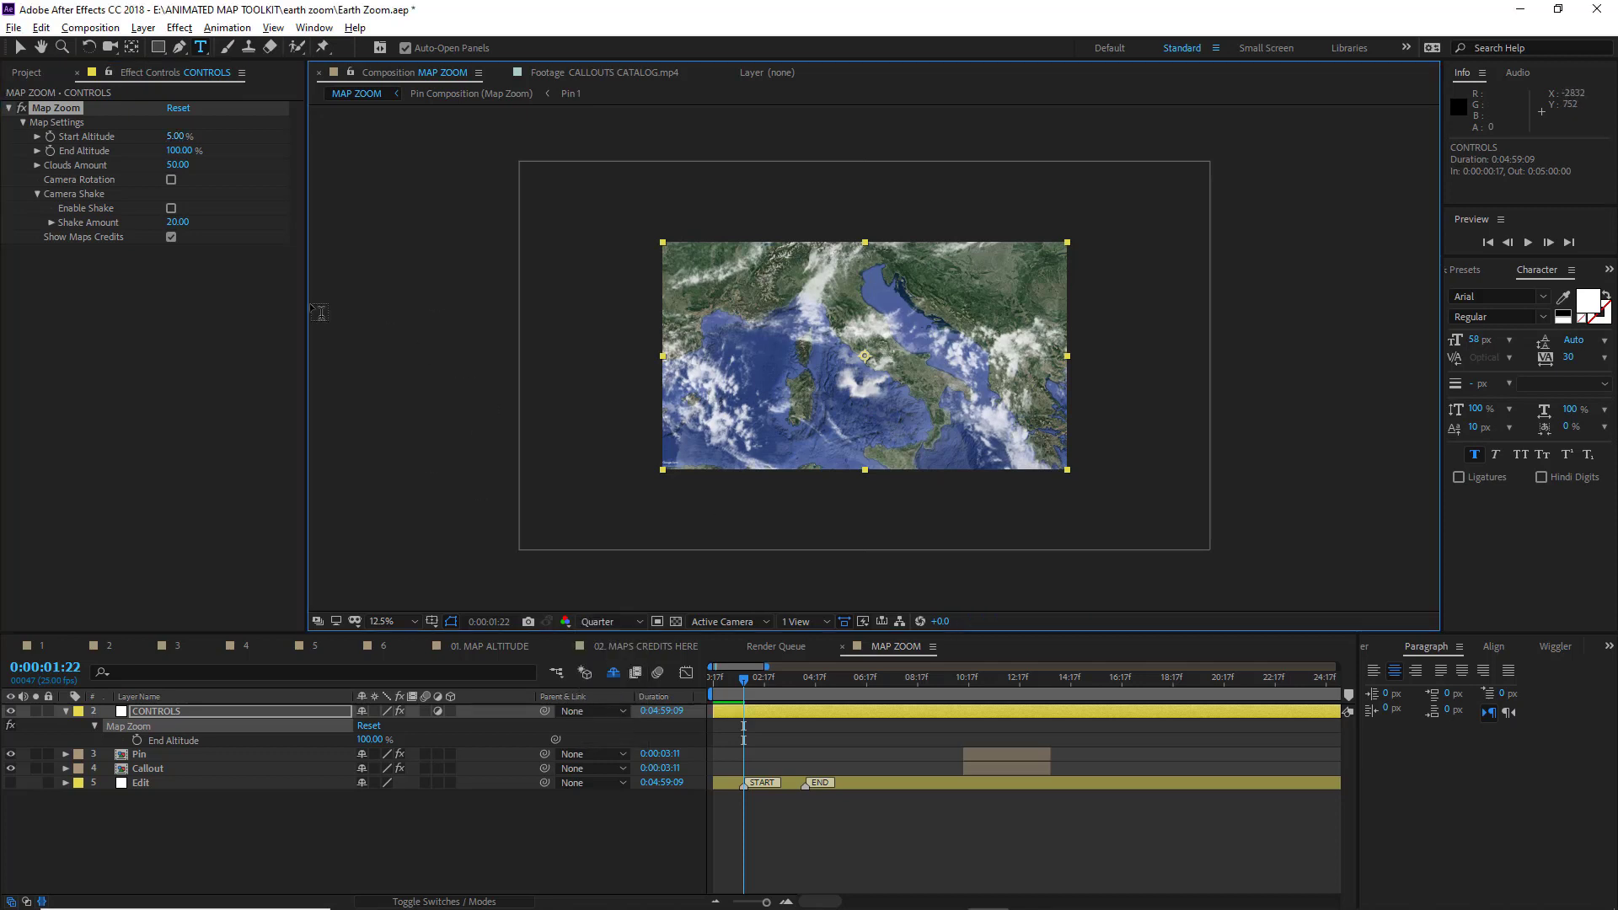
pyautogui.moveTo(741, 681); pyautogui.dragTo(805, 678)
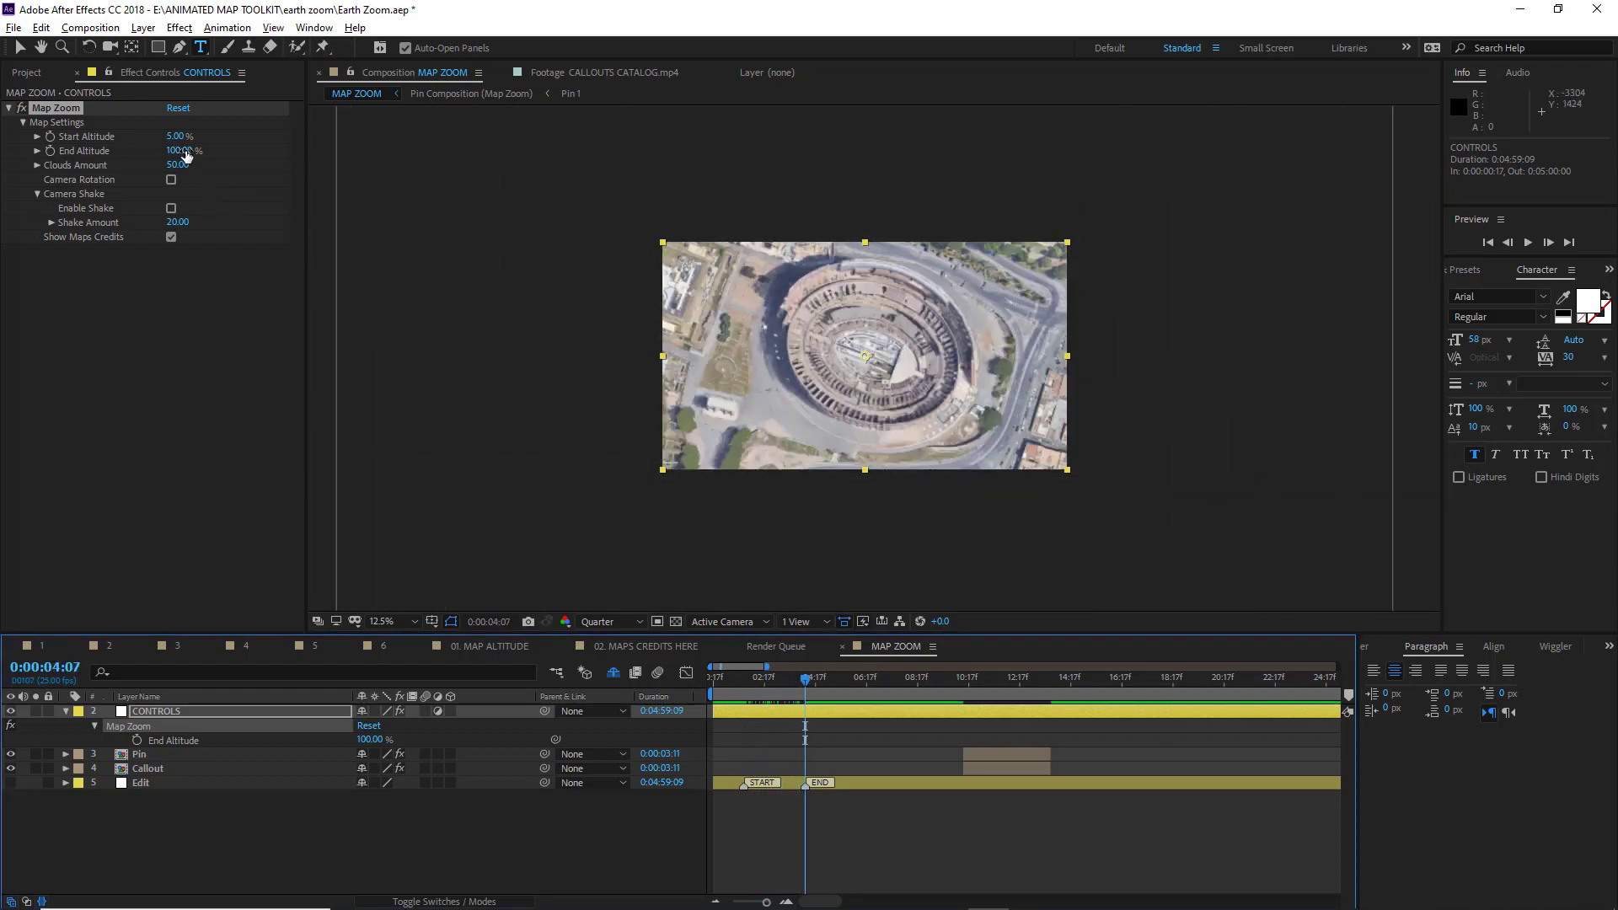
pyautogui.moveTo(186, 154); pyautogui.dragTo(172, 151)
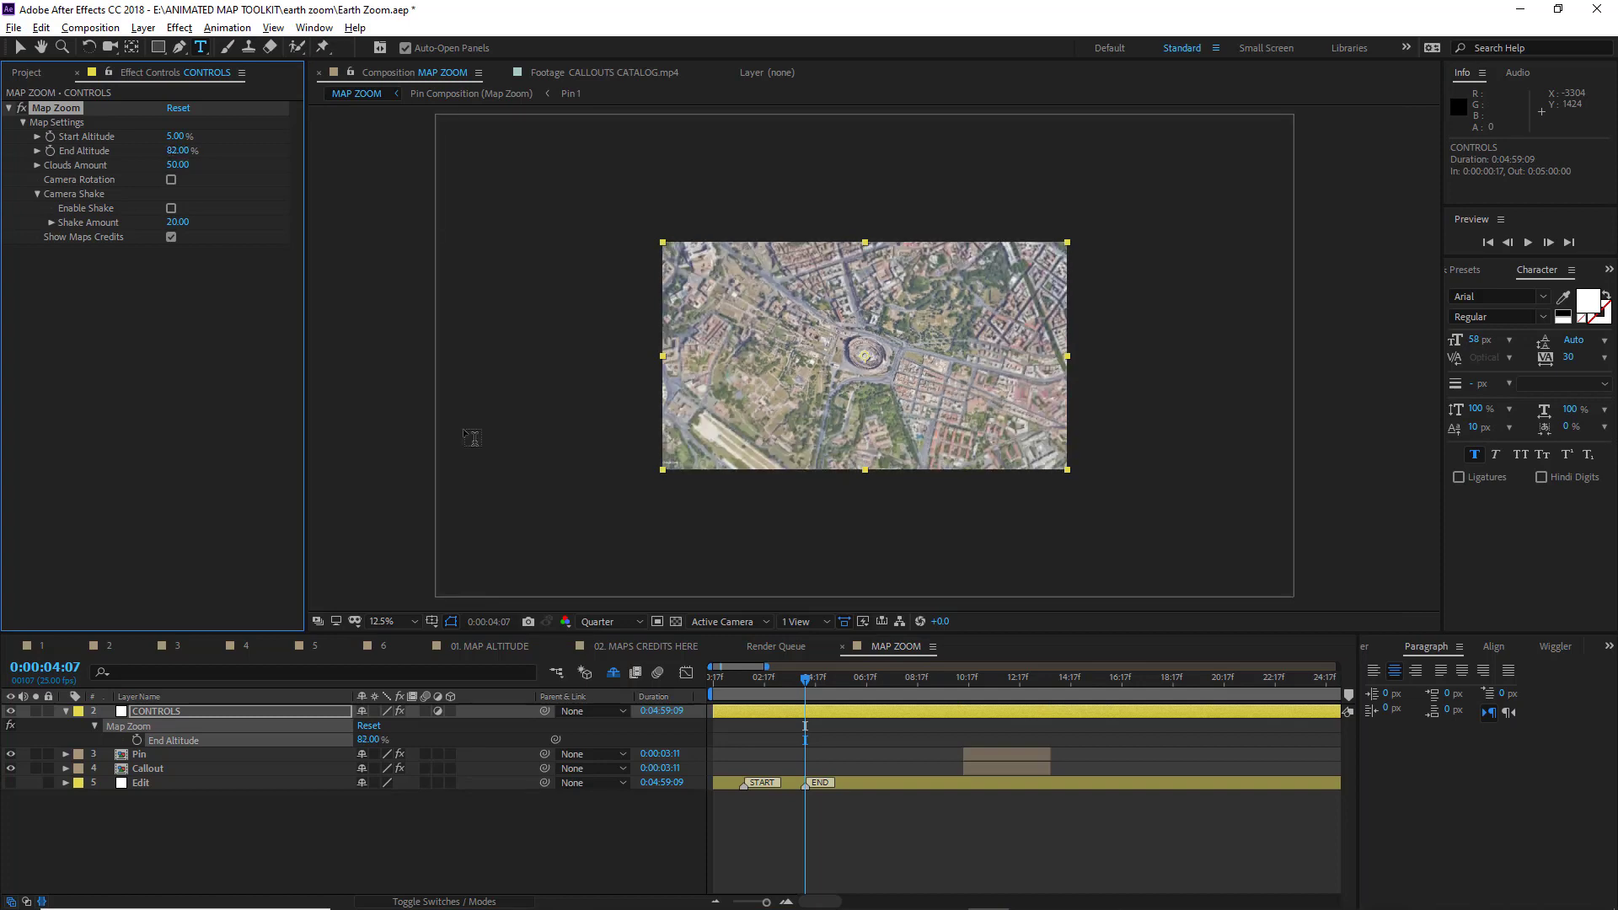
# Return to the START marker and reverse the zoom by setting Start Altitude to 92% and End Altitude to 5%.
pyautogui.moveTo(809, 681); pyautogui.dragTo(745, 676)
pyautogui.click(177, 136)
pyautogui.write('50')
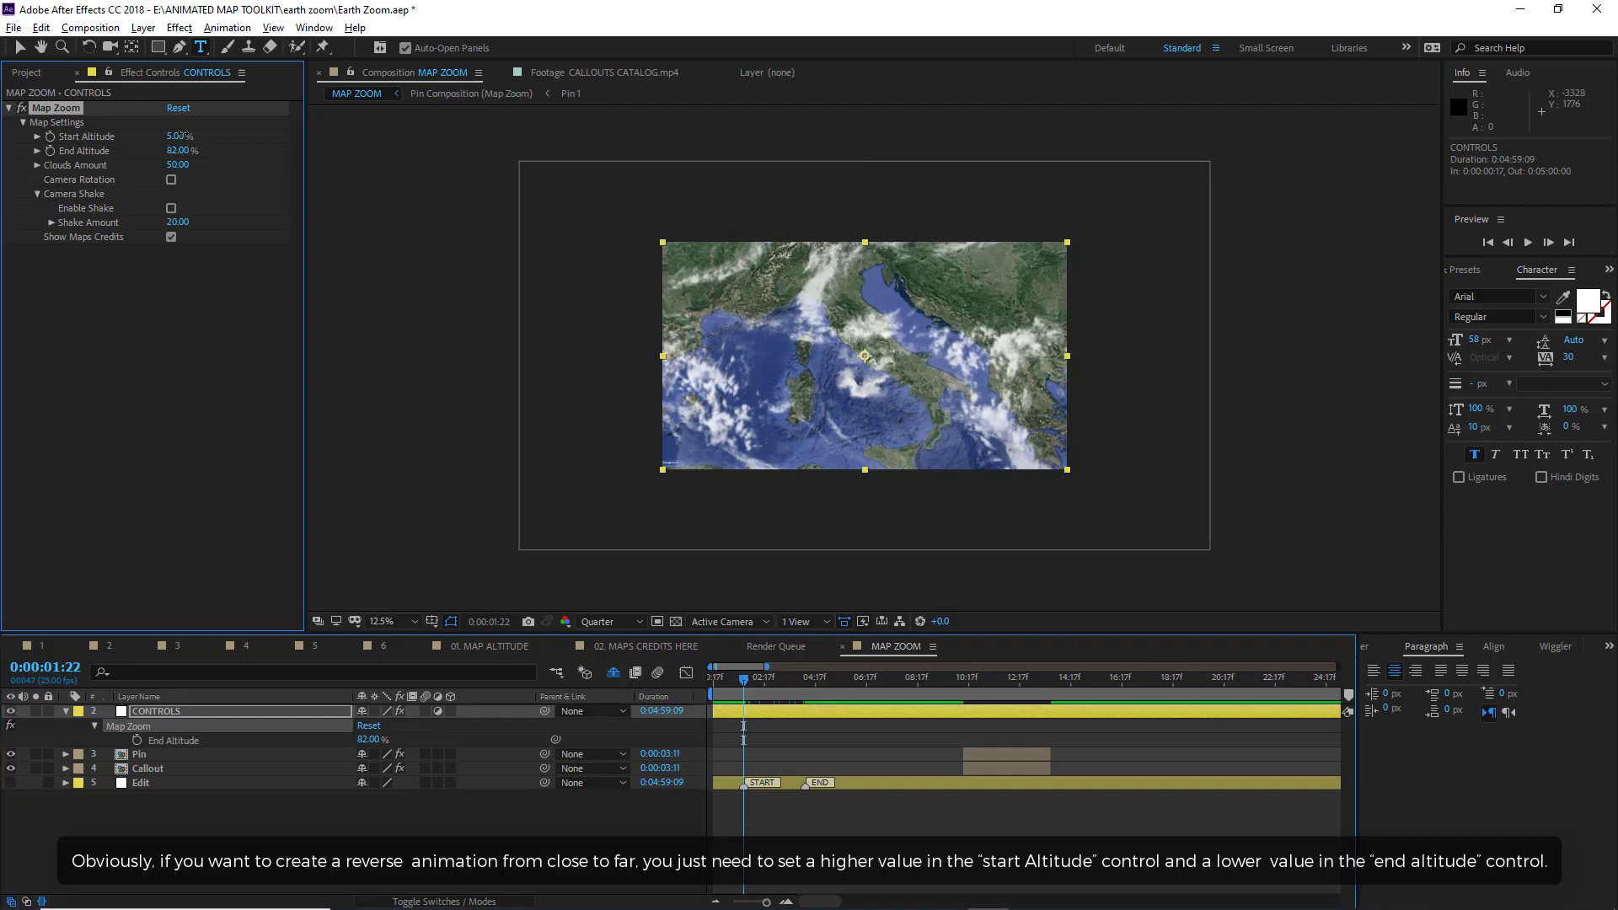
pyautogui.press('Return')
pyautogui.moveTo(206, 127); pyautogui.dragTo(179, 164)
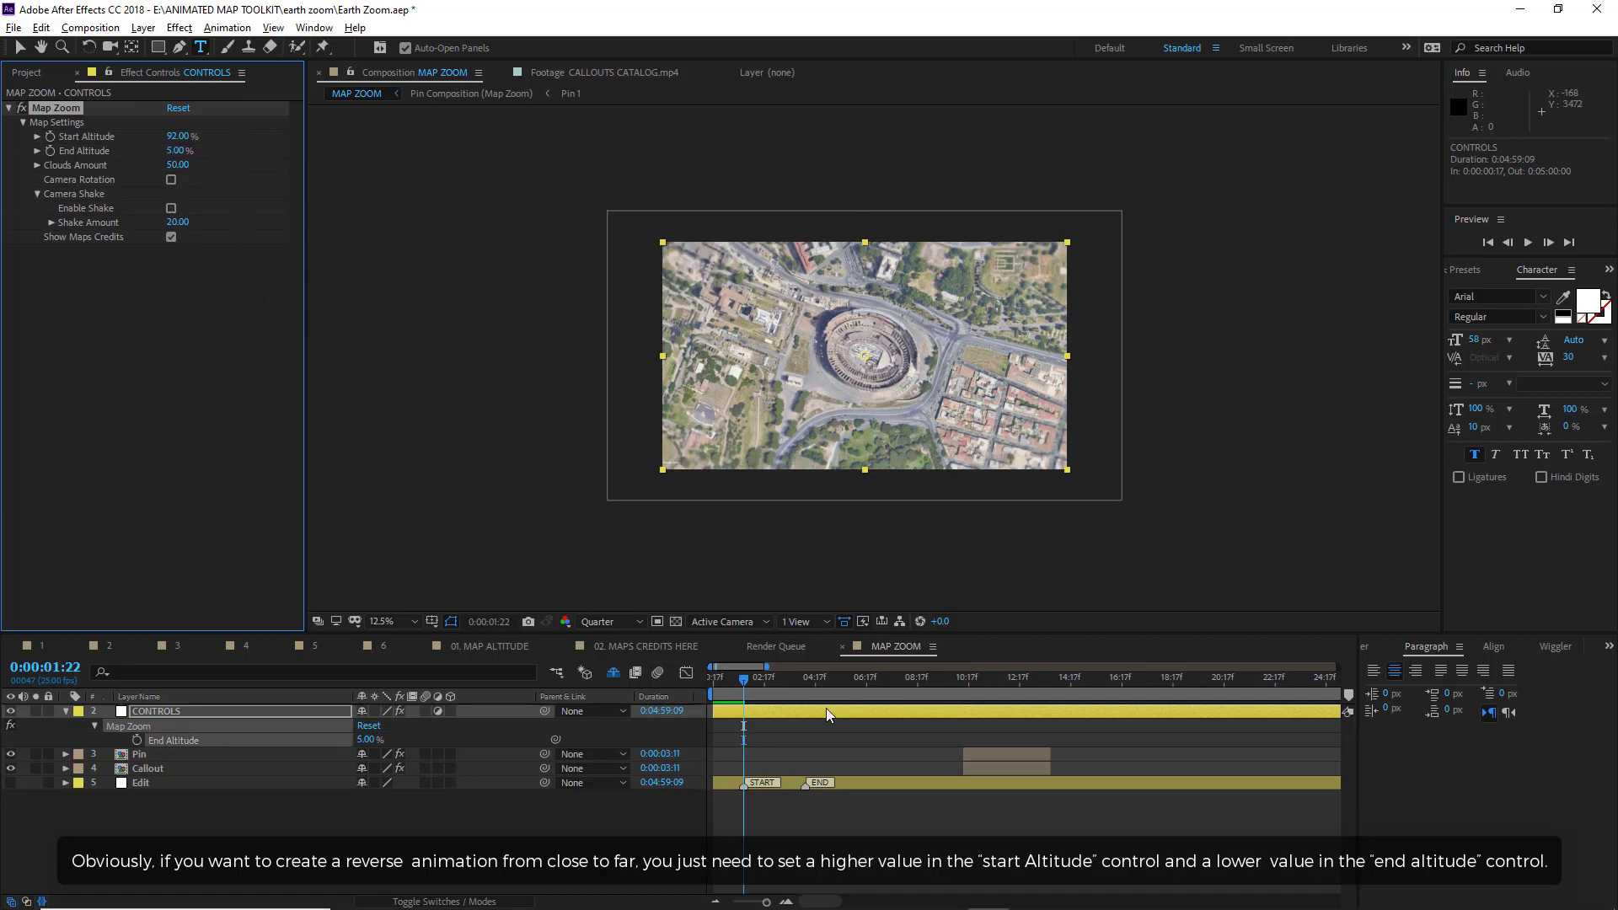
# Preview the reversed zoom, return to the START marker and set Start Altitude to 2% and End Altitude to 100%.
pyautogui.moveTo(745, 679)
pyautogui.mouseDown()
pyautogui.moveTo(813, 679)
pyautogui.moveTo(745, 681)
pyautogui.mouseUp()
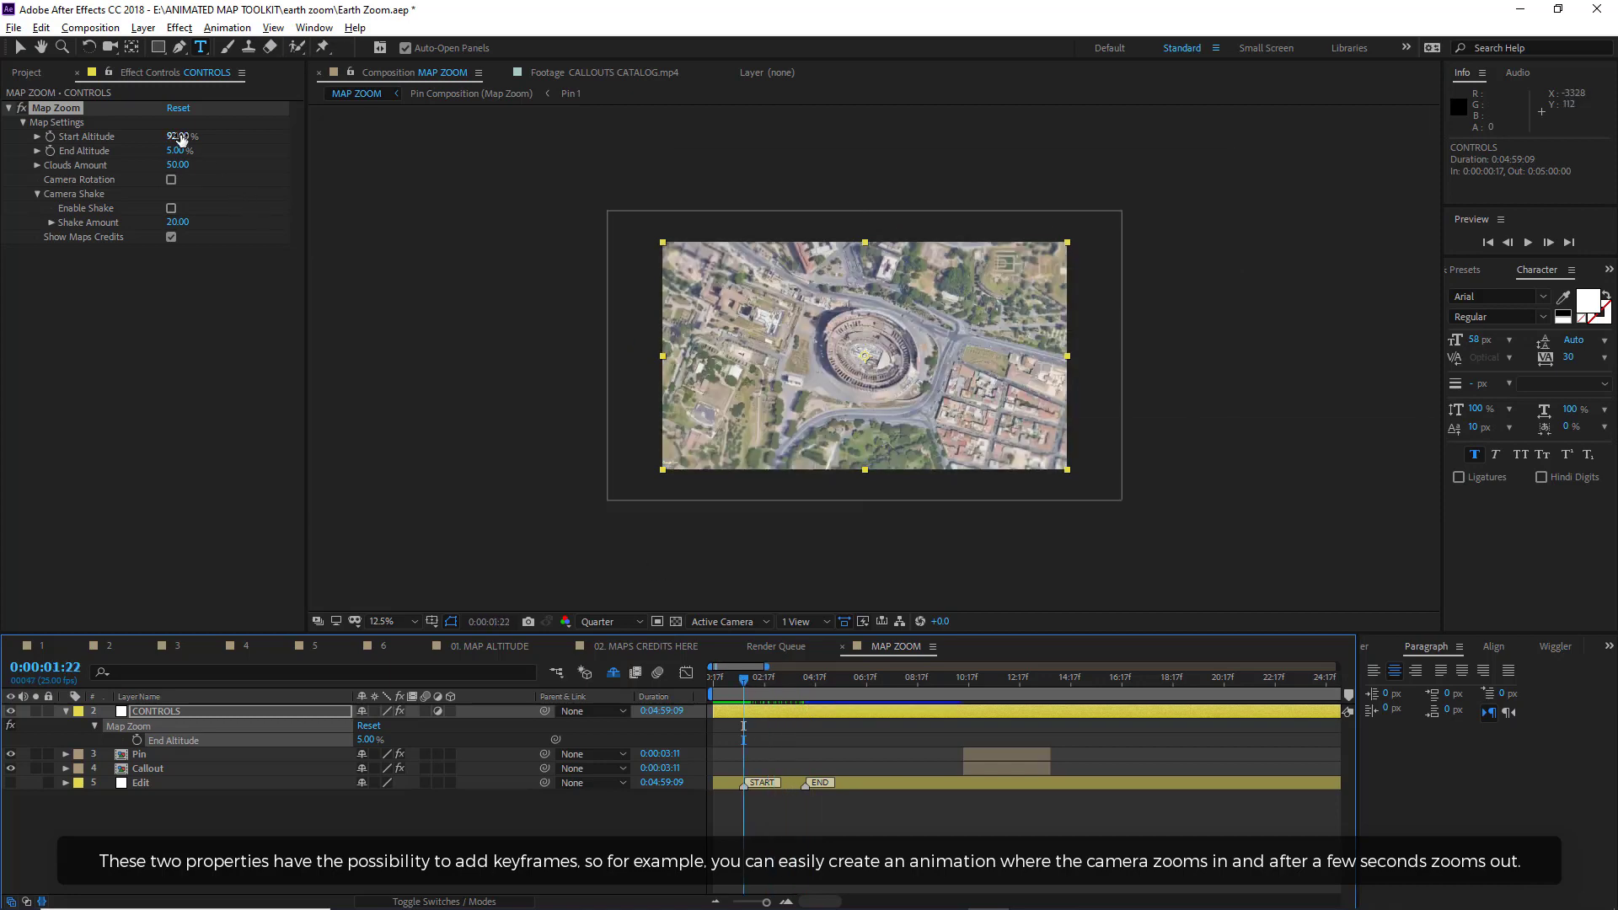
pyautogui.write('2')
pyautogui.press('Return')
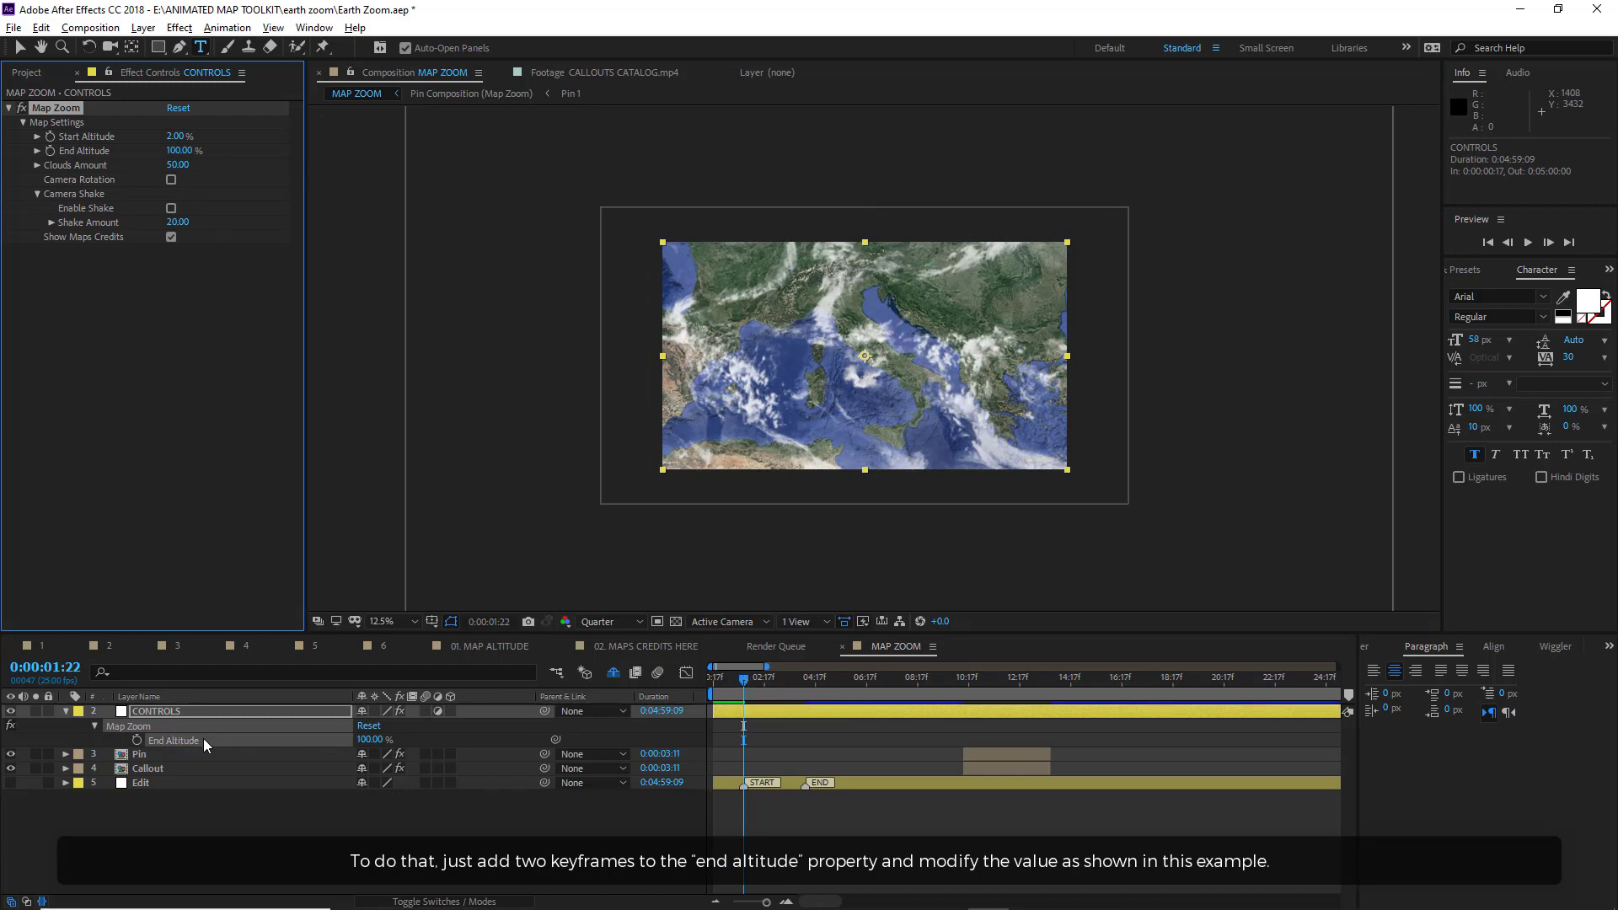
# Keyframe End Altitude at 100% on the END marker and at 0:00:04:23, and at 0% on 0:00:06:22.
pyautogui.moveTo(746, 675); pyautogui.dragTo(805, 687)
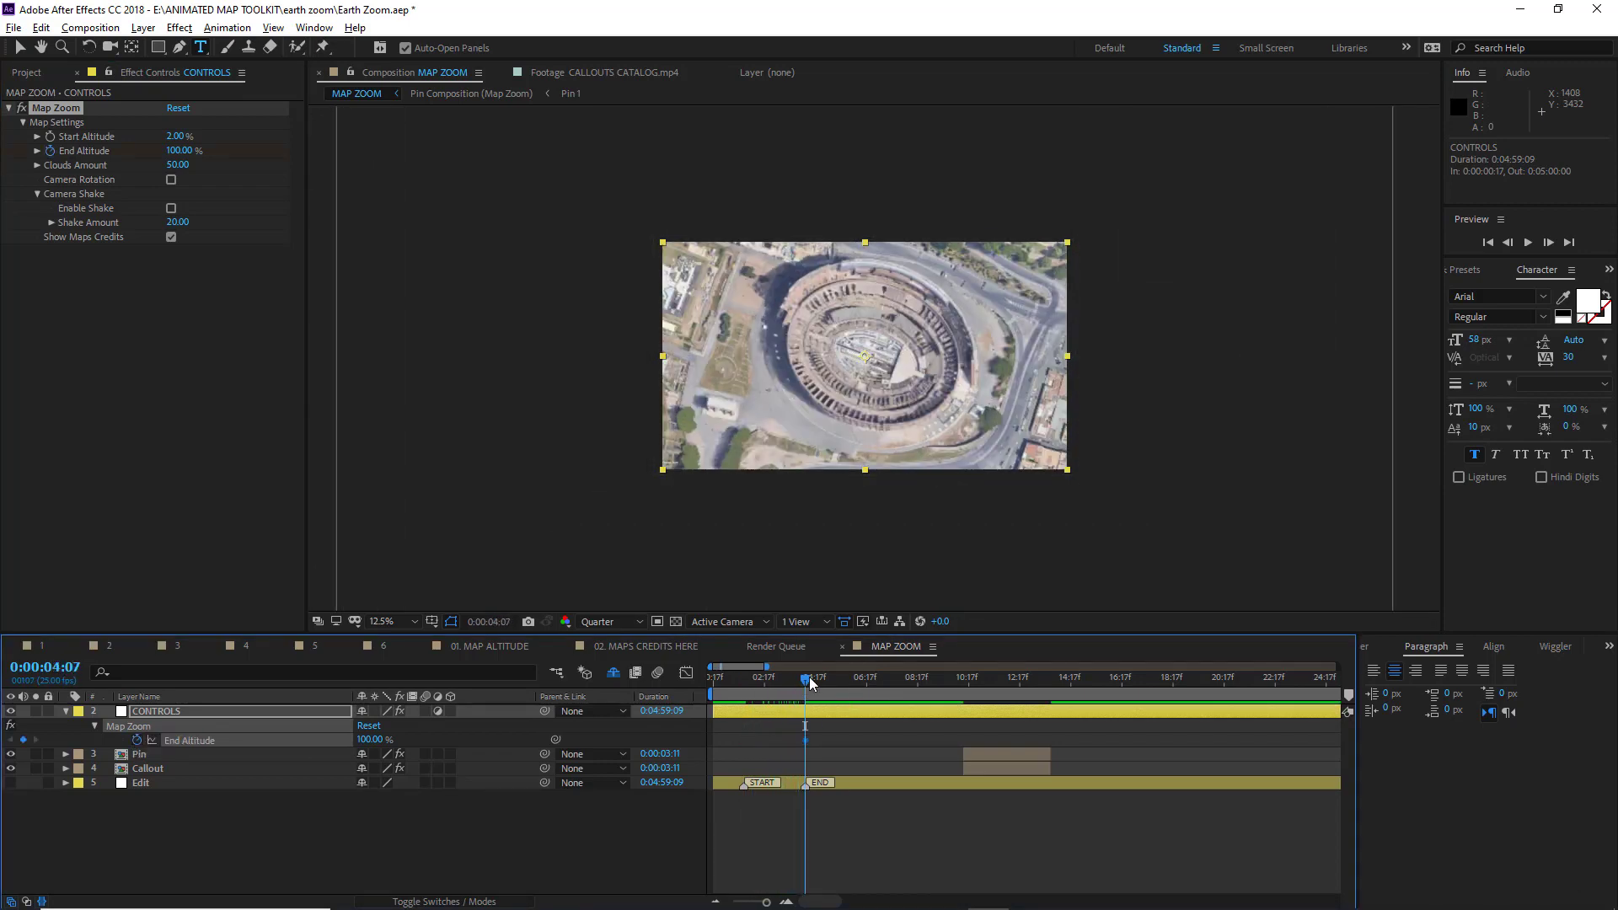
pyautogui.moveTo(811, 683); pyautogui.dragTo(875, 687)
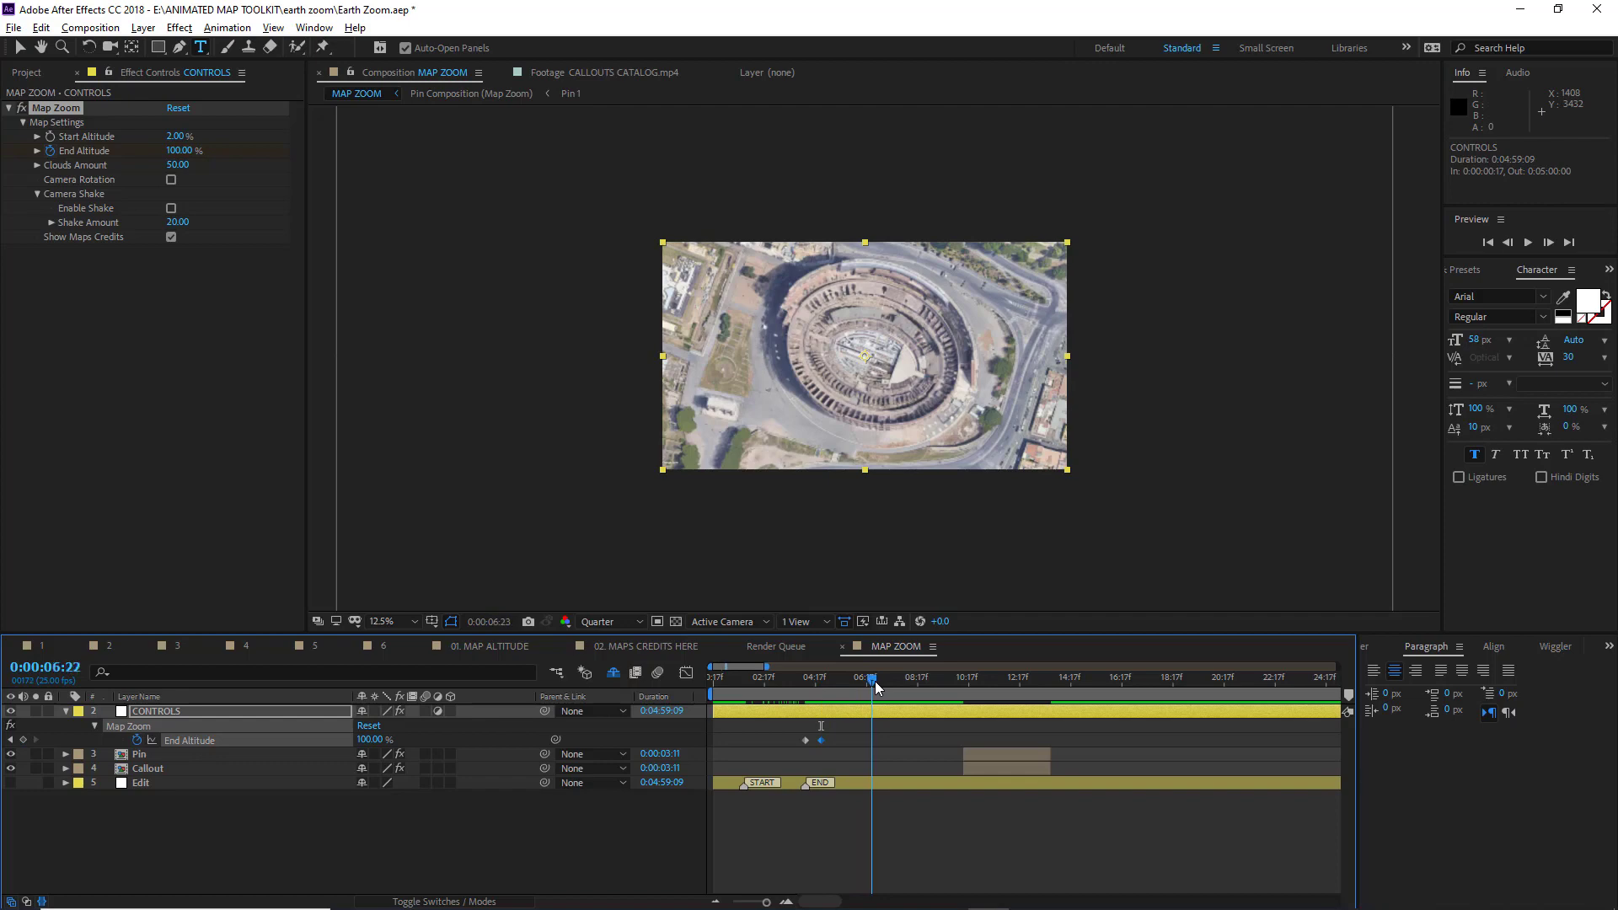
pyautogui.moveTo(370, 753); pyautogui.dragTo(354, 805)
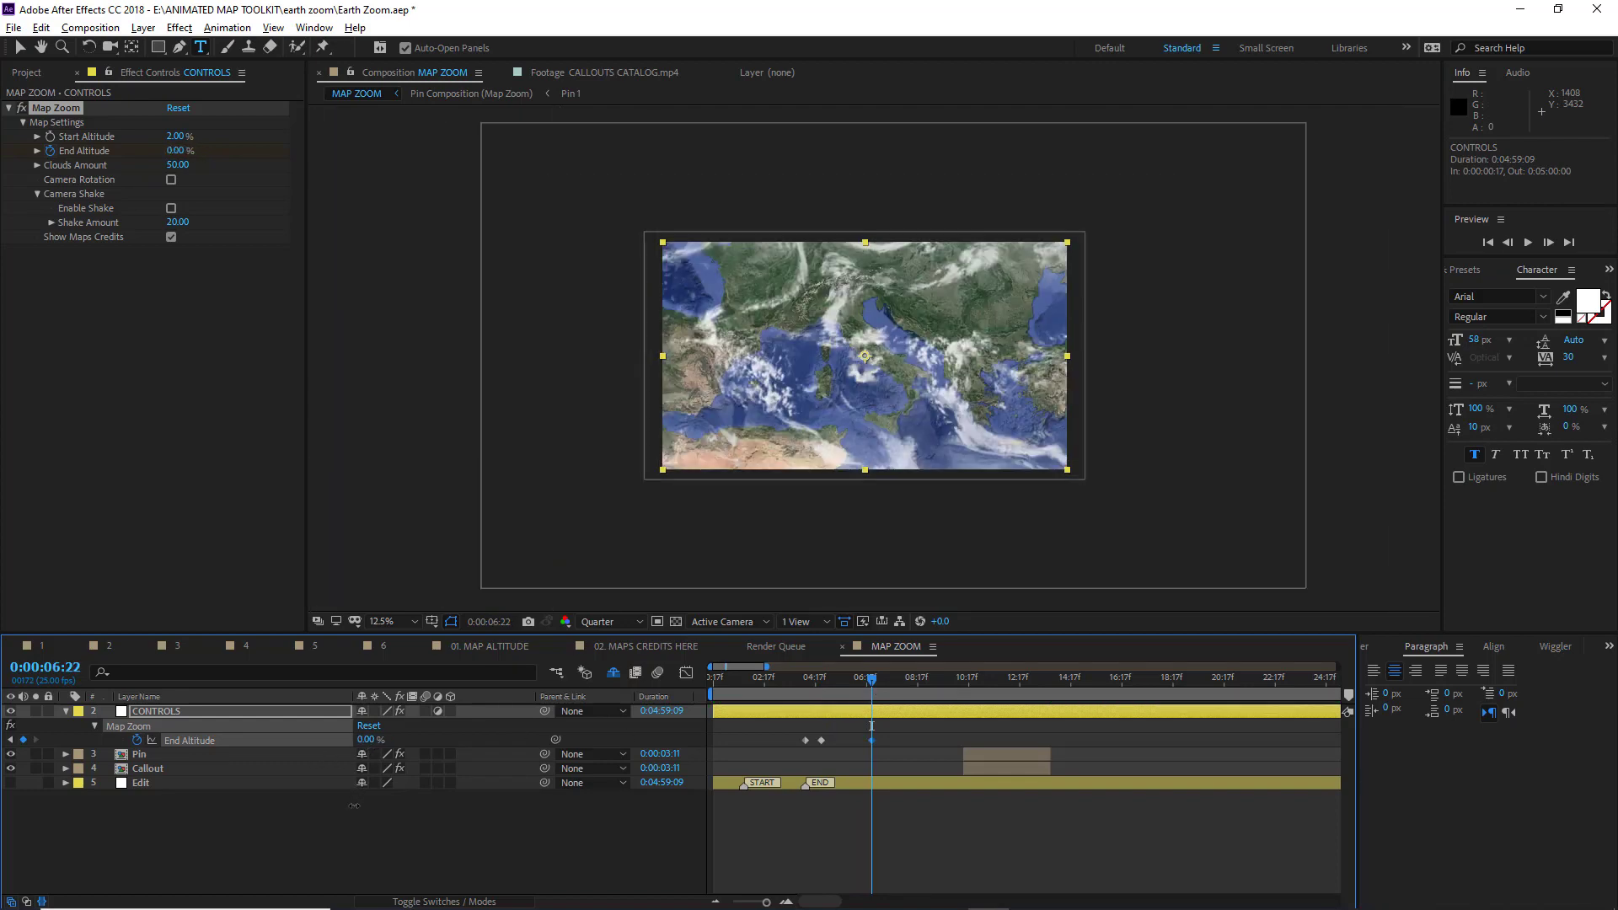
# Apply Easy Ease to the last two End Altitude keyframes and play the zoom in and out from before the START marker.
pyautogui.click(736, 677)
pyautogui.rightClick(822, 742)
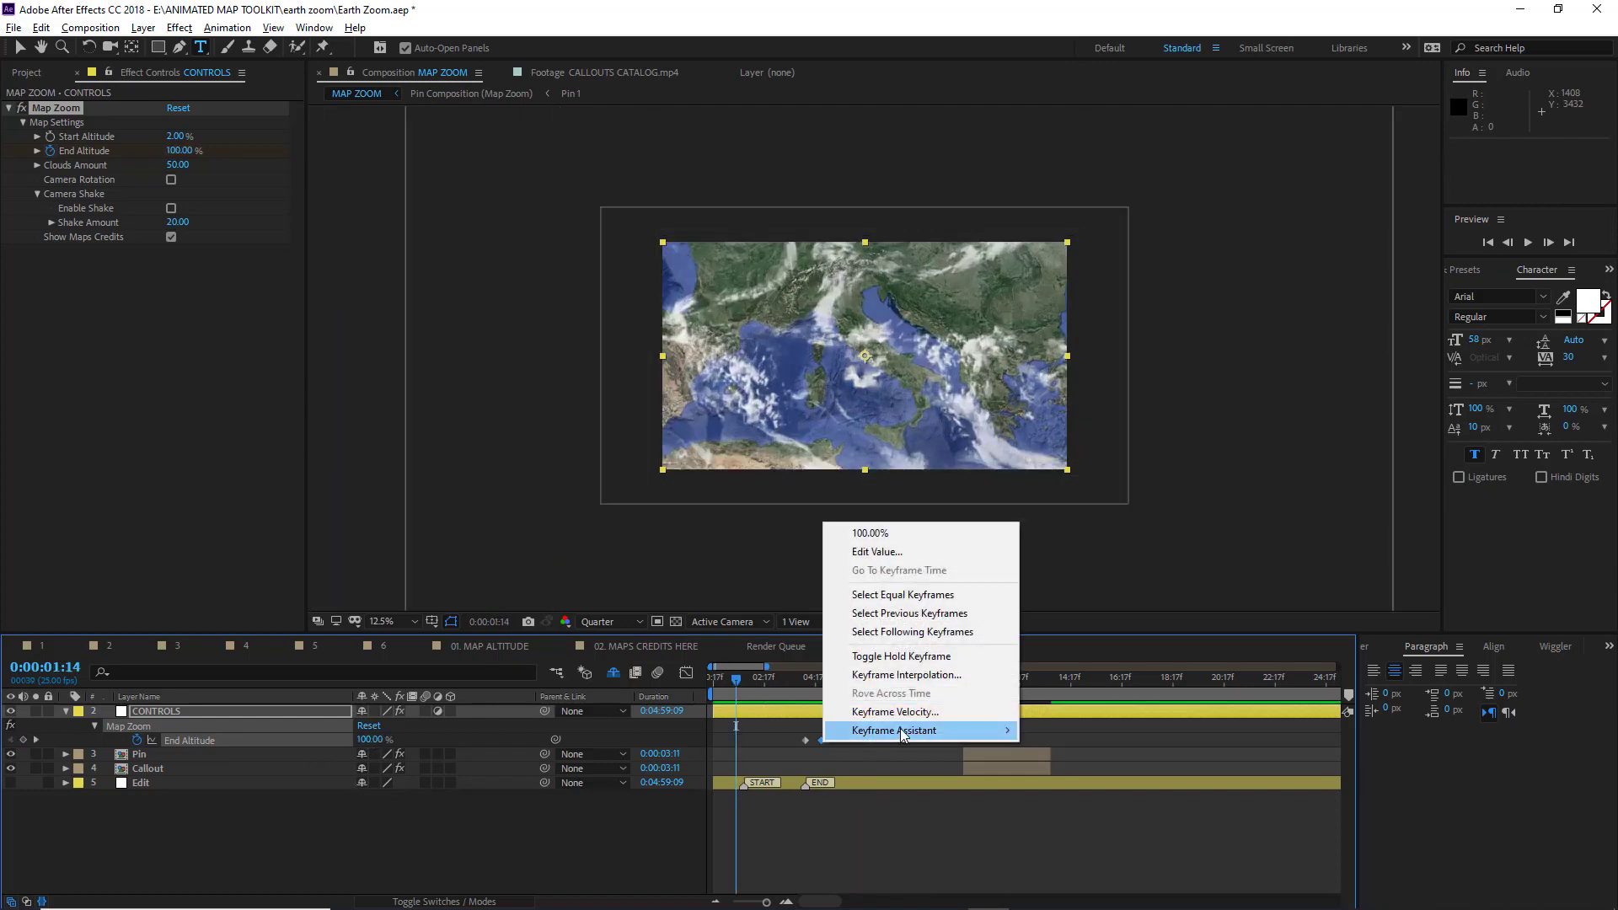
pyautogui.moveTo(927, 730)
pyautogui.click(1086, 786)
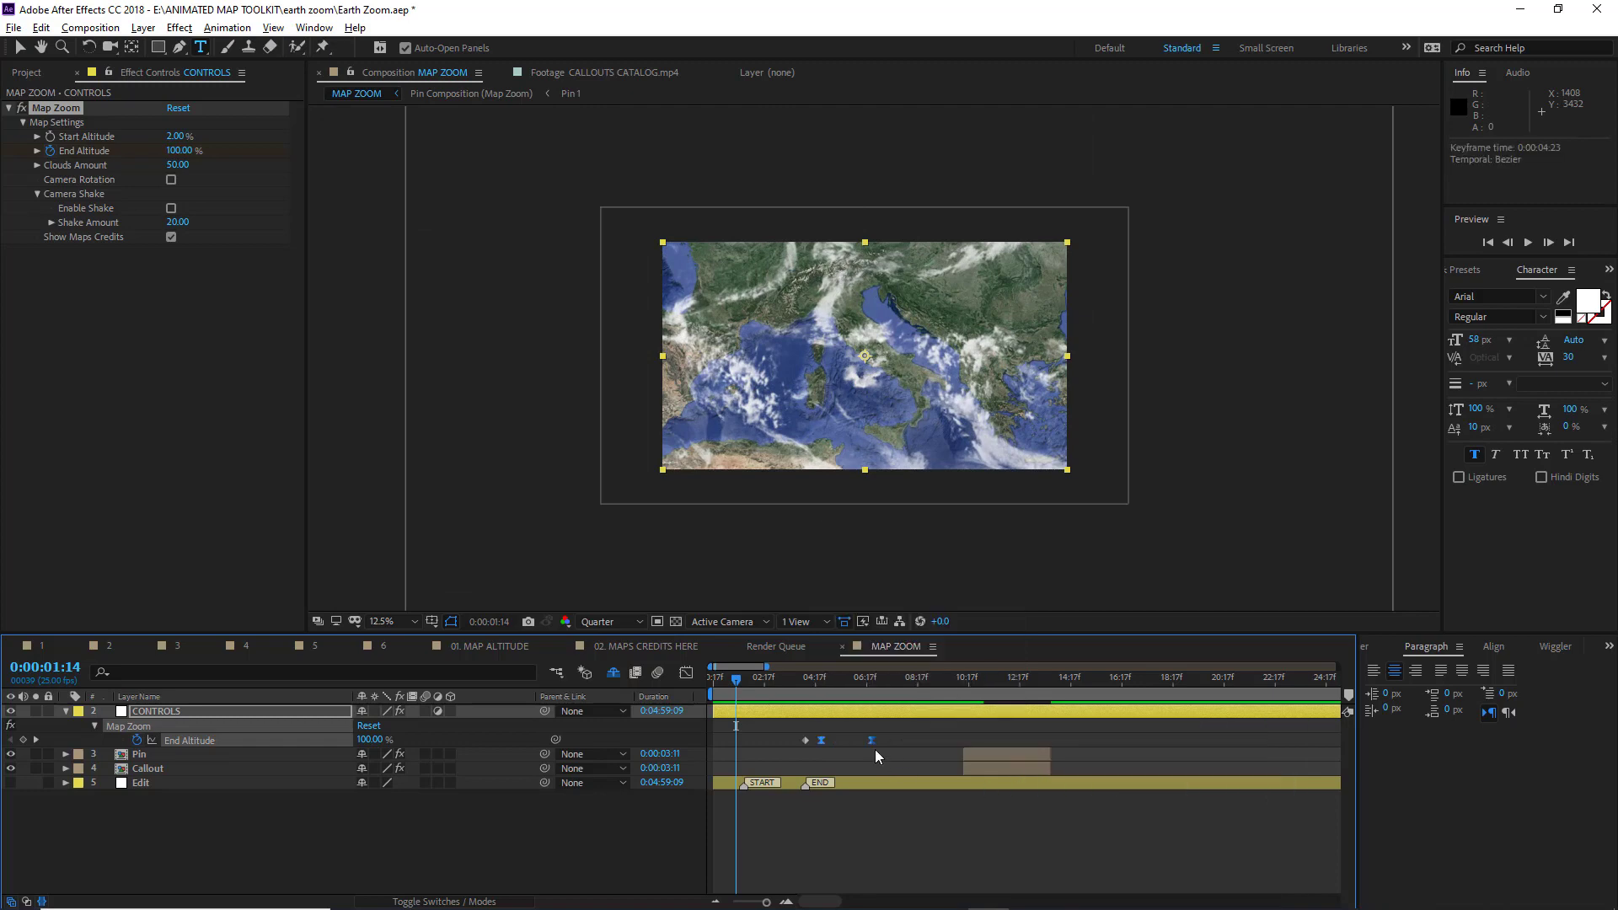
pyautogui.press('space')
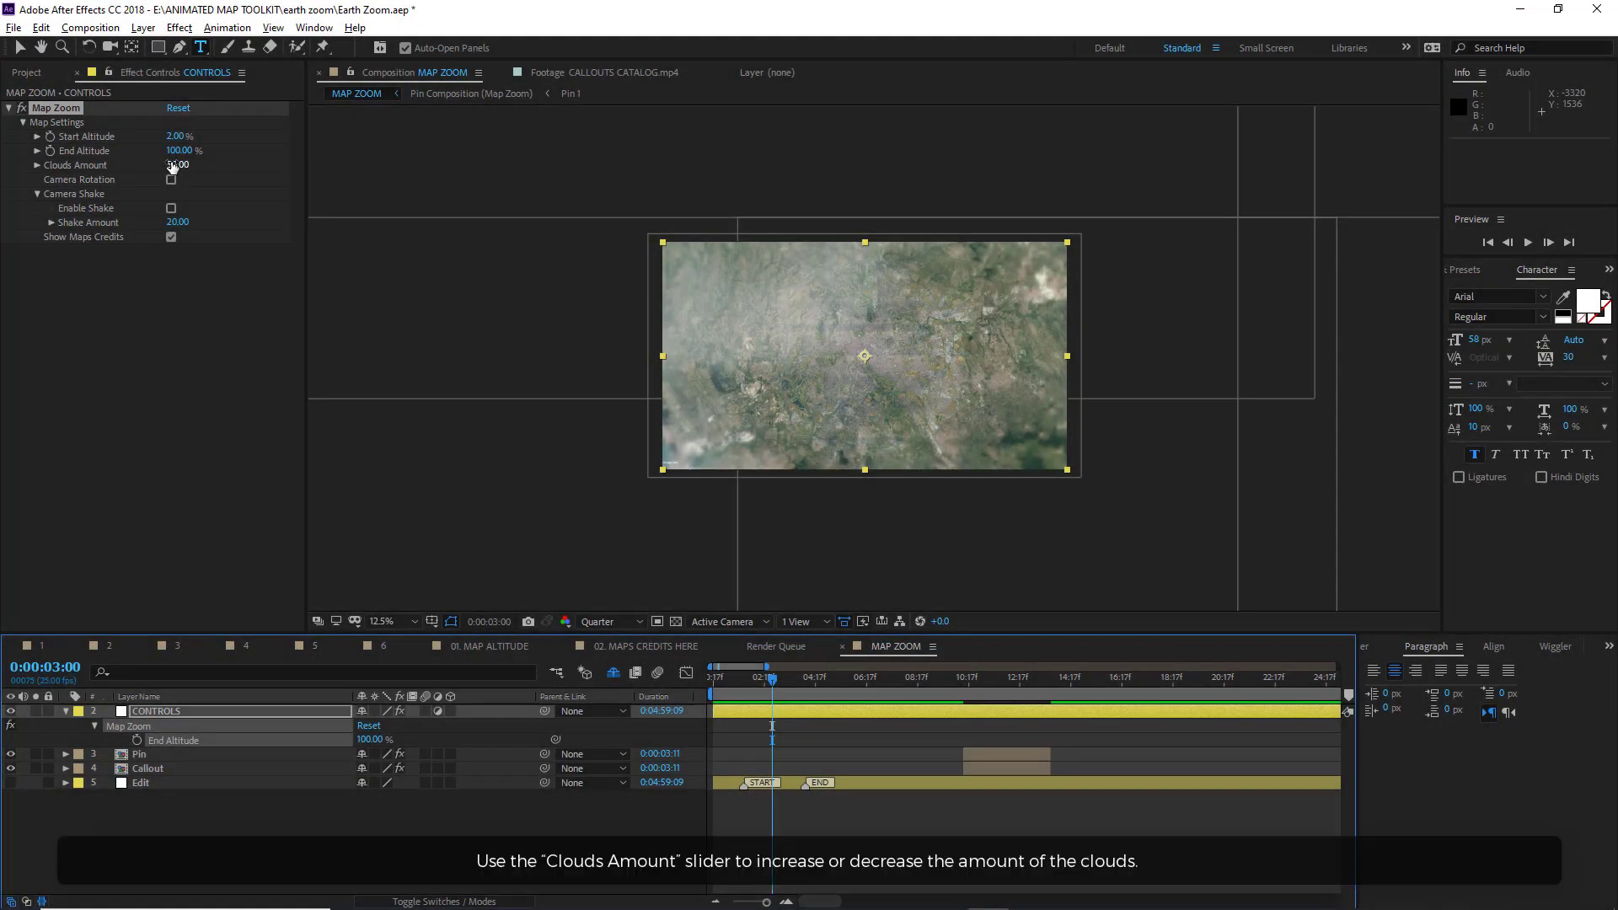
# Set the Clouds Amount to 43, enable Camera Rotation and preview the zoom up to the END marker.
pyautogui.moveTo(173, 166)
pyautogui.mouseDown()
pyautogui.moveTo(194, 166)
pyautogui.moveTo(160, 172)
pyautogui.mouseUp()
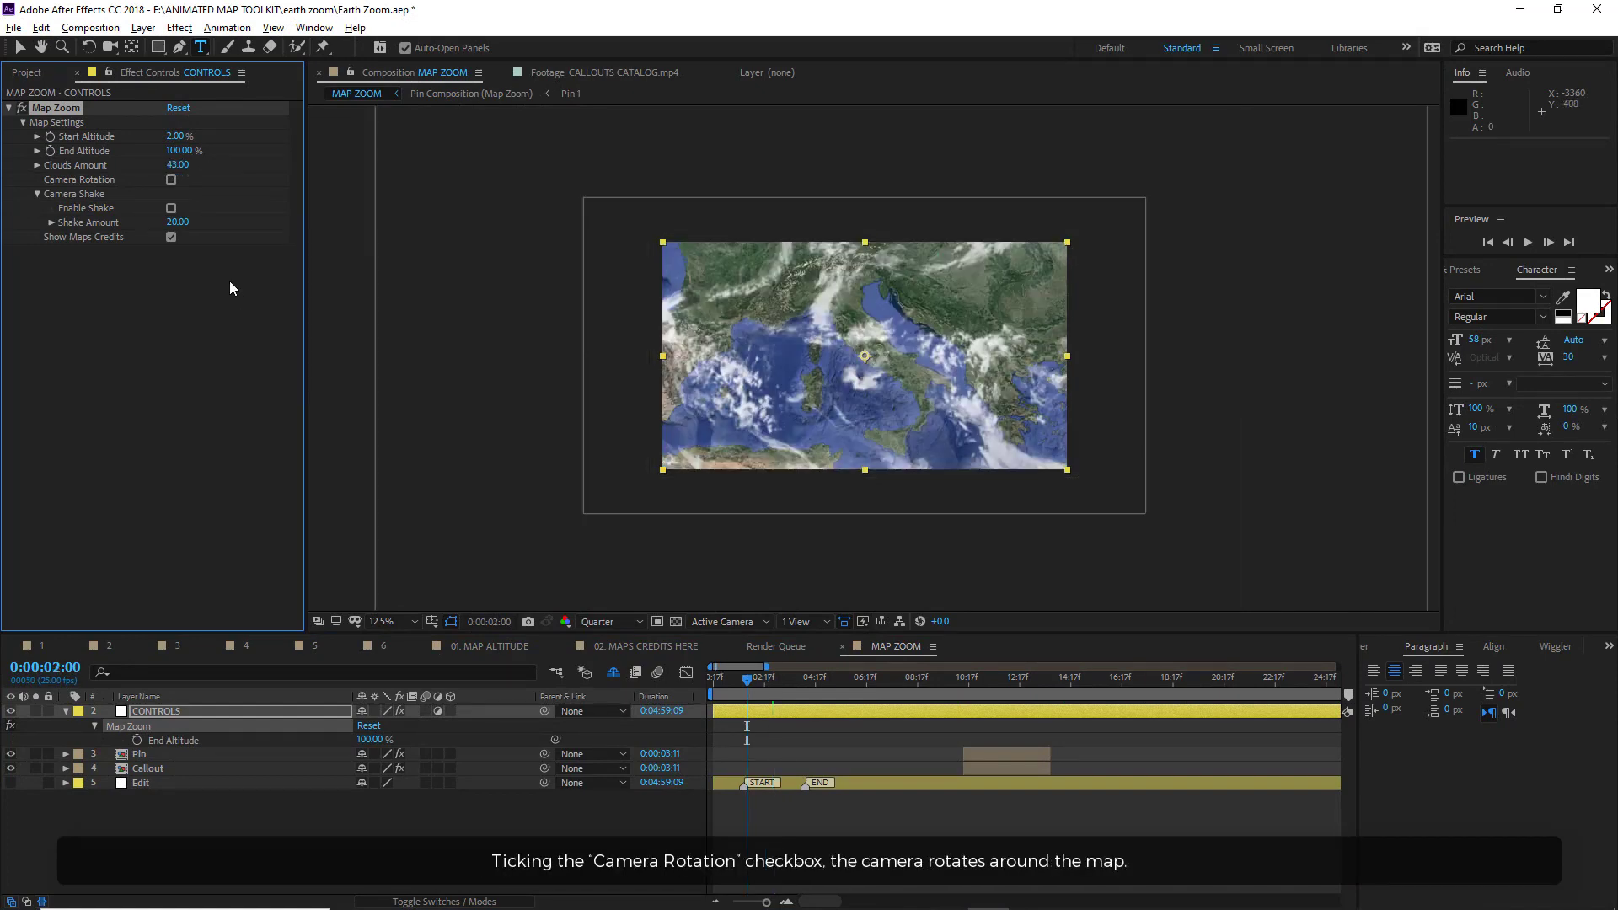
pyautogui.click(171, 180)
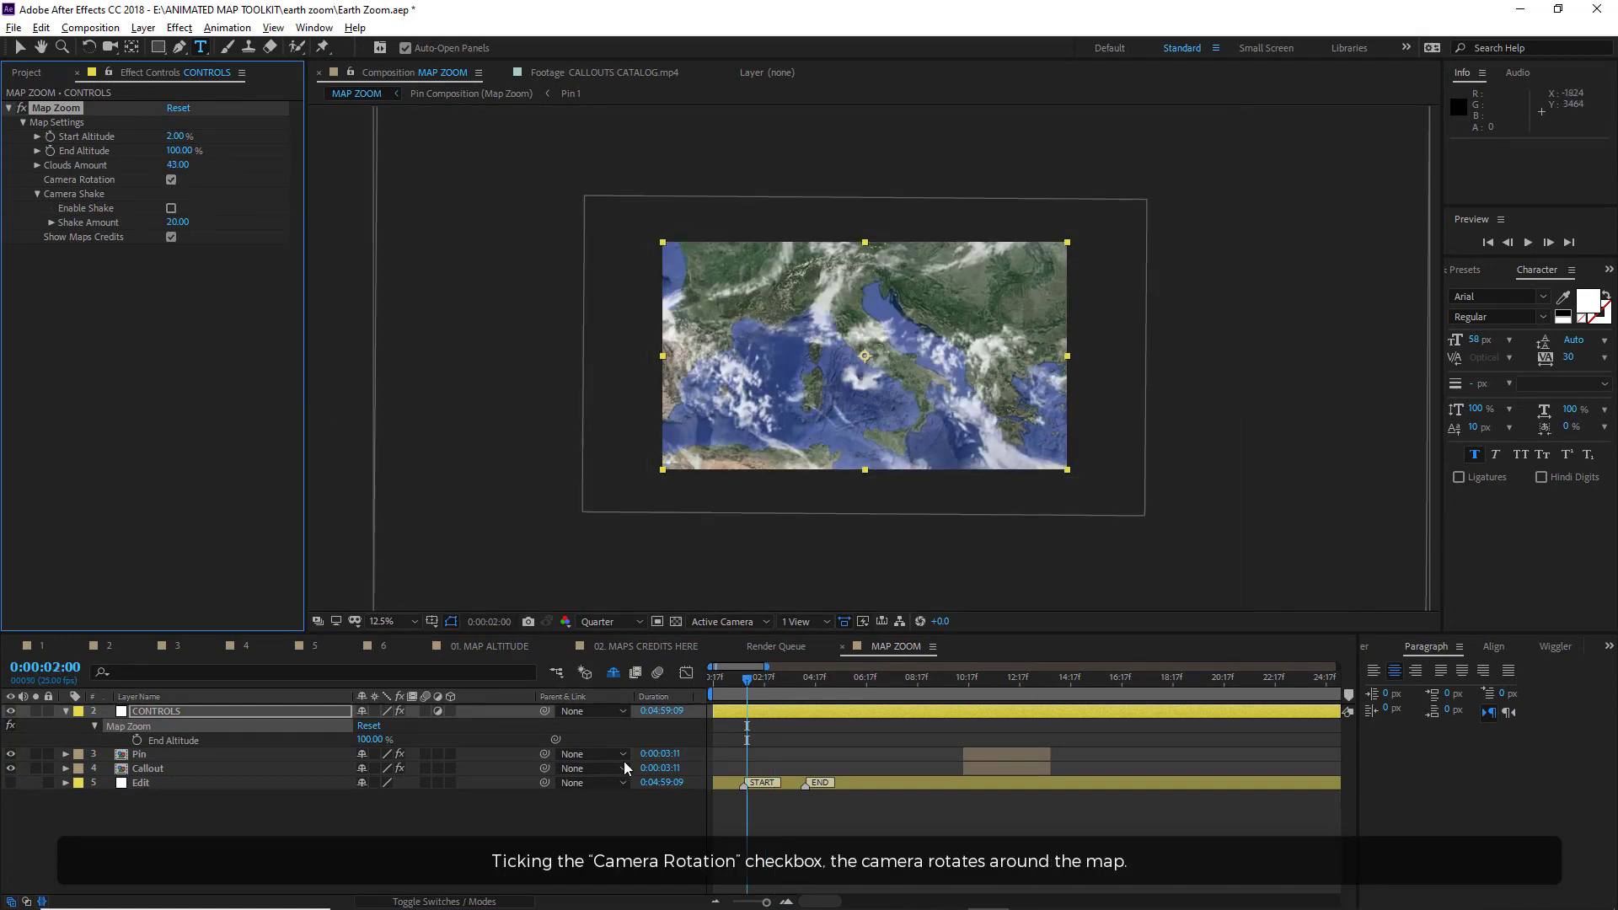
pyautogui.moveTo(748, 683); pyautogui.dragTo(805, 684)
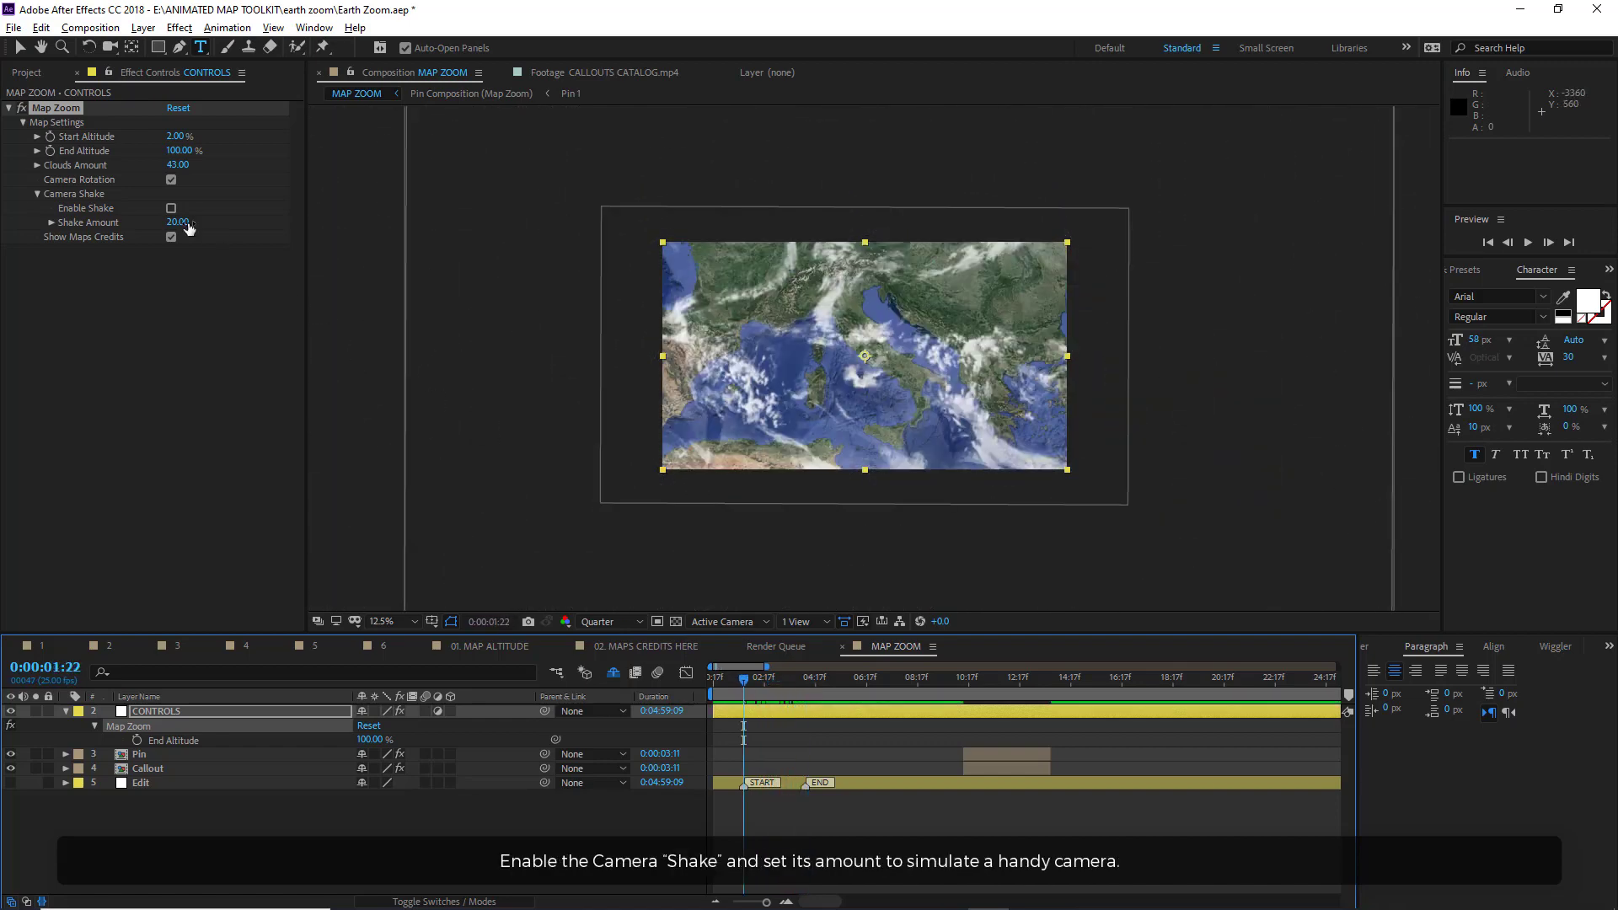
# Enable Camera Shake with a Shake Amount of 43 and preview the shaking zoom.
pyautogui.click(171, 208)
pyautogui.moveTo(178, 221); pyautogui.dragTo(200, 219)
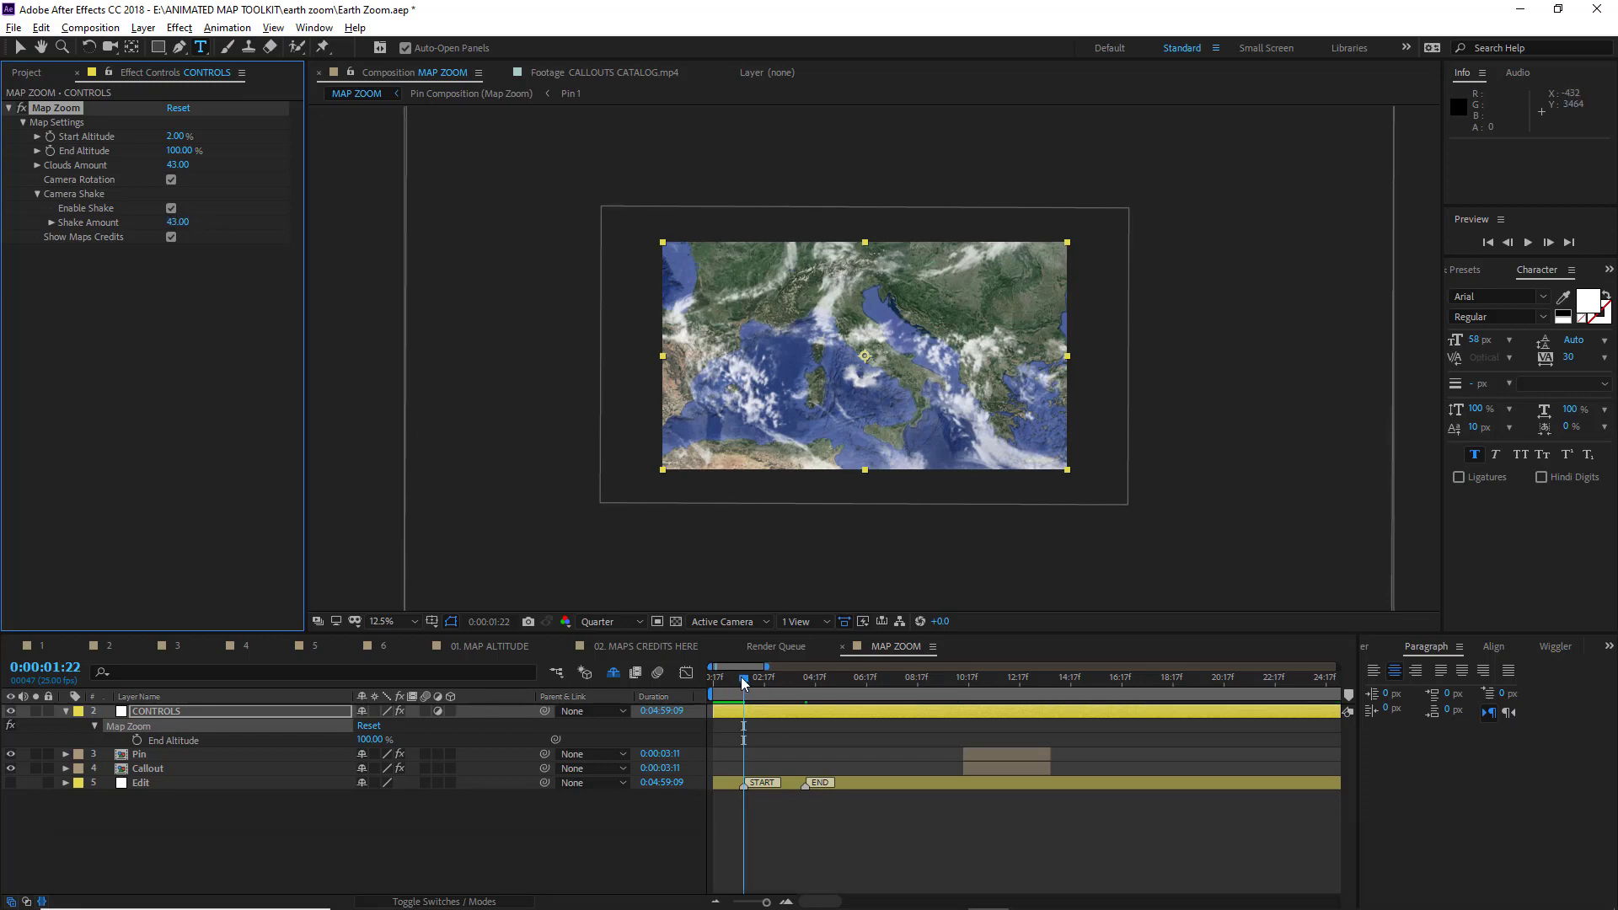
pyautogui.moveTo(741, 675)
pyautogui.mouseDown()
pyautogui.moveTo(801, 687)
pyautogui.moveTo(738, 686)
pyautogui.mouseUp()
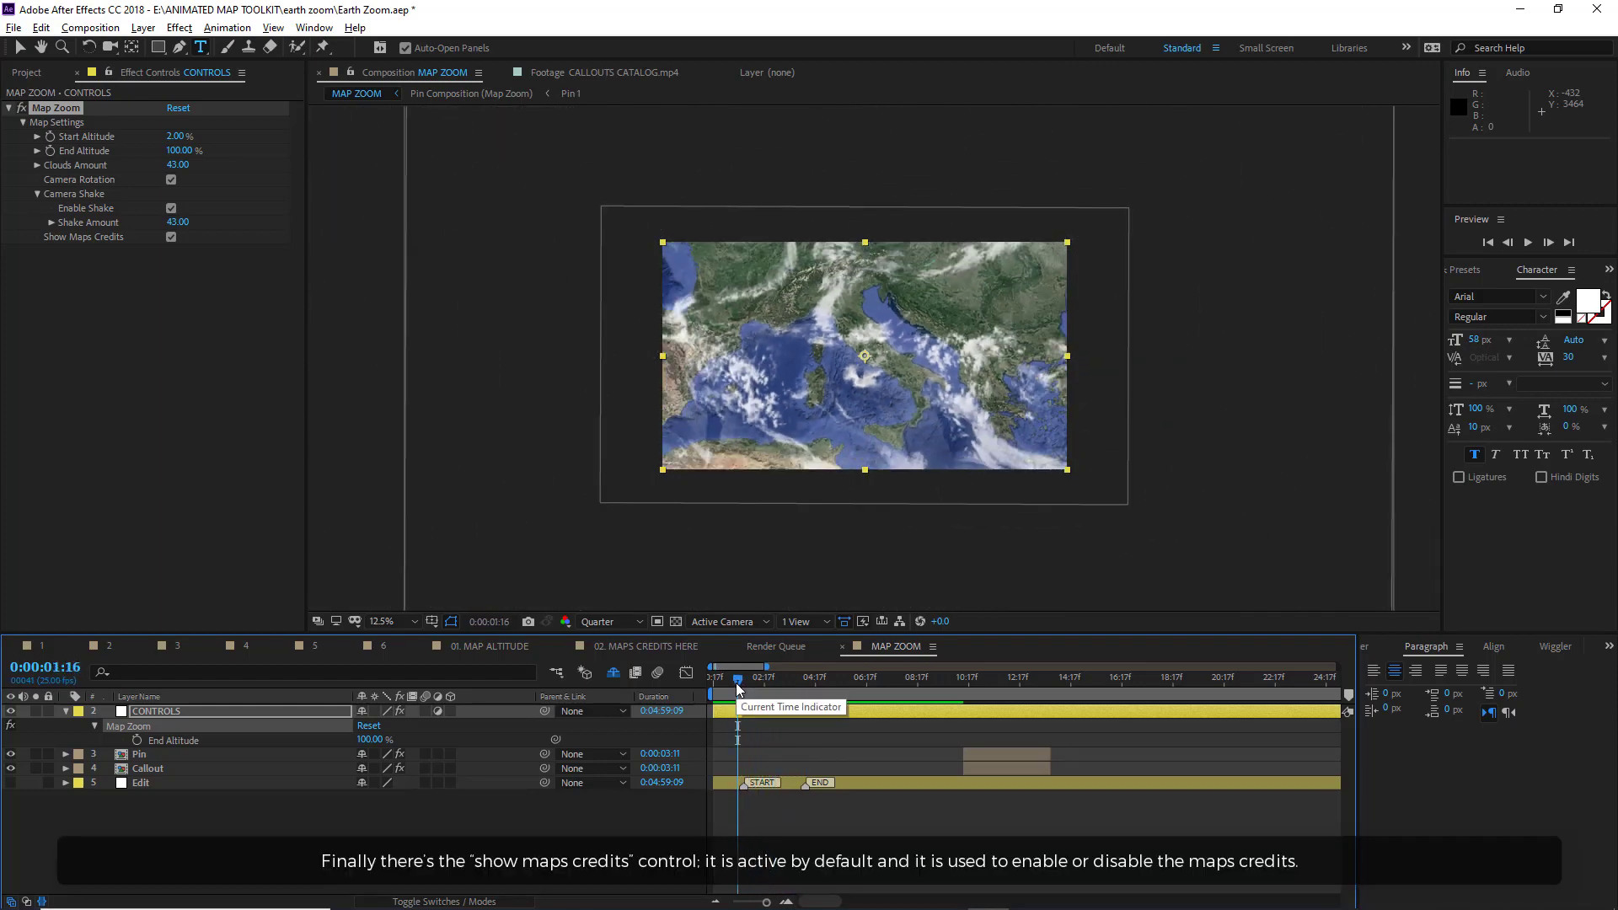
# Toggle Show Maps Credits off and back on while examining the credits in the map's lower-left corner.
pyautogui.scroll(6, 674, 472)
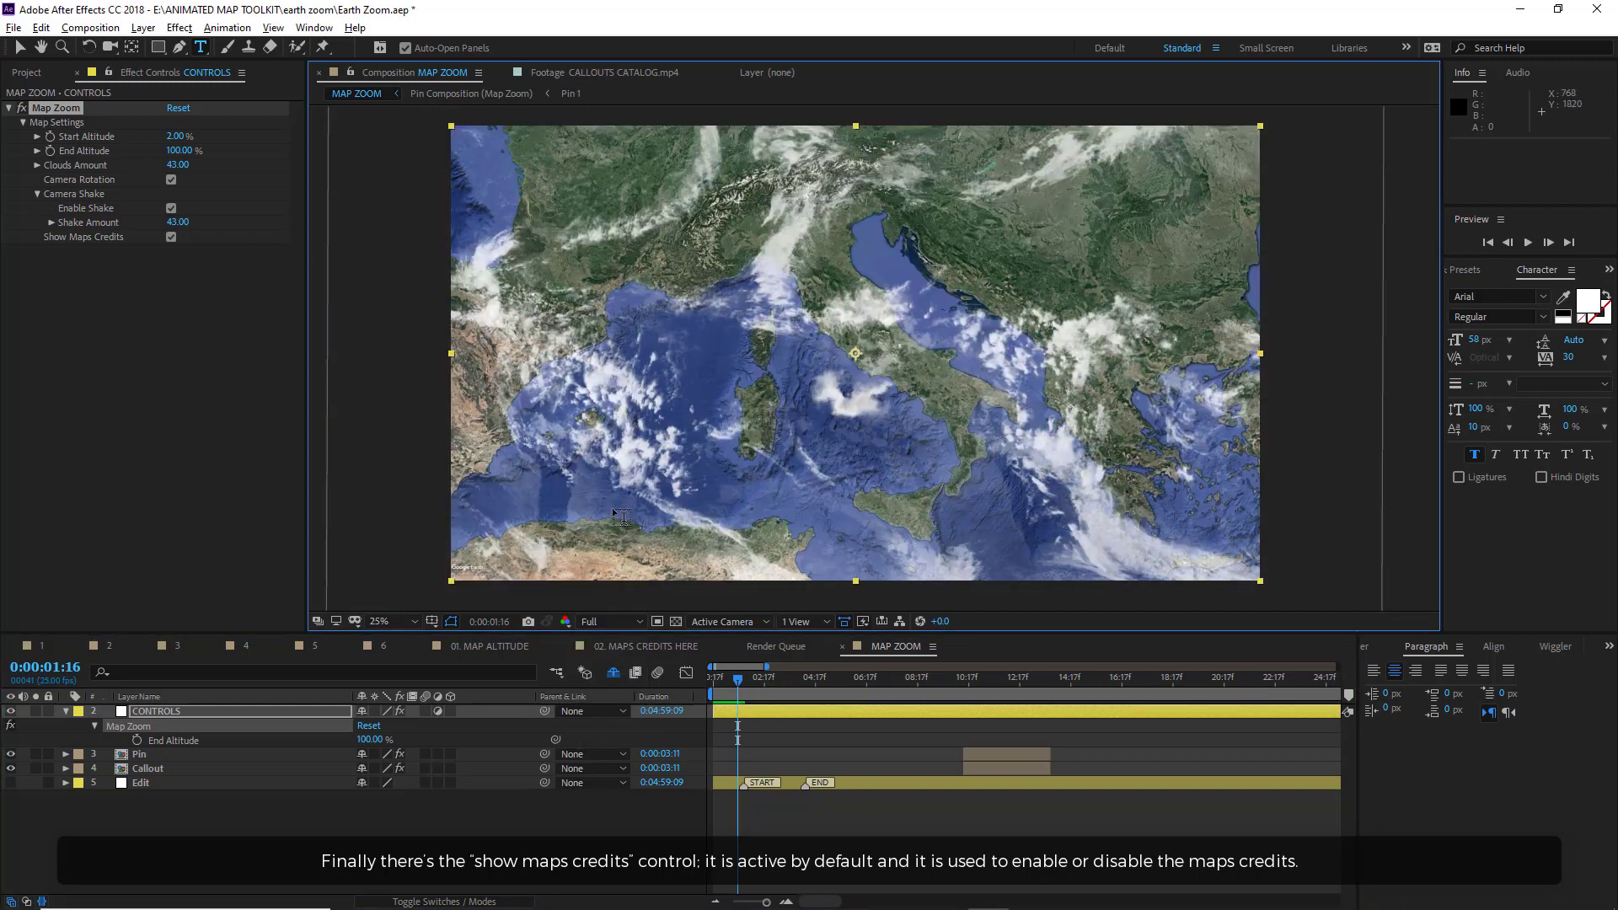
pyautogui.click(171, 238)
pyautogui.click(171, 237)
pyautogui.click(171, 237)
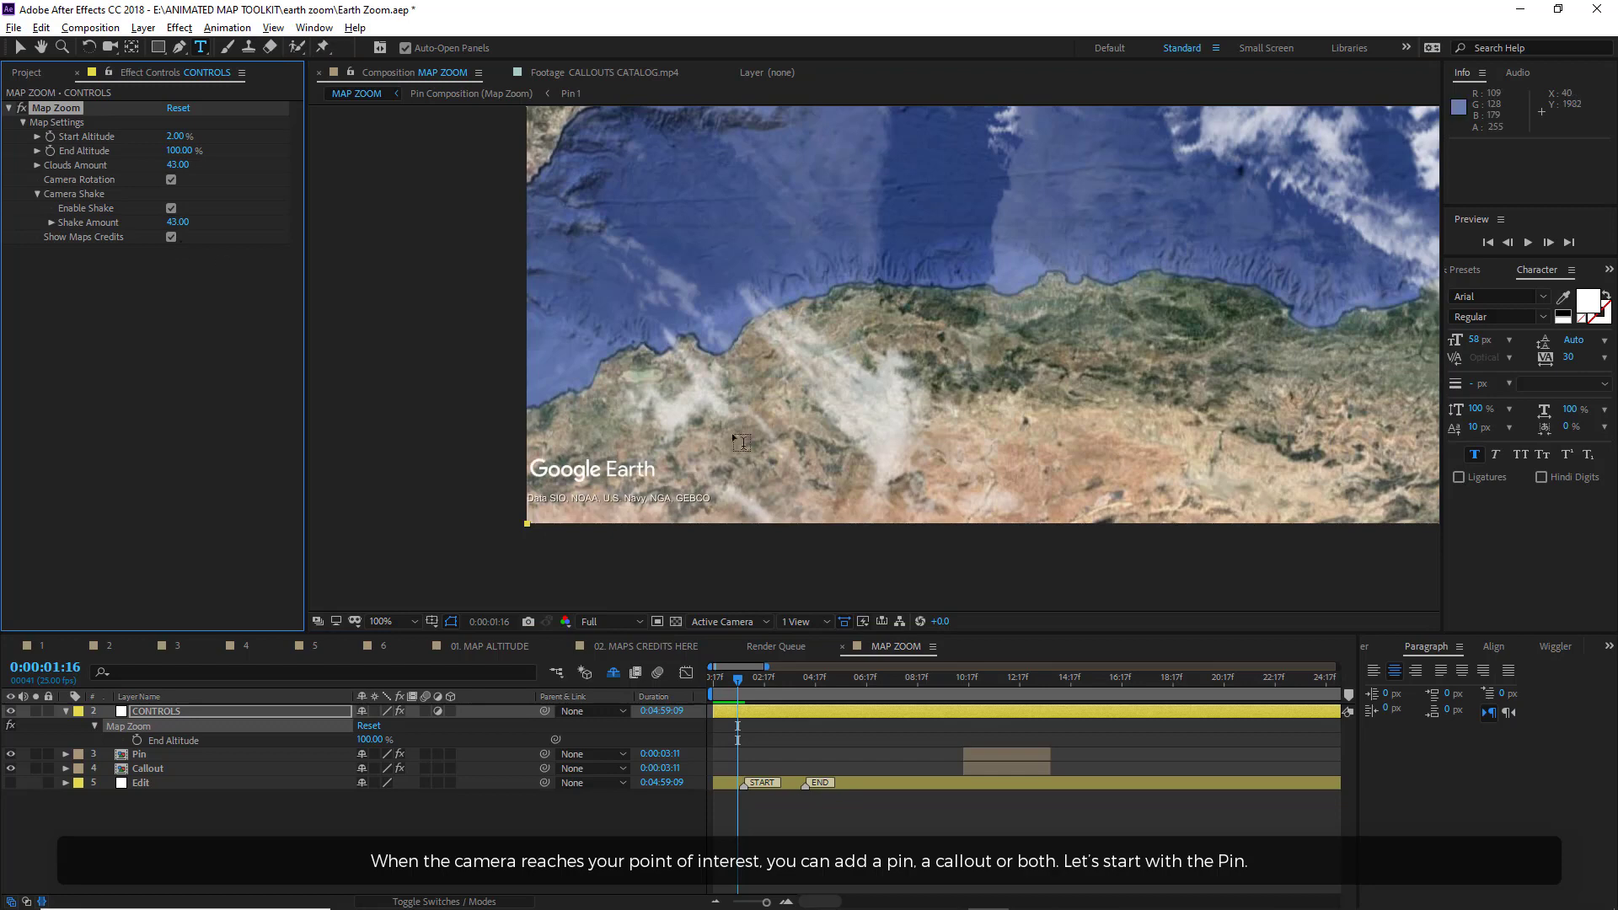
pyautogui.scroll(-4, 760, 444)
# Move the Pin layer in time so it starts at 0:00:04:01, close to the END marker.
pyautogui.click(122, 756)
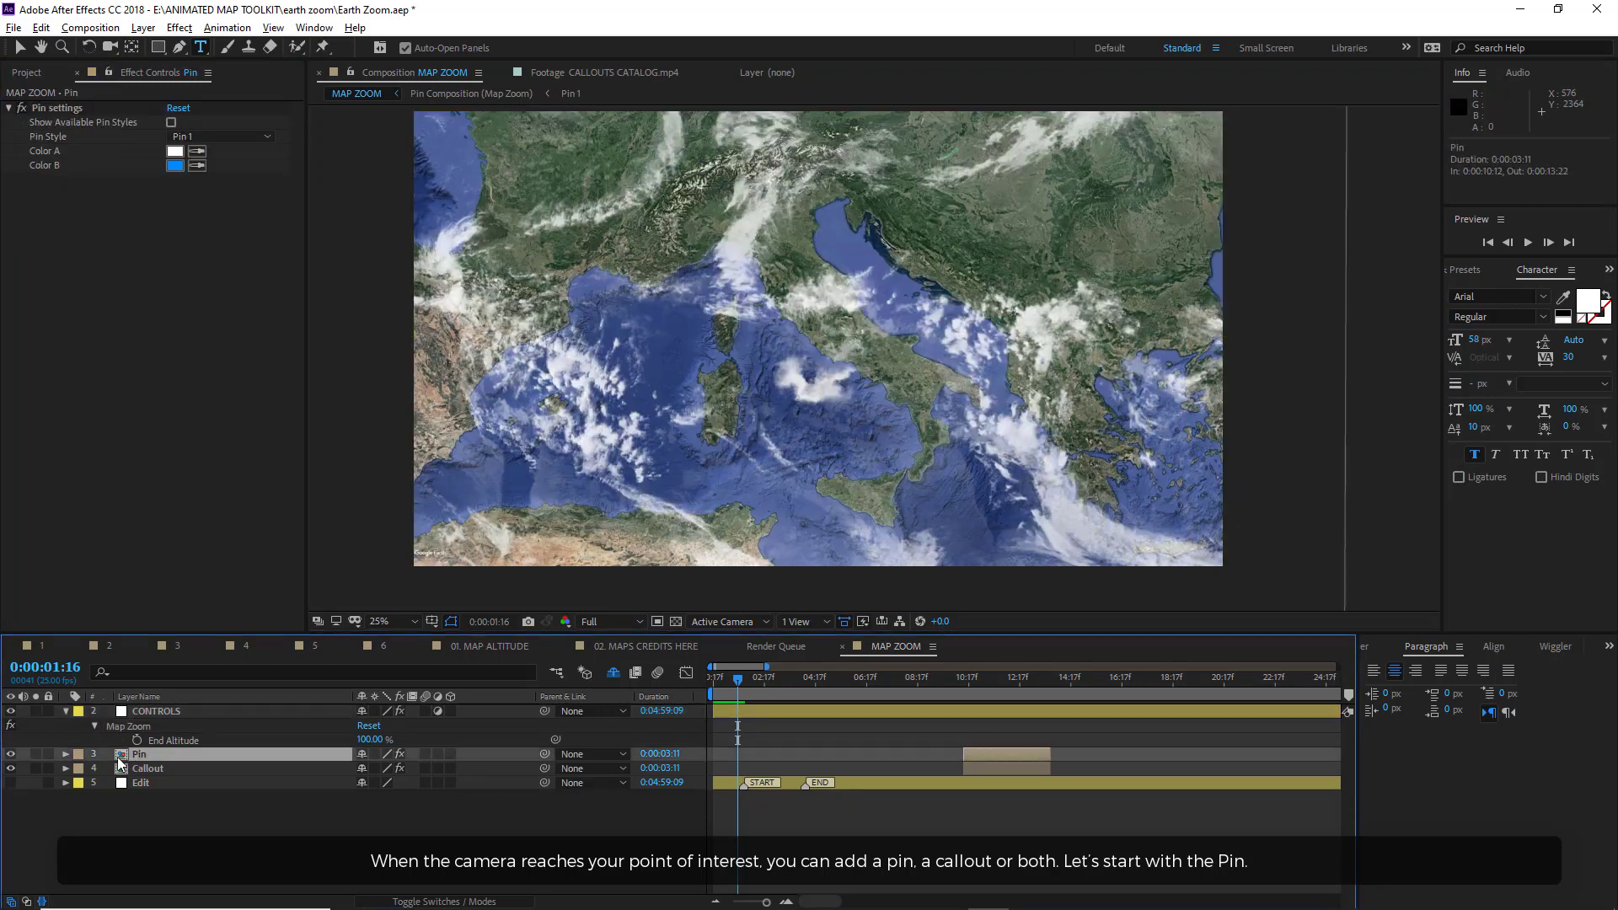
pyautogui.click(12, 755)
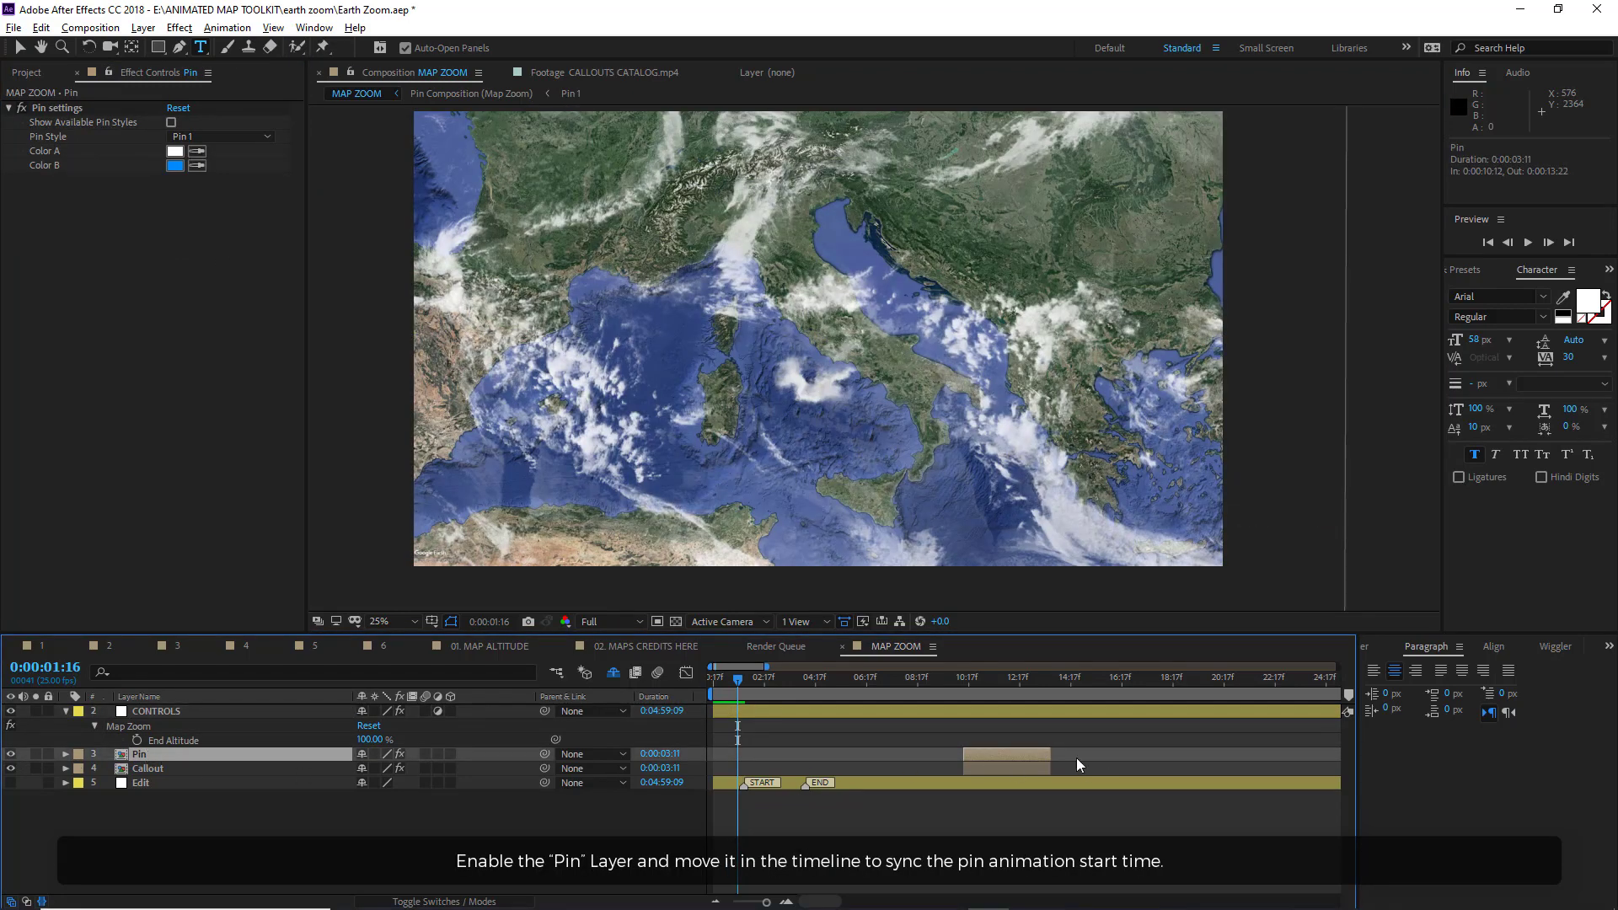
pyautogui.moveTo(738, 677); pyautogui.dragTo(803, 677)
pyautogui.moveTo(1006, 753); pyautogui.dragTo(836, 755)
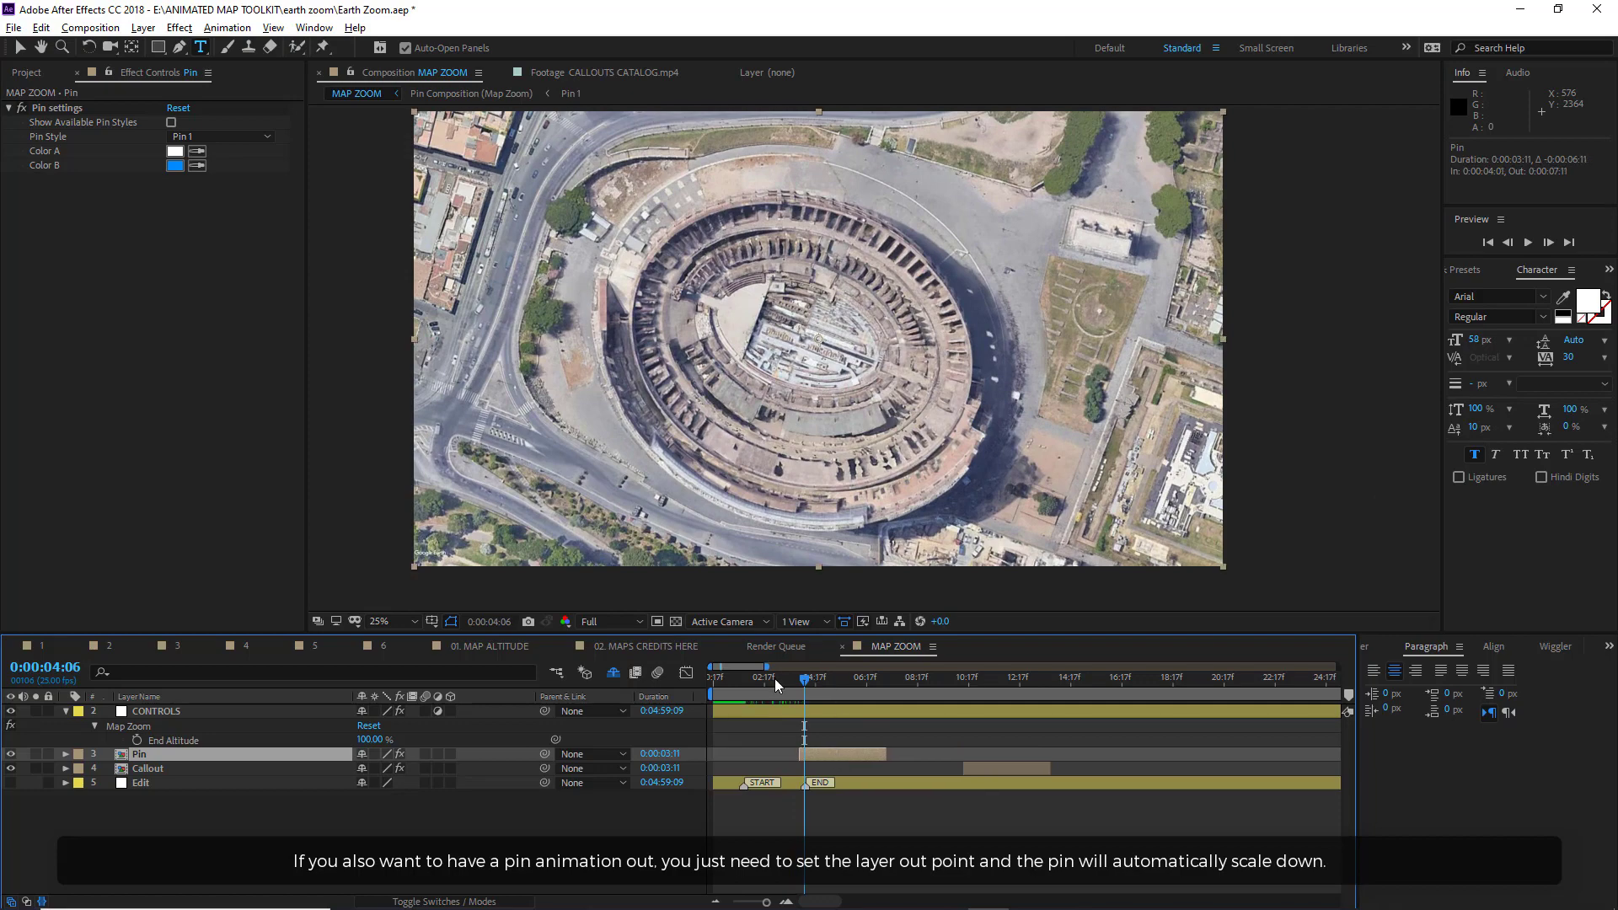
# Trim the Pin layer's out point to 0:00:05:13 and preview the pin's in and out animation over the Colosseum.
pyautogui.moveTo(775, 679); pyautogui.dragTo(829, 679)
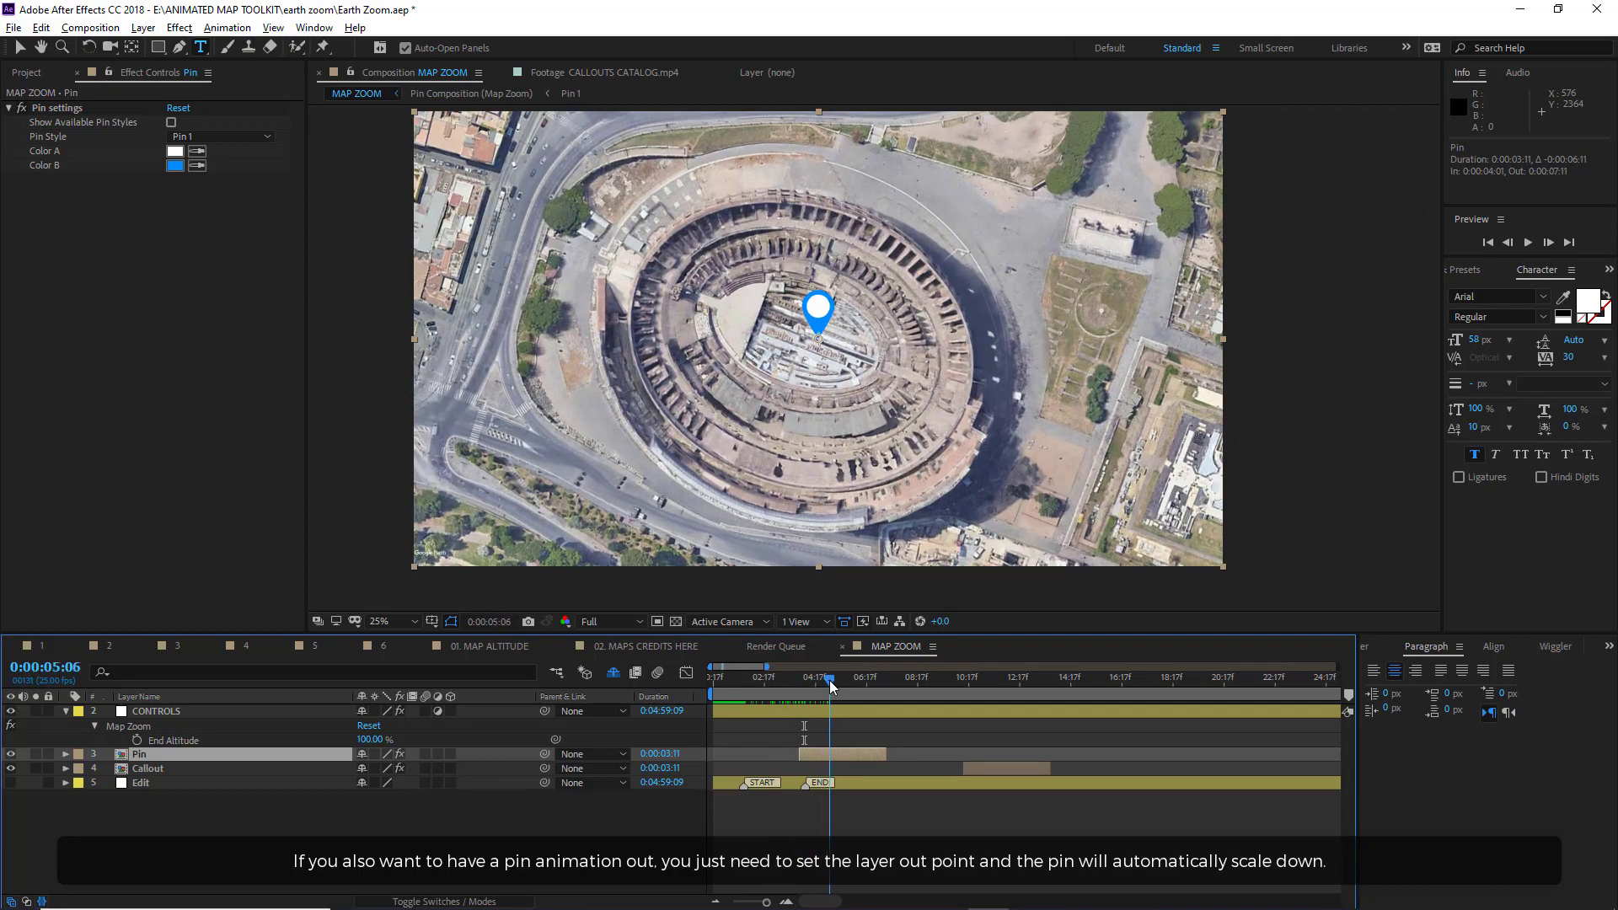
pyautogui.moveTo(886, 753); pyautogui.dragTo(838, 754)
pyautogui.click(794, 679)
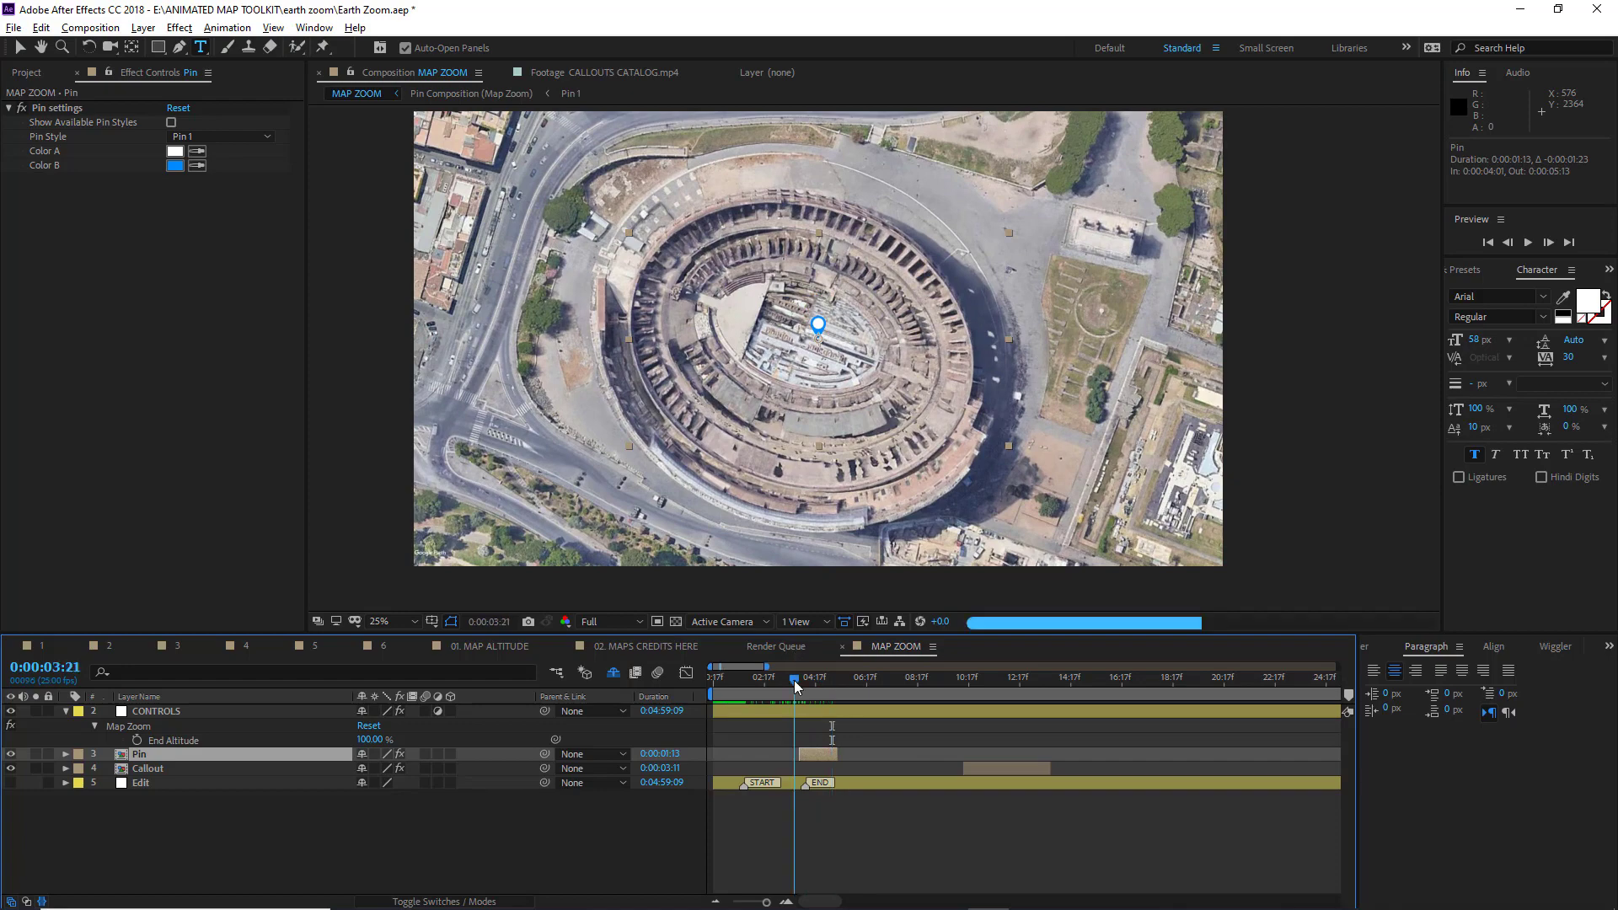
pyautogui.moveTo(794, 684); pyautogui.dragTo(844, 684)
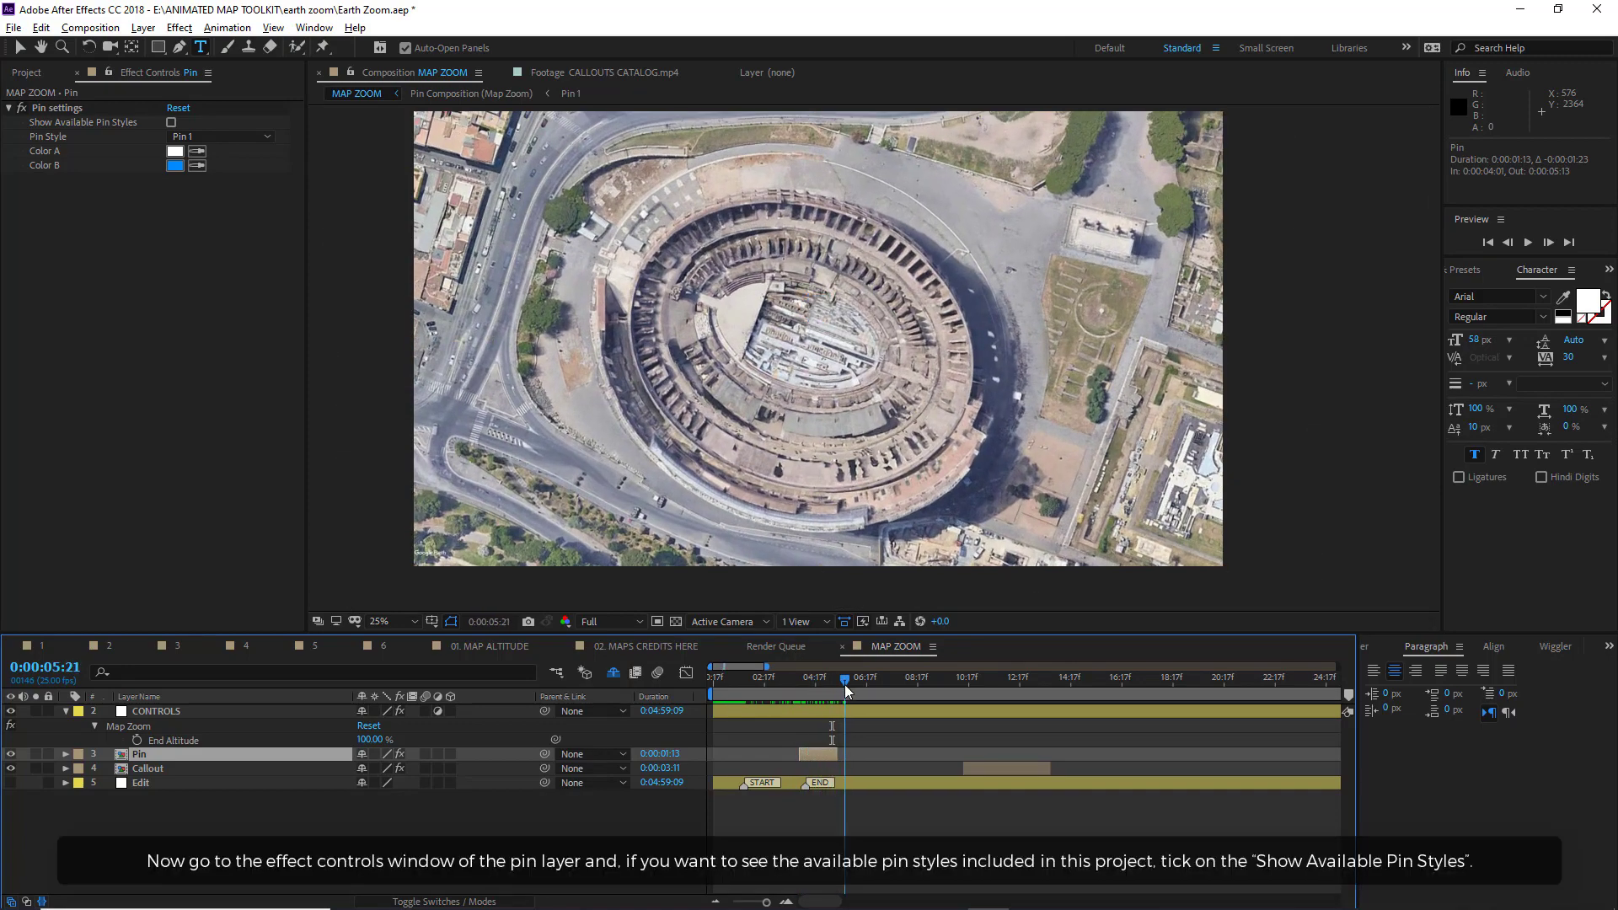
pyautogui.click(822, 680)
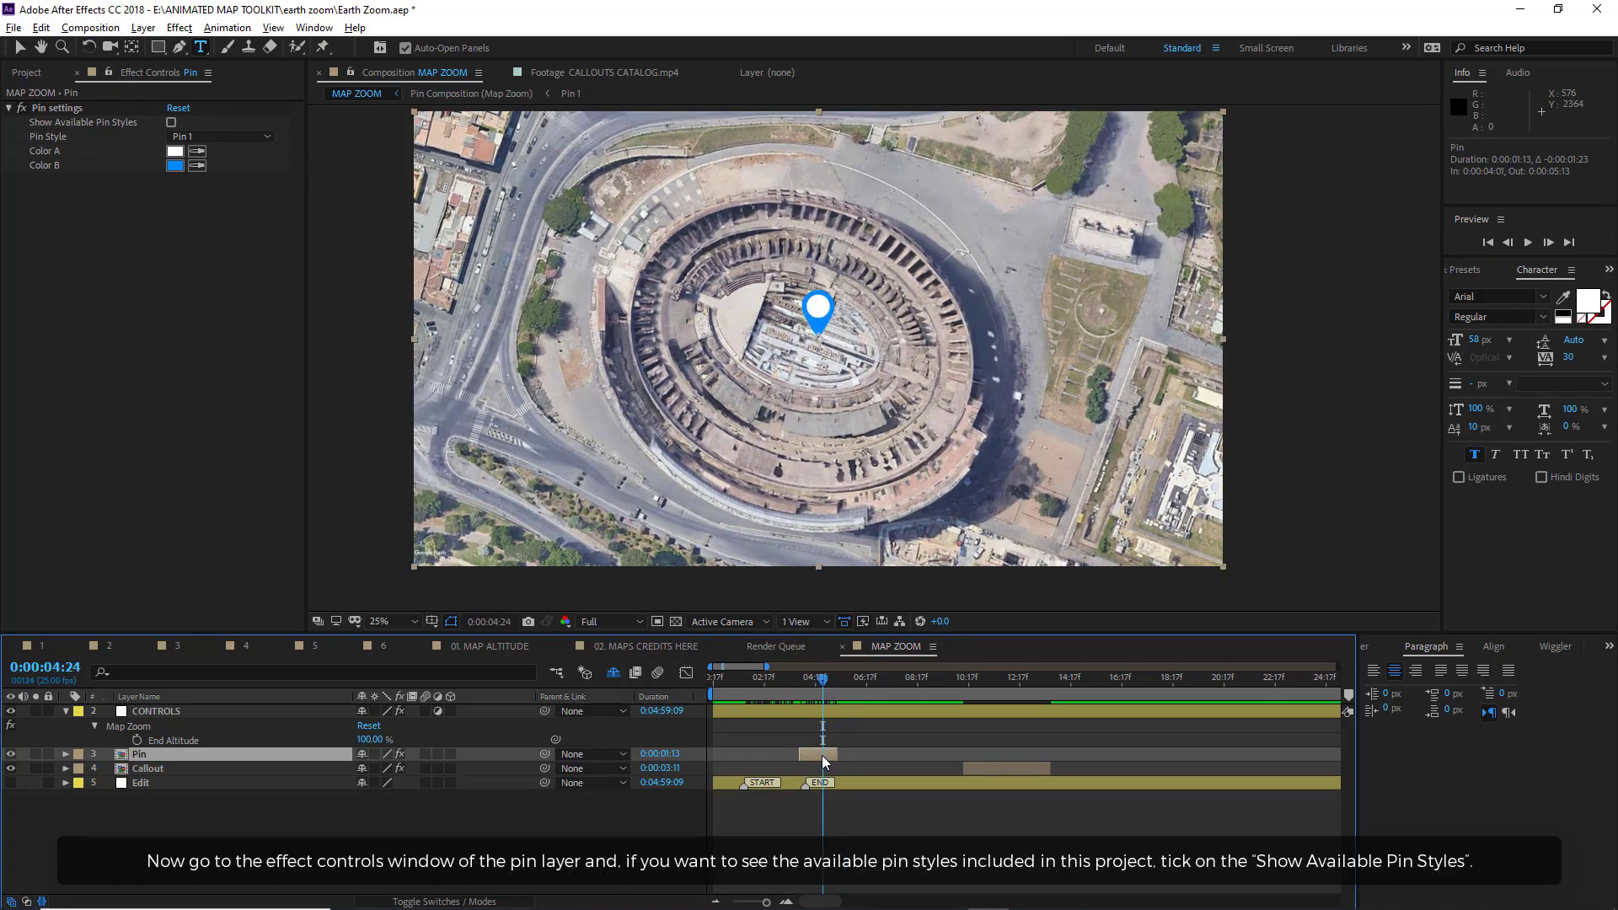
# Show the available pin styles for the Pin layer and set the Pin Style to Pin 5.
pyautogui.click(53, 109)
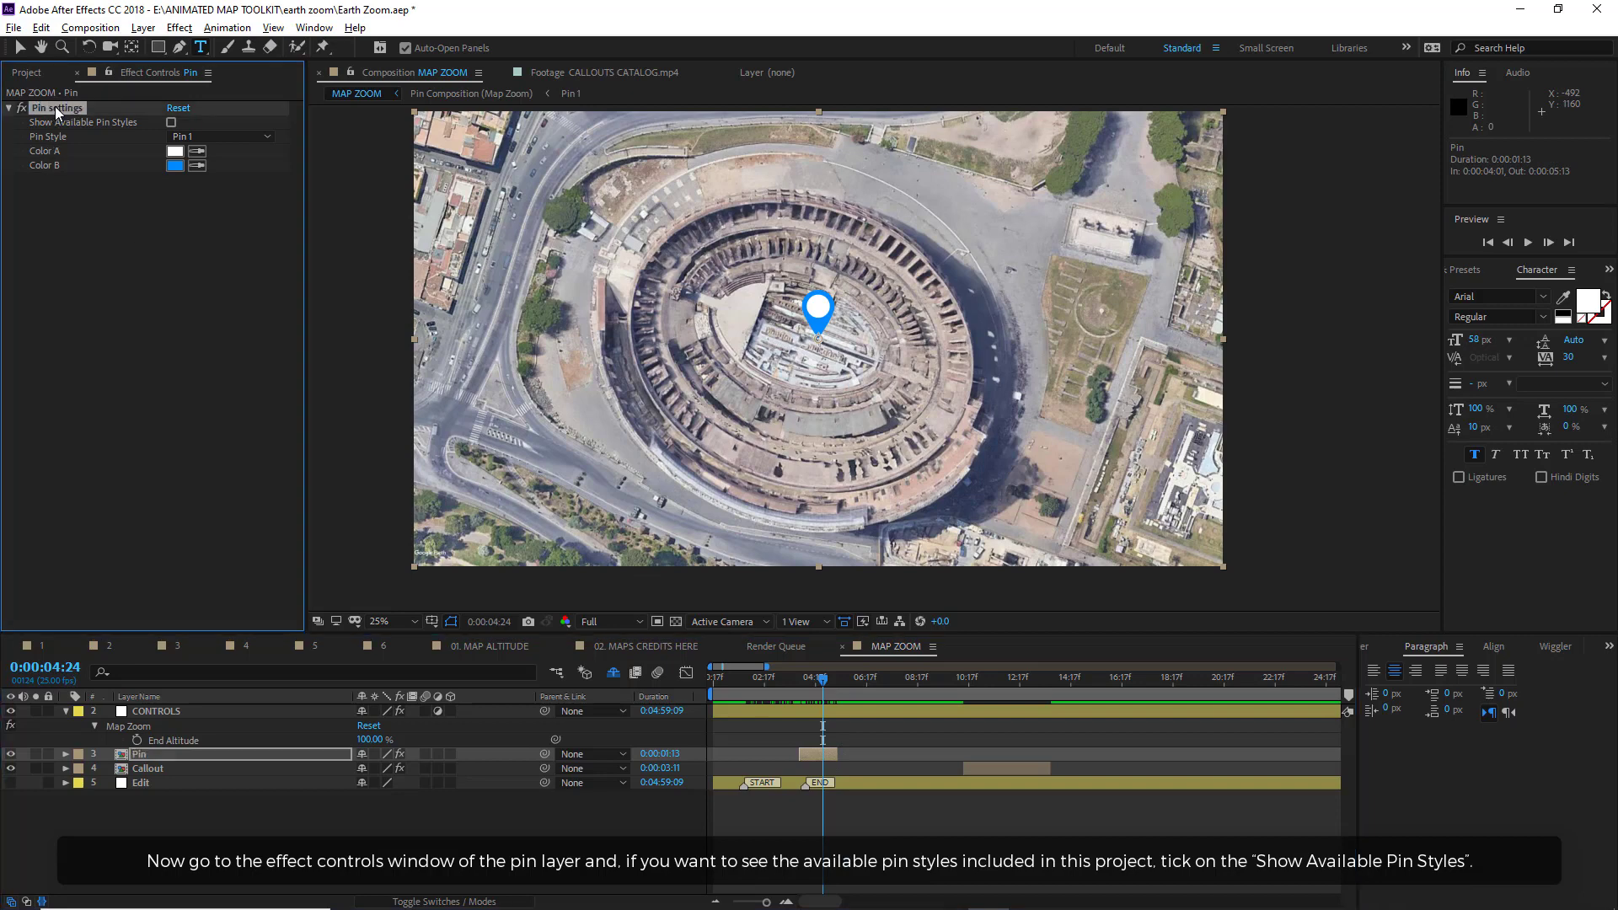
pyautogui.click(83, 200)
pyautogui.click(172, 123)
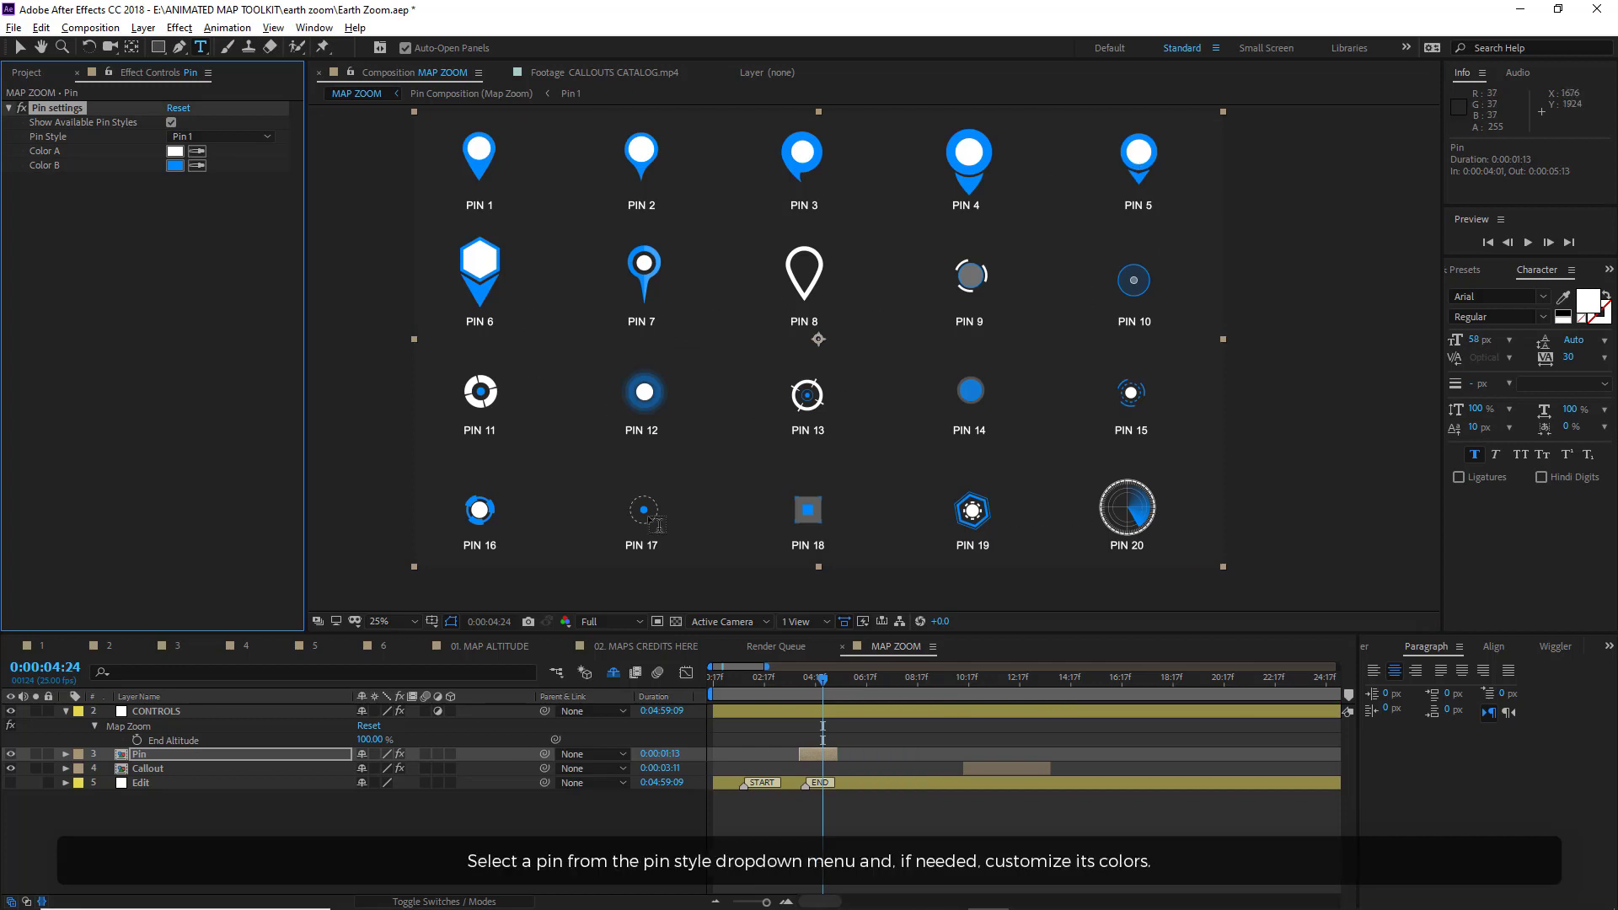
pyautogui.click(219, 137)
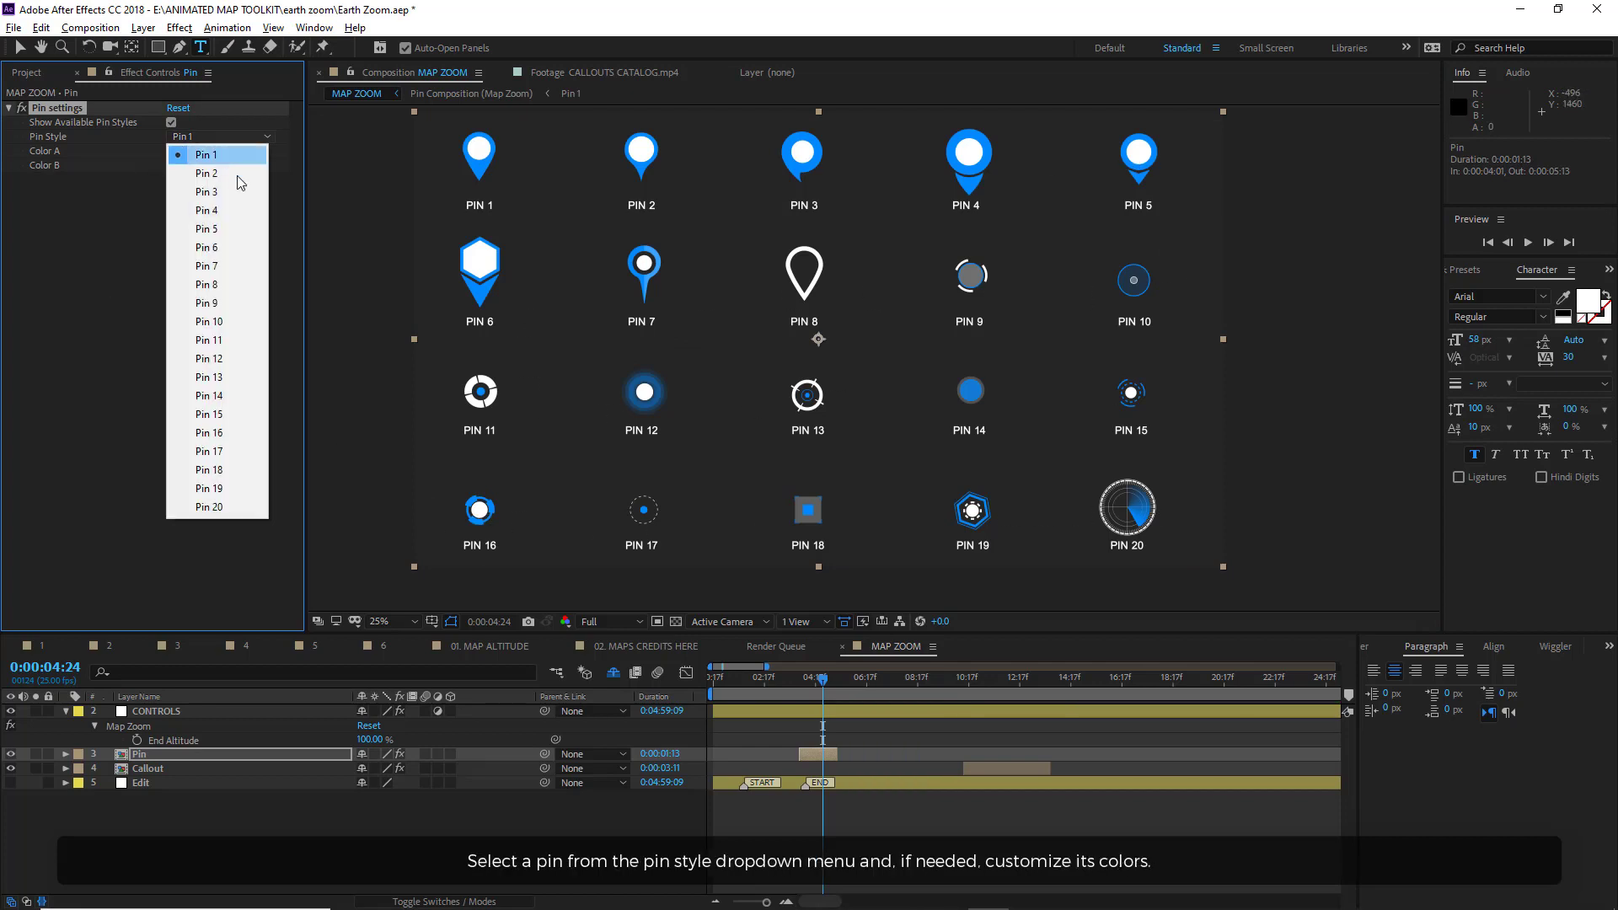
pyautogui.click(215, 231)
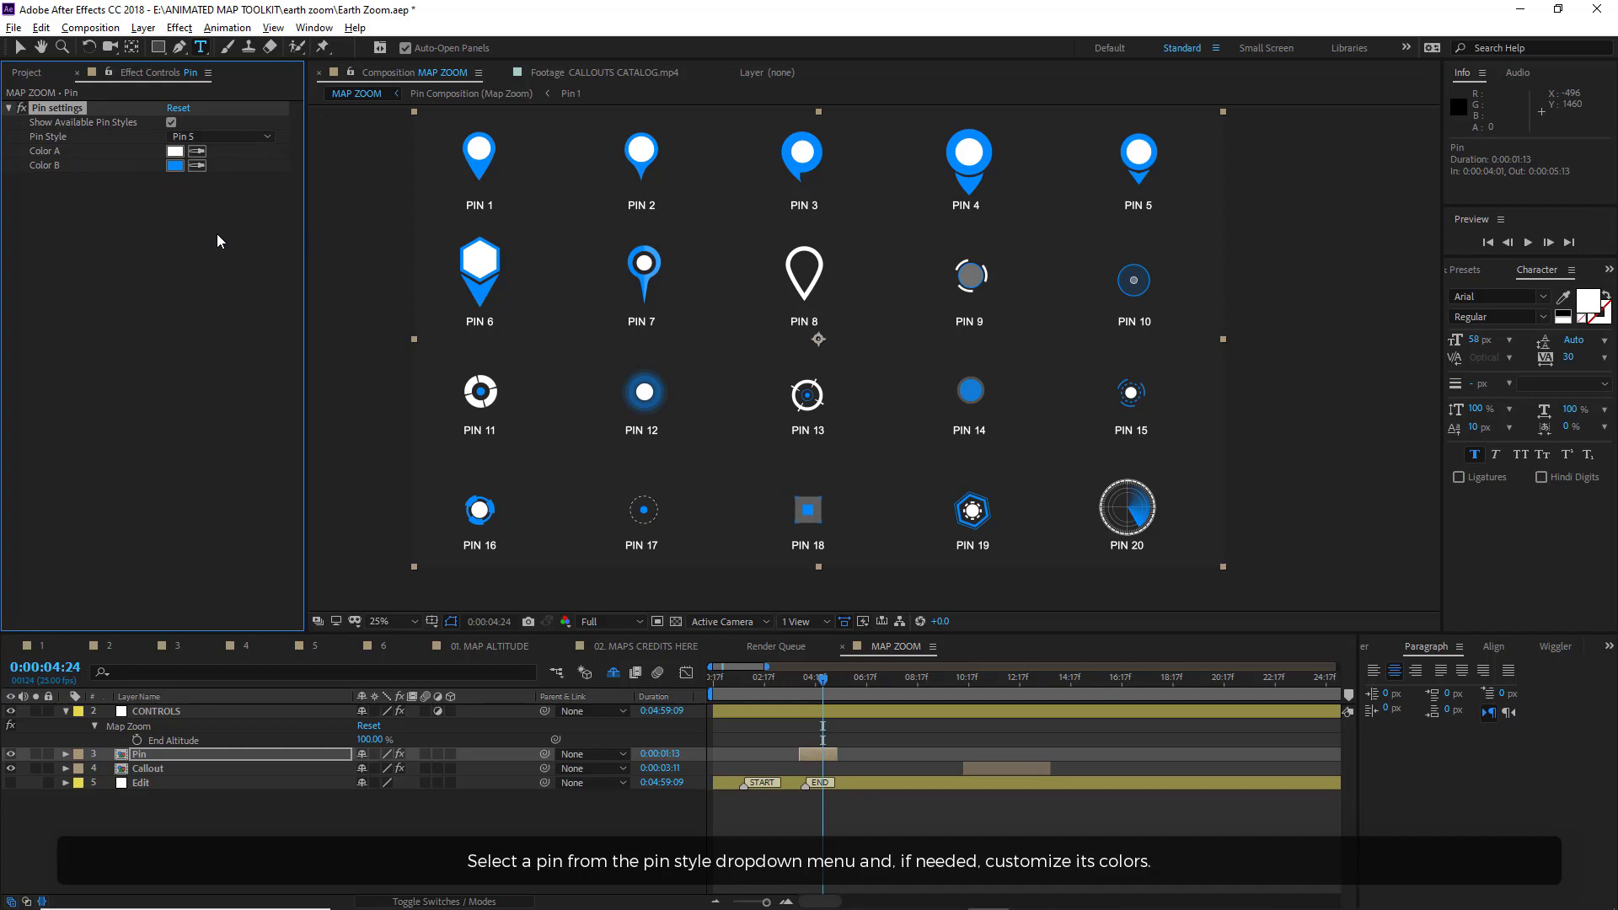
# Set the pin's Color B to red FF0036 and hide the overview of available pin styles.
pyautogui.click(174, 165)
pyautogui.click(824, 482)
pyautogui.moveTo(824, 489); pyautogui.dragTo(824, 481)
pyautogui.click(792, 487)
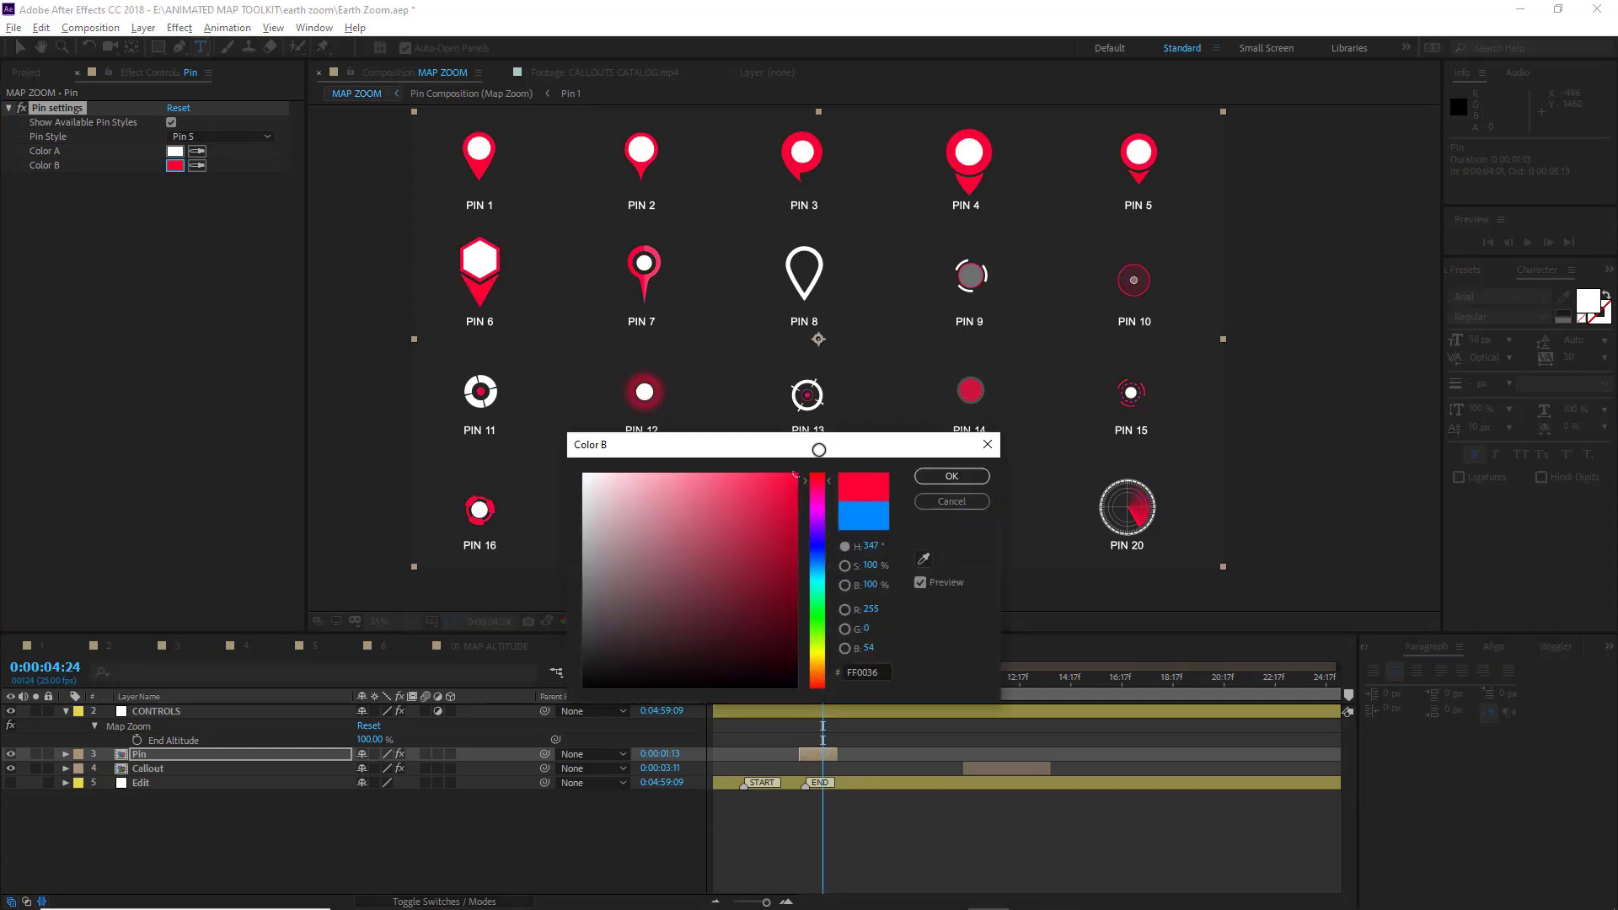
pyautogui.click(951, 476)
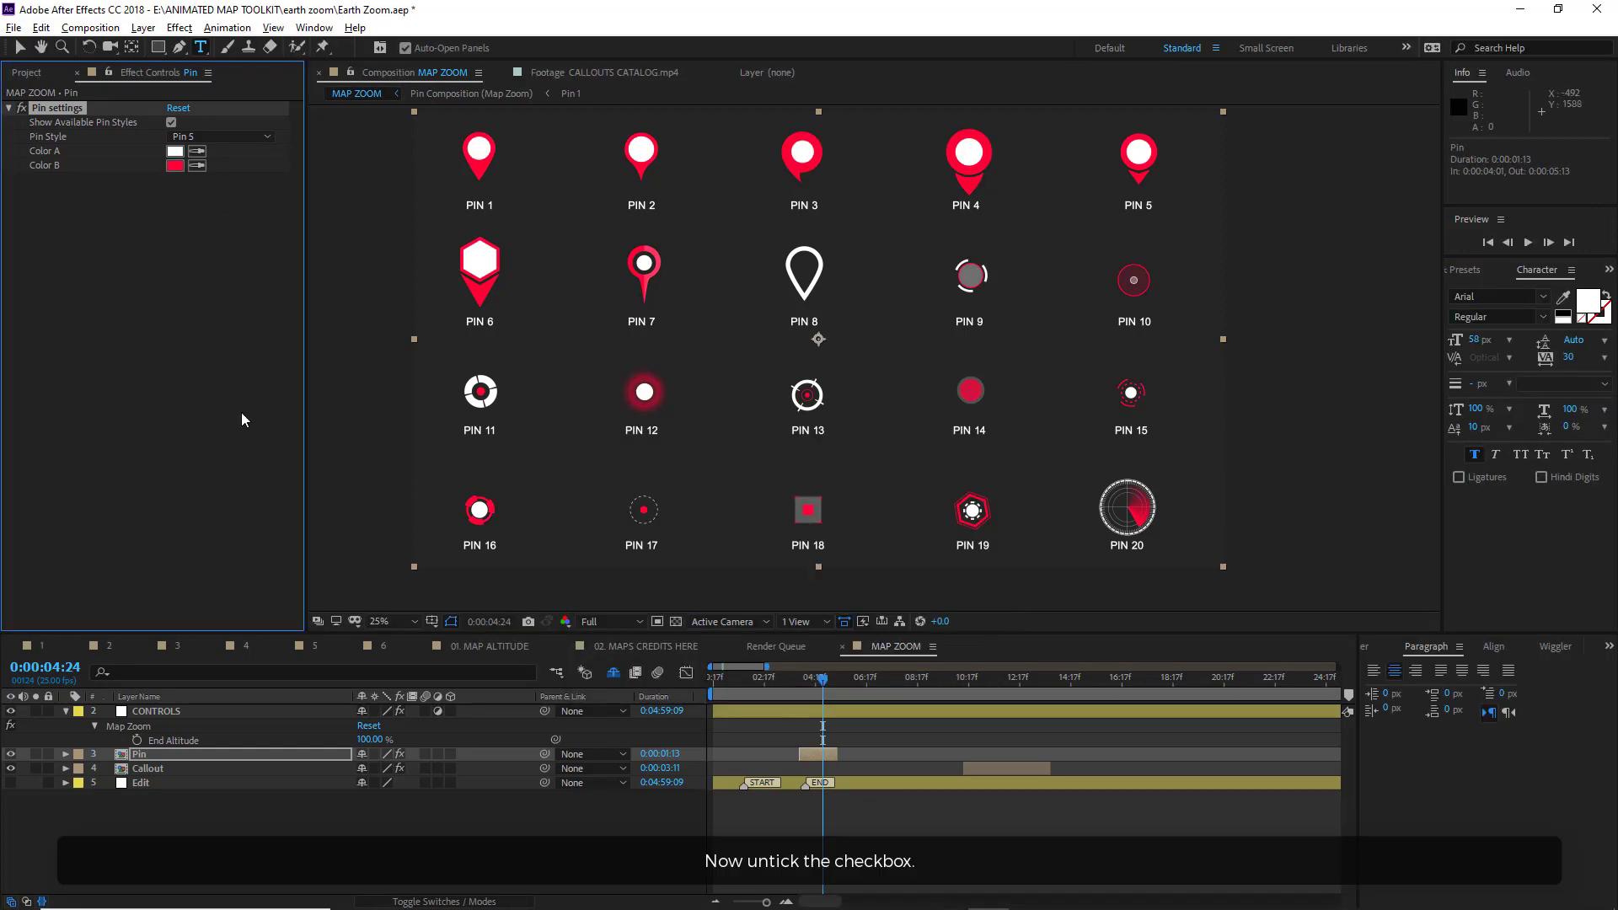
pyautogui.click(171, 123)
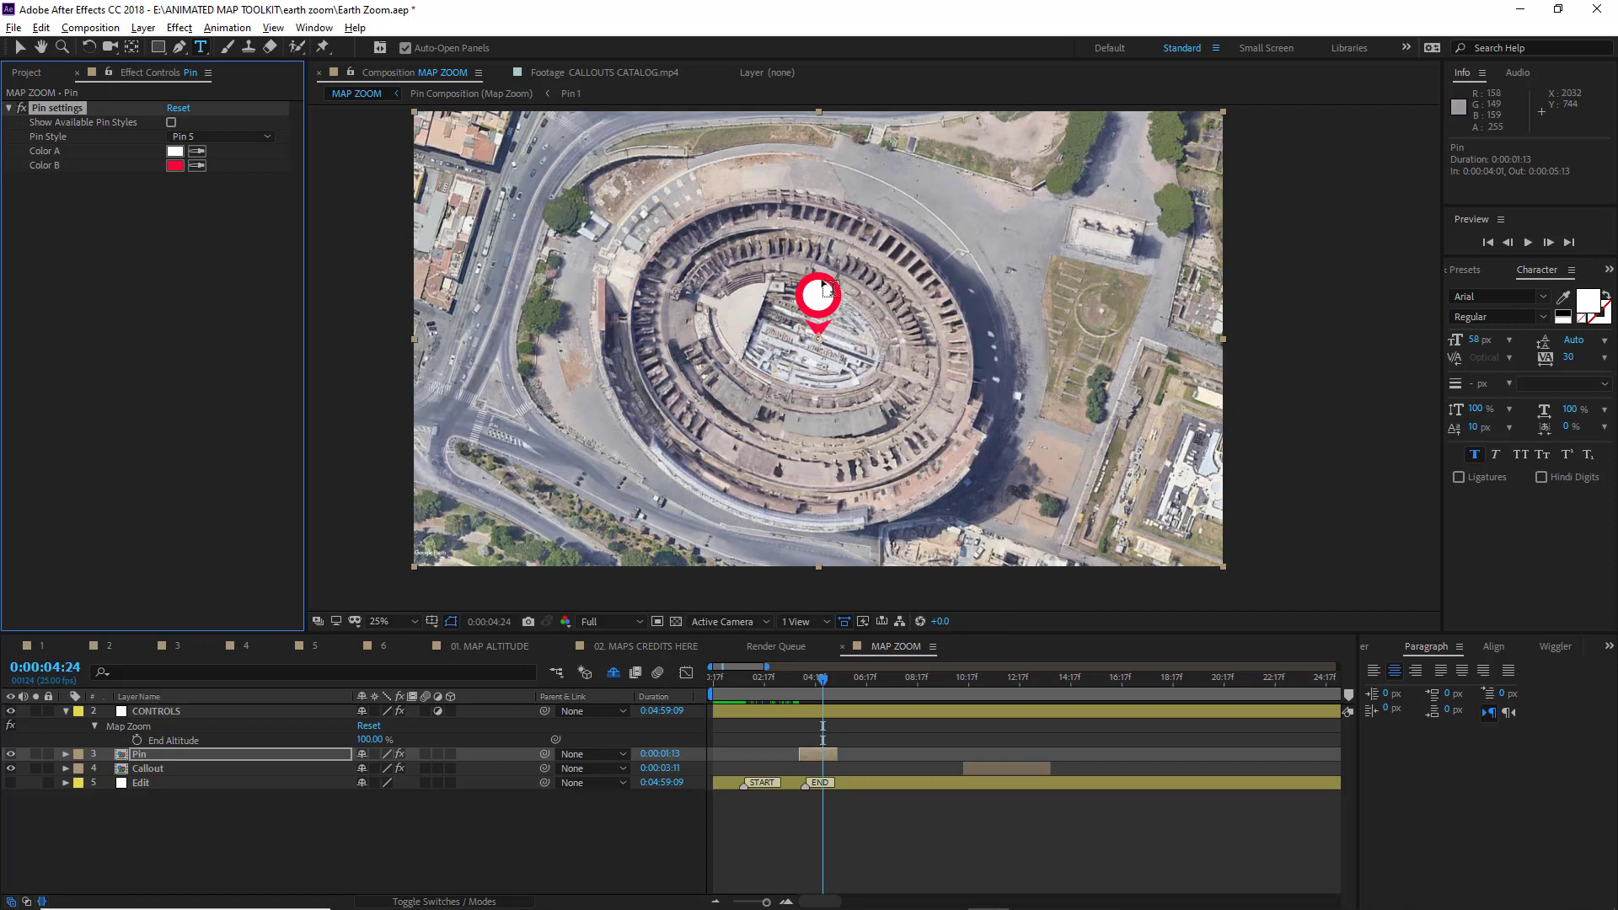
# Move the Callout layer in time so it starts at 0:00:04:02, then open the CALLOUTS CATALOG composition.
pyautogui.moveTo(985, 769); pyautogui.dragTo(820, 769)
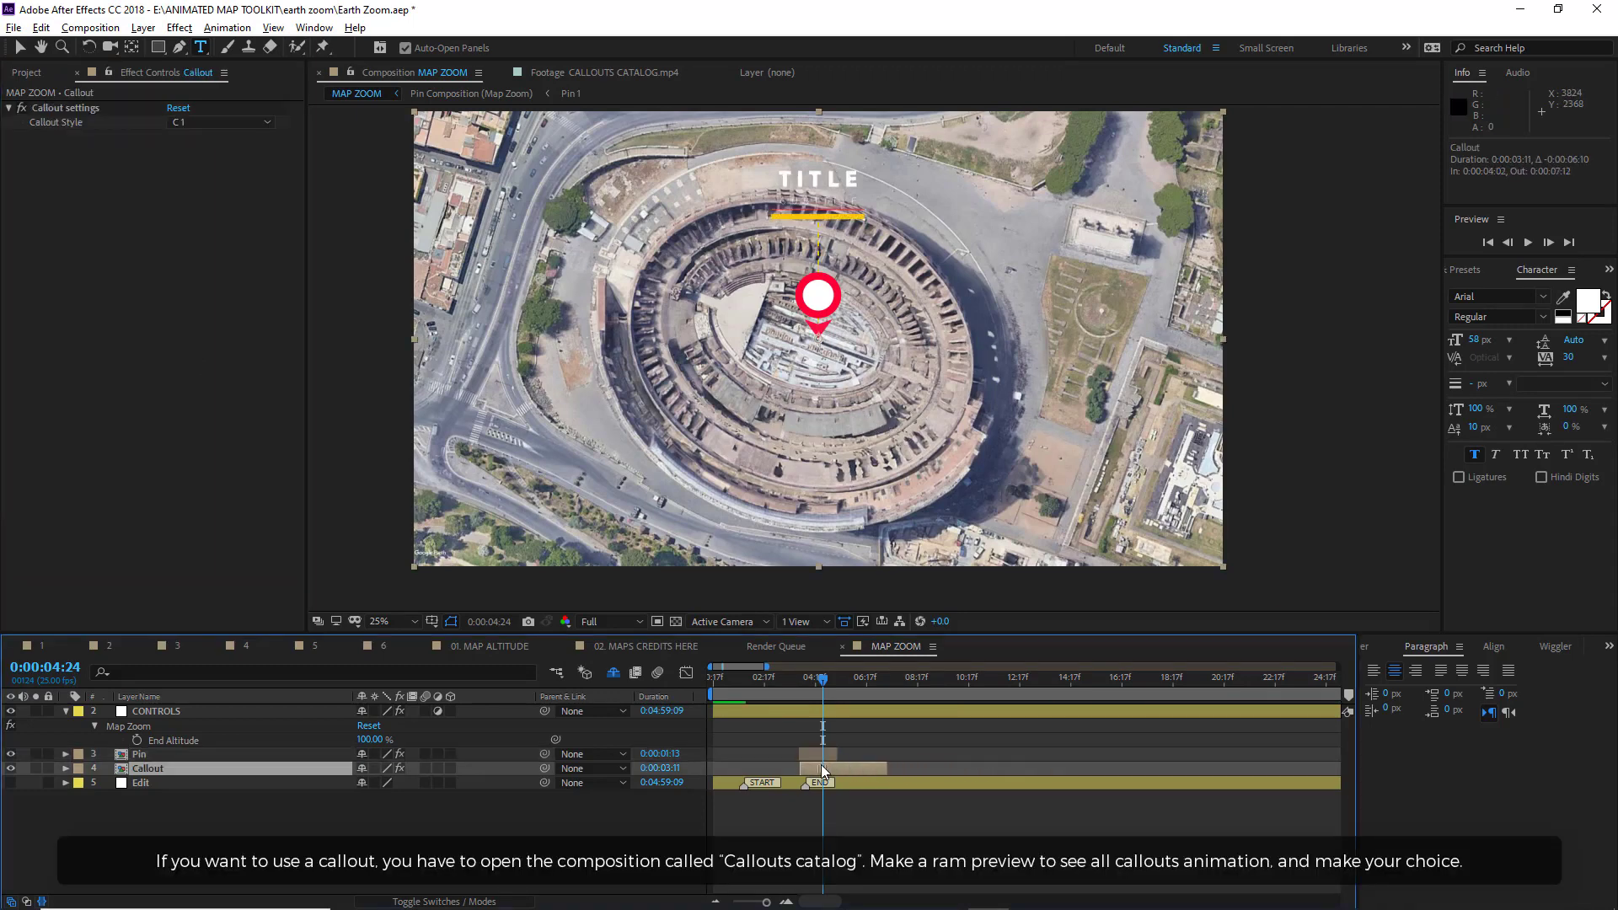
pyautogui.click(32, 74)
pyautogui.doubleClick(54, 450)
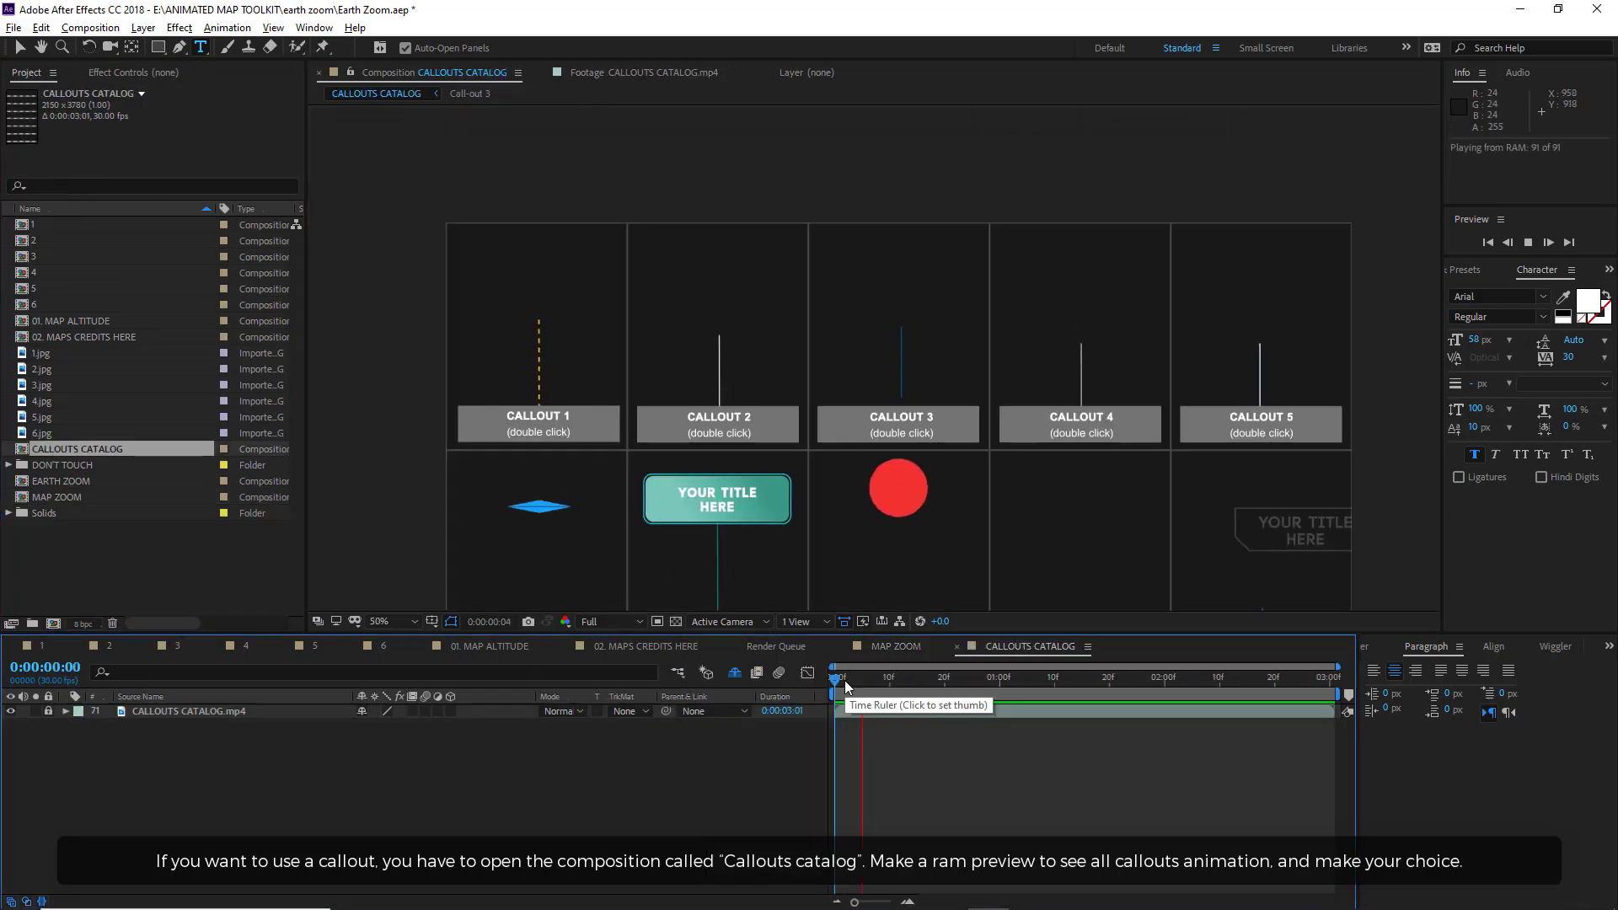
# Preview the animations in the callouts catalog and look through the available callout designs.
pyautogui.press('space')
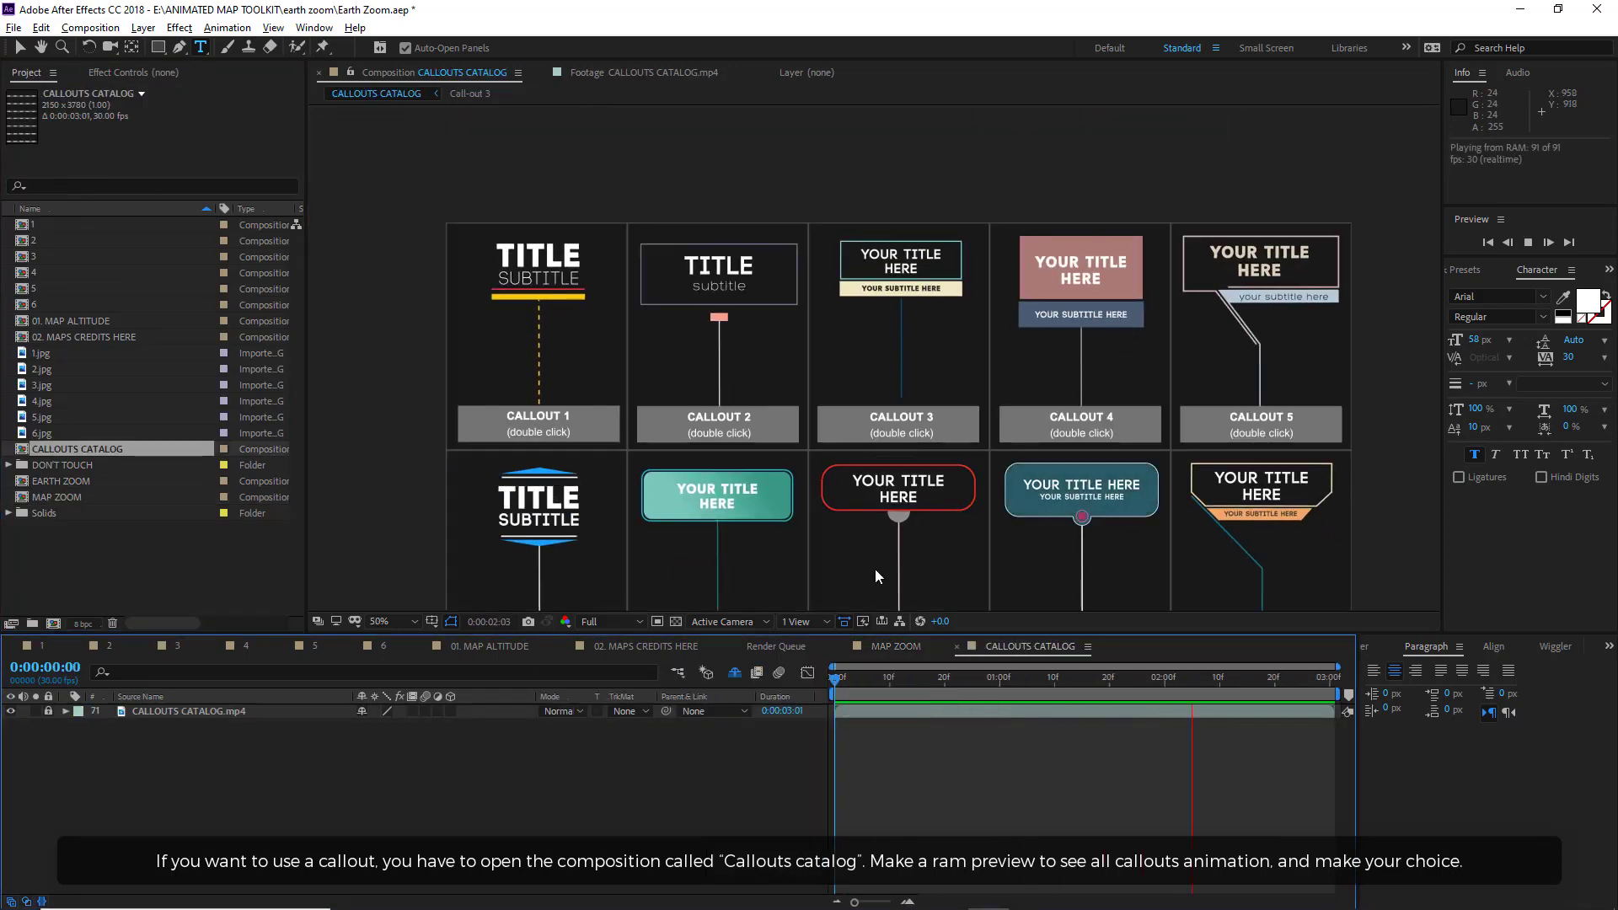
pyautogui.press('h')
pyautogui.moveTo(872, 566); pyautogui.dragTo(876, 240)
pyautogui.moveTo(822, 534)
pyautogui.mouseDown()
pyautogui.moveTo(845, 444)
pyautogui.moveTo(847, 308)
pyautogui.moveTo(870, 470)
pyautogui.moveTo(867, 623)
pyautogui.mouseUp()
pyautogui.moveTo(889, 450); pyautogui.dragTo(893, 605)
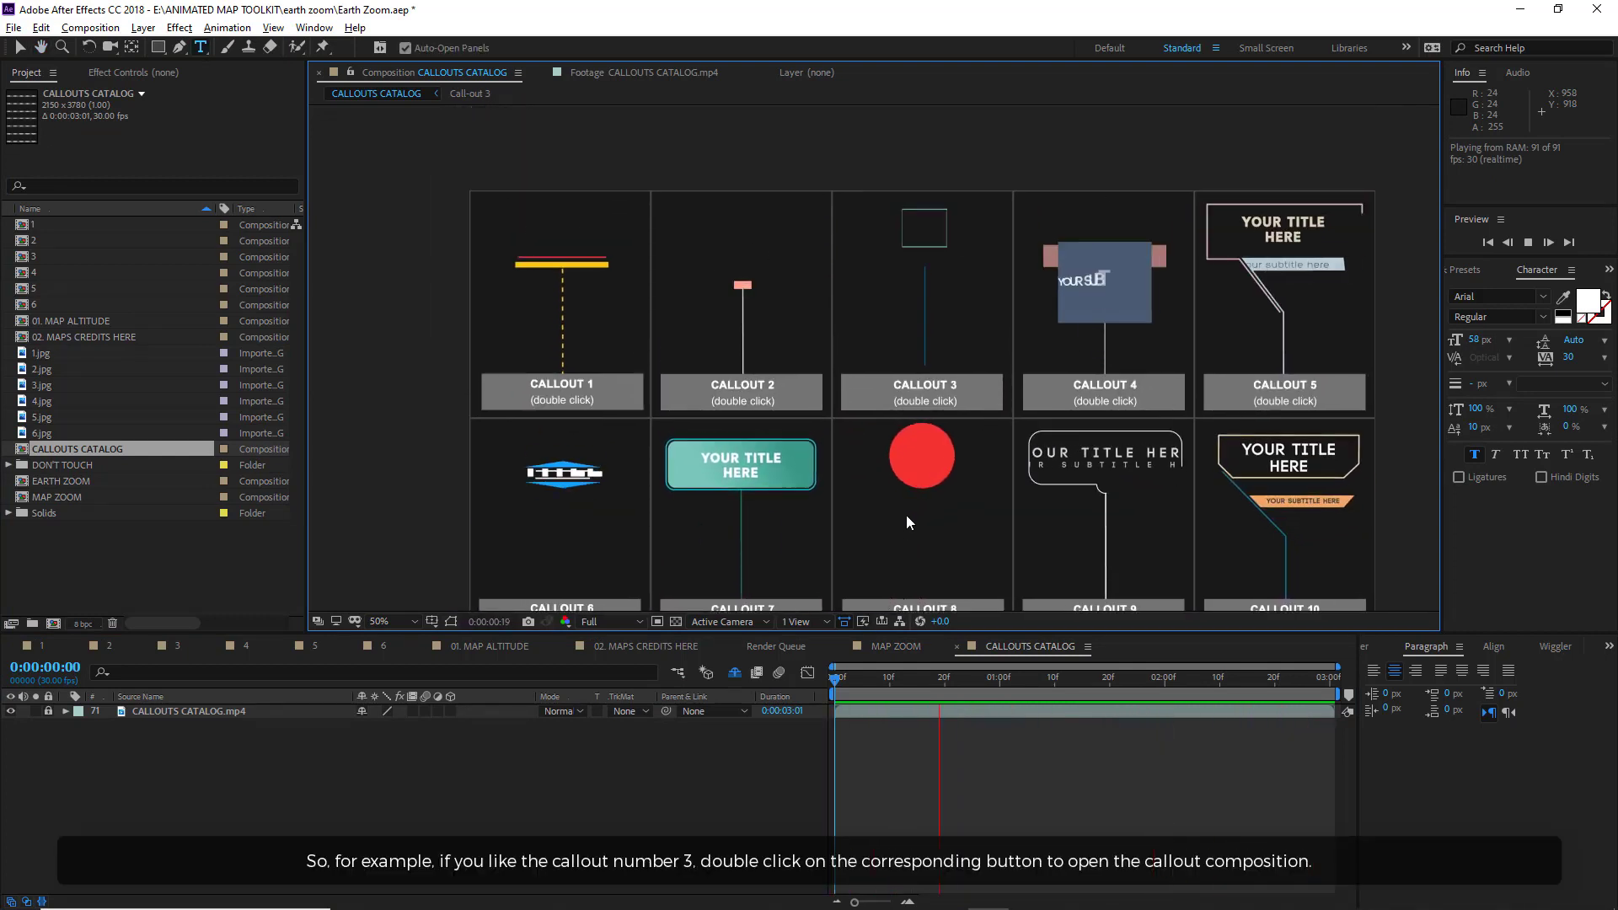
pyautogui.click(1039, 677)
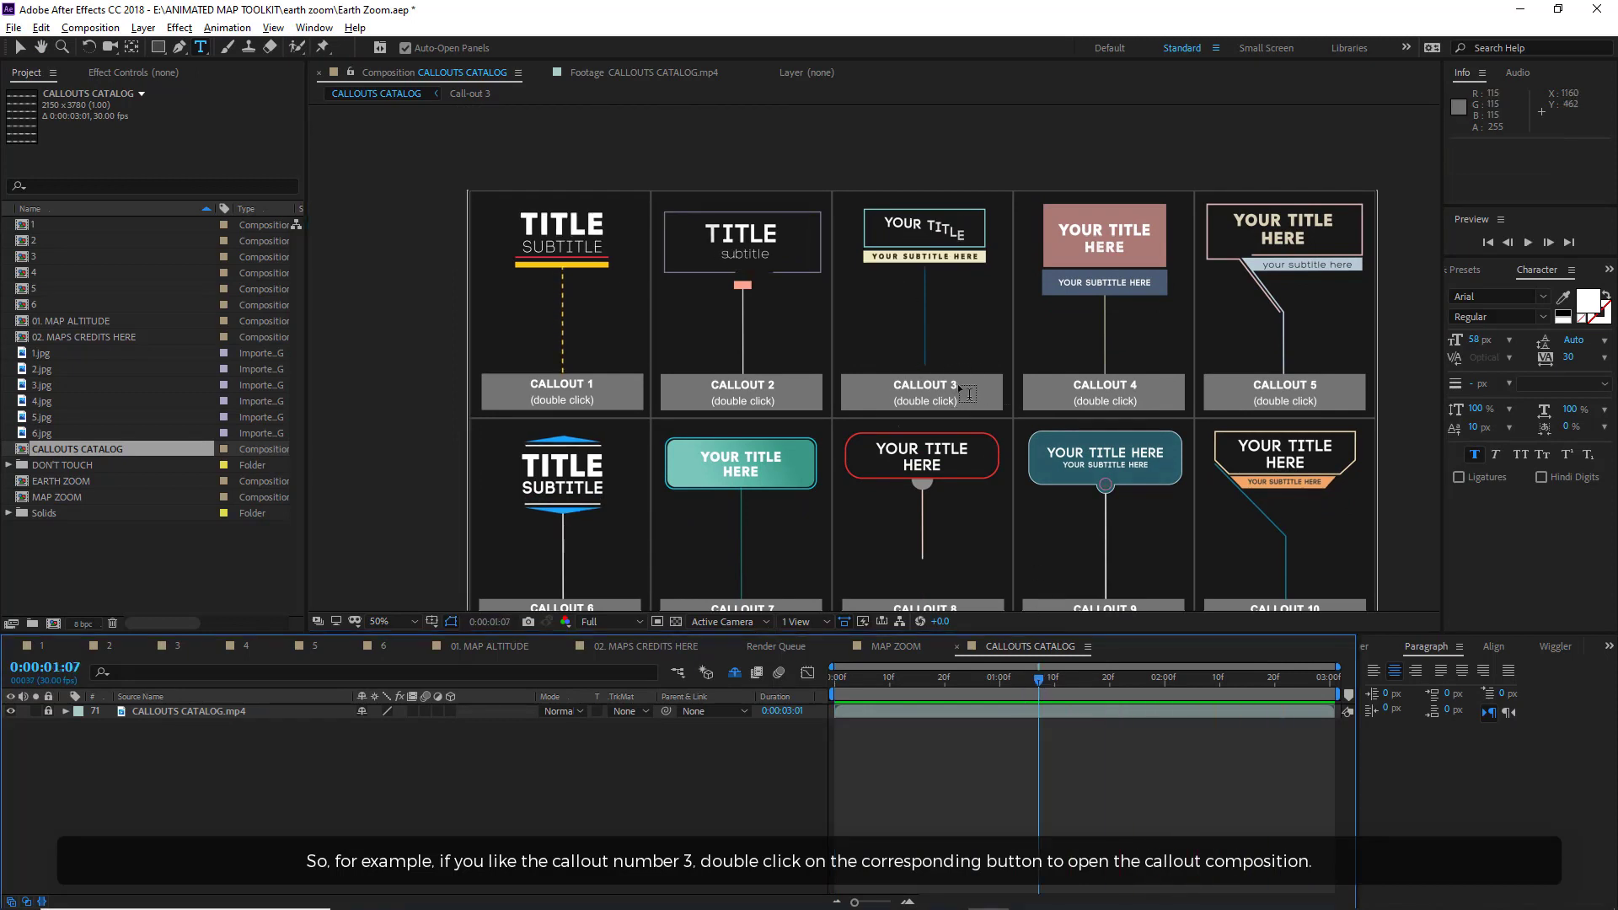
# Open the Callout 3 composition from the catalog and go to 0:00:02:02.
pyautogui.click(19, 47)
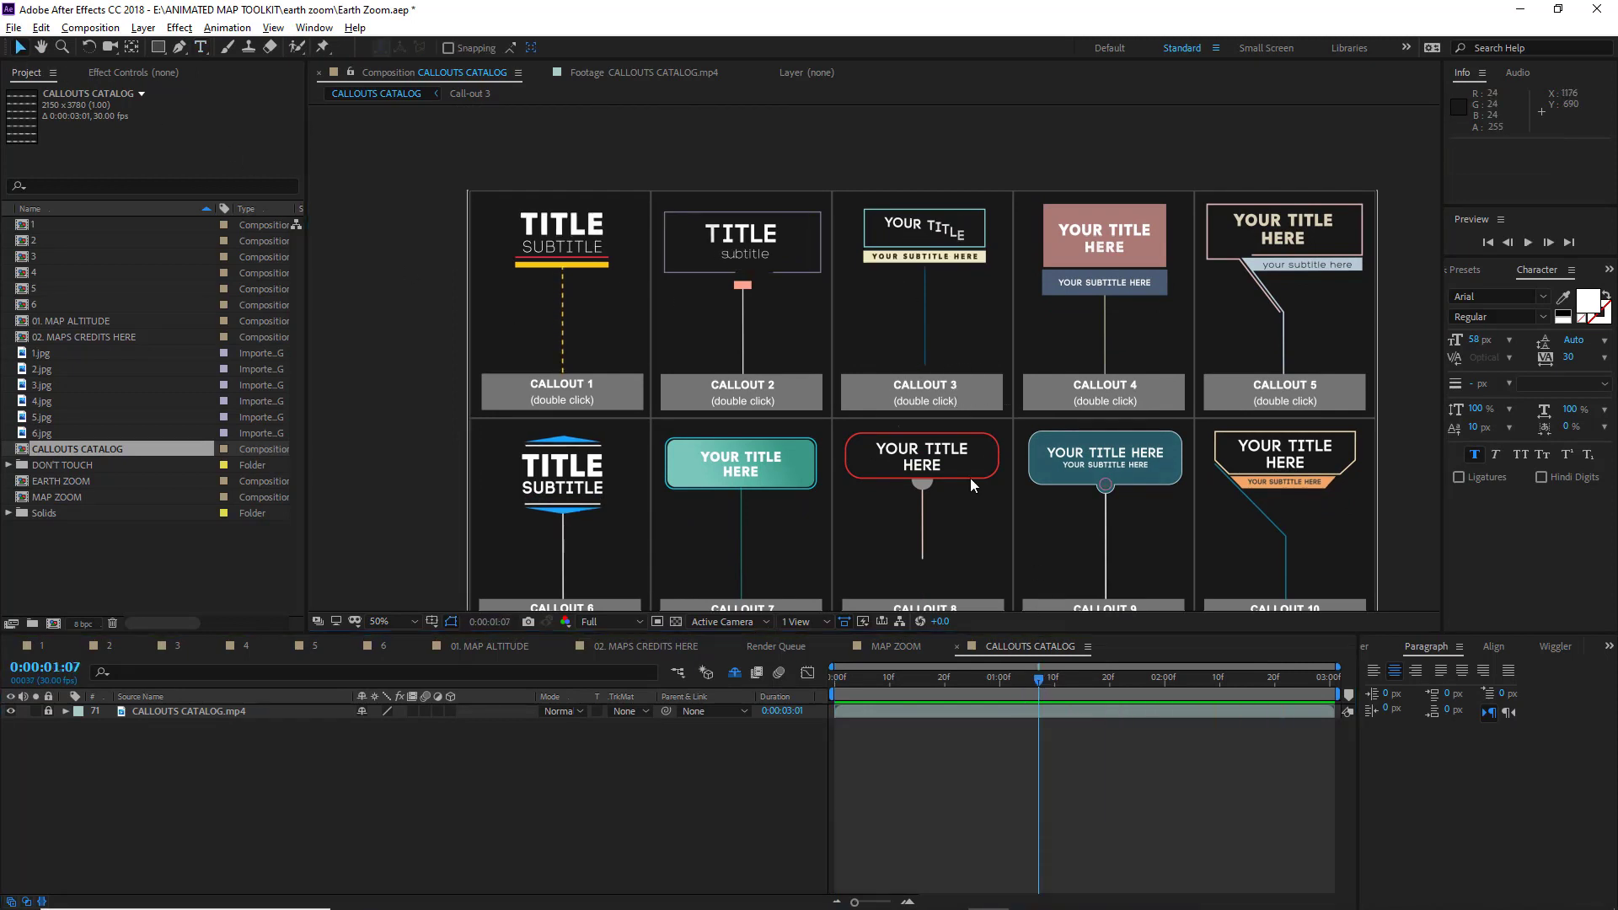
pyautogui.doubleClick(935, 401)
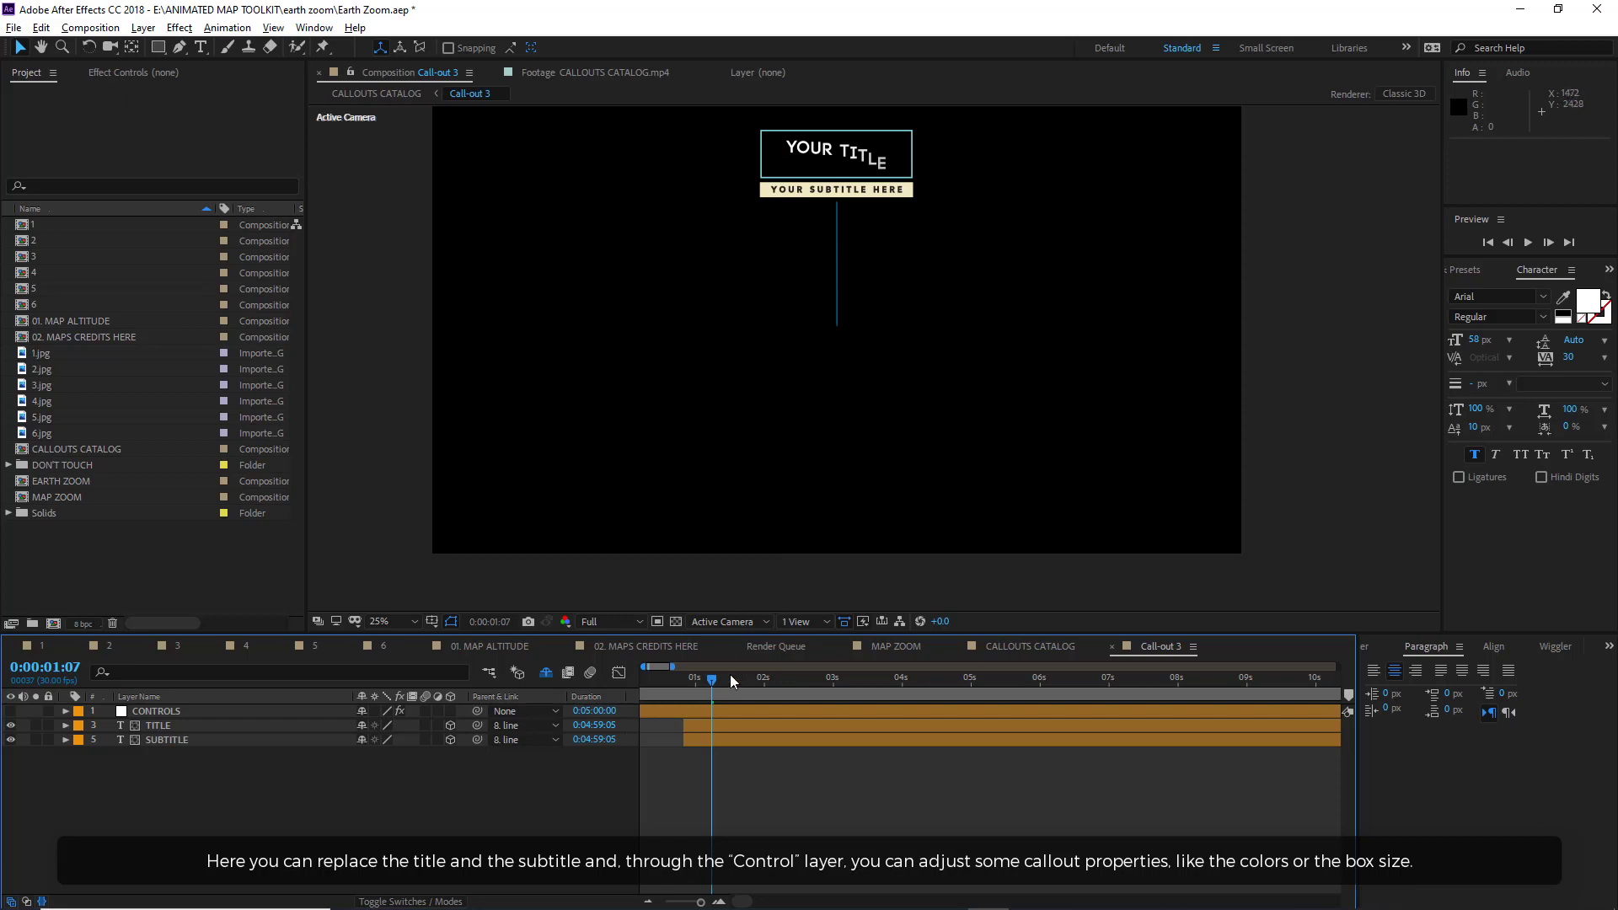
pyautogui.moveTo(714, 685); pyautogui.dragTo(768, 685)
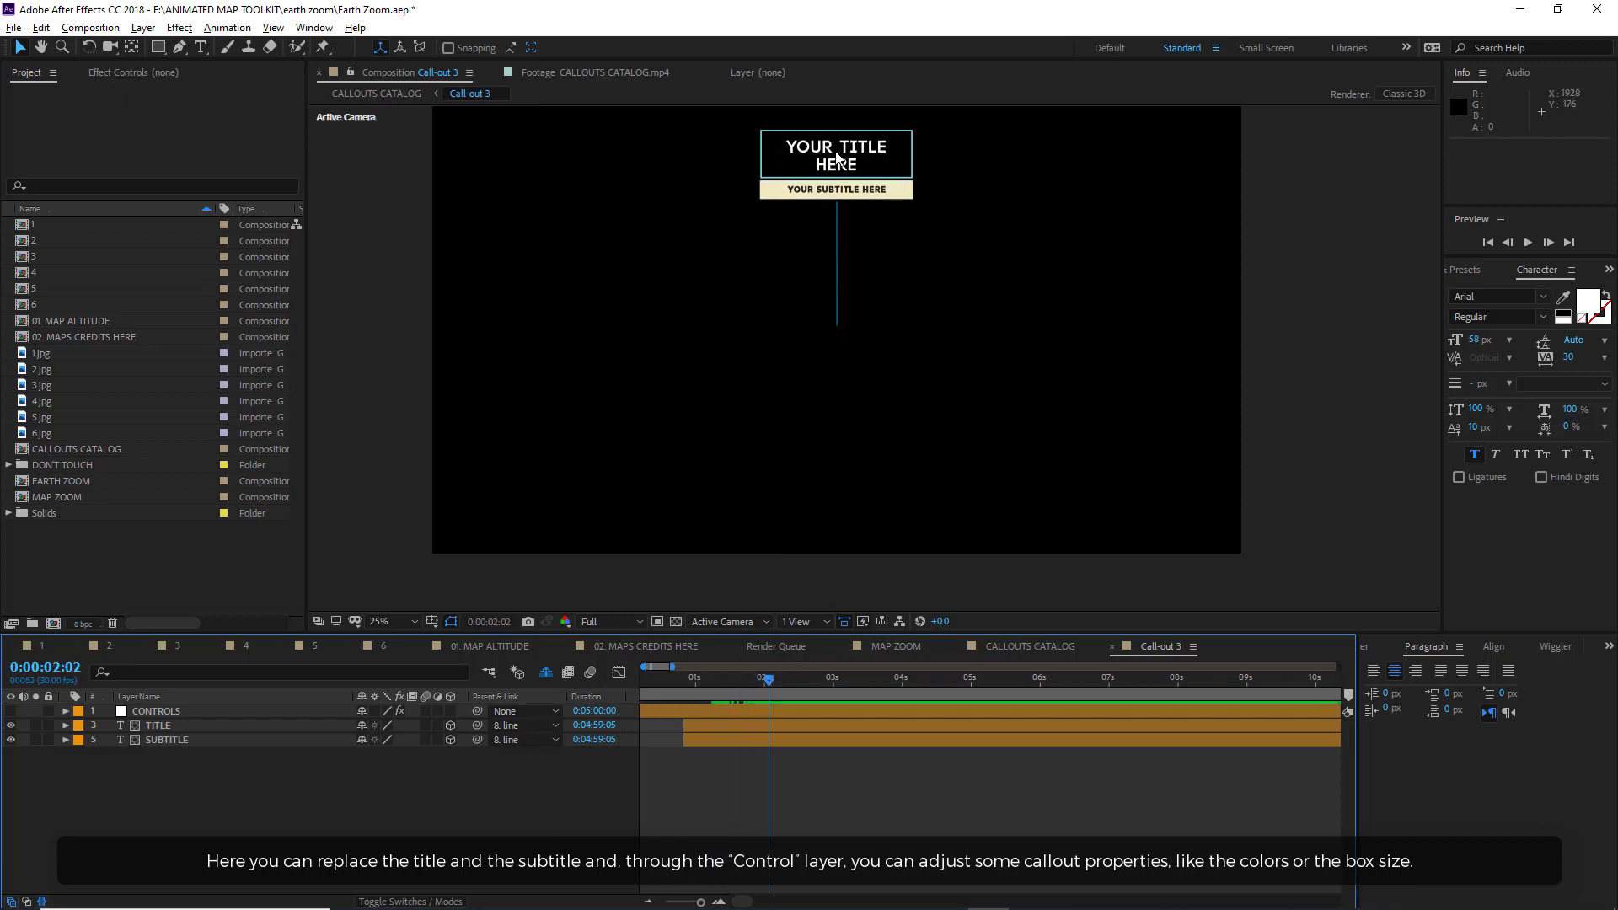
# Replace the callout's title with COLOSSEUM, move it down to the middle of its box and preview the animation.
pyautogui.click(839, 157)
pyautogui.doubleClick(840, 175)
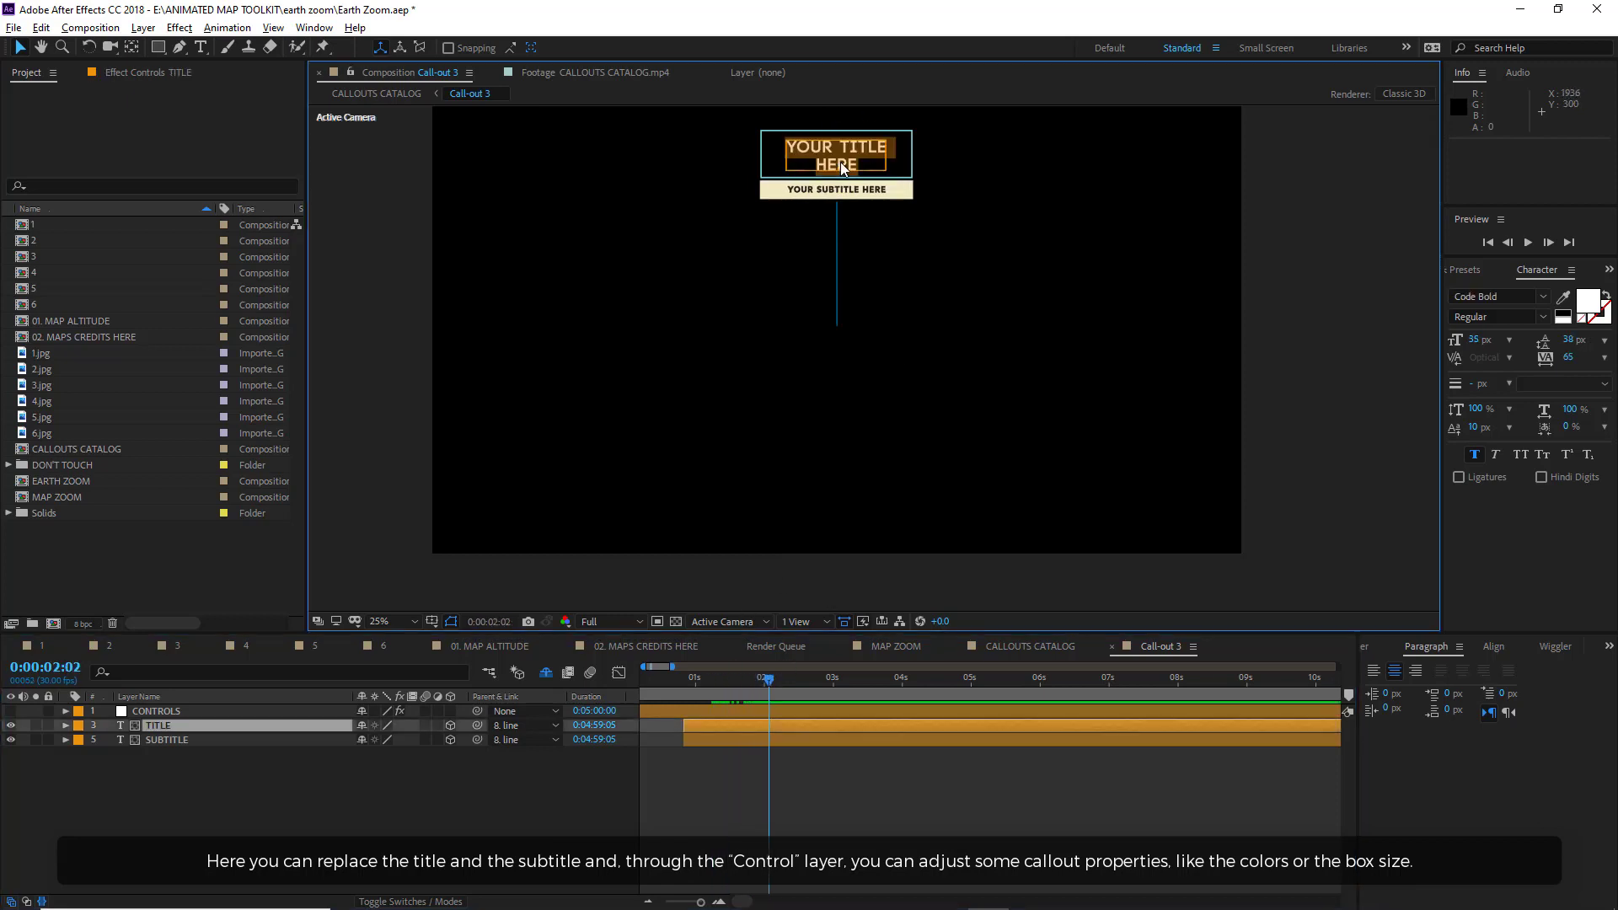
pyautogui.write('COLOSSEUM')
pyautogui.click(42, 61)
pyautogui.click(794, 148)
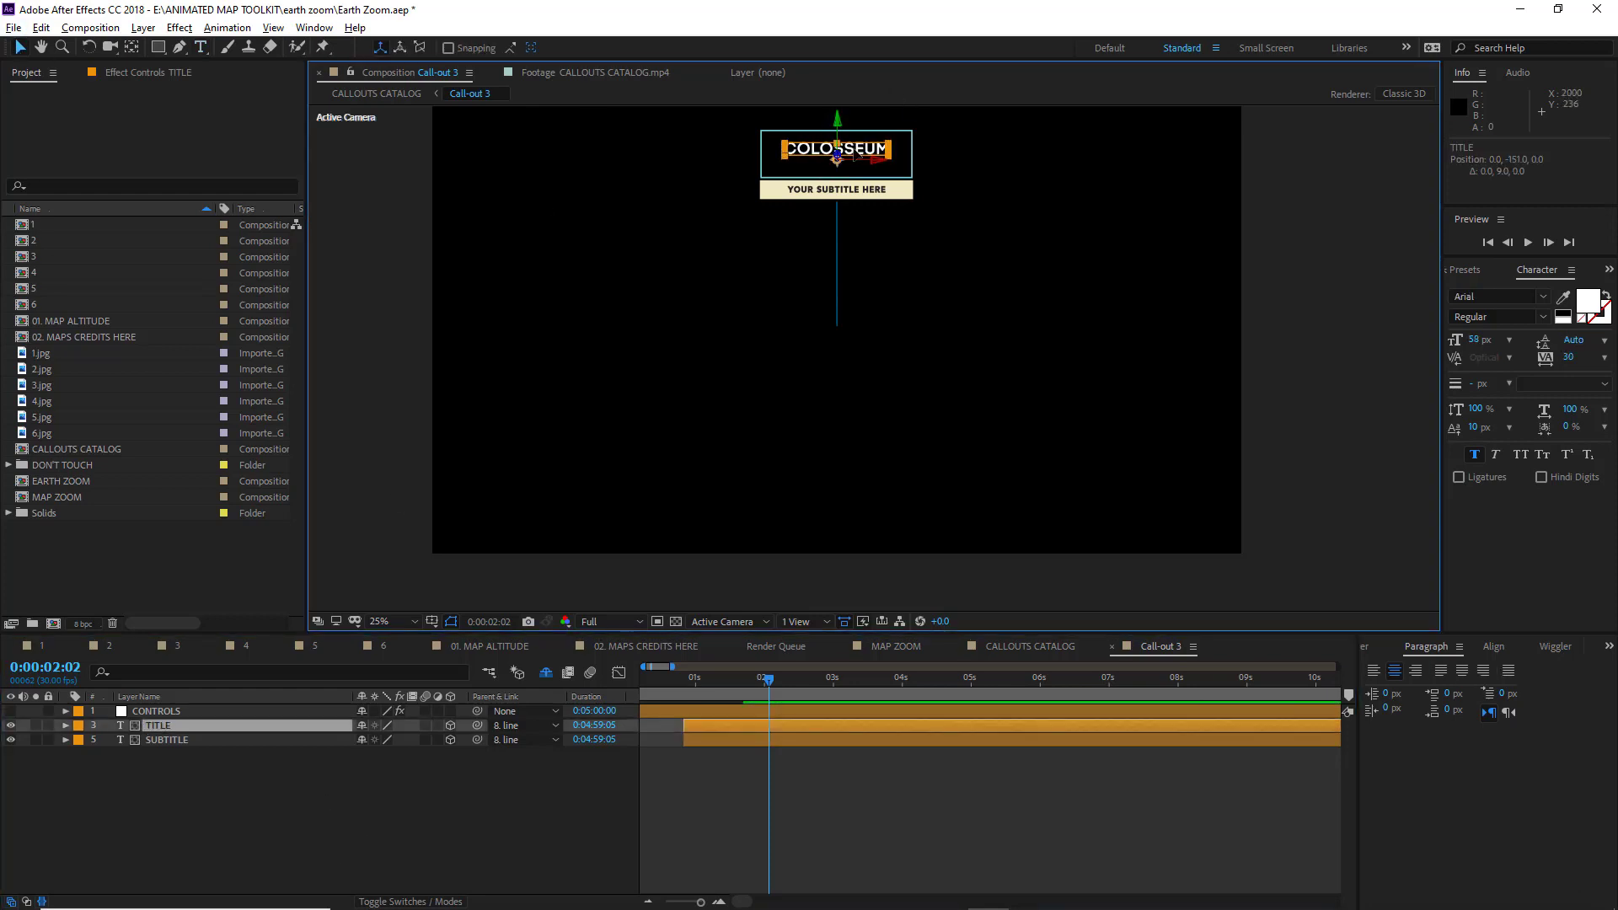
pyautogui.click(902, 303)
pyautogui.moveTo(768, 679); pyautogui.dragTo(695, 692)
pyautogui.press('space')
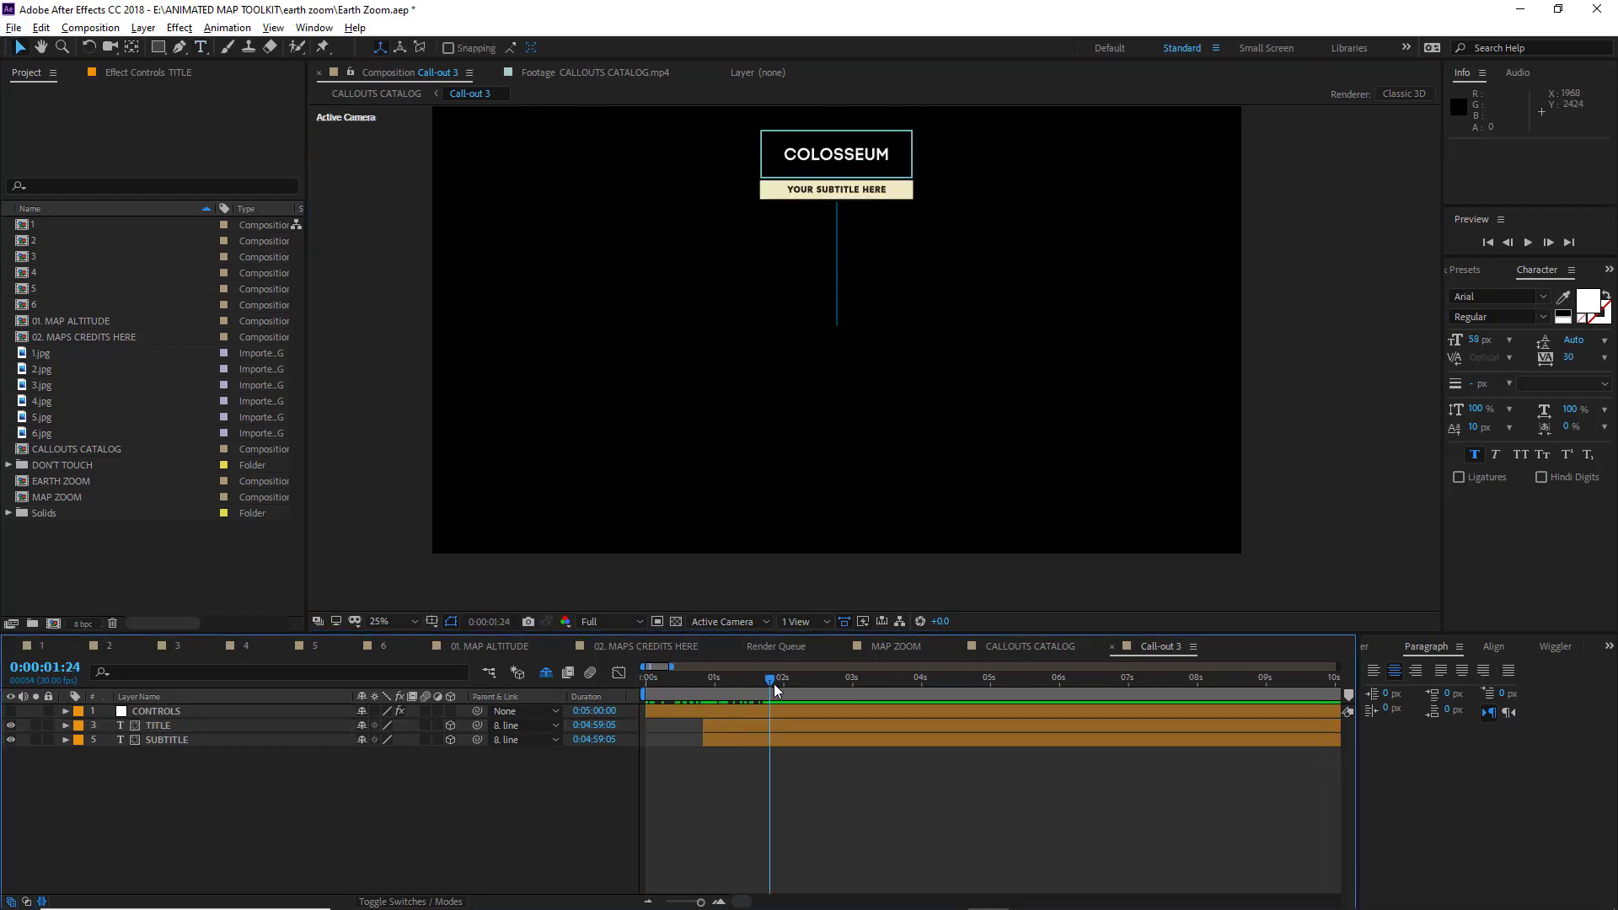
# On the callout's CONTROLS layer, set COLOR 1 to yellow, COLOR 2 to pink and COLOR 3 to dark grey.
pyautogui.click(155, 712)
pyautogui.click(156, 74)
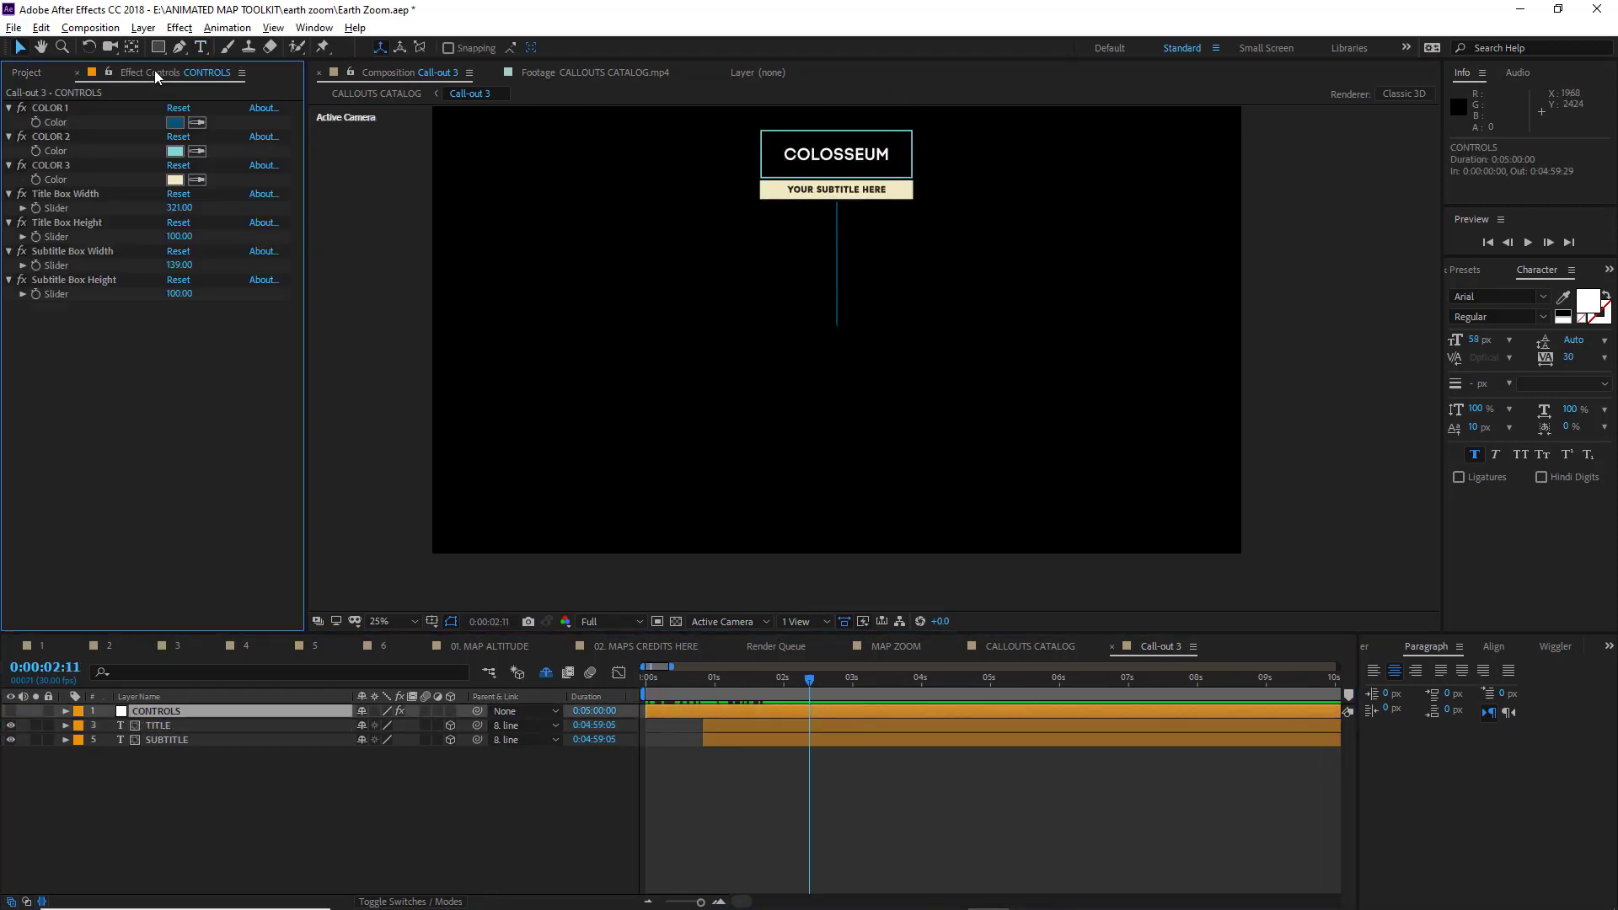
pyautogui.click(174, 122)
pyautogui.click(951, 476)
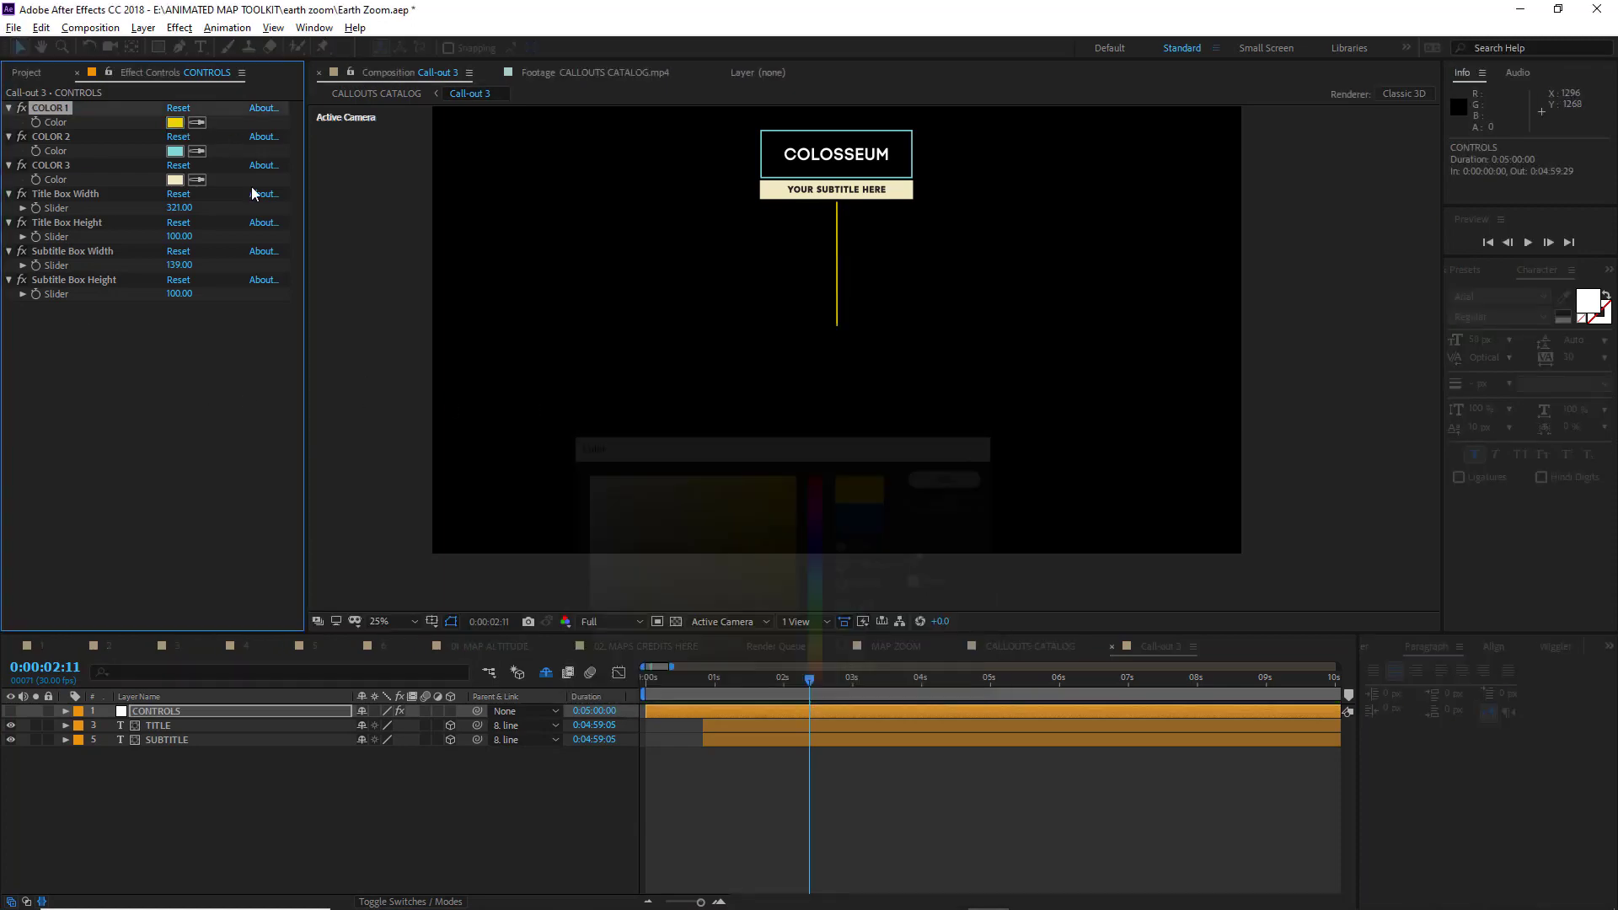
pyautogui.click(174, 151)
pyautogui.click(669, 505)
pyautogui.click(951, 476)
pyautogui.click(174, 179)
pyautogui.click(658, 491)
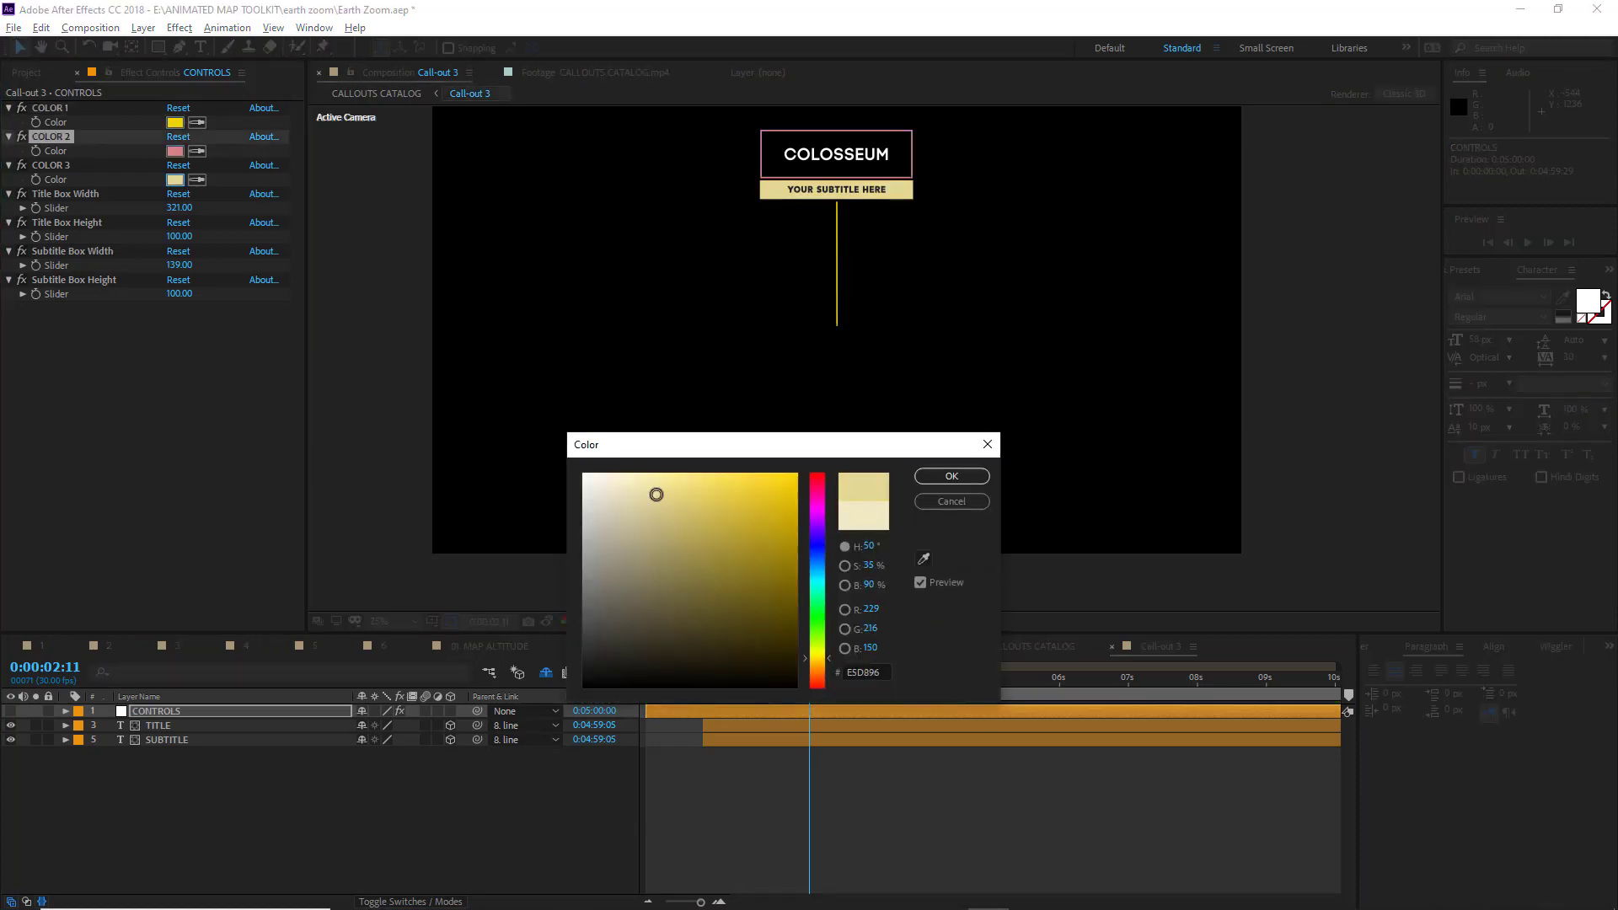
pyautogui.moveTo(657, 491); pyautogui.dragTo(614, 621)
pyautogui.press('Return')
# Make the subtitle text white and set Title Box Width to 256, Subtitle Box Width to 111 and Subtitle Box Height to 101.
pyautogui.doubleClick(848, 200)
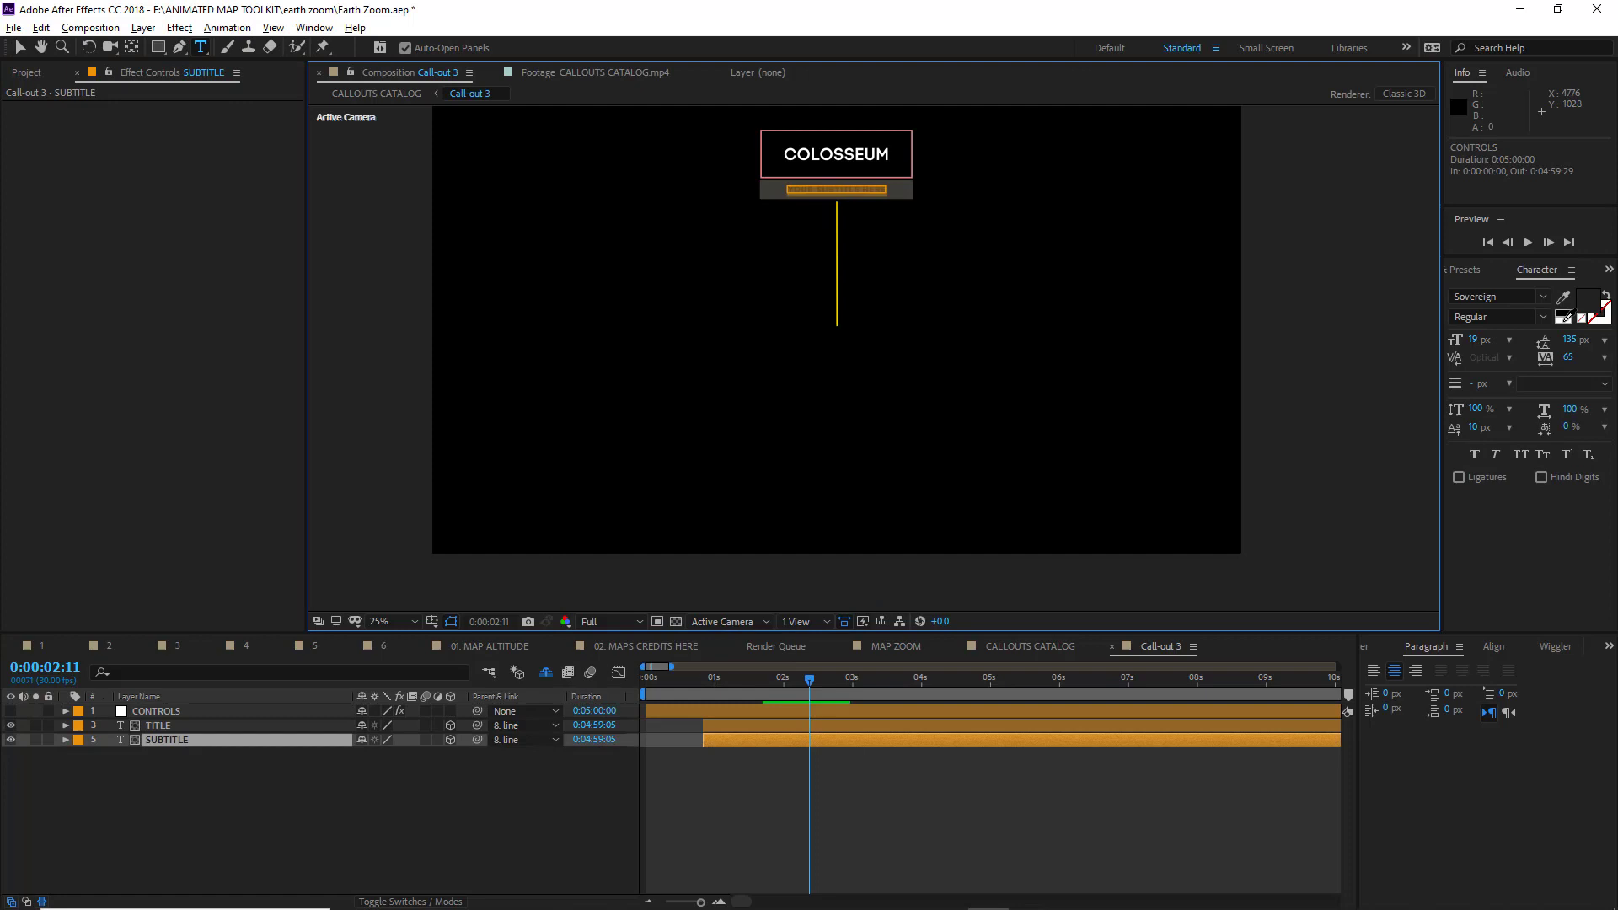
pyautogui.click(156, 711)
pyautogui.moveTo(179, 207); pyautogui.dragTo(126, 217)
pyautogui.moveTo(180, 265)
pyautogui.mouseDown()
pyautogui.moveTo(156, 265)
pyautogui.moveTo(181, 295)
pyautogui.mouseUp()
pyautogui.click(172, 375)
pyautogui.click(572, 776)
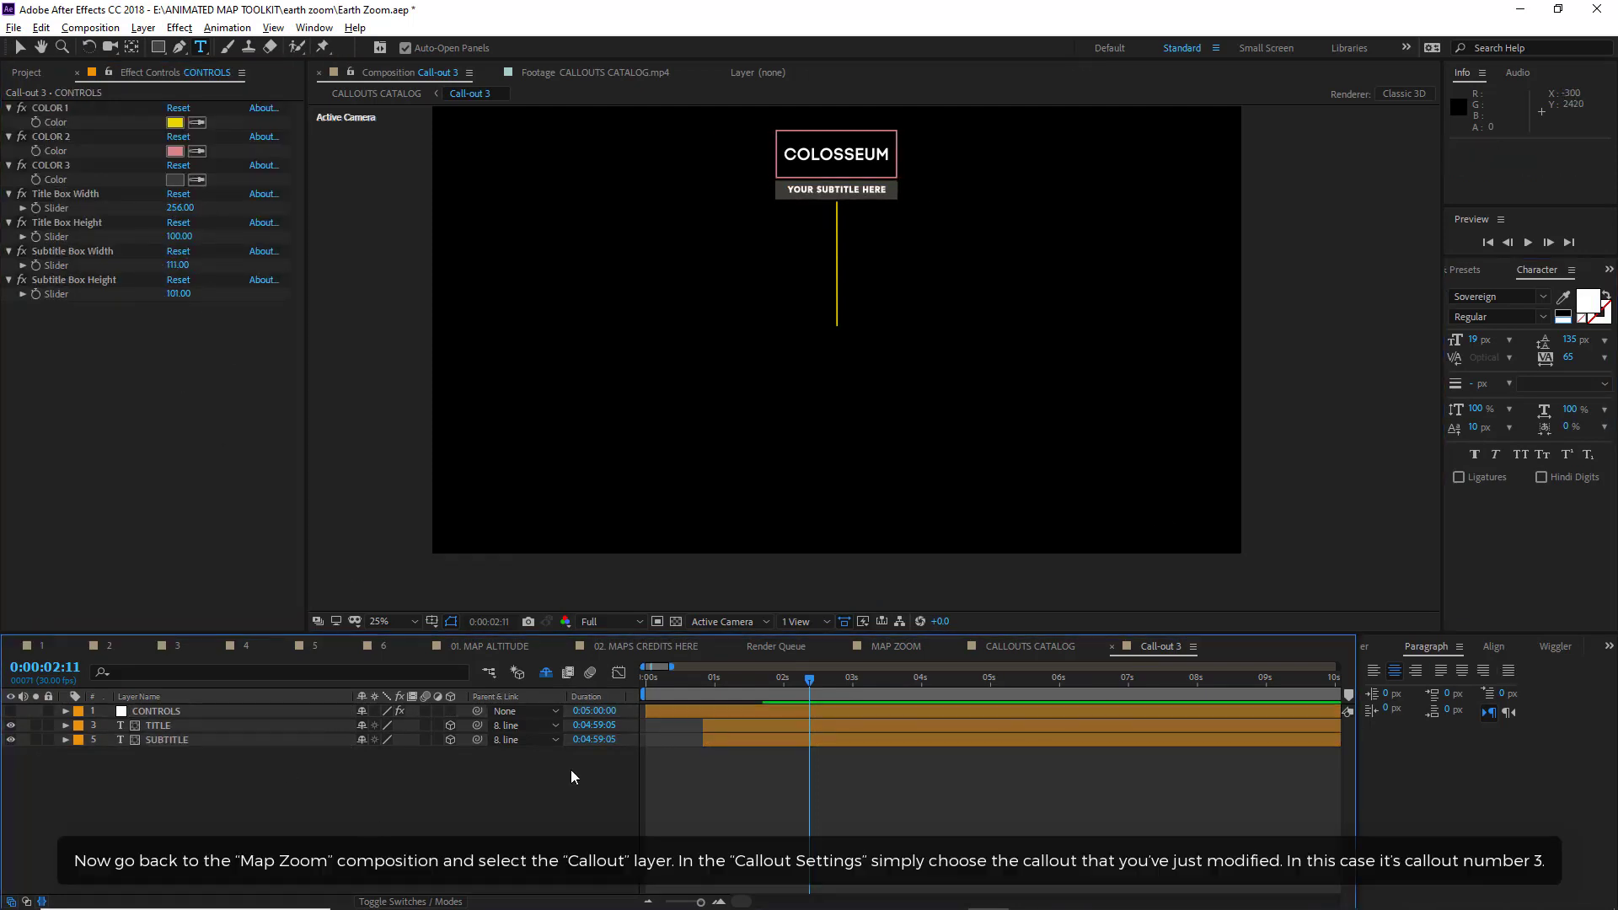
# Return to the MAP ZOOM composition, set the Callout layer's Callout Style to callout 3 and preview the zoom.
pyautogui.click(901, 646)
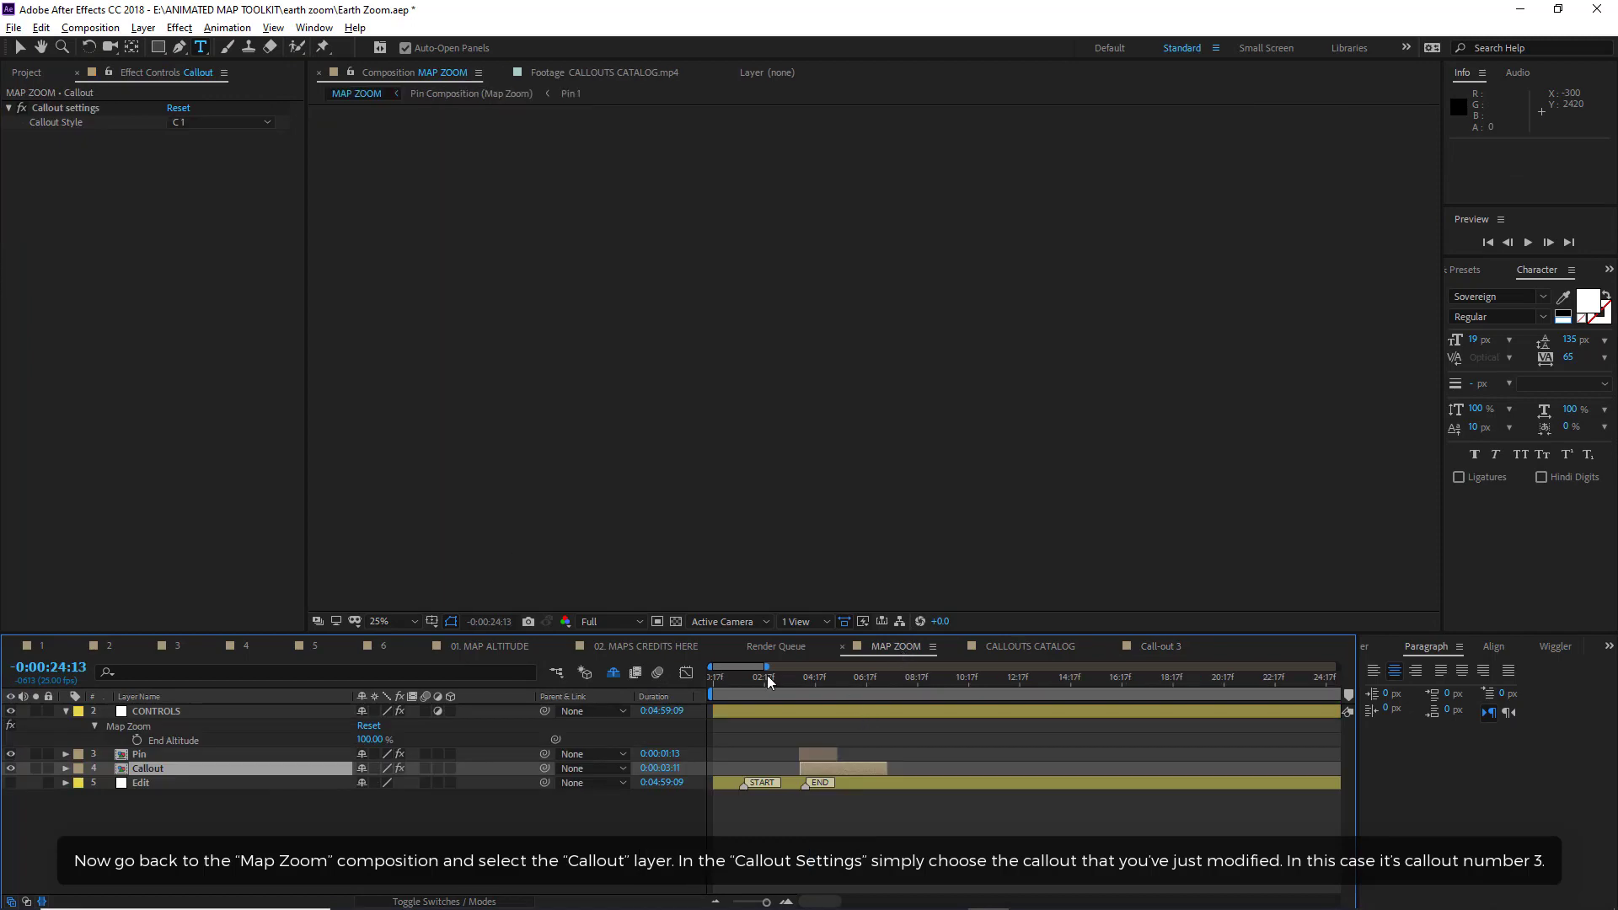
pyautogui.moveTo(769, 680); pyautogui.dragTo(825, 679)
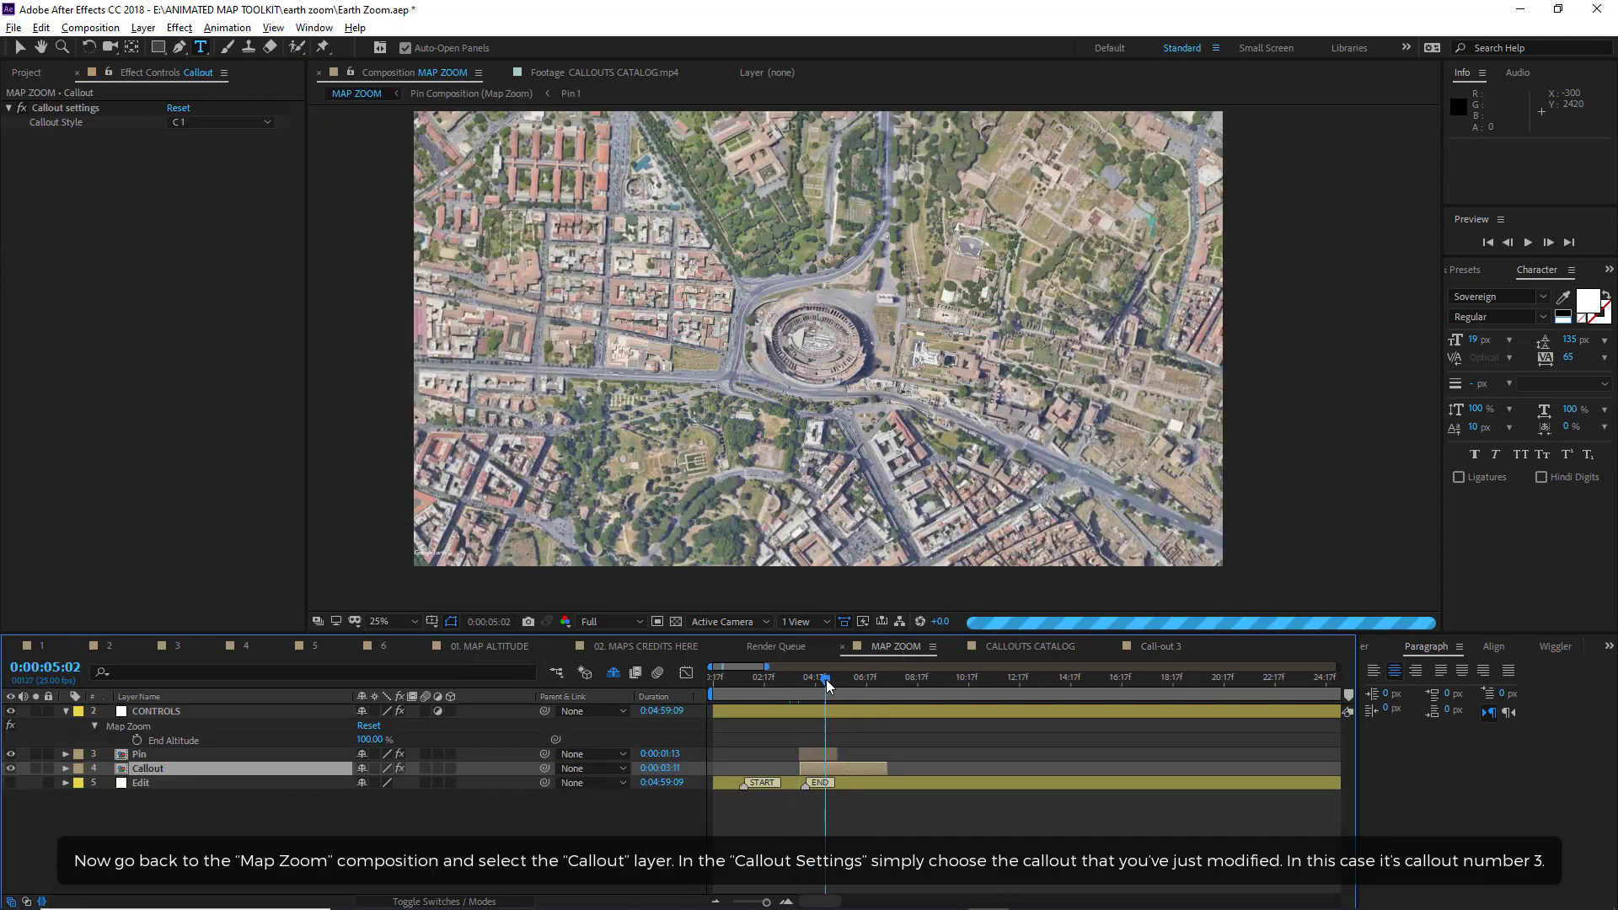
pyautogui.click(843, 772)
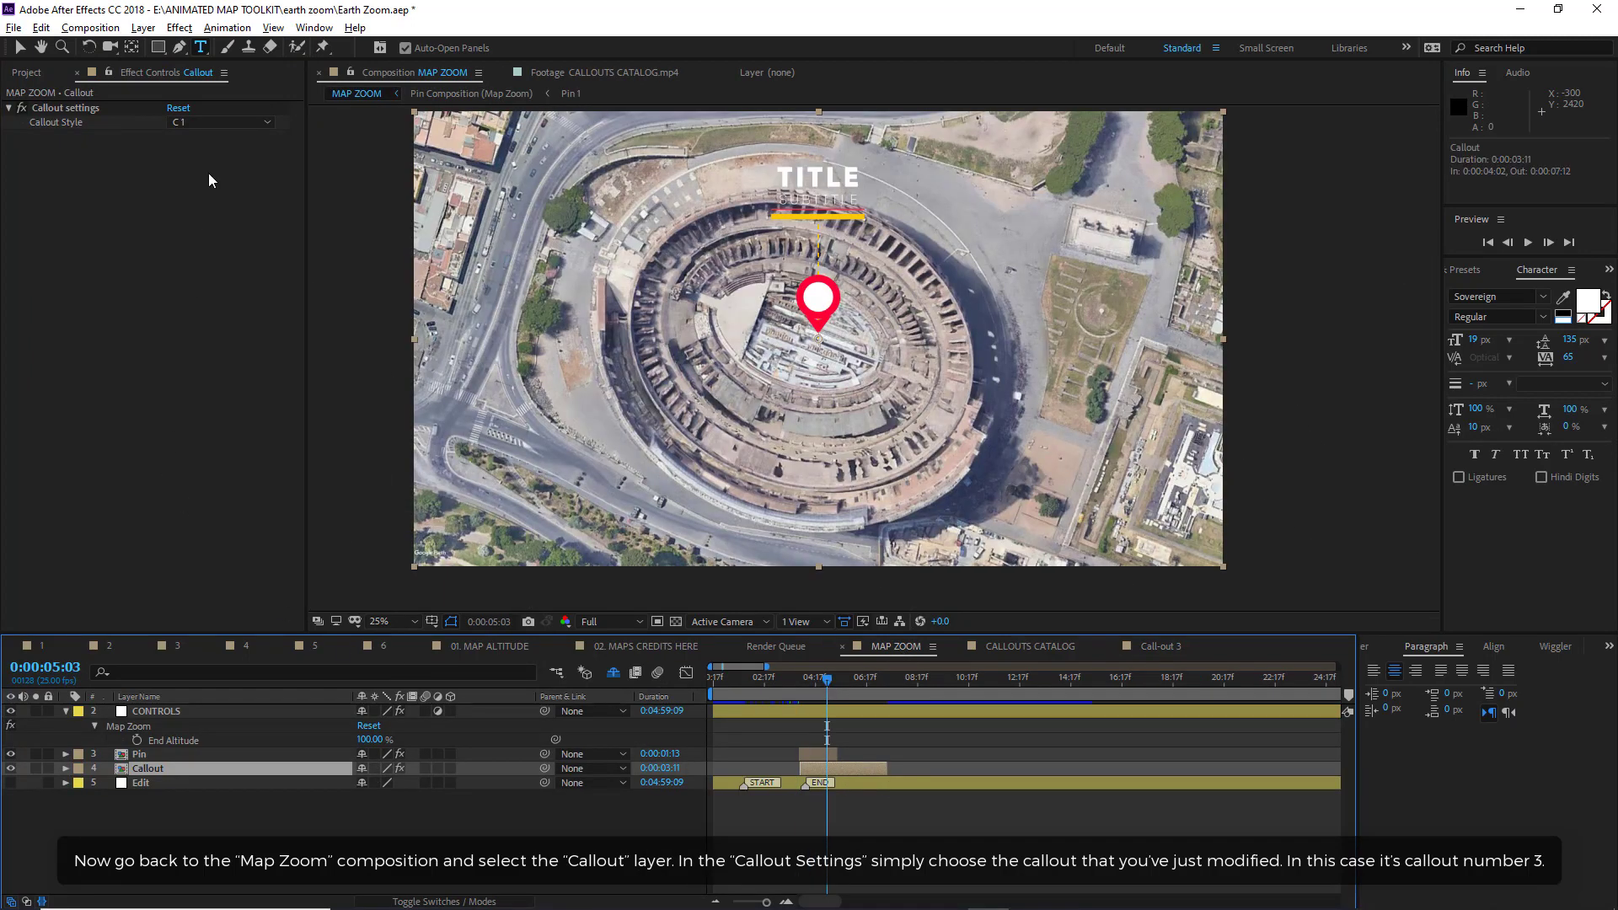
pyautogui.click(212, 120)
pyautogui.click(220, 180)
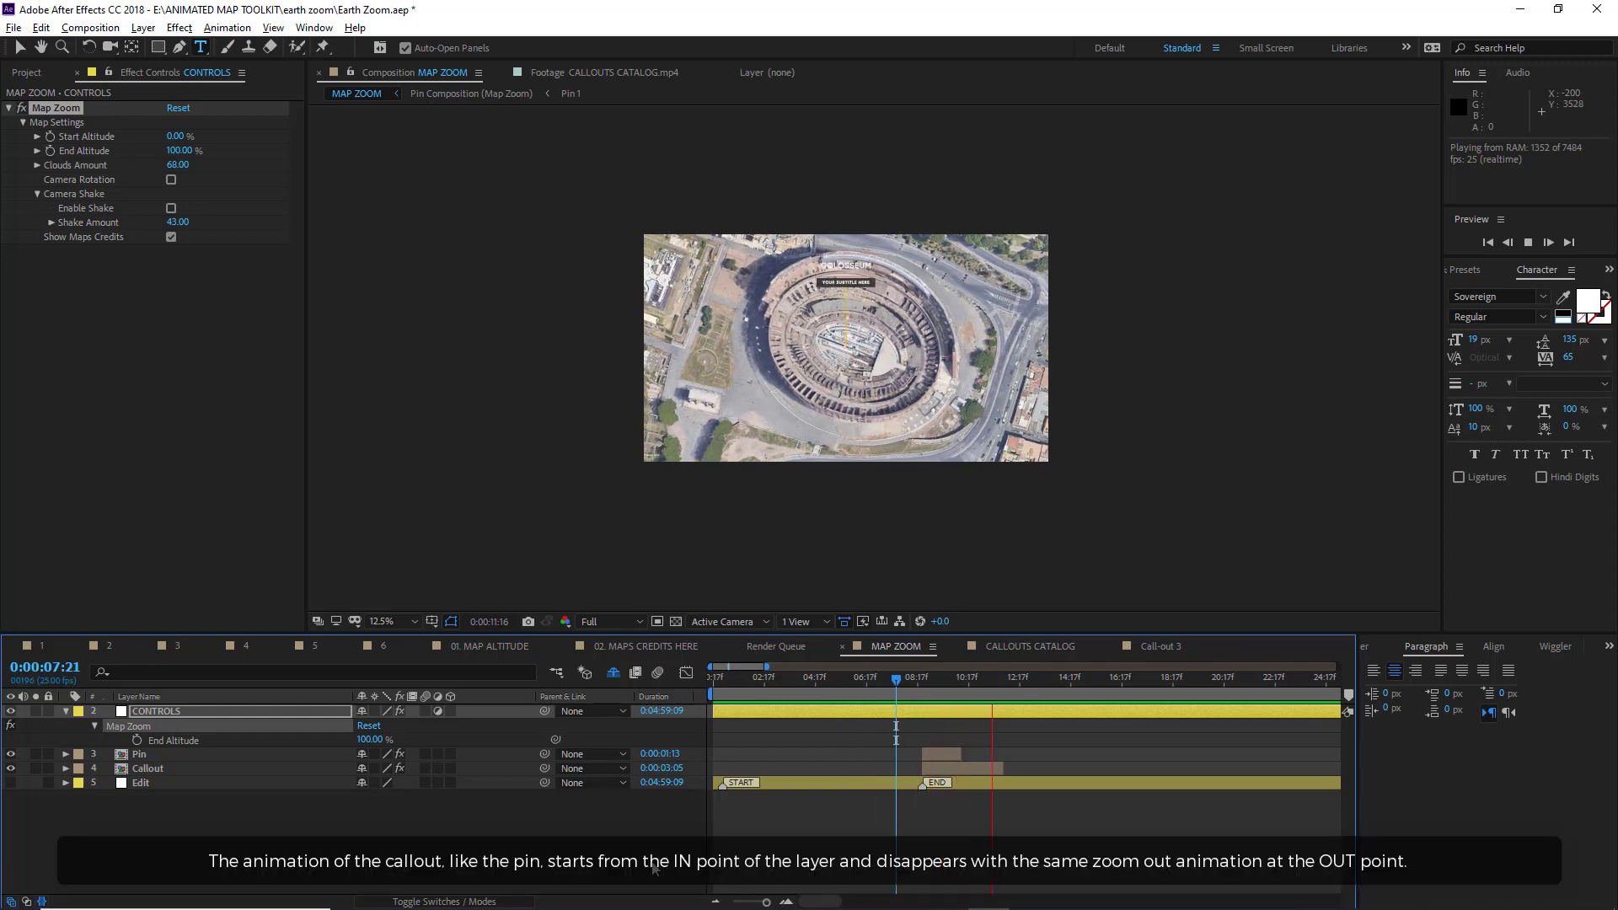
pyautogui.press('space')
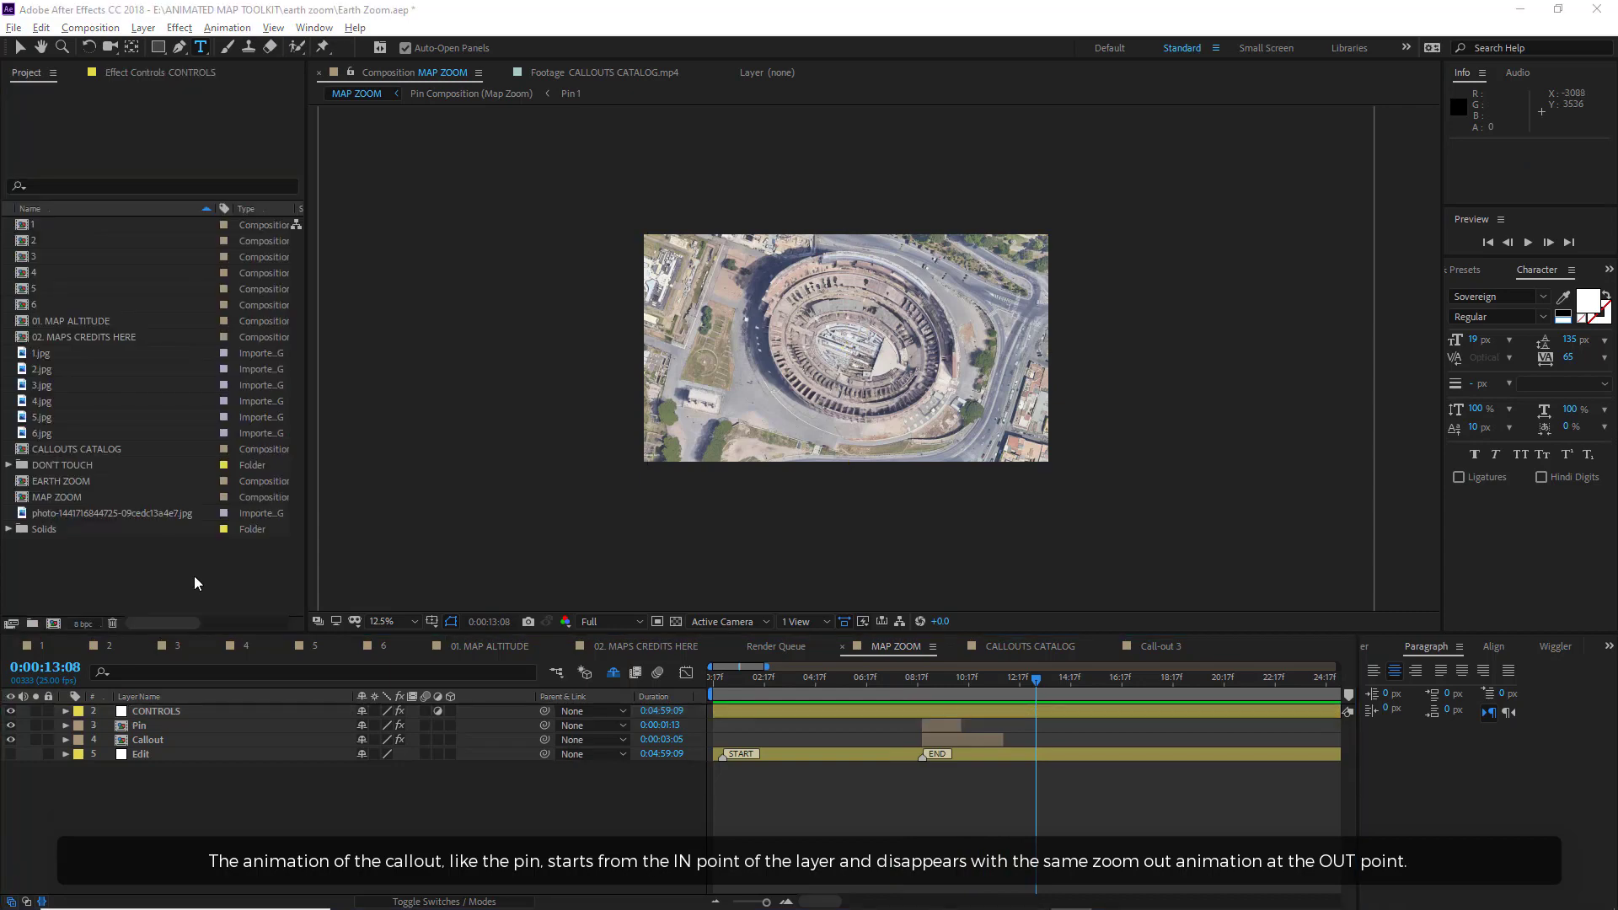
# Find Image Callout 3 in the CALLOUTS CATALOG composition and open its composition.
pyautogui.doubleClick(104, 448)
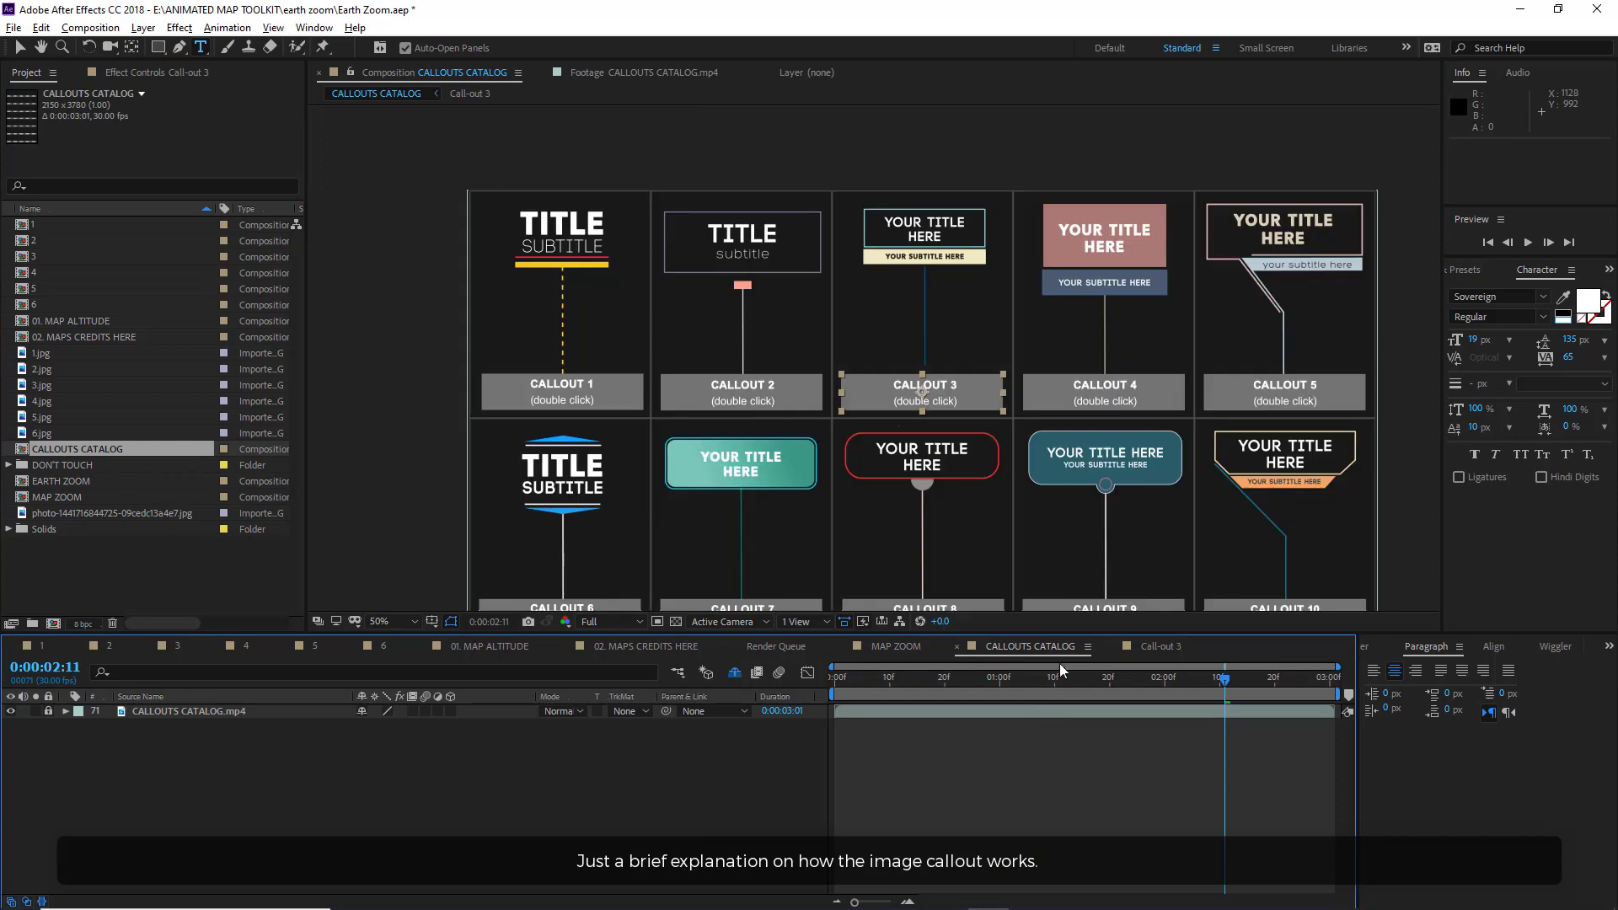
pyautogui.press(',')
pyautogui.press('h')
pyautogui.moveTo(806, 497); pyautogui.dragTo(788, 105)
pyautogui.hotkey('ctrl', 't')
pyautogui.press('.')
pyautogui.moveTo(861, 444); pyautogui.dragTo(658, 410)
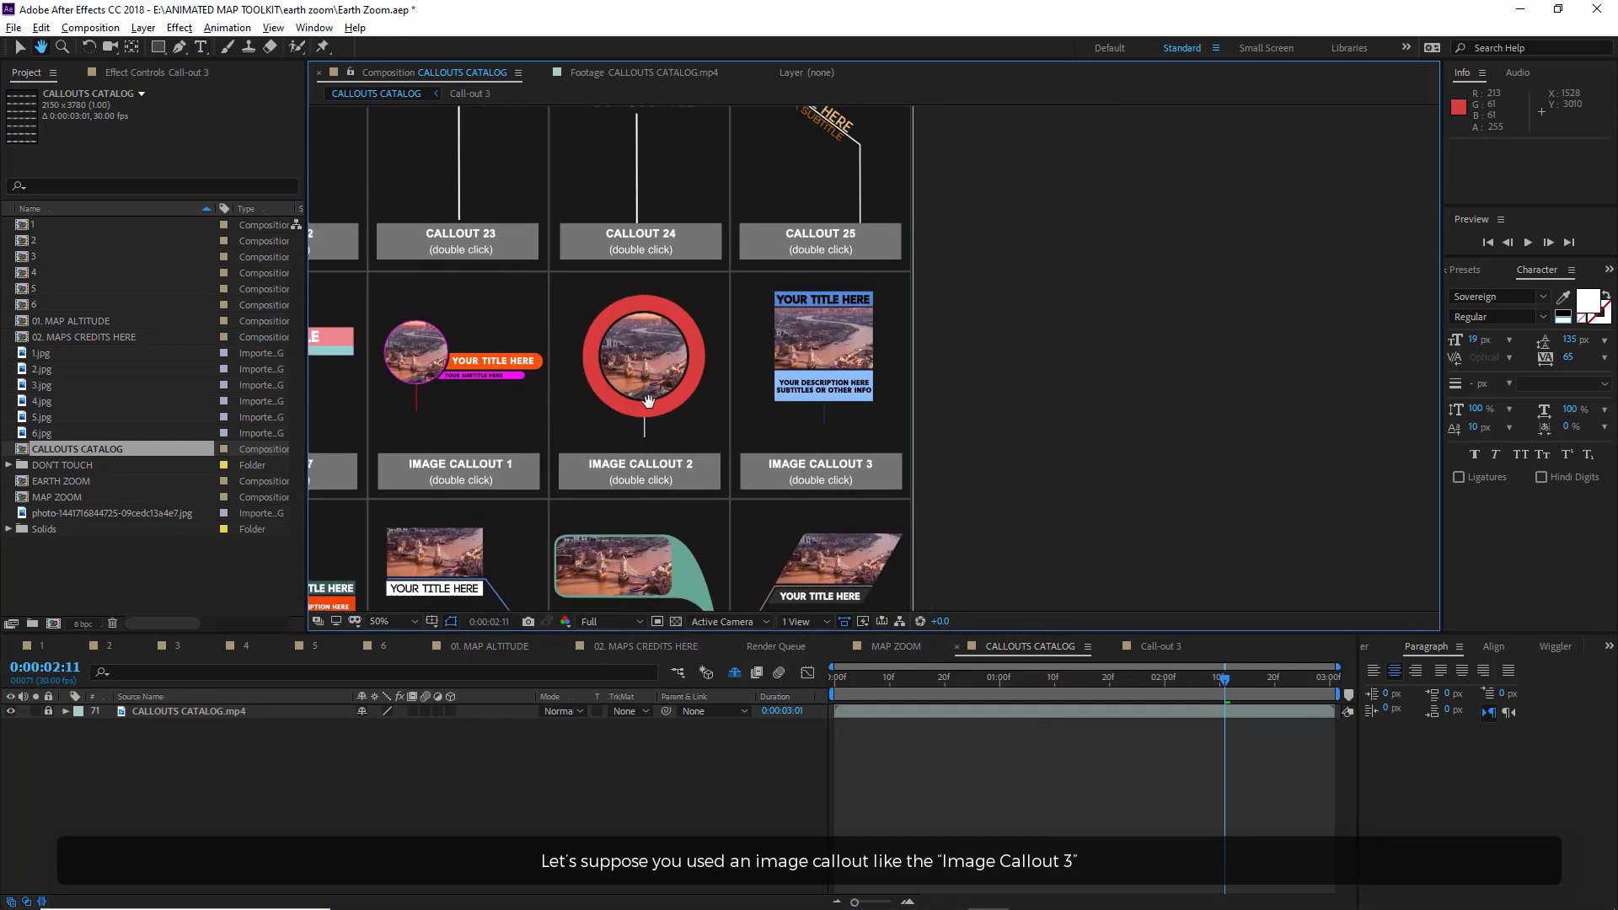
pyautogui.press('v')
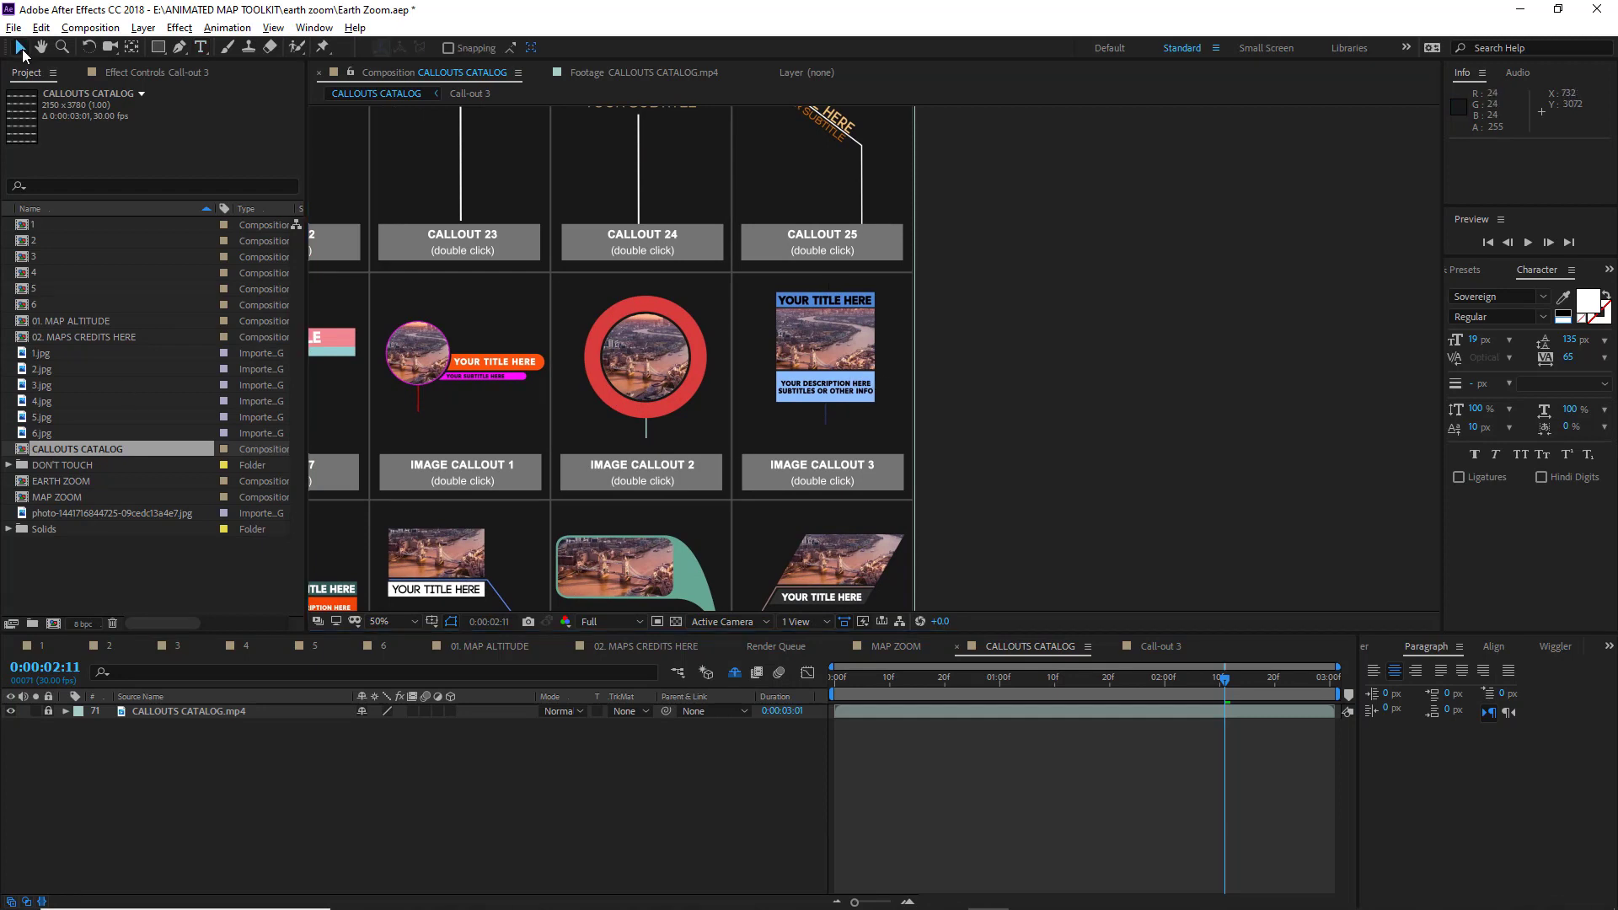
pyautogui.click(884, 479)
pyautogui.doubleClick(832, 472)
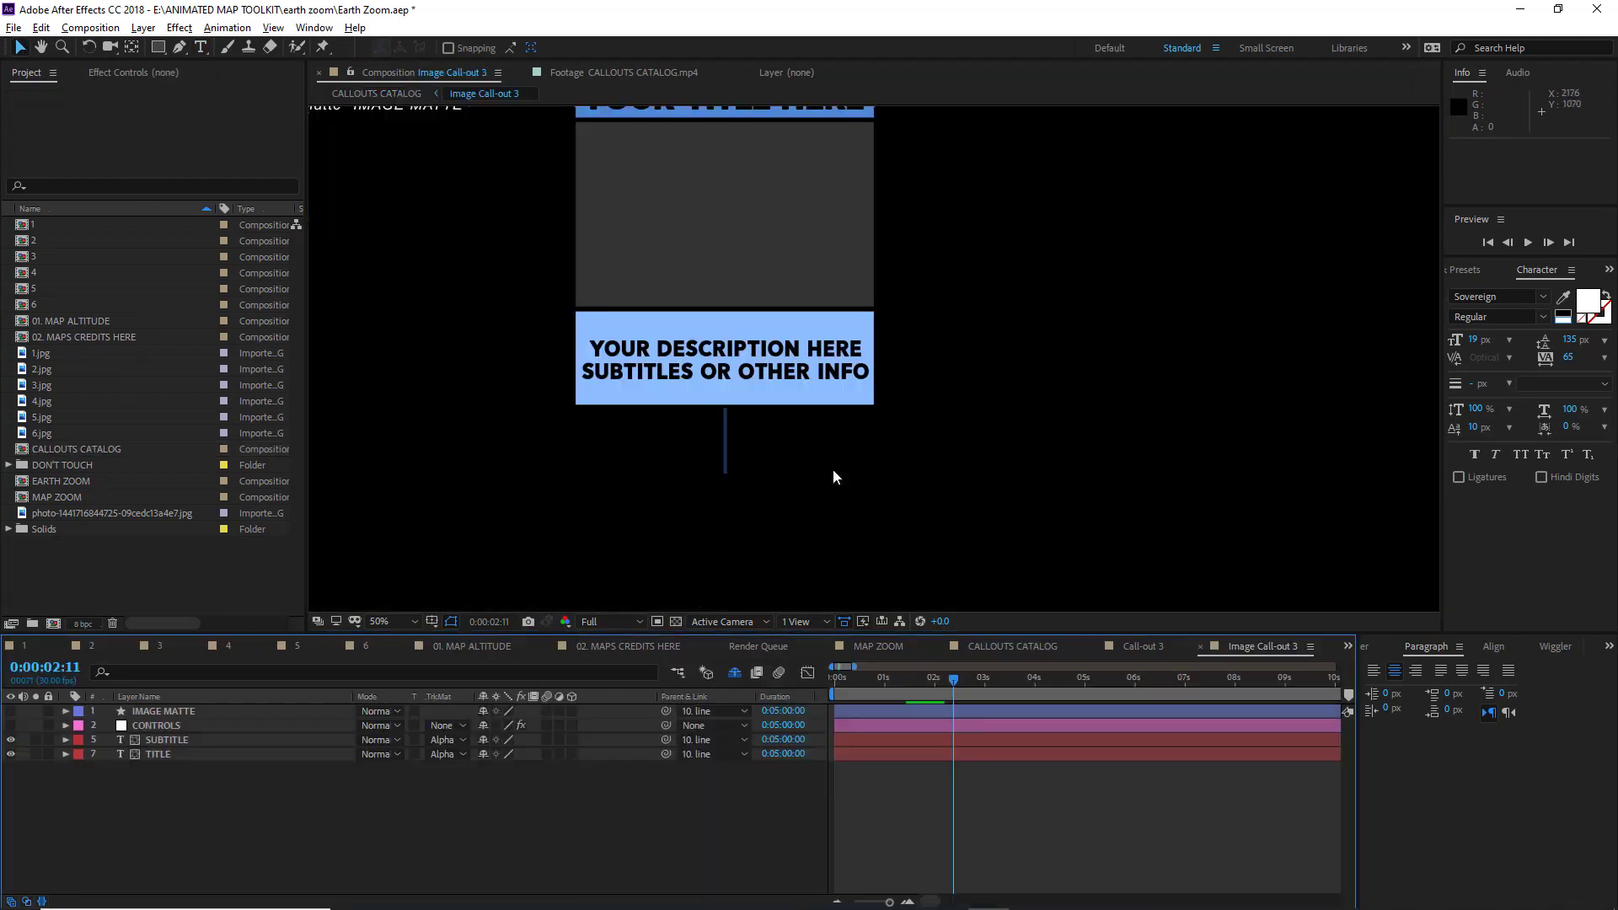
pyautogui.moveTo(762, 458); pyautogui.dragTo(1009, 564)
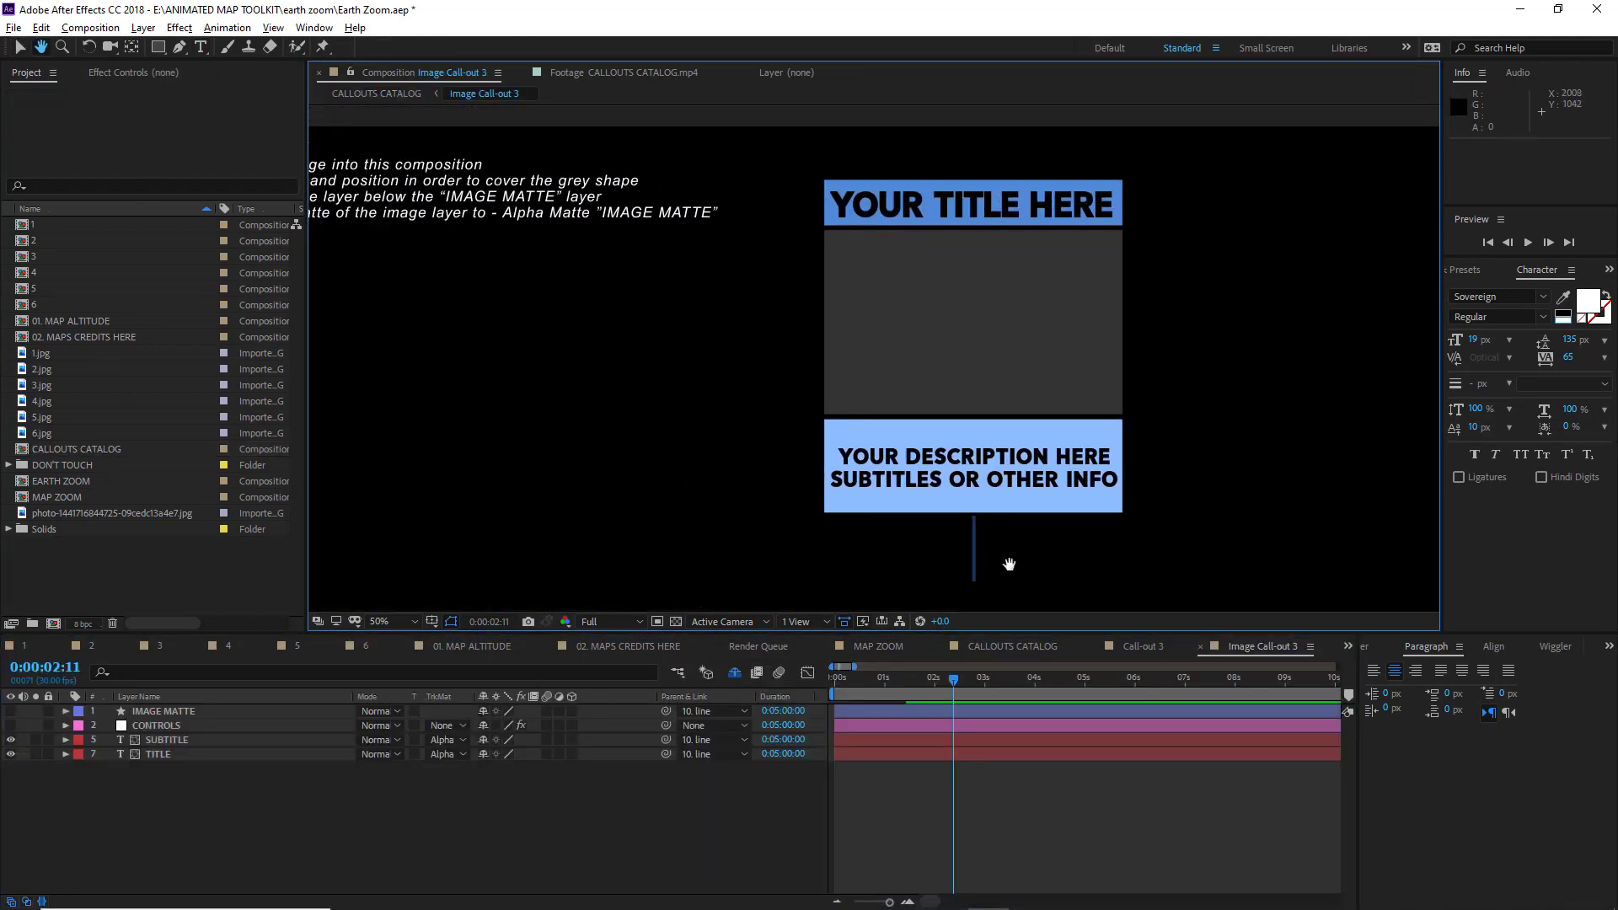
pyautogui.moveTo(712, 422); pyautogui.dragTo(863, 443)
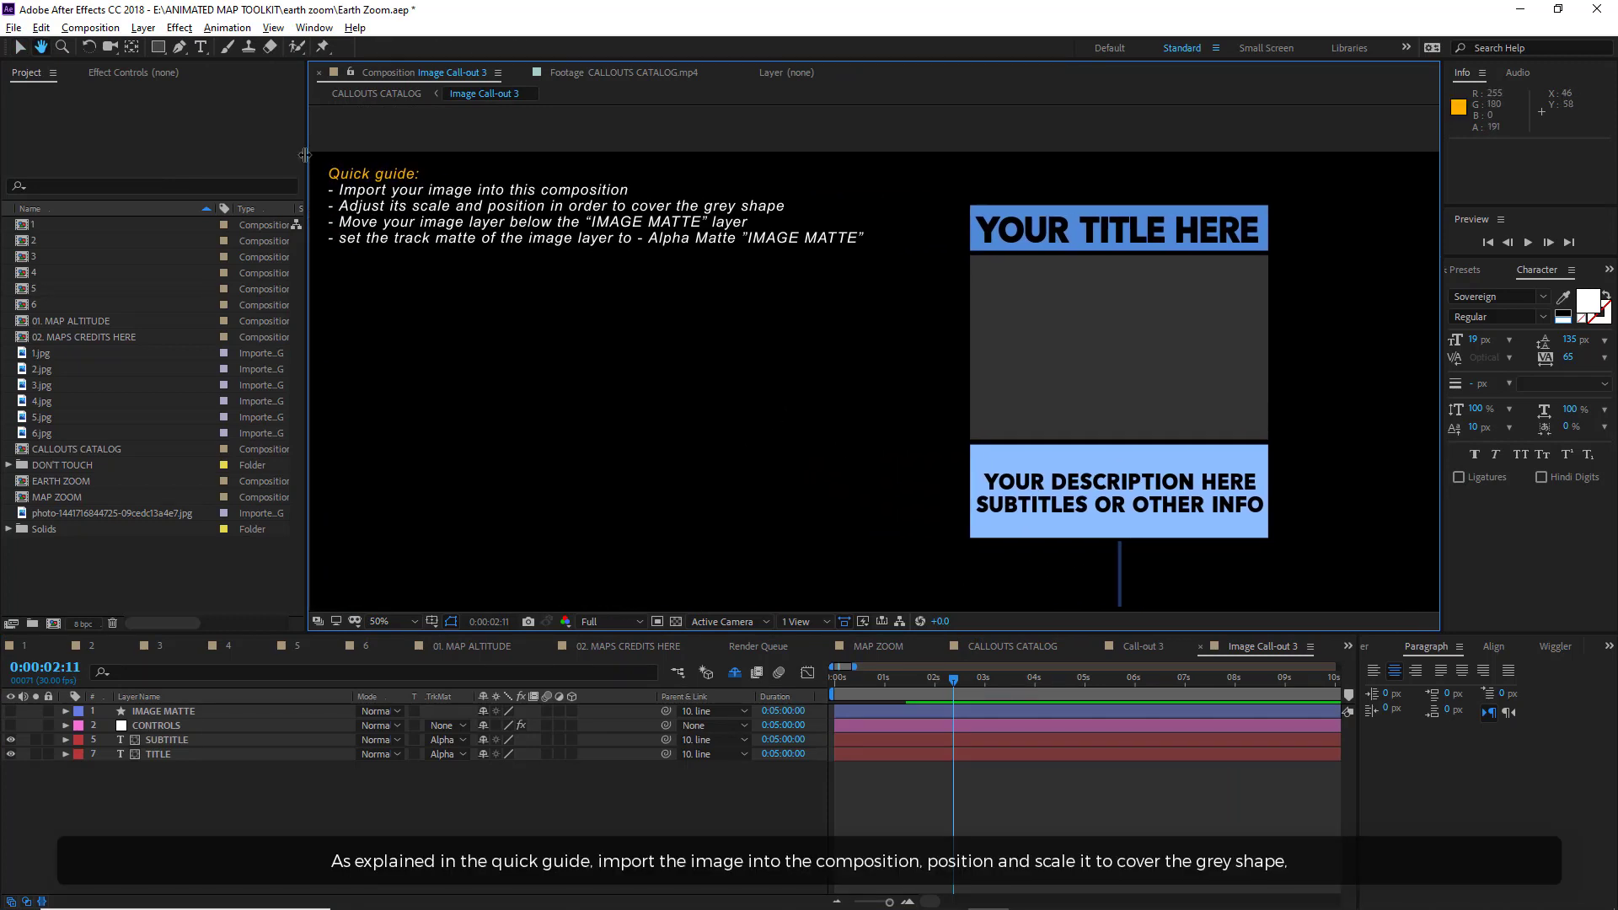
pyautogui.press('space')
pyautogui.click(73, 514)
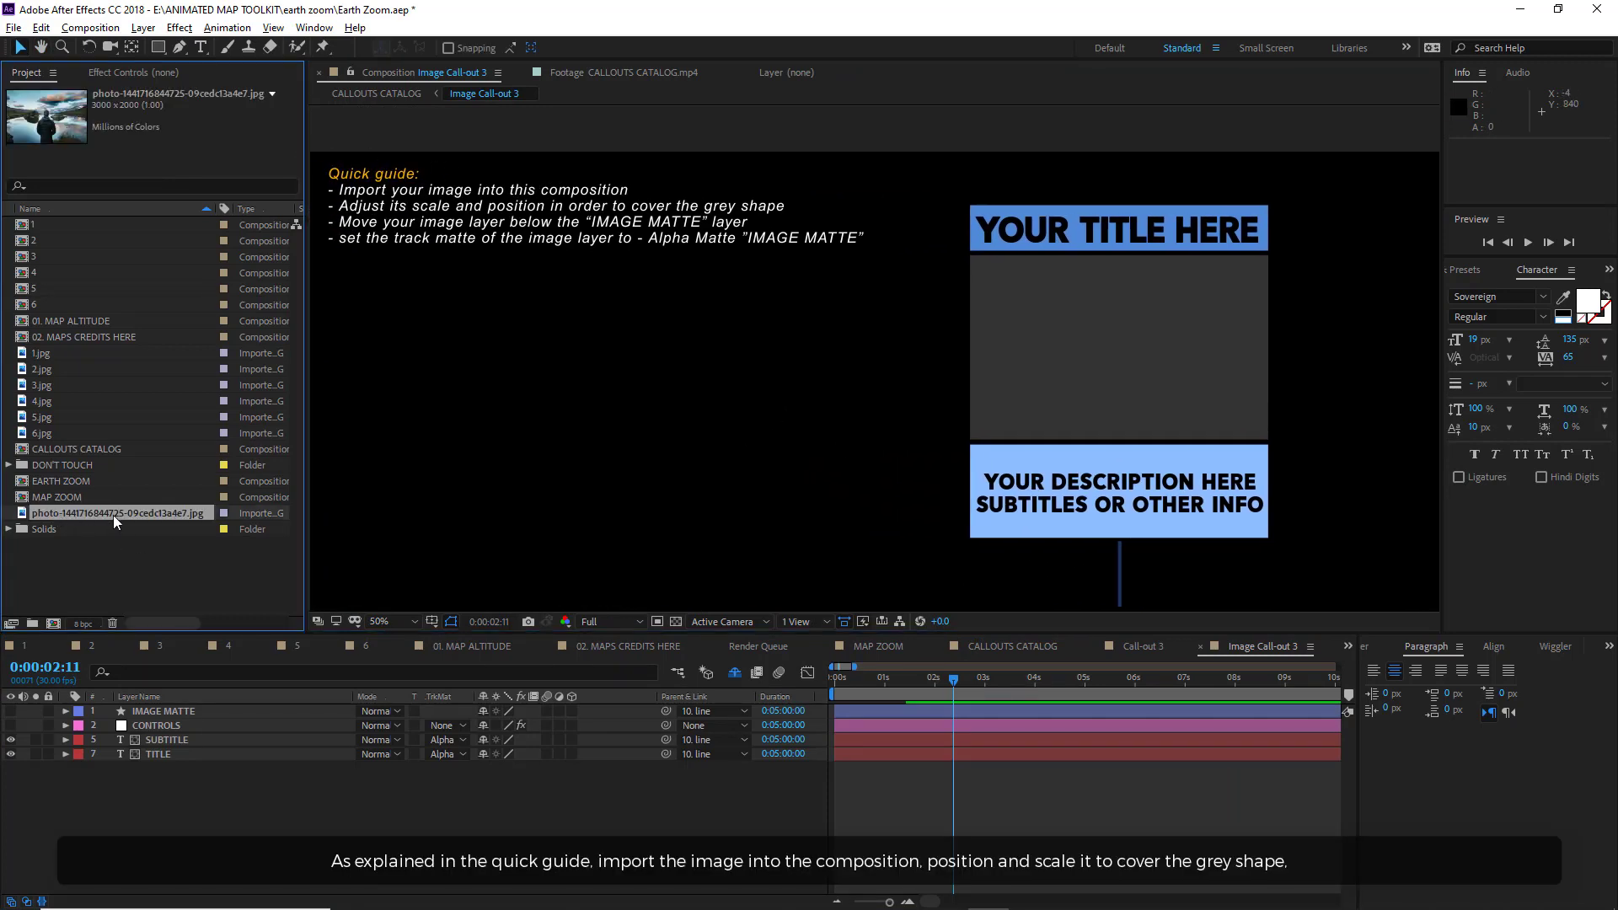
pyautogui.moveTo(113, 513); pyautogui.dragTo(169, 706)
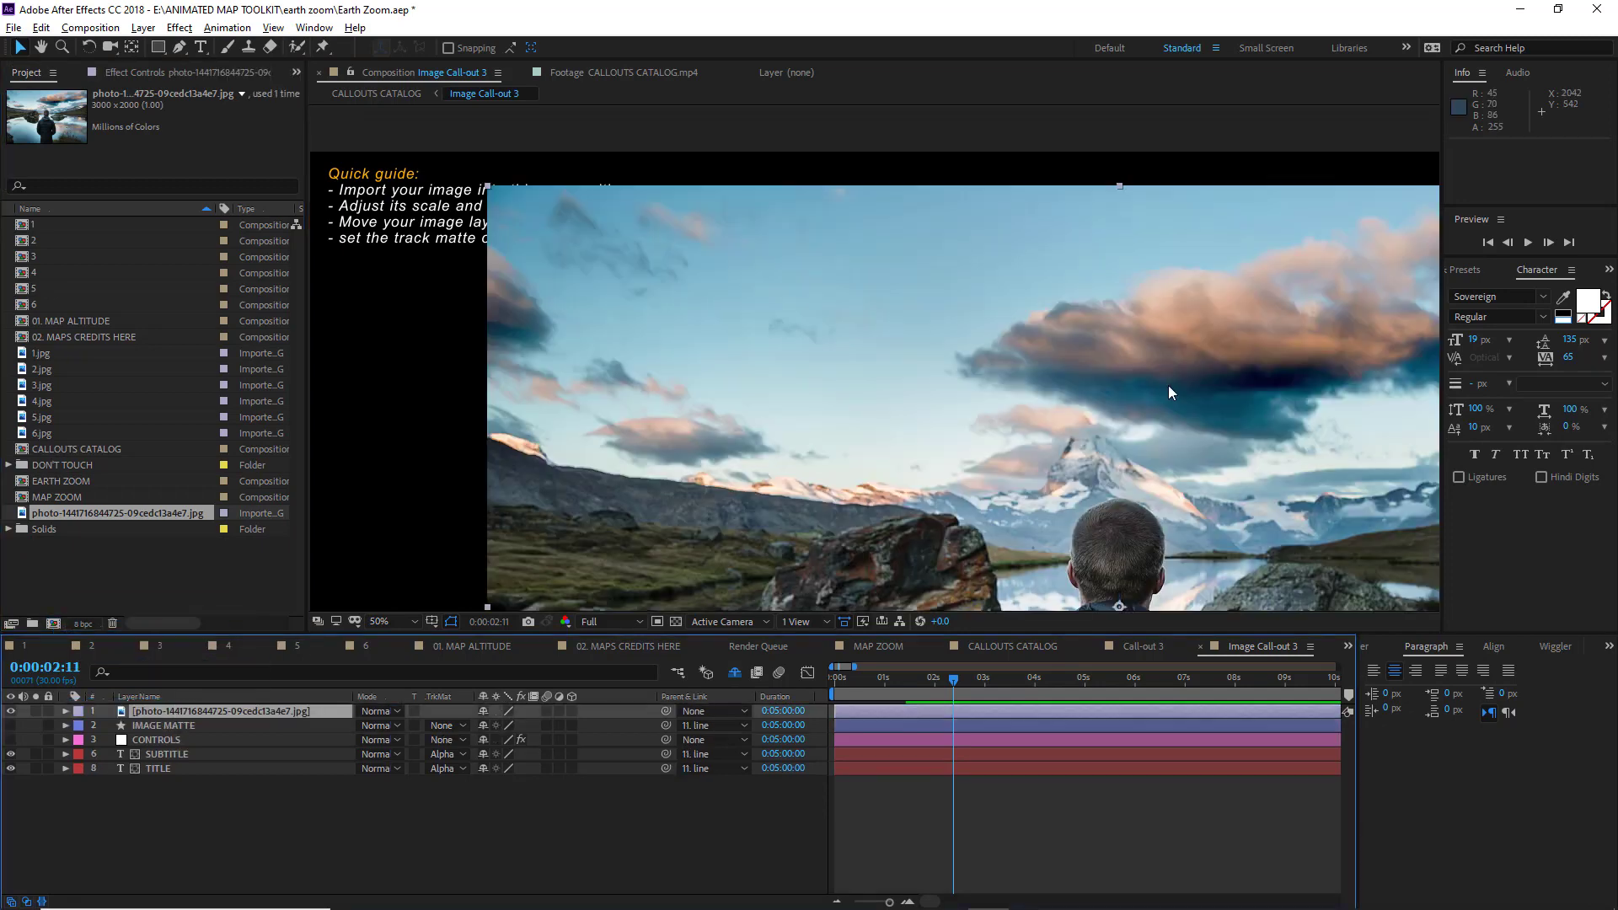
# Scale the photo layer to 31% and position it over the callout's grey shape at 1908, 408.
pyautogui.scroll(-4, 927, 361)
pyautogui.press('v')
pyautogui.press('s')
pyautogui.moveTo(503, 726); pyautogui.dragTo(455, 736)
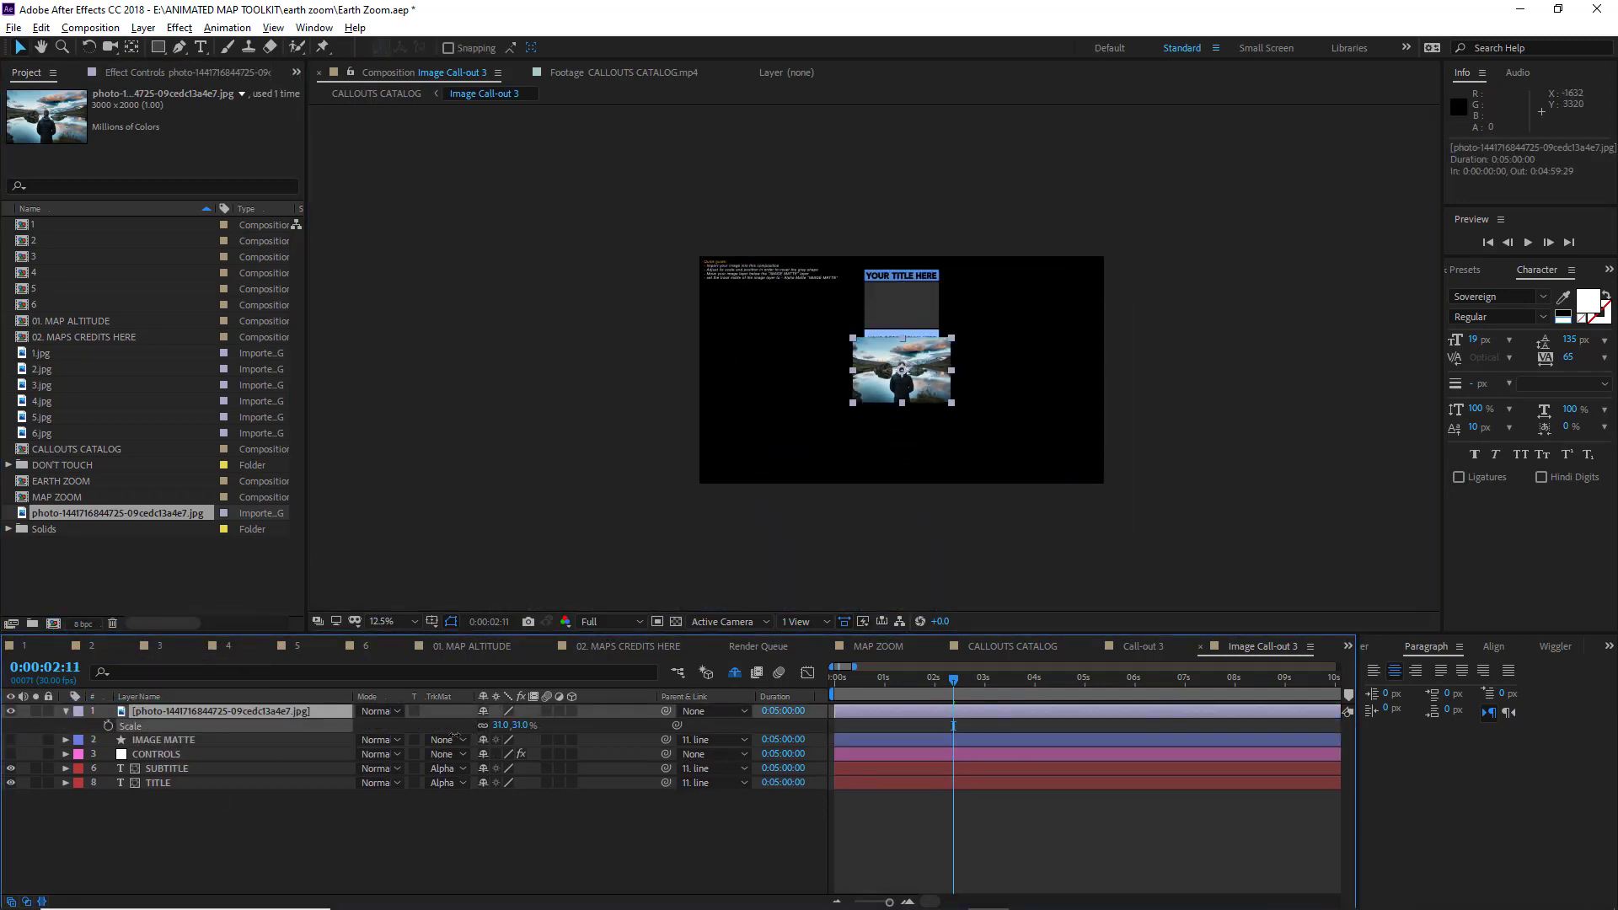
pyautogui.scroll(2, 963, 383)
pyautogui.moveTo(962, 383); pyautogui.dragTo(959, 241)
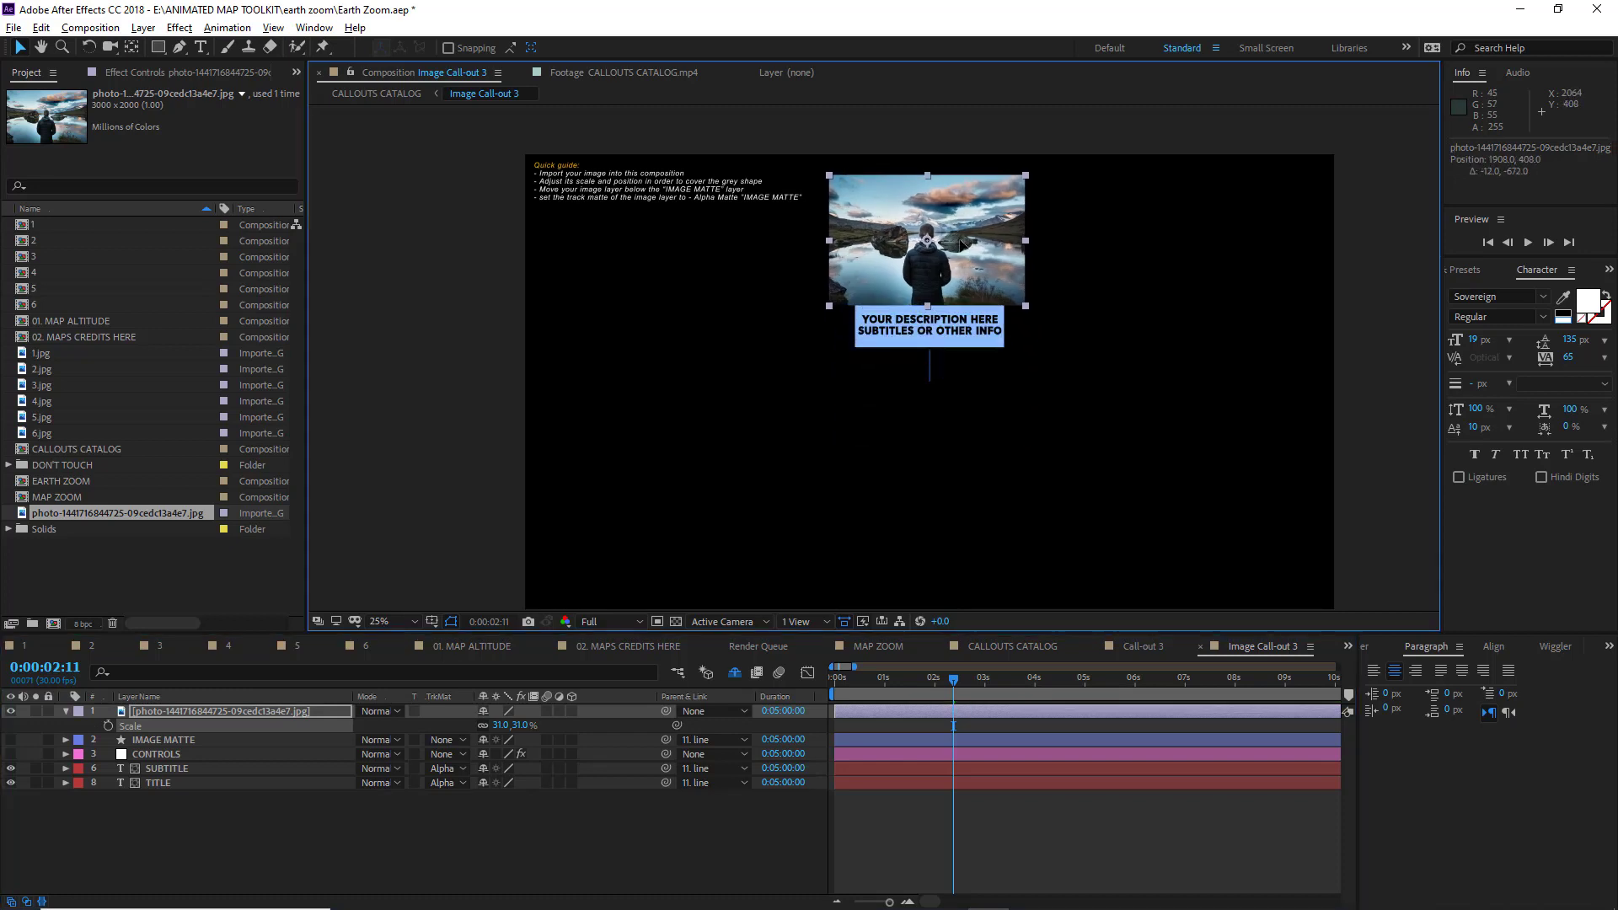
# Move the photo layer directly below the IMAGE MATTE layer and set its track matte to Alpha Matte "IMAGE MATTE".
pyautogui.press('.')
pyautogui.moveTo(547, 211); pyautogui.dragTo(715, 435)
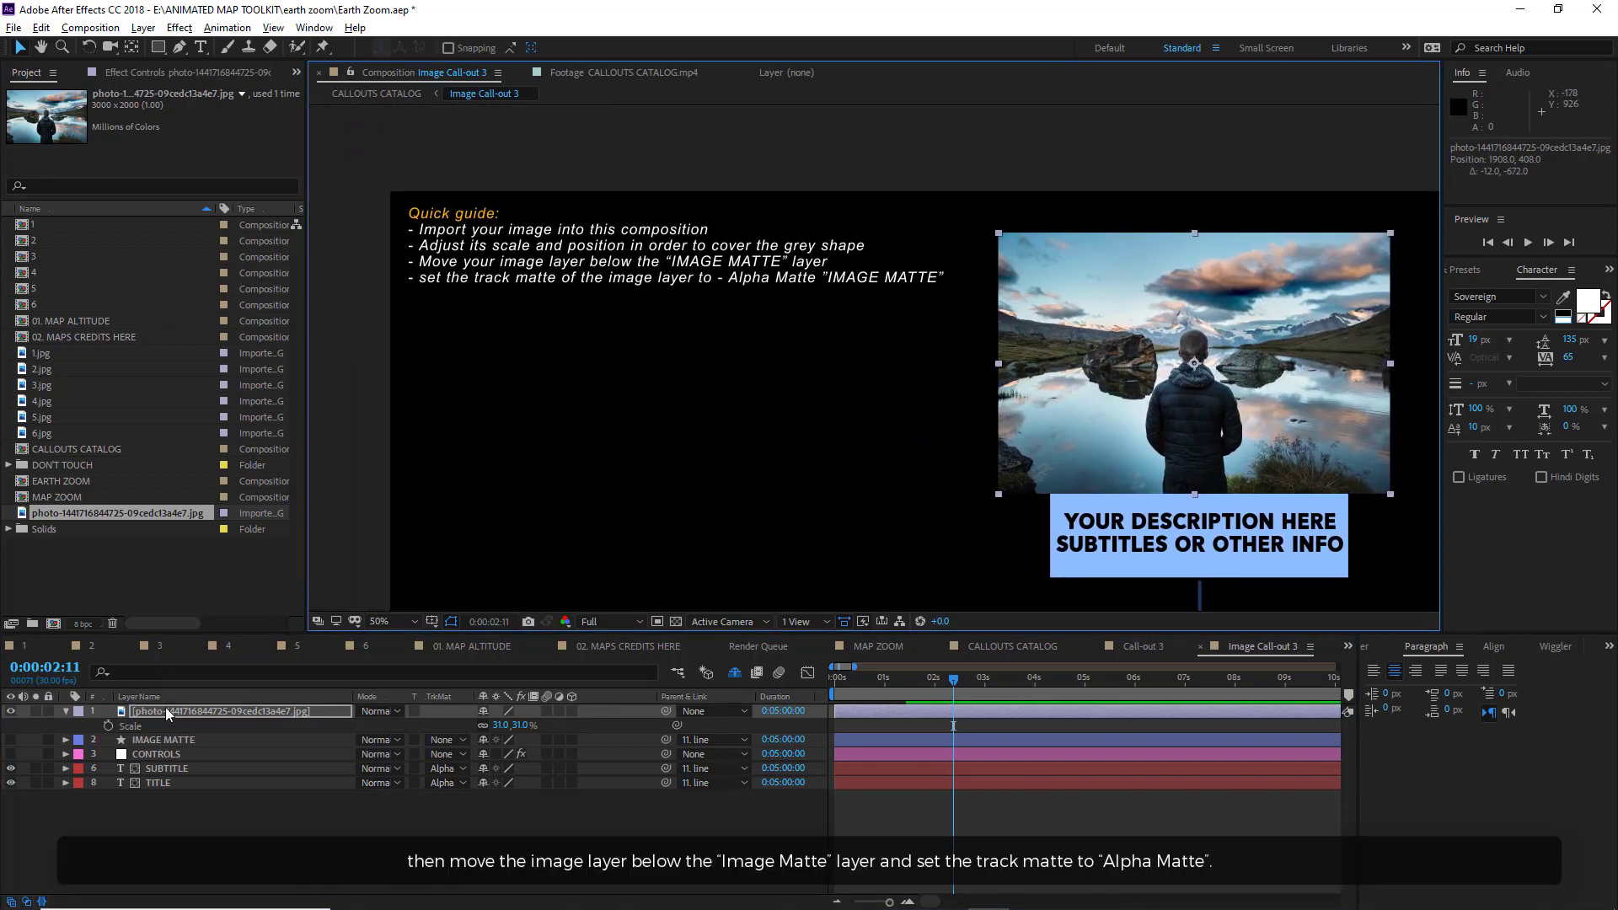
pyautogui.moveTo(166, 709); pyautogui.dragTo(167, 745)
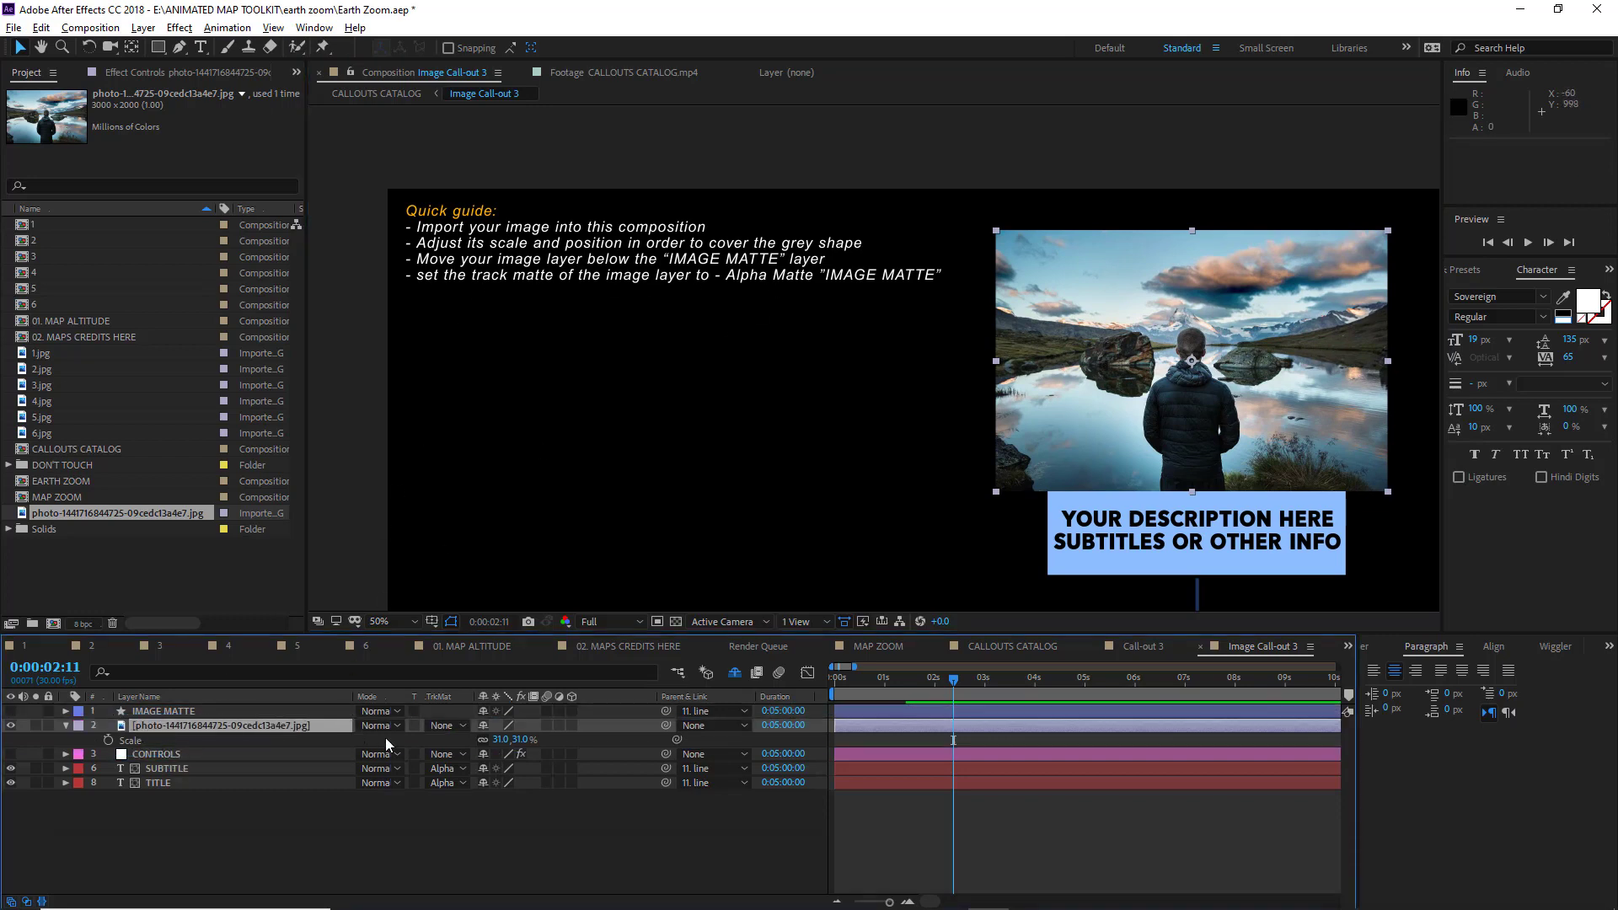
pyautogui.click(437, 725)
pyautogui.click(489, 768)
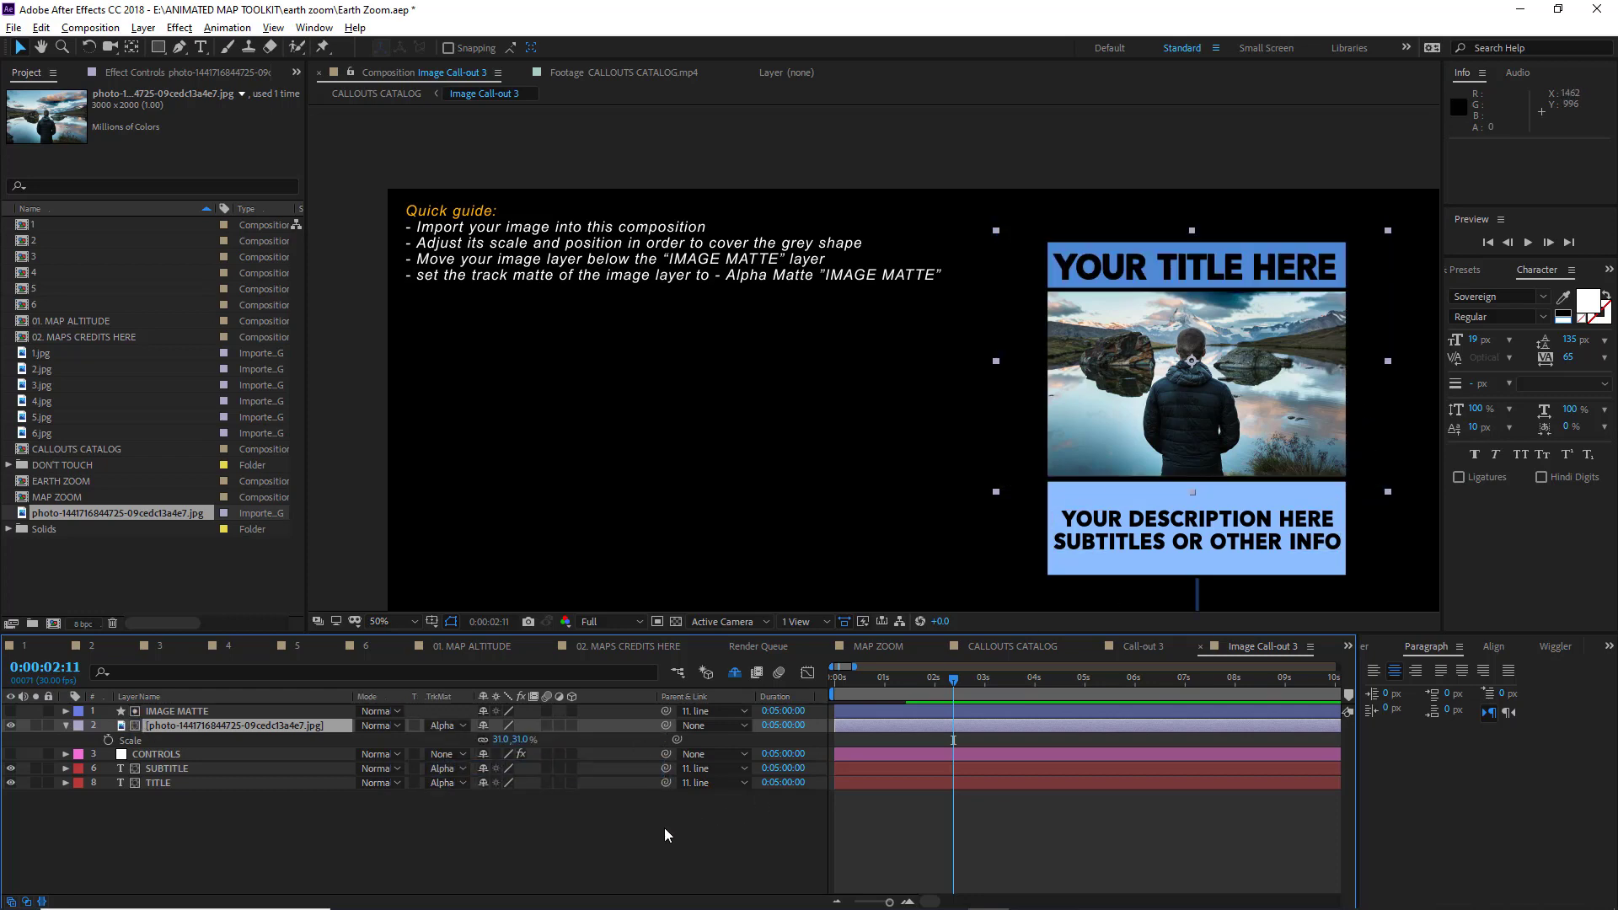
# Scrub the image callout's animation from its start to 0:00:01:19 to check the photo inside the matte.
pyautogui.keyDown('shift'); pyautogui.hscroll(2, 628, 842); pyautogui.keyUp('shift')
pyautogui.click(851, 683)
pyautogui.moveTo(850, 684); pyautogui.dragTo(916, 701)
pyautogui.click(129, 568)
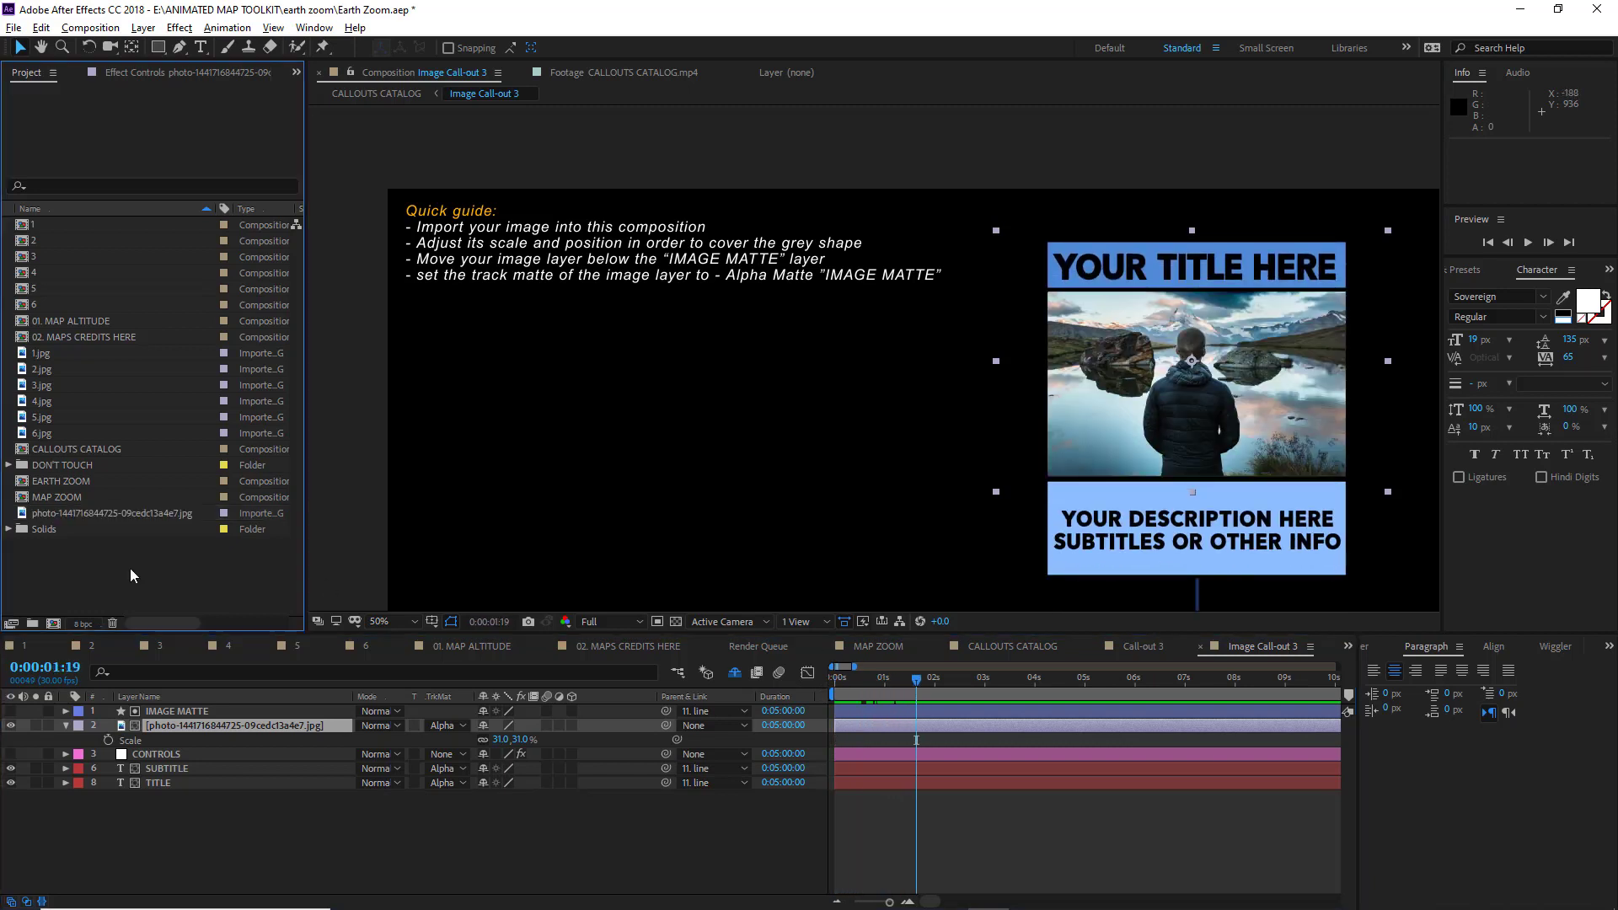
# In the MAP ZOOM composition, set the Callout layer's Callout Style to Image C 3 and scrub through its animation.
pyautogui.doubleClick(69, 499)
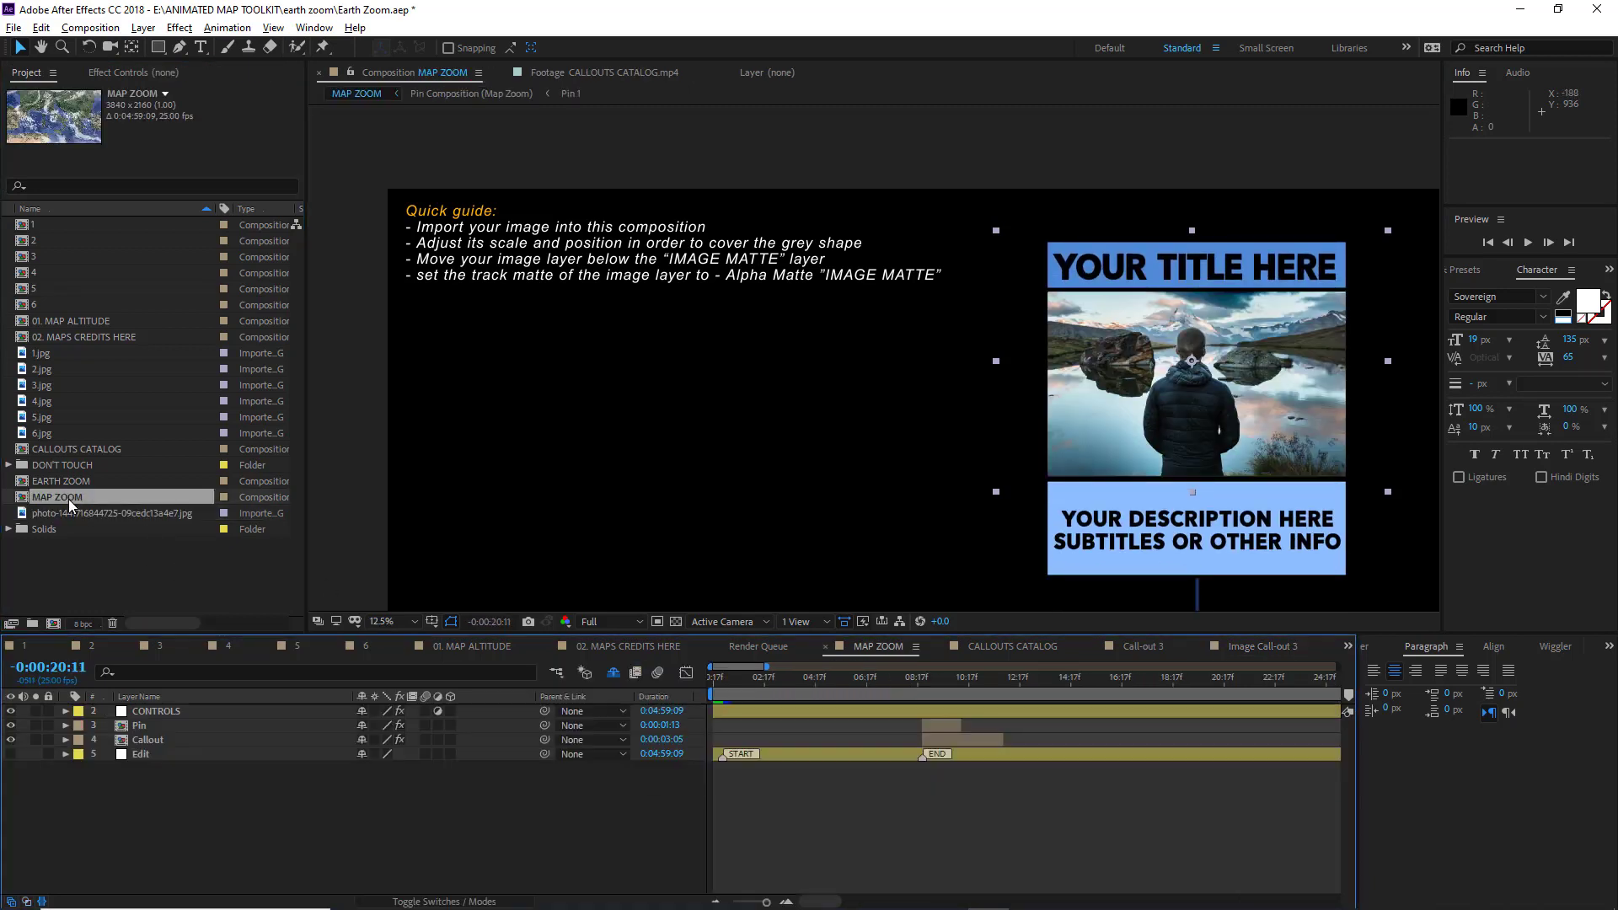
pyautogui.moveTo(927, 679); pyautogui.dragTo(971, 687)
pyautogui.click(202, 740)
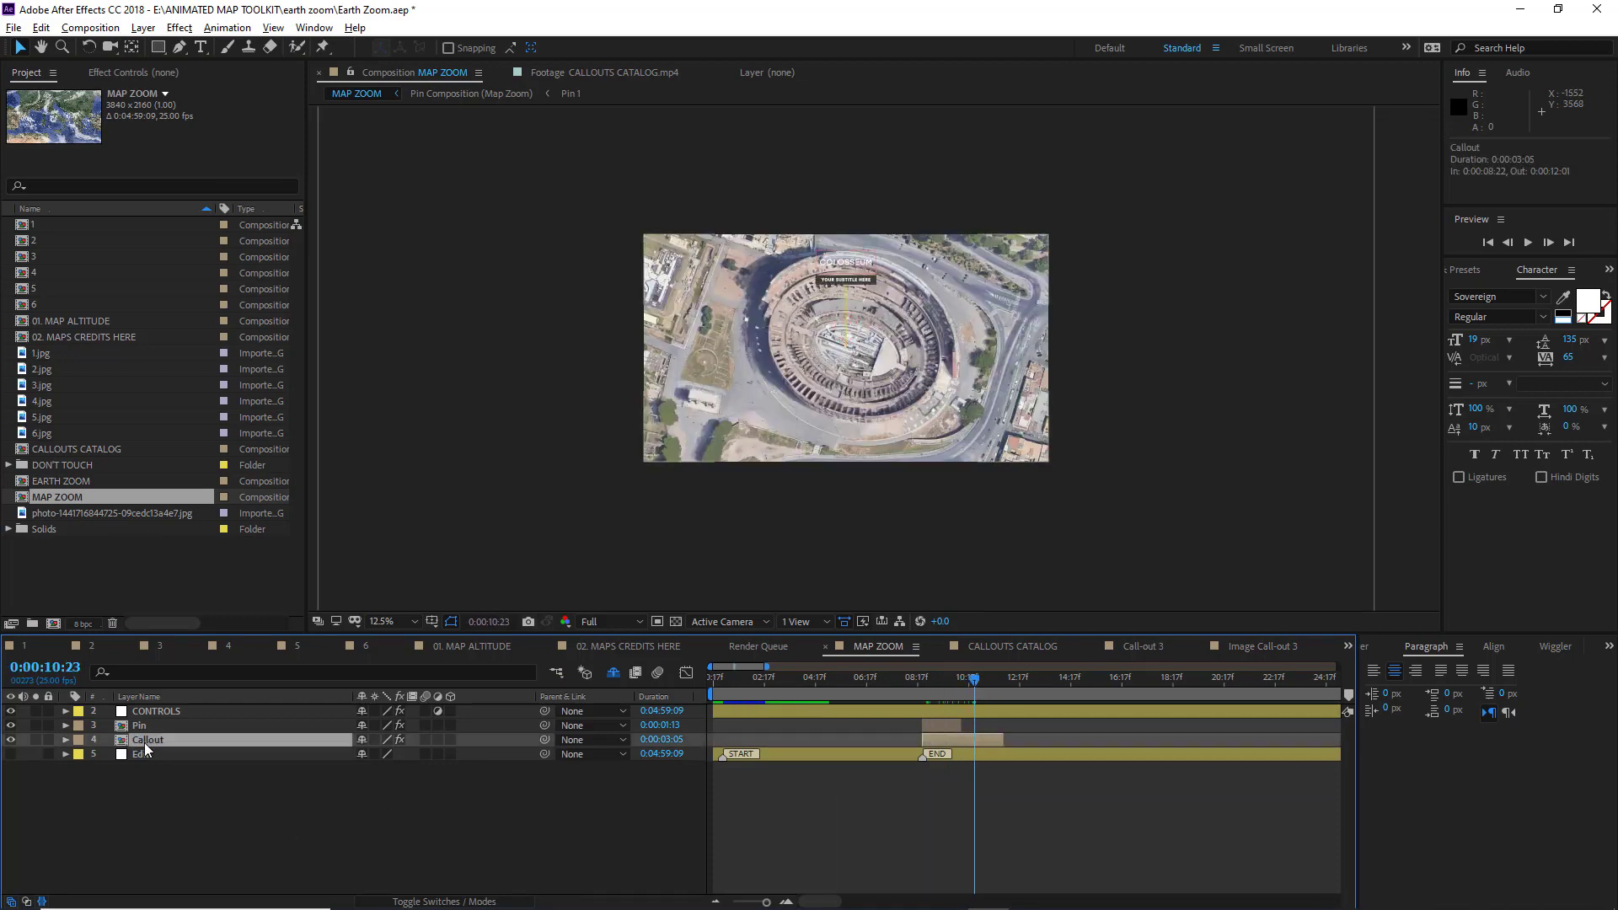
pyautogui.click(165, 67)
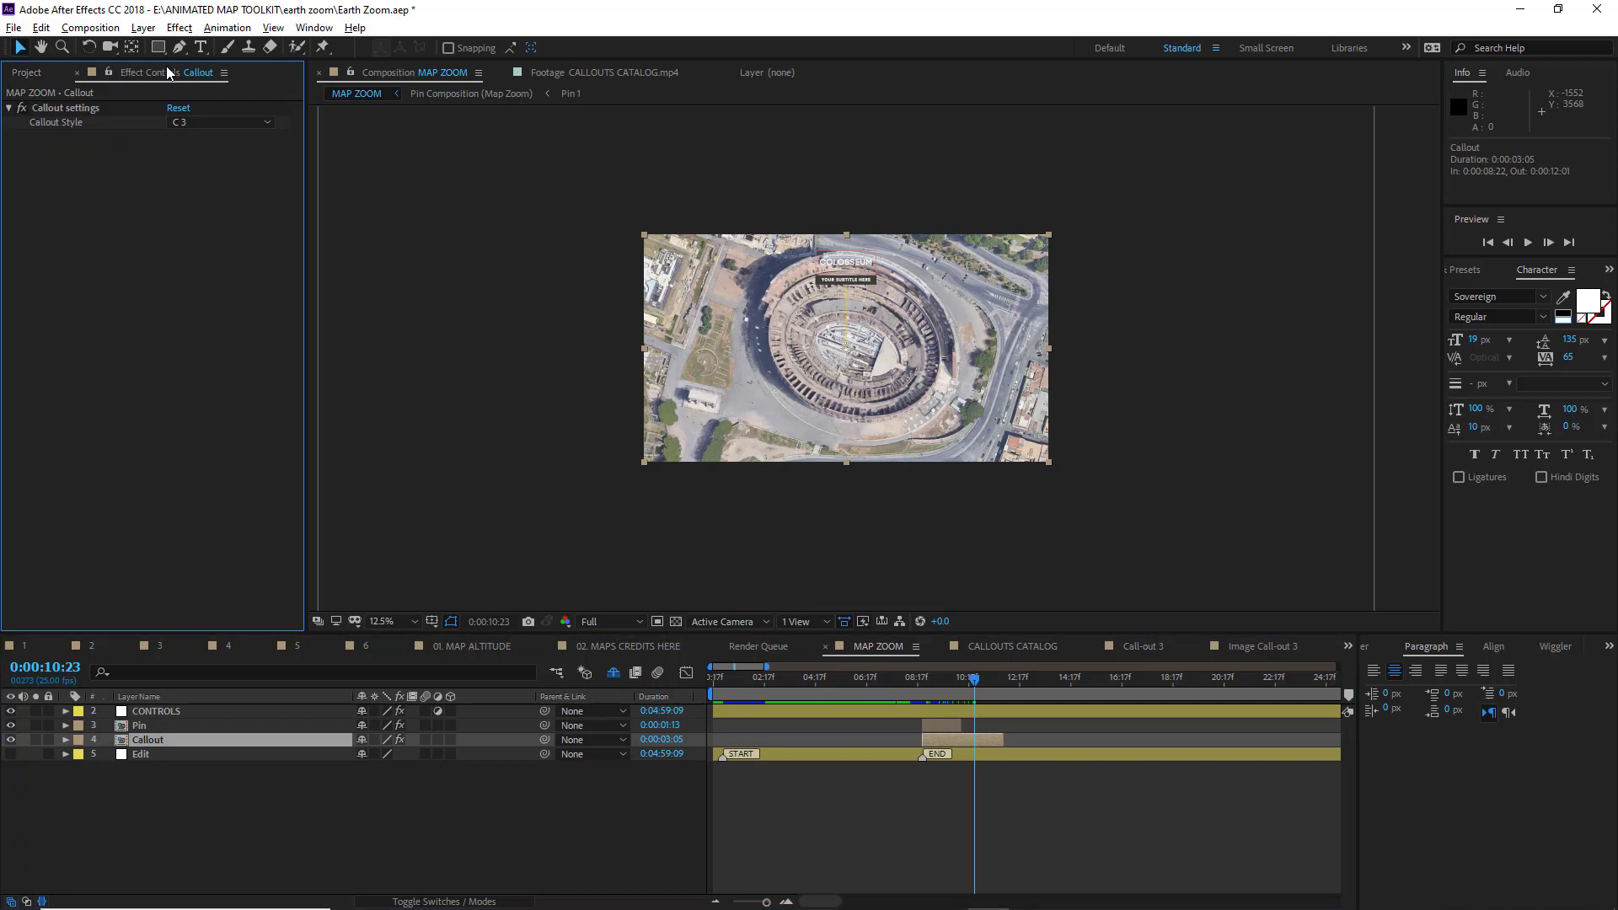
pyautogui.click(198, 121)
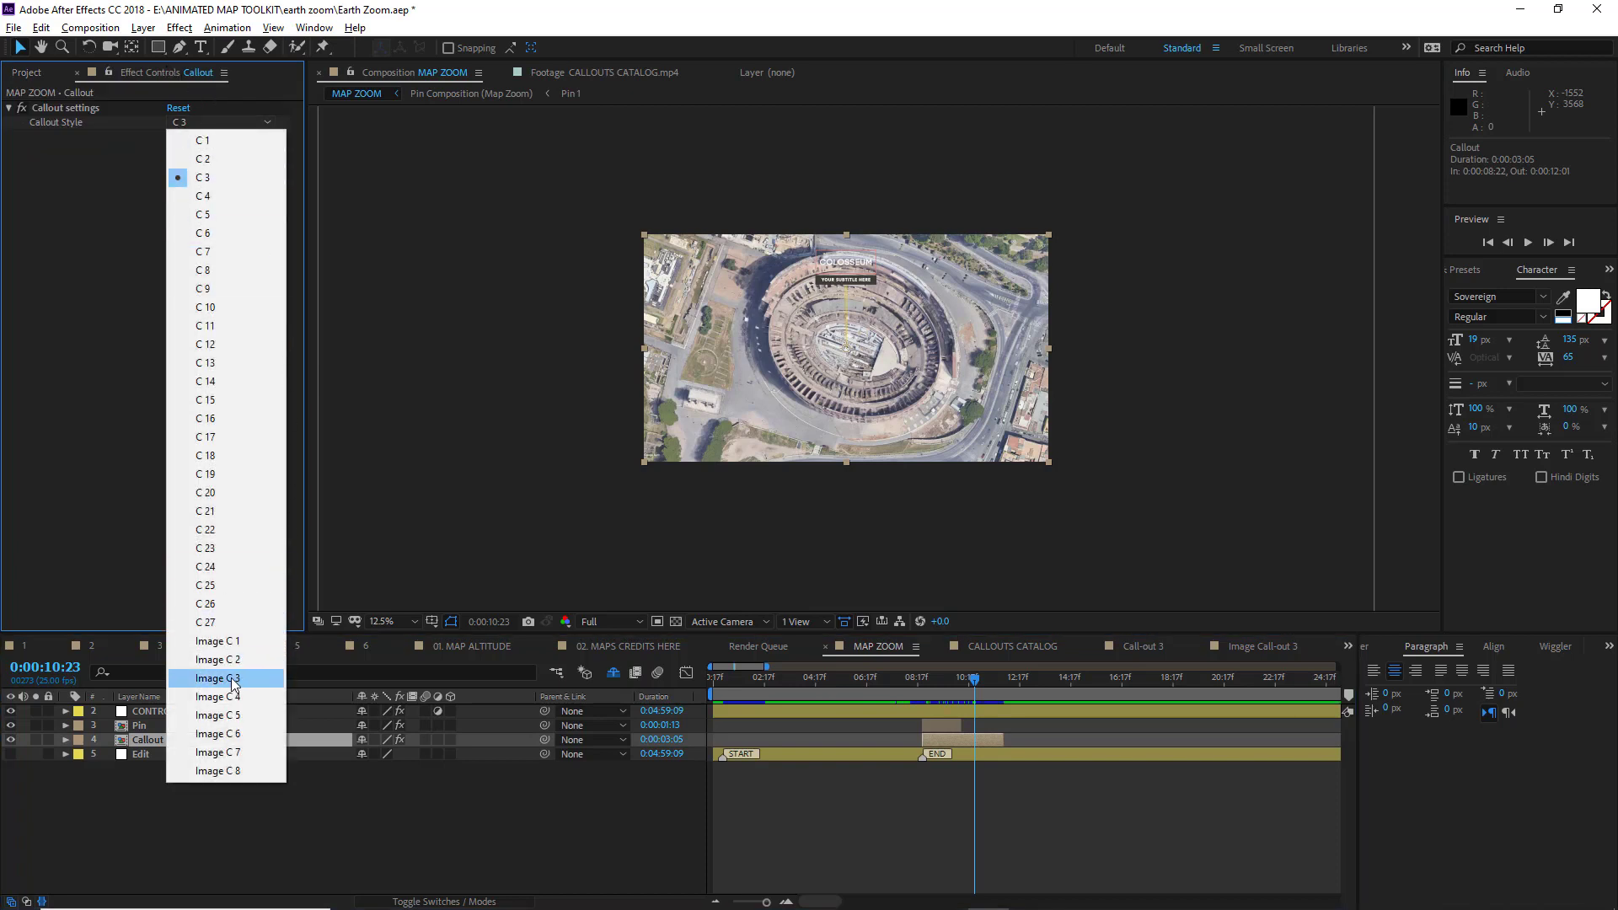
pyautogui.click(221, 677)
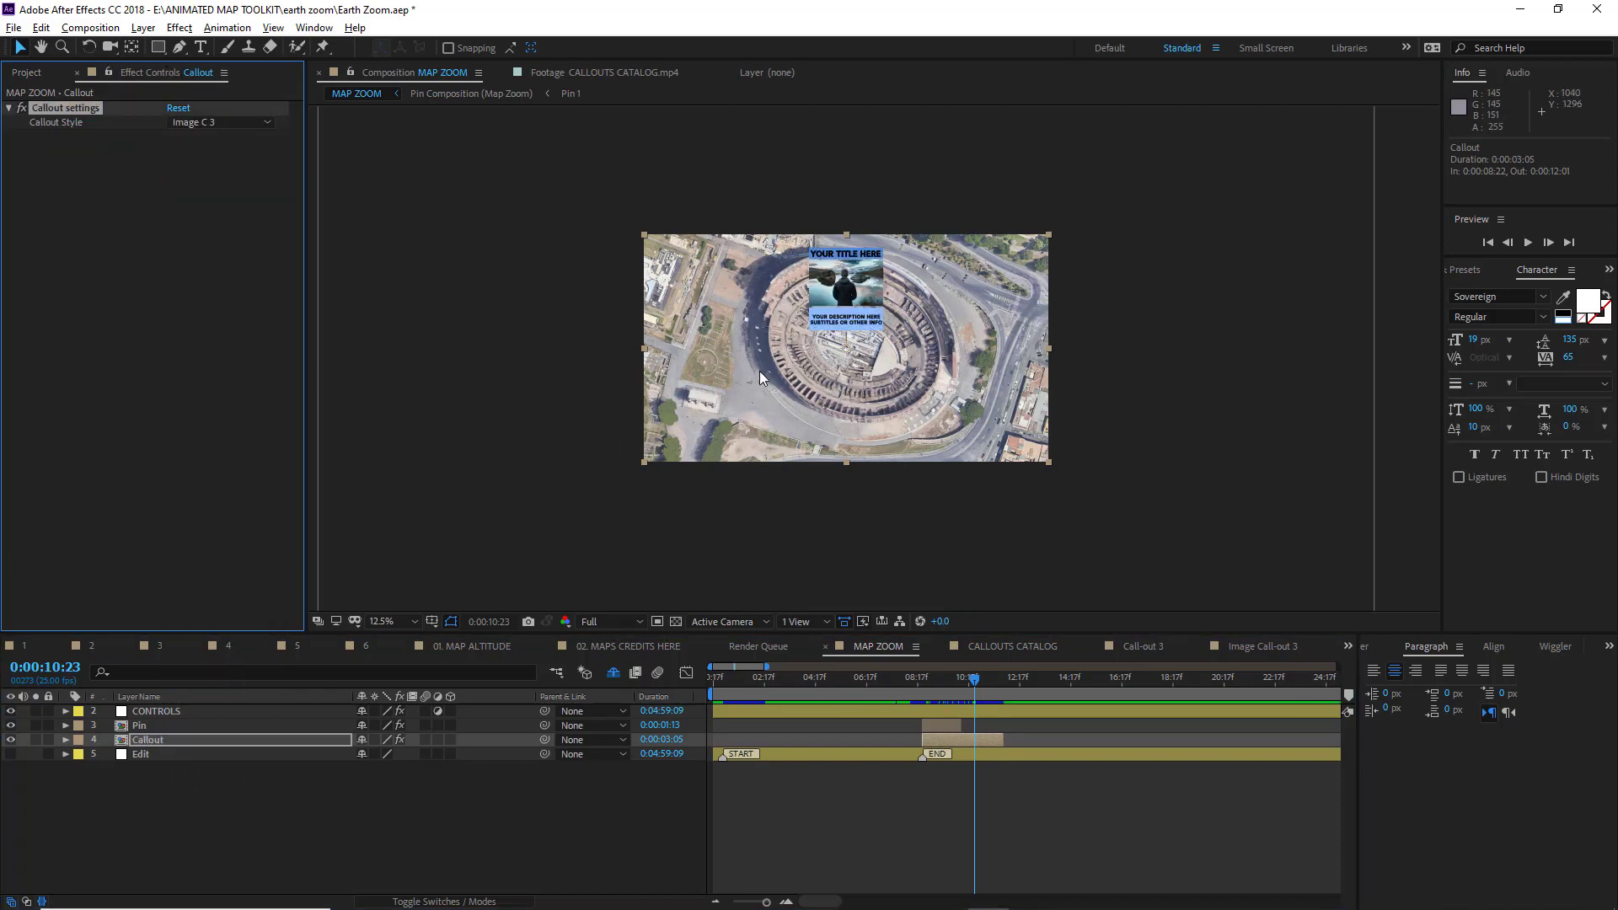
pyautogui.scroll(1, 751, 428)
pyautogui.moveTo(752, 428); pyautogui.dragTo(781, 434)
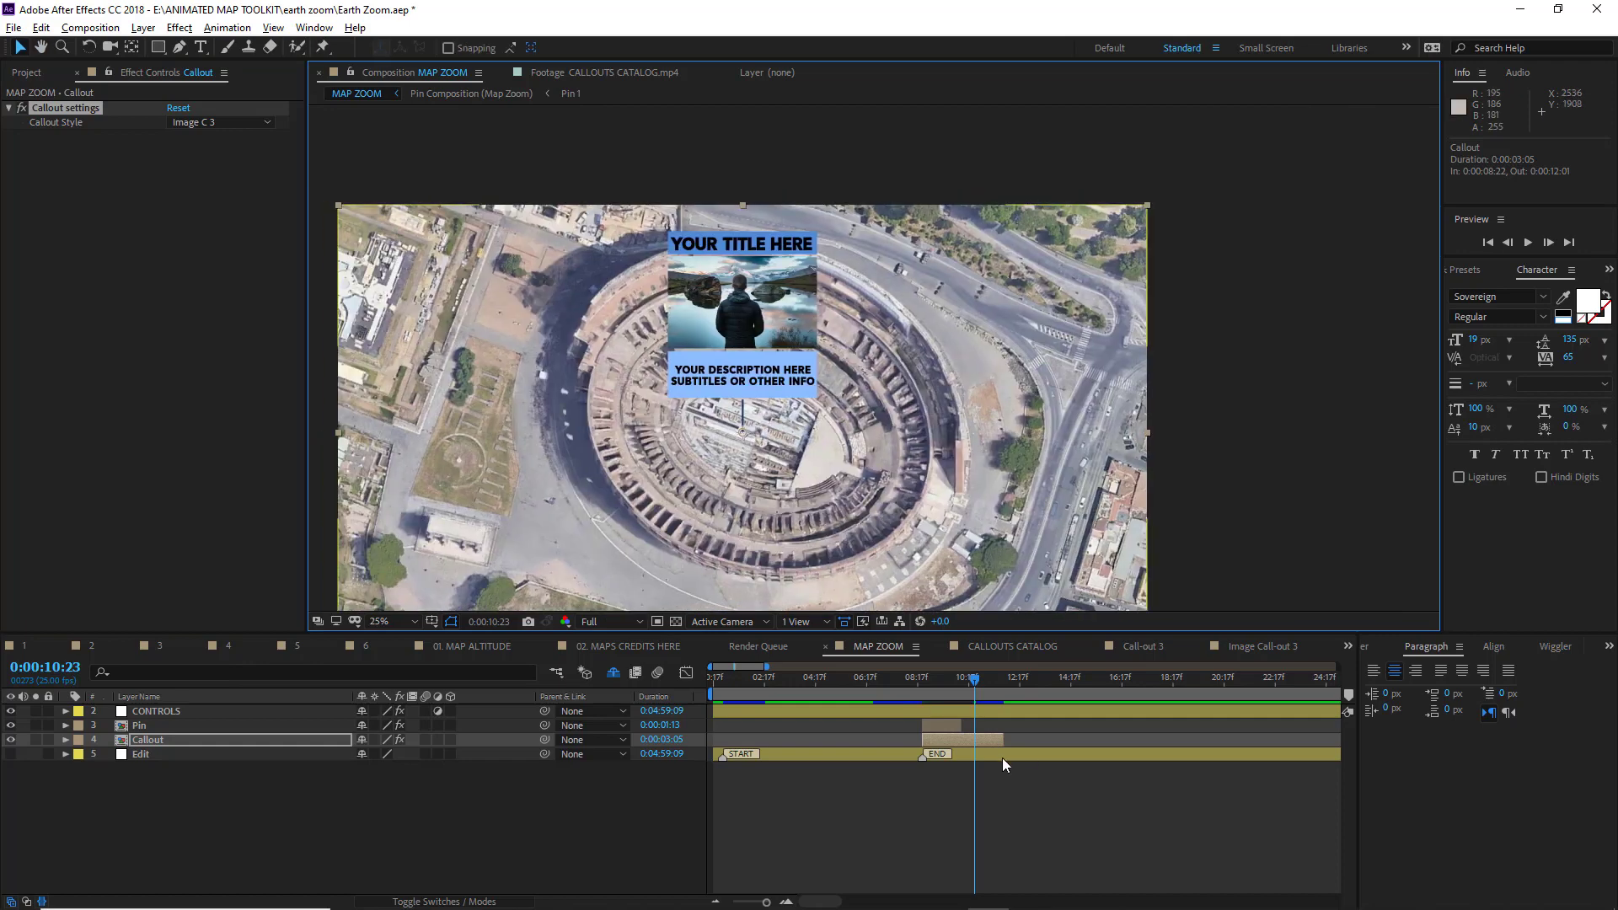
pyautogui.moveTo(973, 678); pyautogui.dragTo(1017, 684)
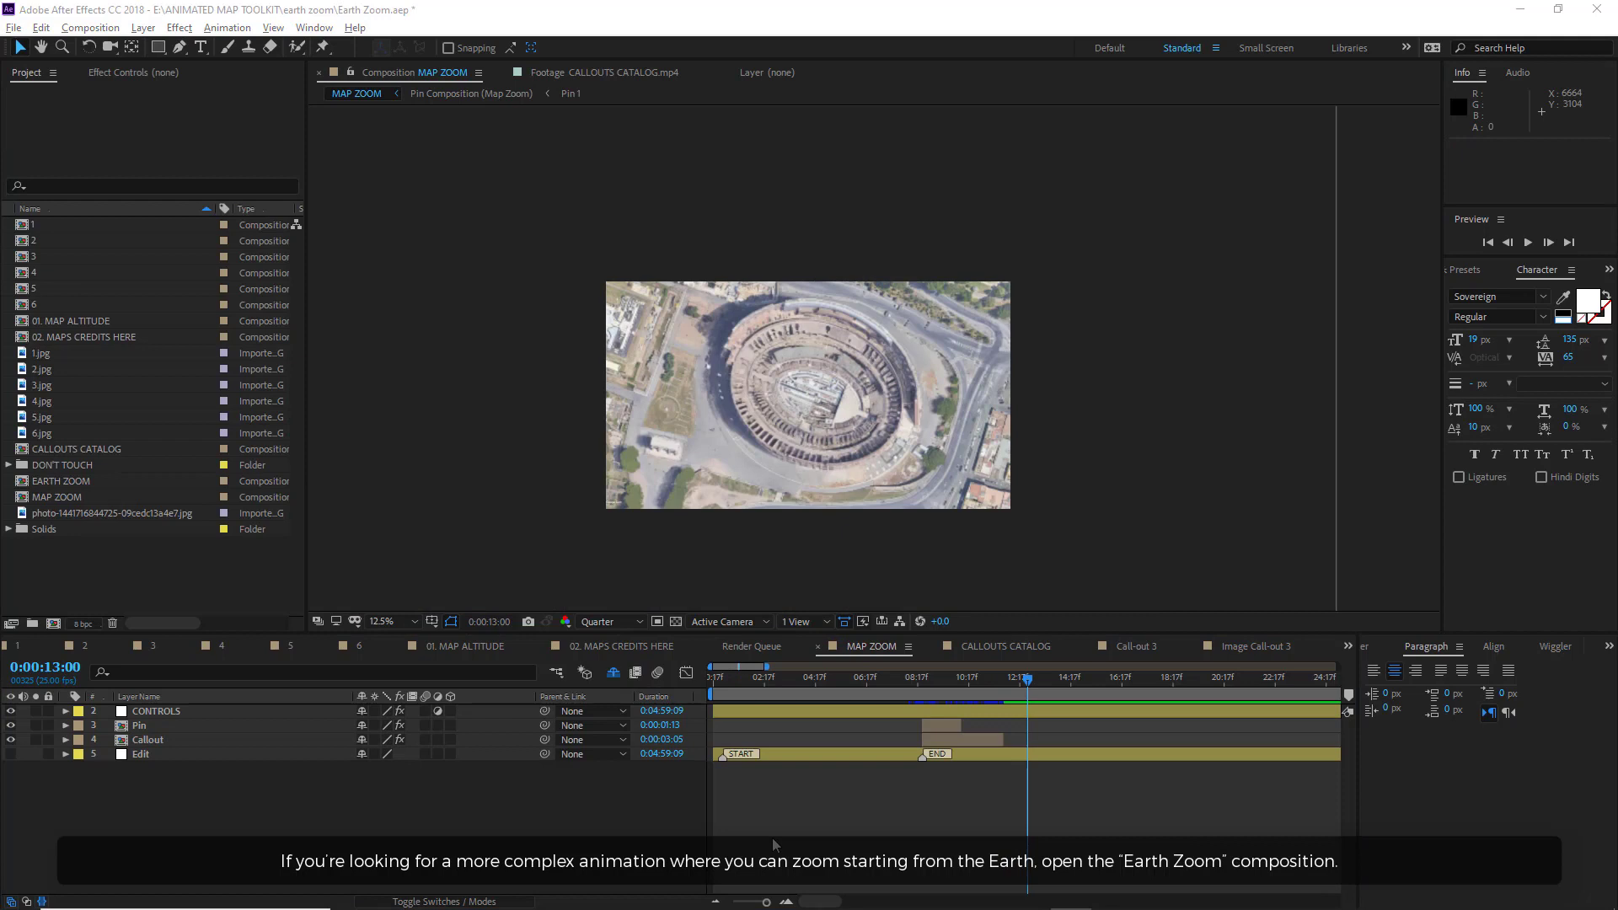
# Open the EARTH ZOOM composition and show the Earth Zoom Settings effect of its CONTROLS layer.
pyautogui.doubleClick(70, 476)
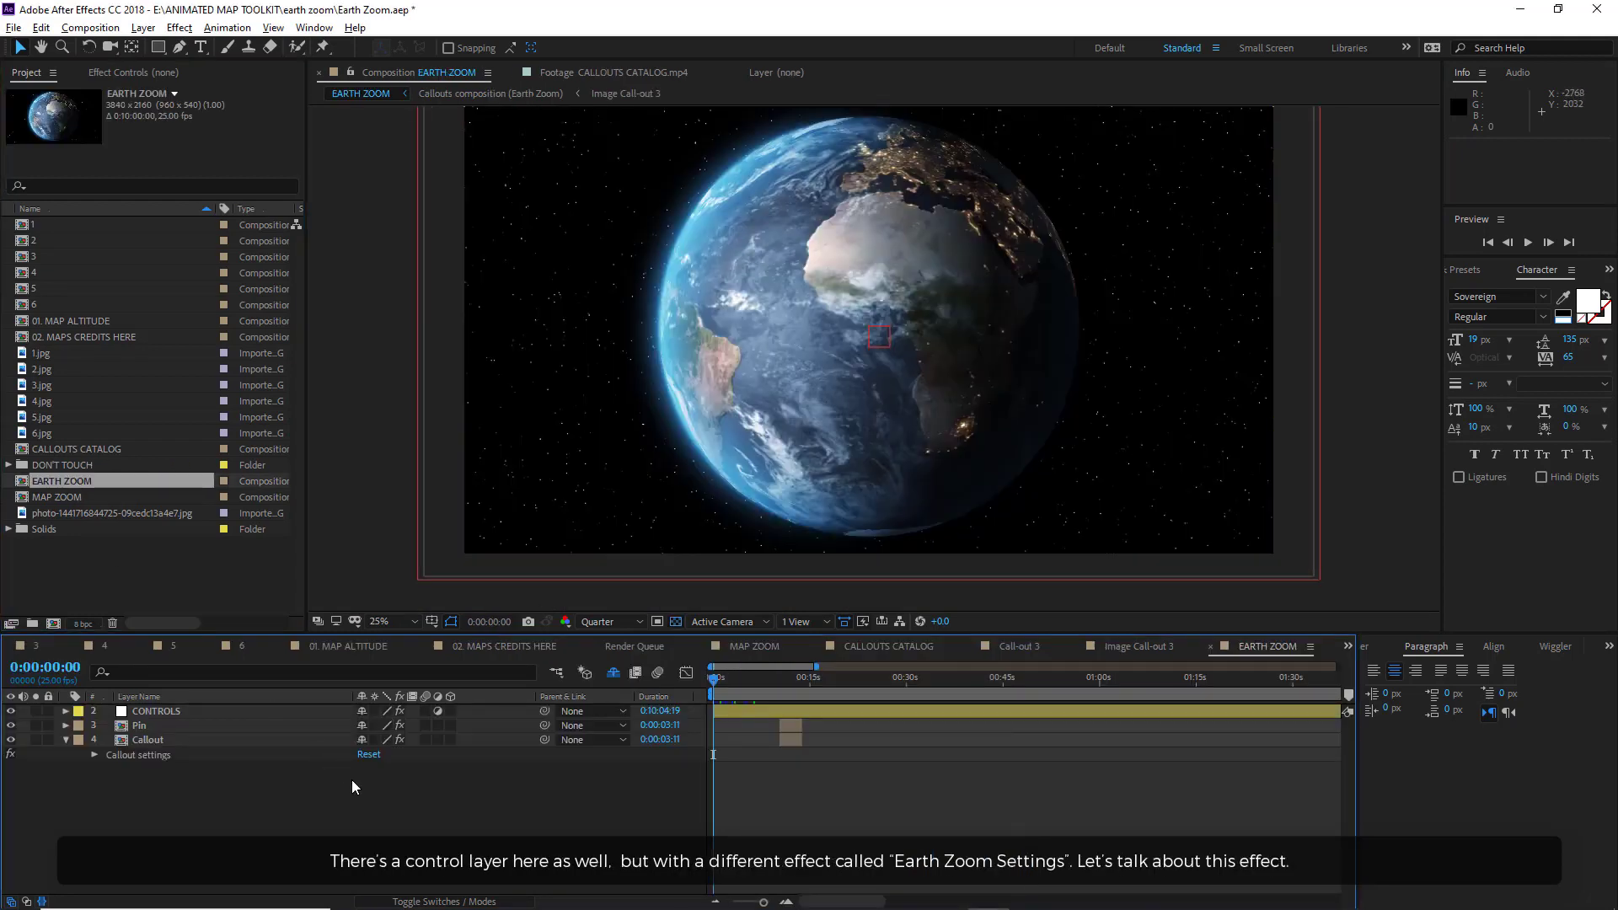
pyautogui.click(167, 712)
pyautogui.press('F3')
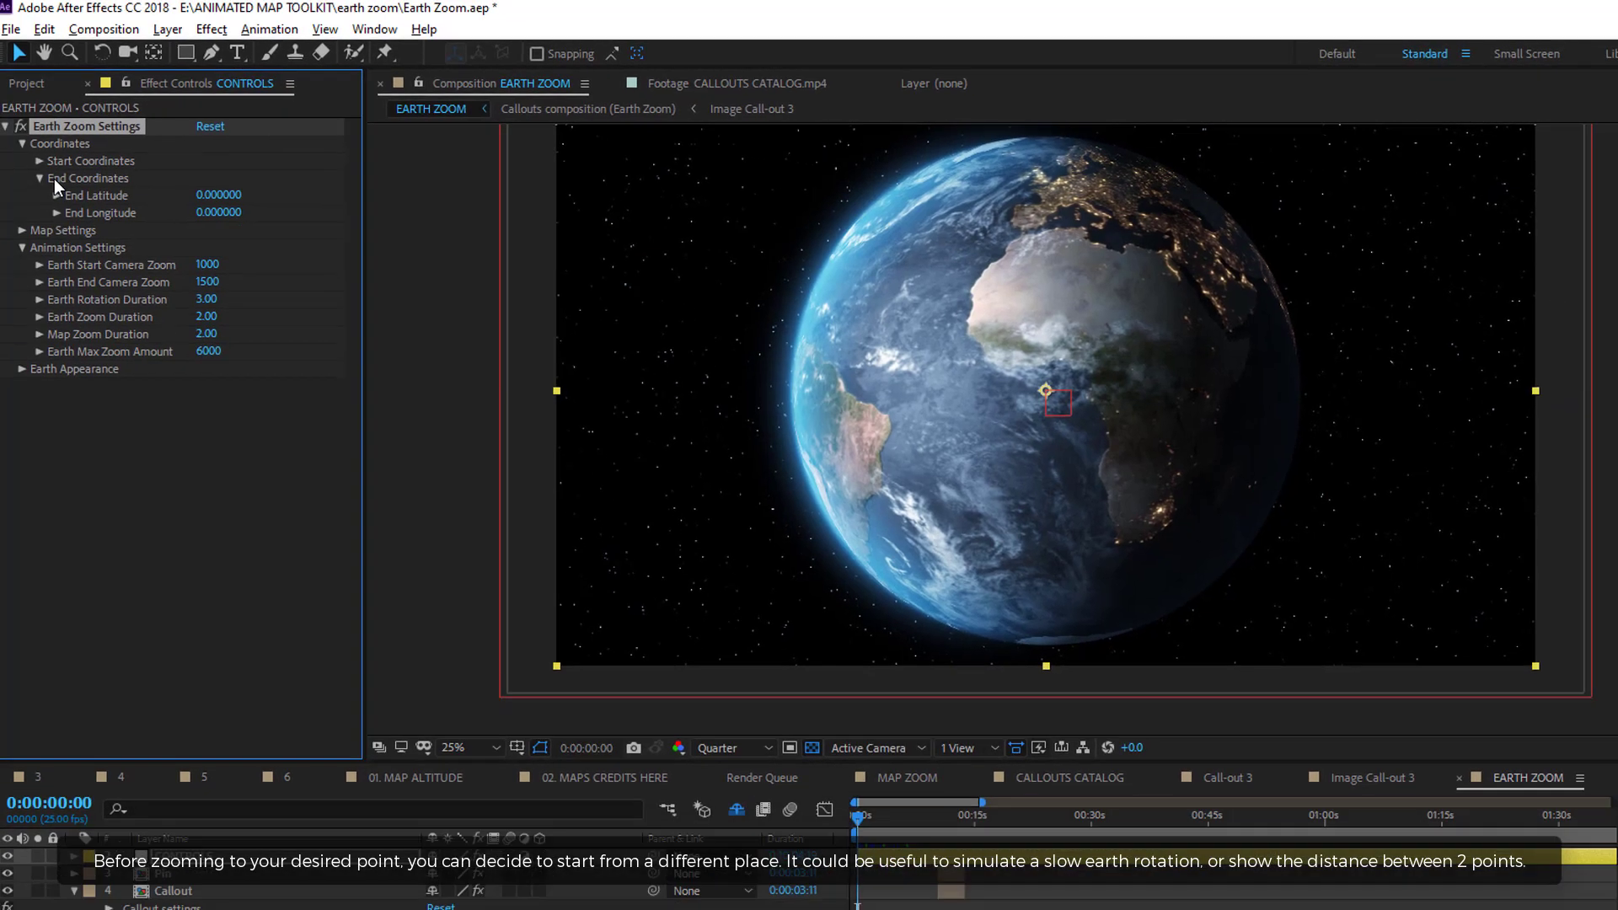
# Copy the latitude 41.8902 from the Notepad notes into the End Latitude of the Earth Zoom Settings.
pyautogui.hotkey('alt', 'Tab')
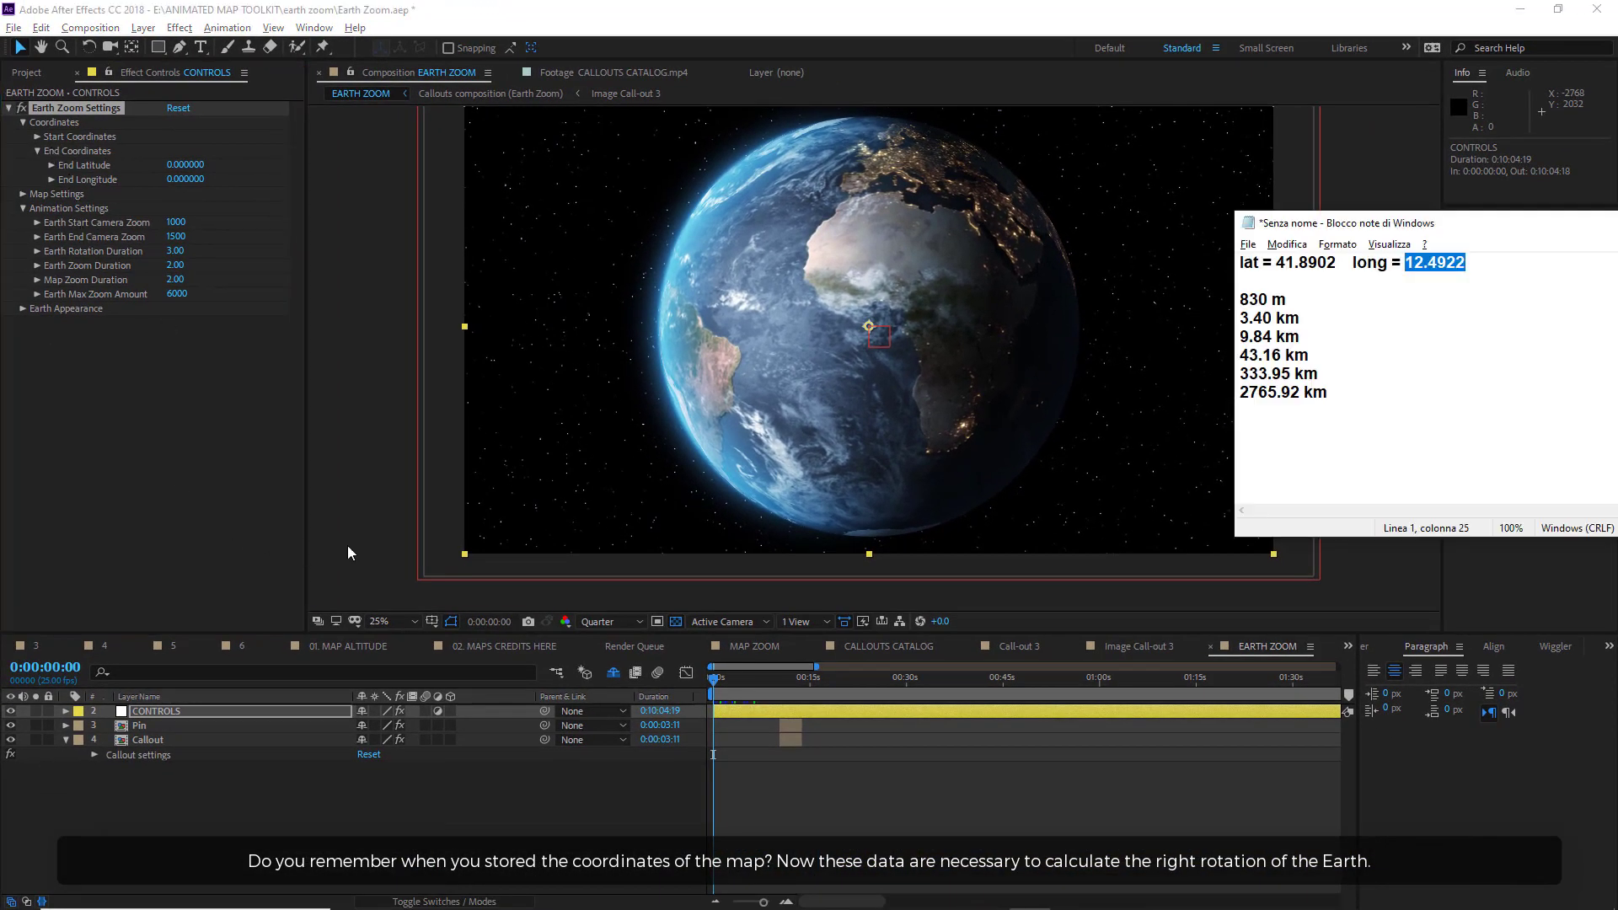
pyautogui.moveTo(1337, 263); pyautogui.dragTo(1327, 263)
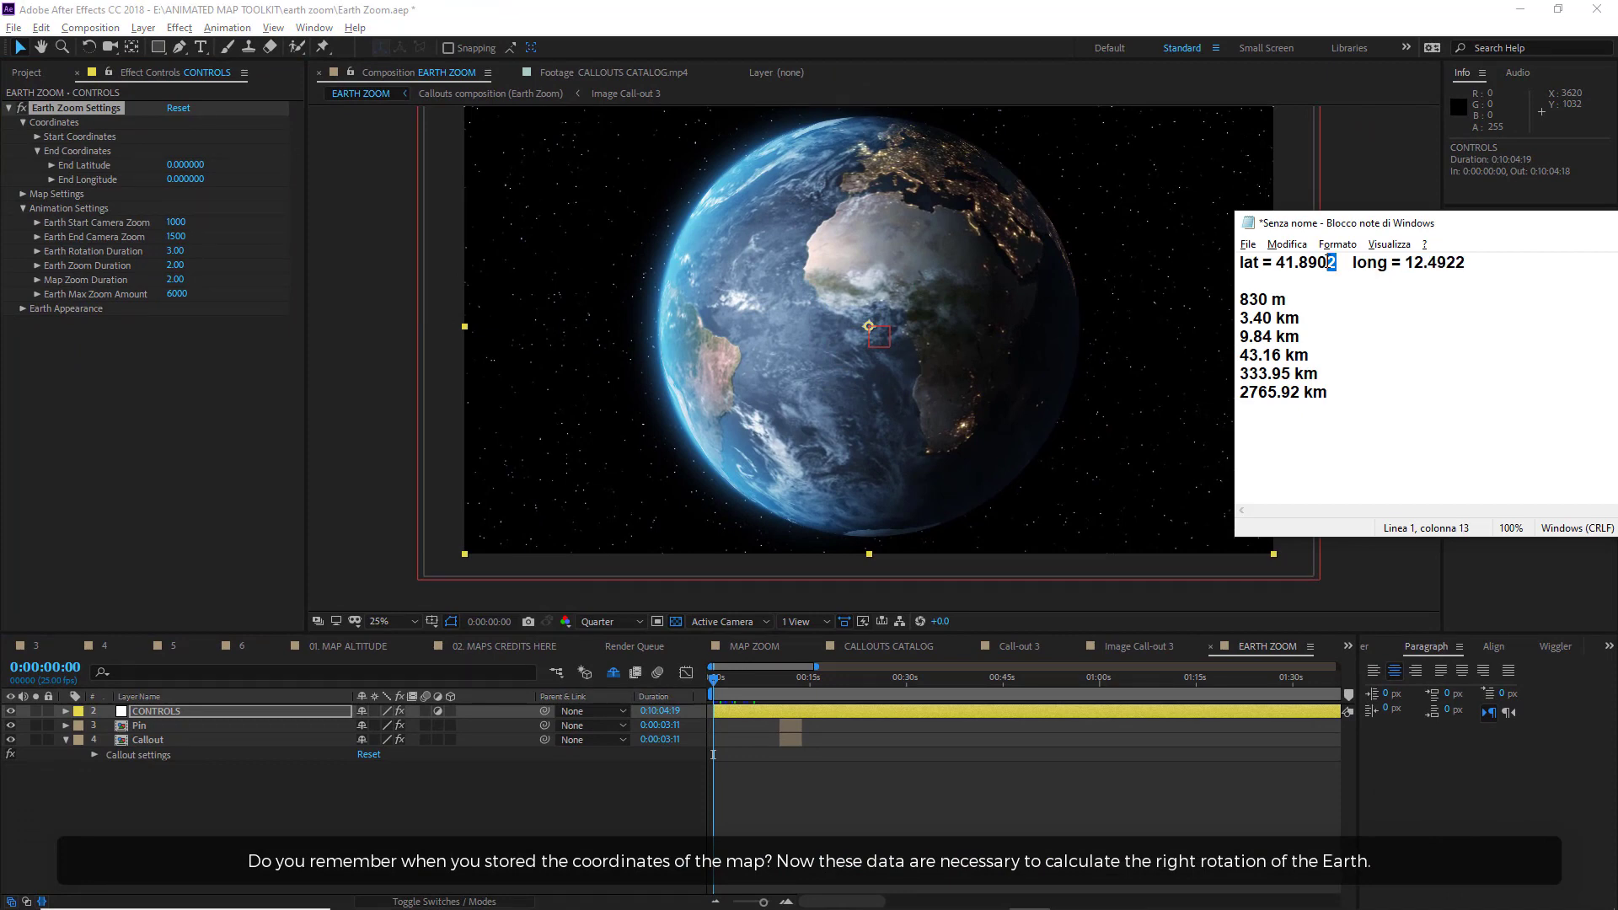
pyautogui.moveTo(1445, 228); pyautogui.dragTo(1282, 208)
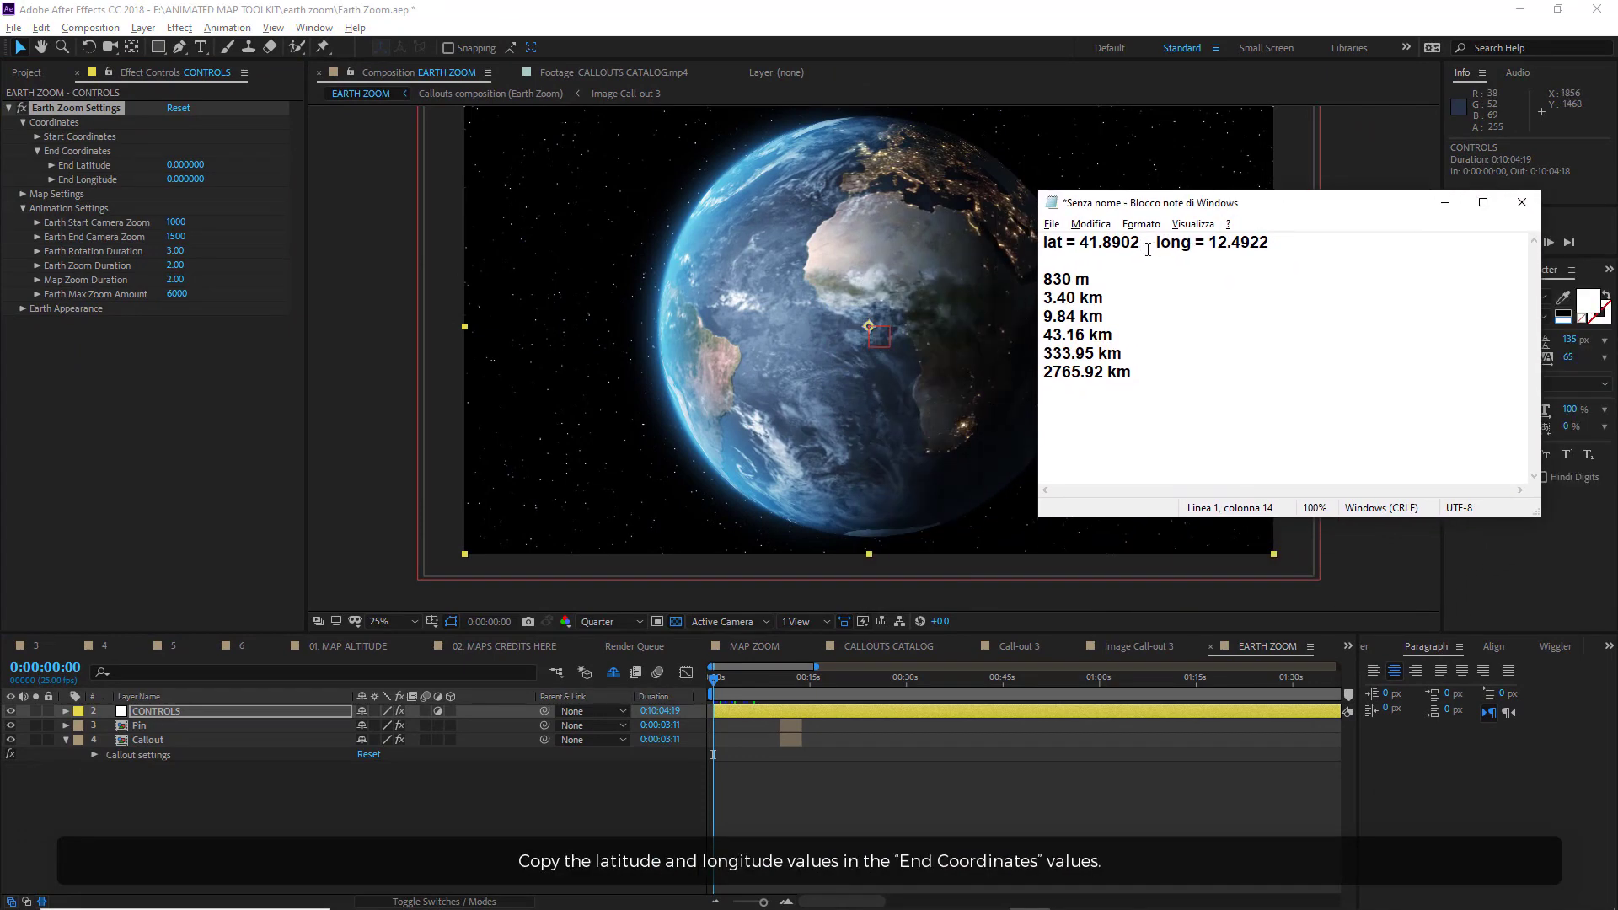
pyautogui.moveTo(1139, 245); pyautogui.dragTo(1080, 243)
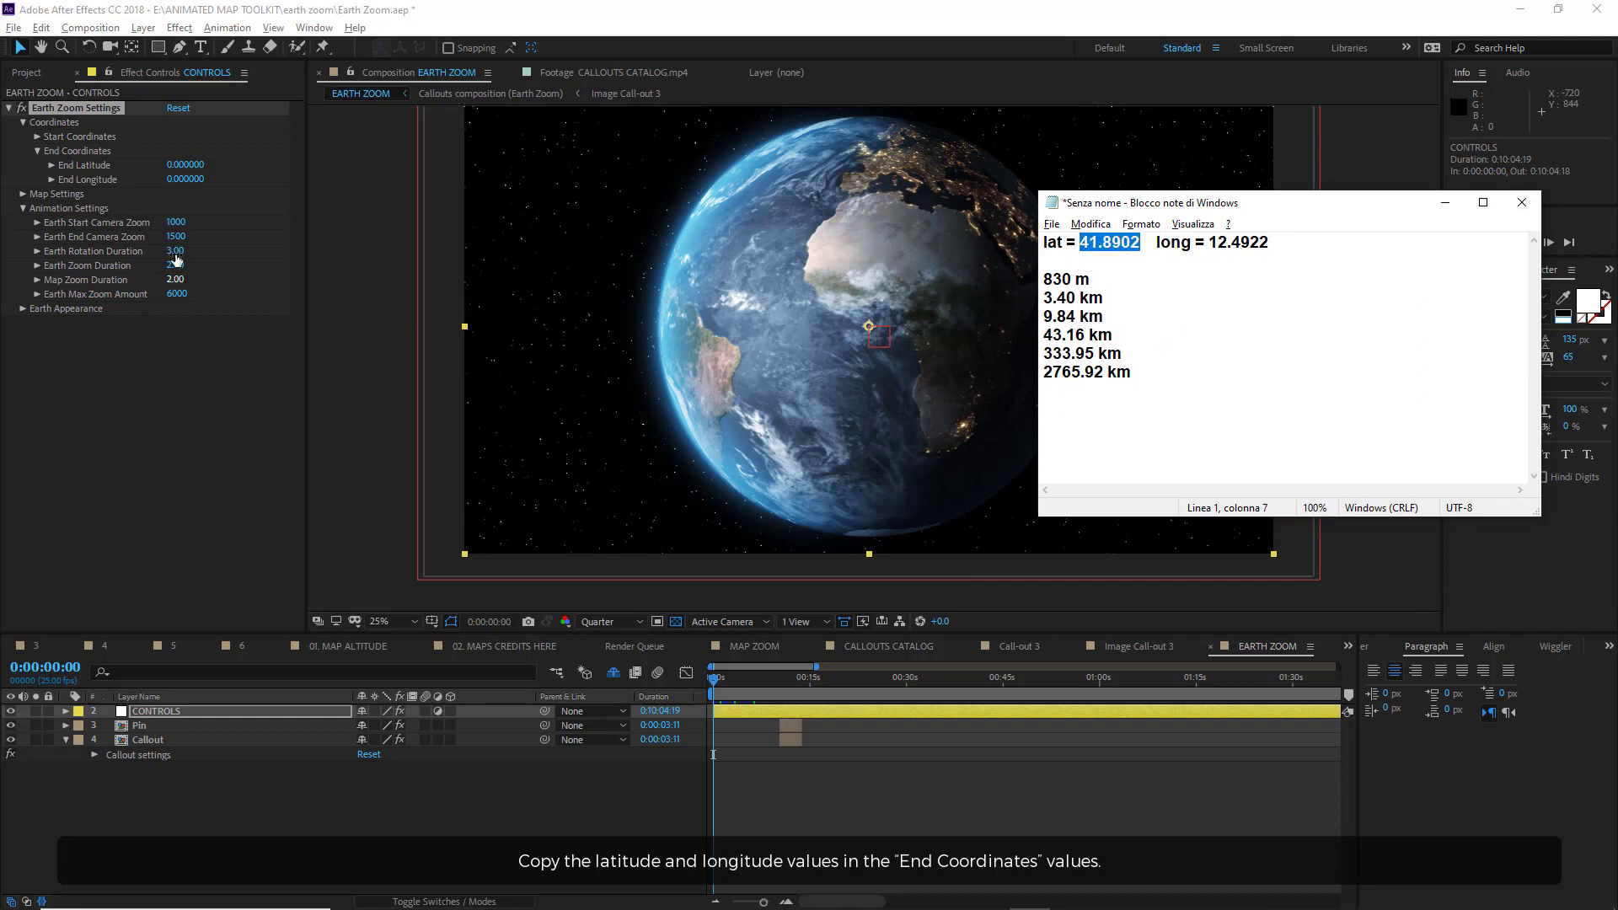
pyautogui.click(186, 164)
pyautogui.press('Return')
pyautogui.hotkey('alt', 'Tab')
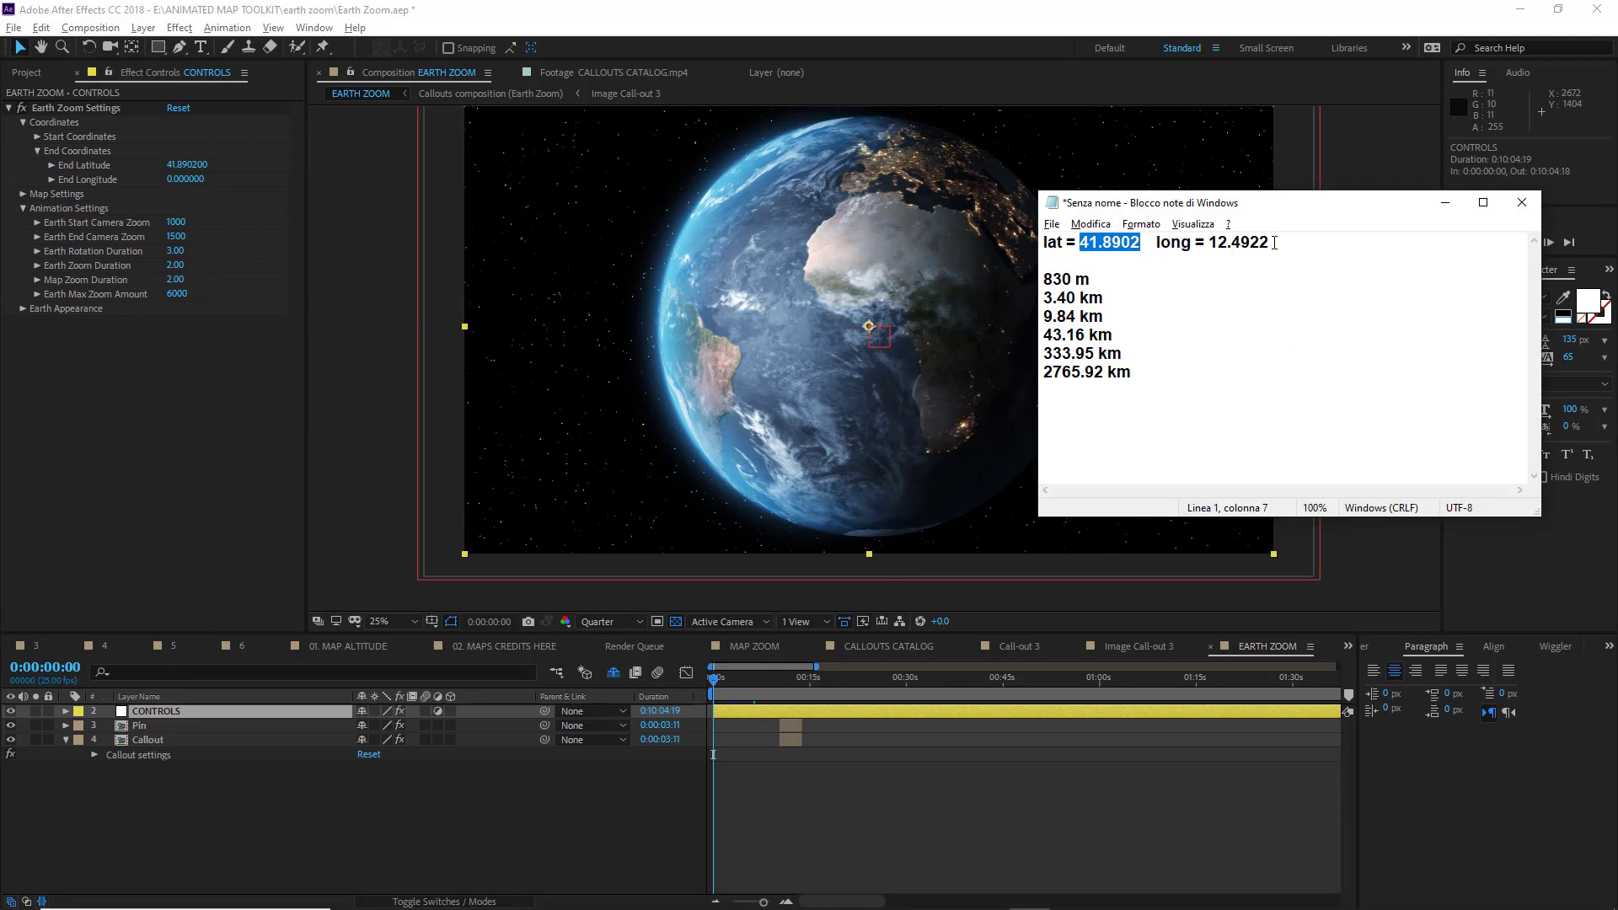
# Copy the longitude 12.4922 from the Notepad notes into the End Longitude of the Earth Zoom Settings.
pyautogui.moveTo(1268, 243); pyautogui.dragTo(1212, 244)
pyautogui.hotkey('ctrl', 'c')
pyautogui.click(185, 178)
pyautogui.hotkey('ctrl', 'v')
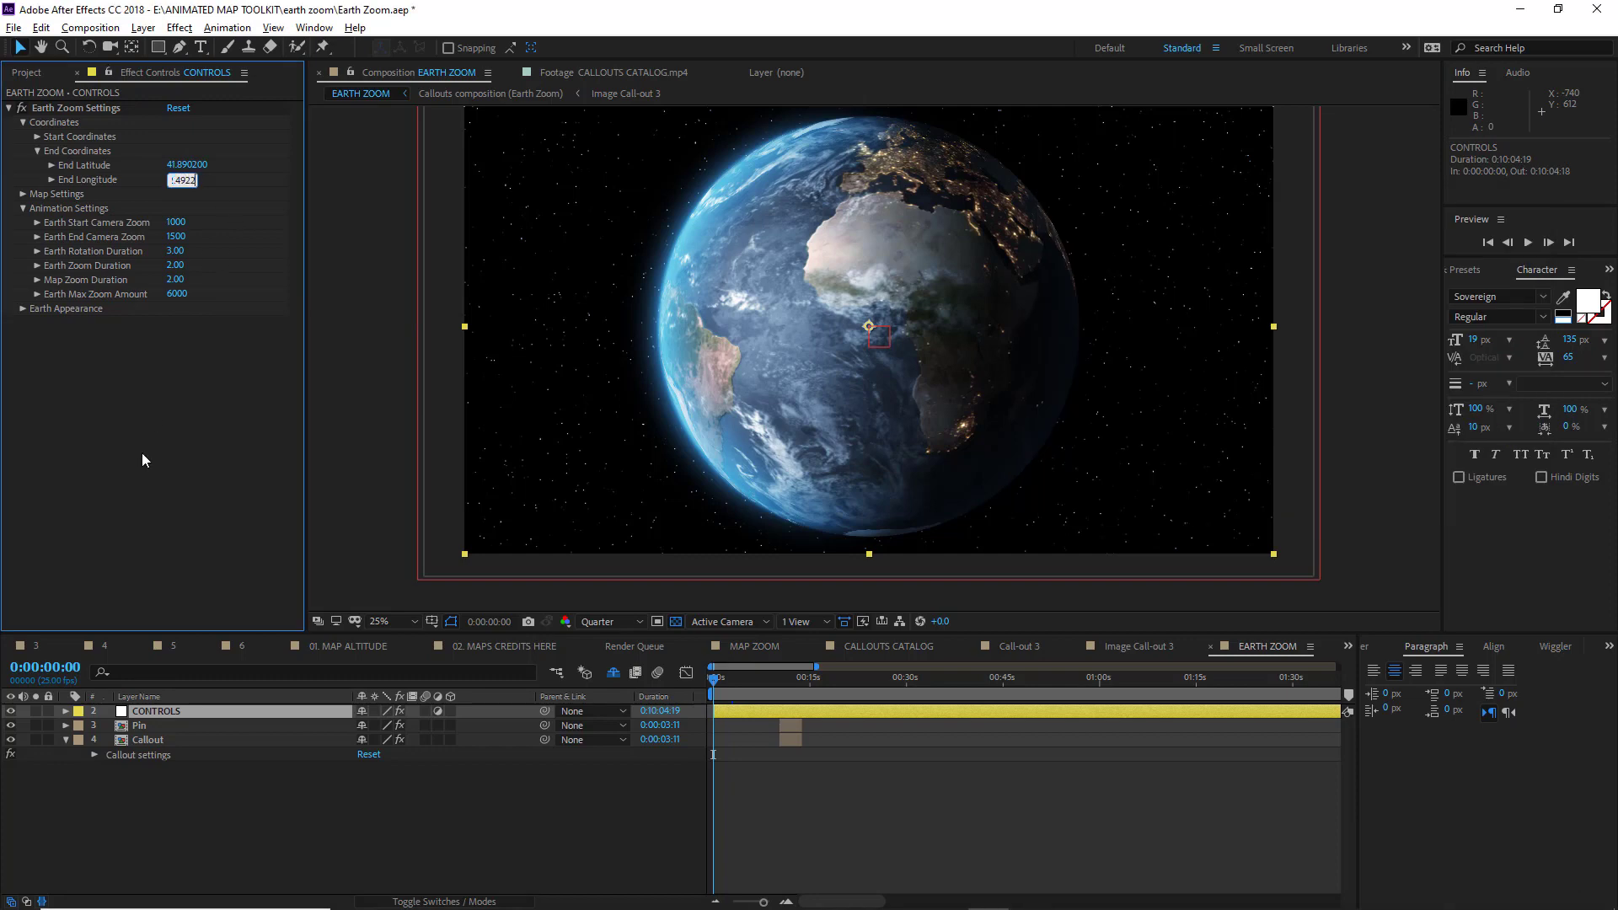
pyautogui.press('Return')
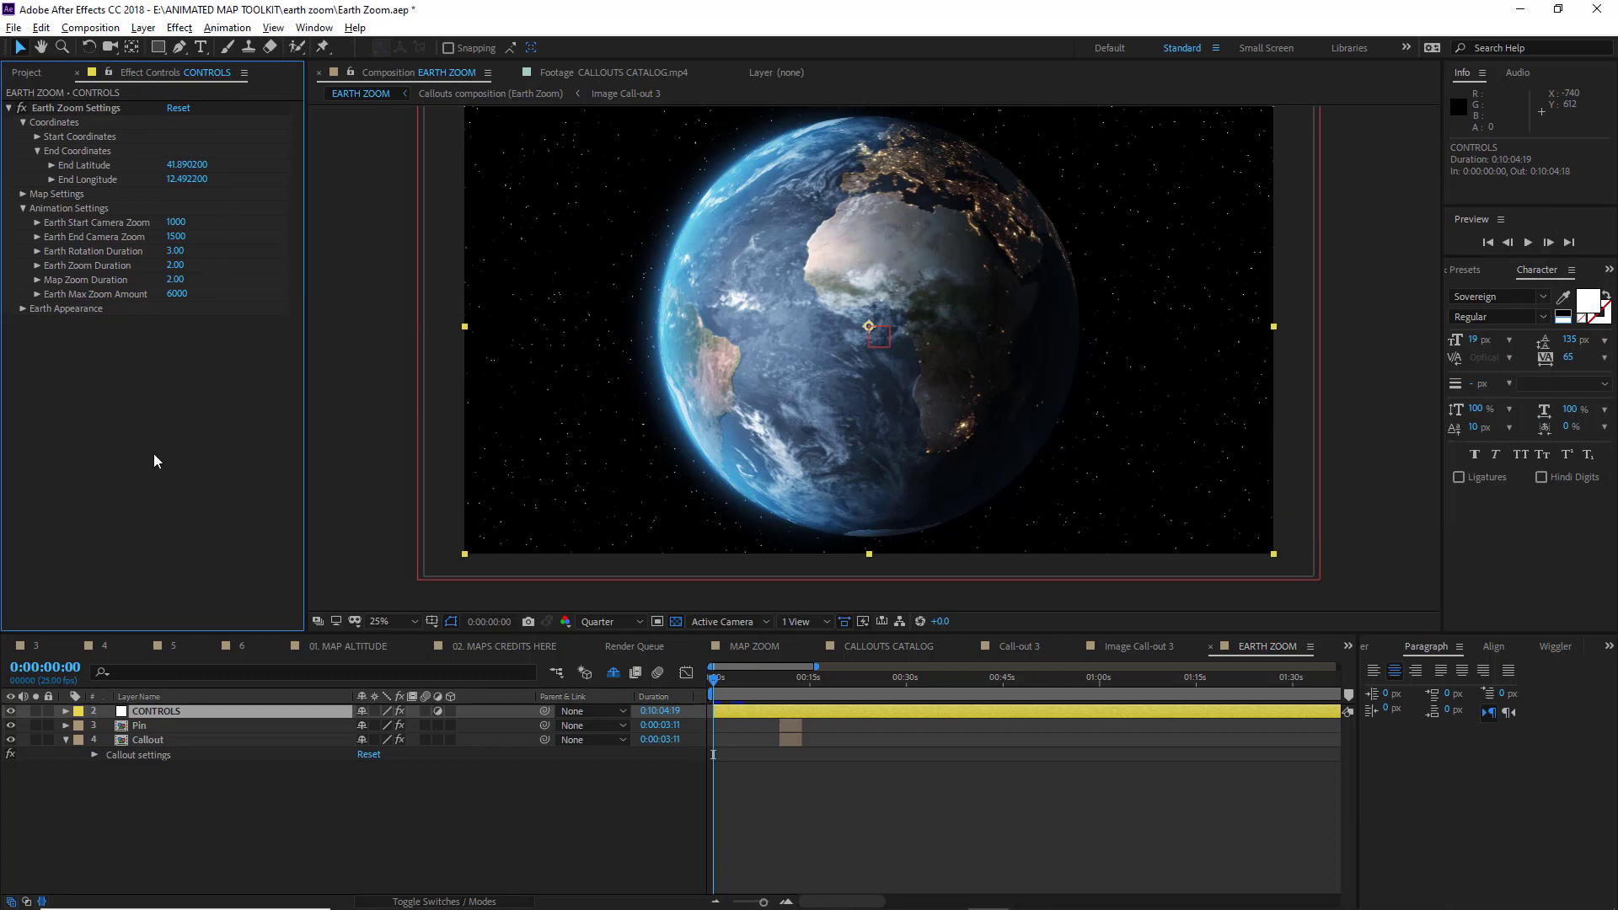
# Scrub the EARTH ZOOM timeline from its start to about 0:00:03:20 and back to check the Earth's rotation.
pyautogui.click(715, 680)
pyautogui.moveTo(716, 679); pyautogui.dragTo(740, 679)
pyautogui.scroll(-1, 879, 340)
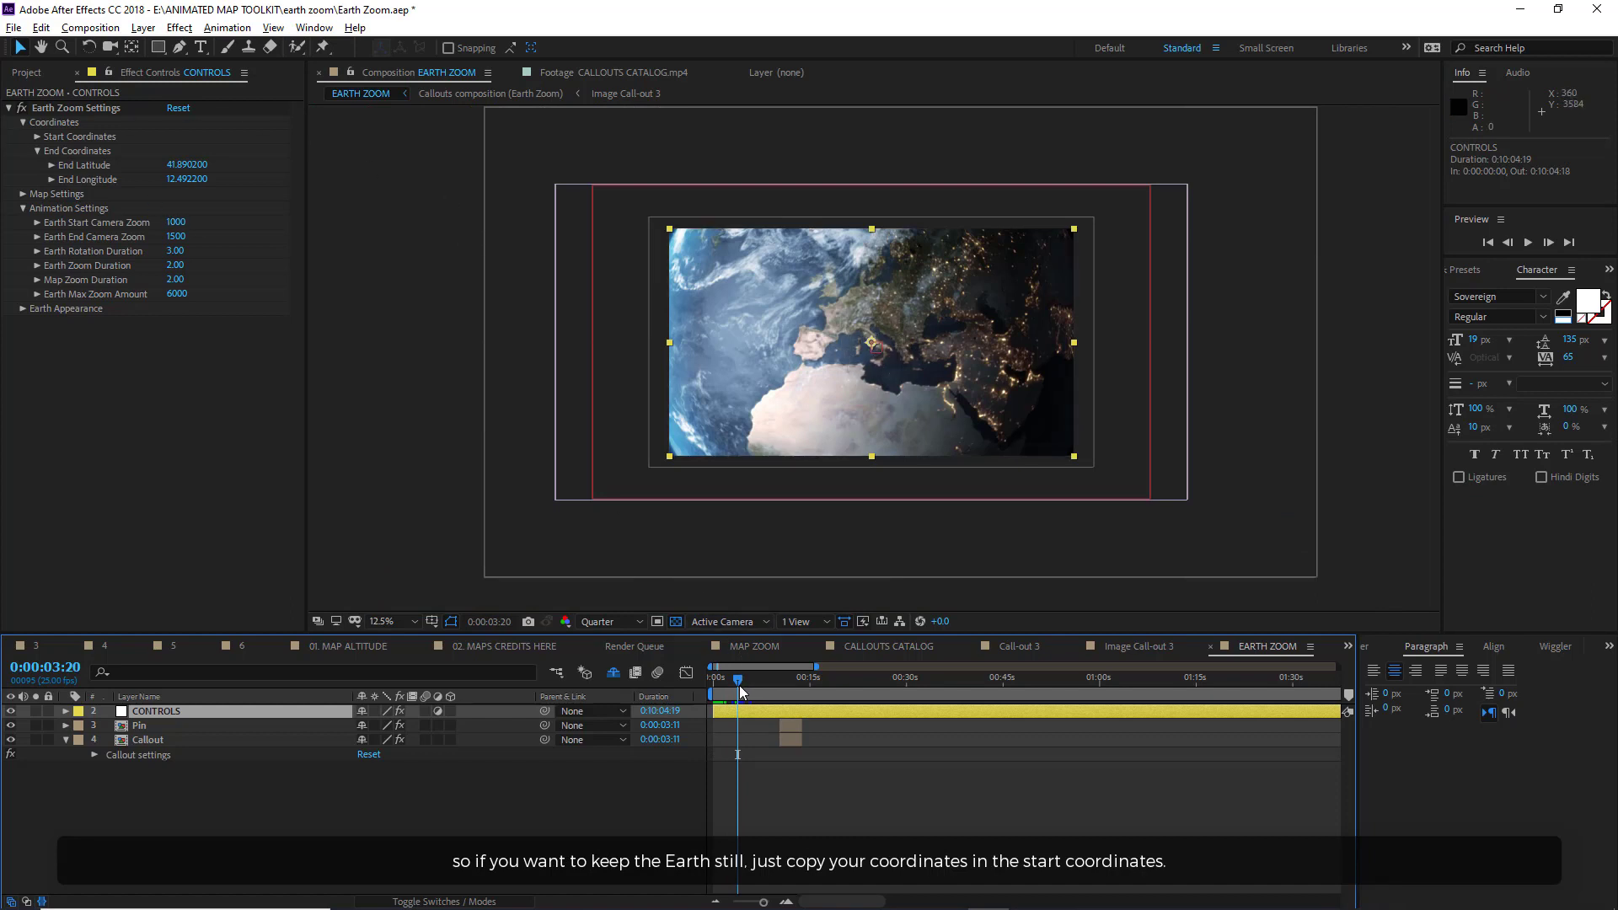
pyautogui.moveTo(739, 681); pyautogui.dragTo(684, 684)
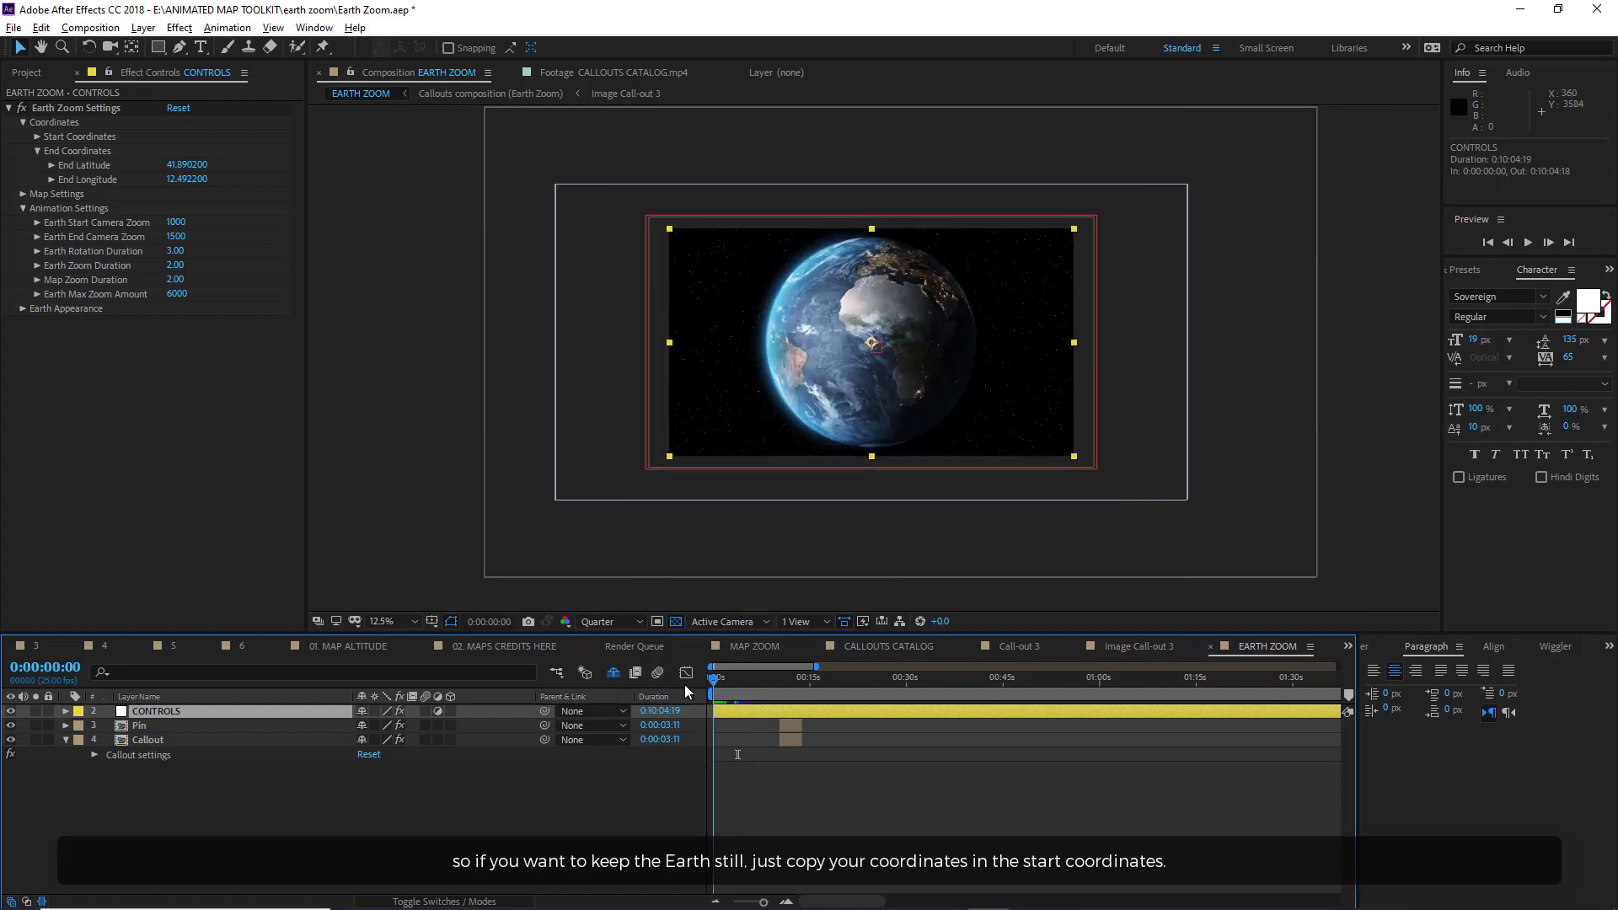
# Expand the Start Coordinates and set the Start Latitude to 41.8902, matching the End Latitude.
pyautogui.click(36, 137)
pyautogui.click(36, 137)
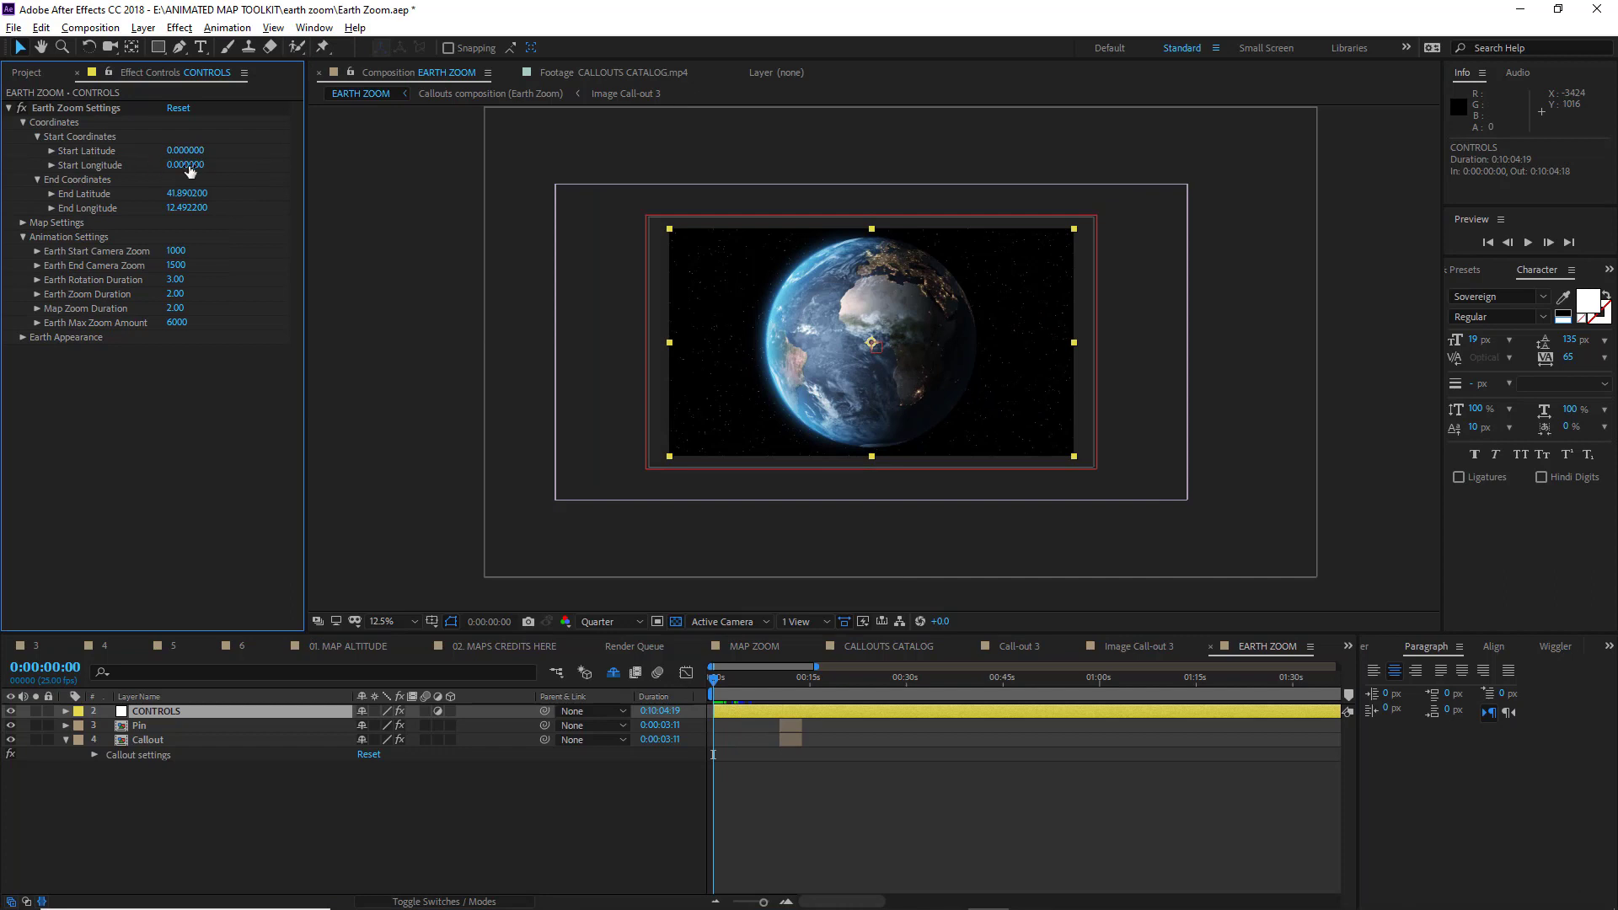
pyautogui.press('.')
pyautogui.click(185, 194)
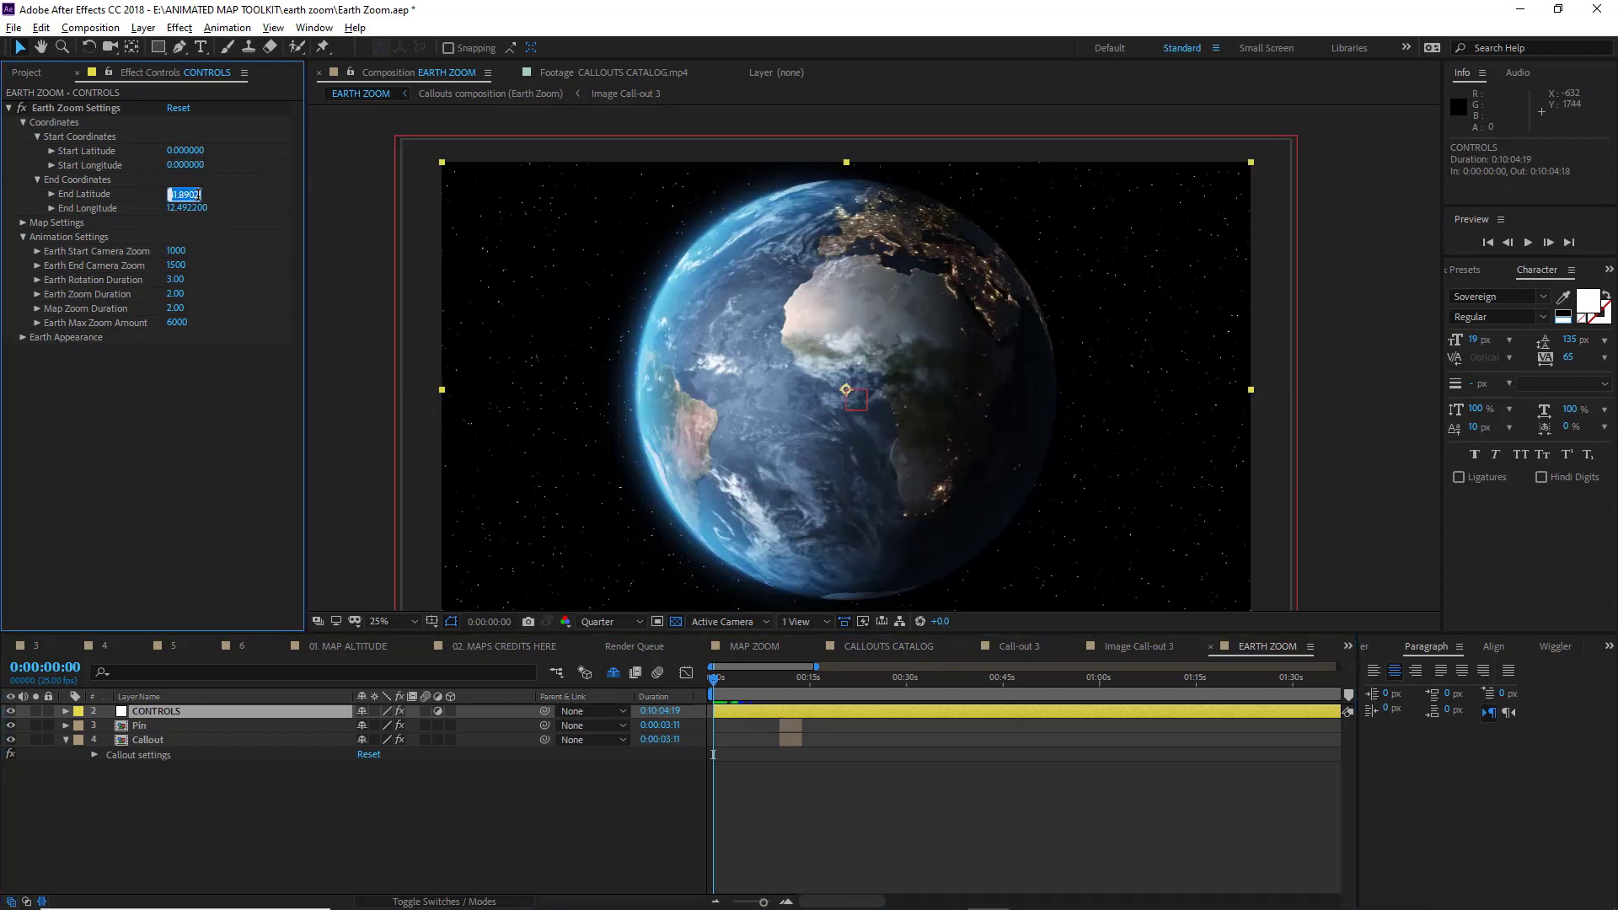
pyautogui.click(186, 152)
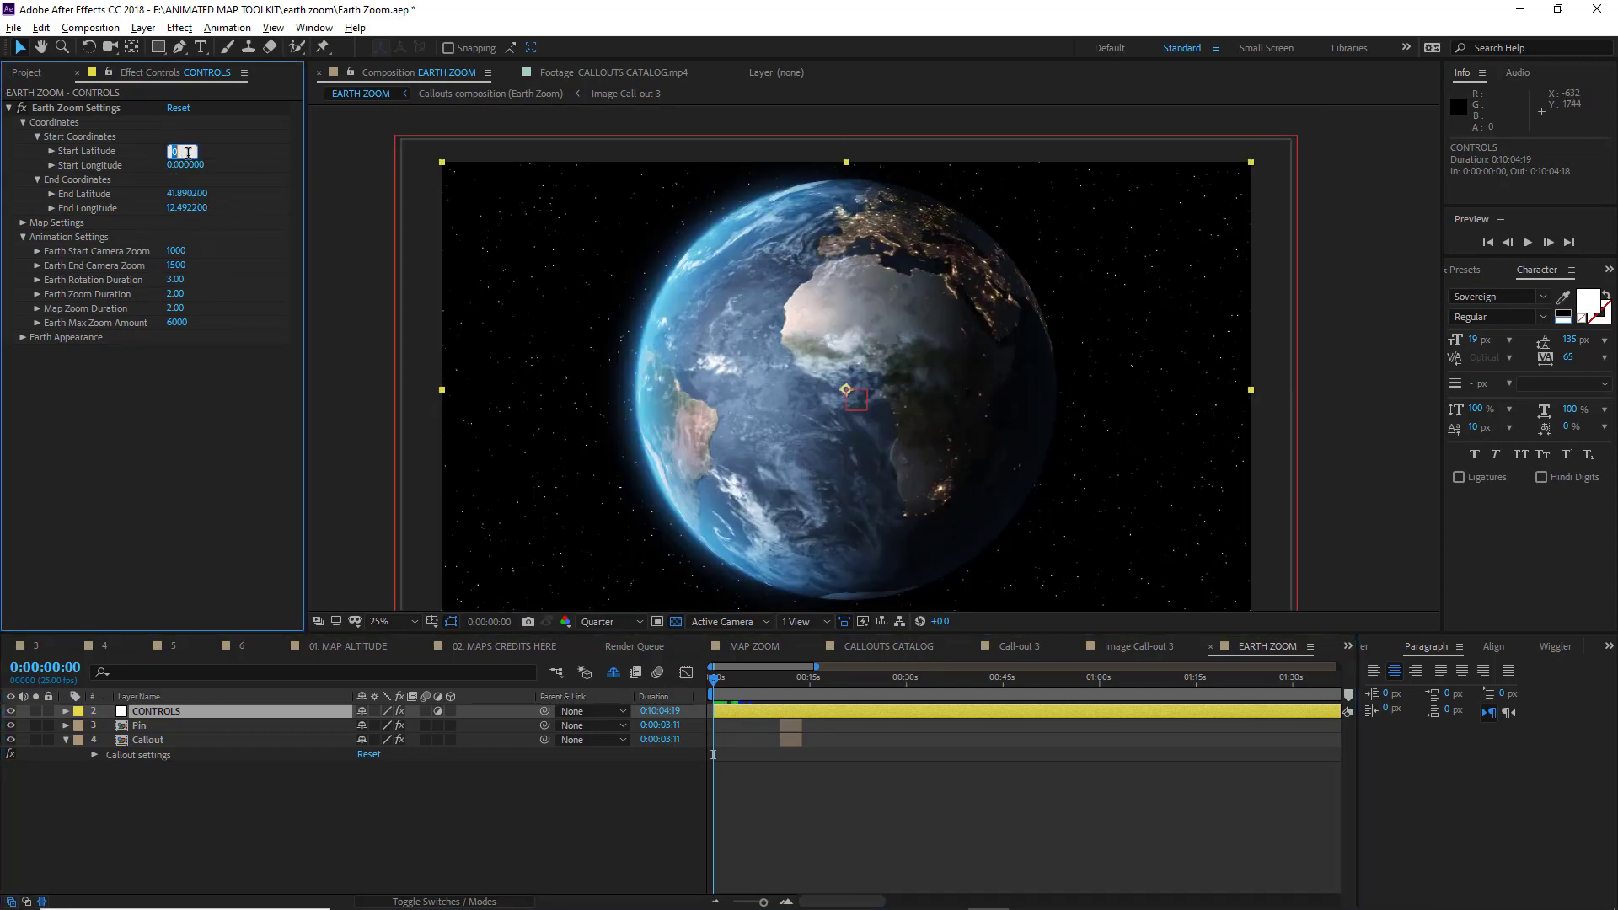
pyautogui.write('41.8902')
# Copy the End Longitude 12.4922 into the Start Longitude and scrub the timeline to check that the Earth stays still.
pyautogui.click(183, 208)
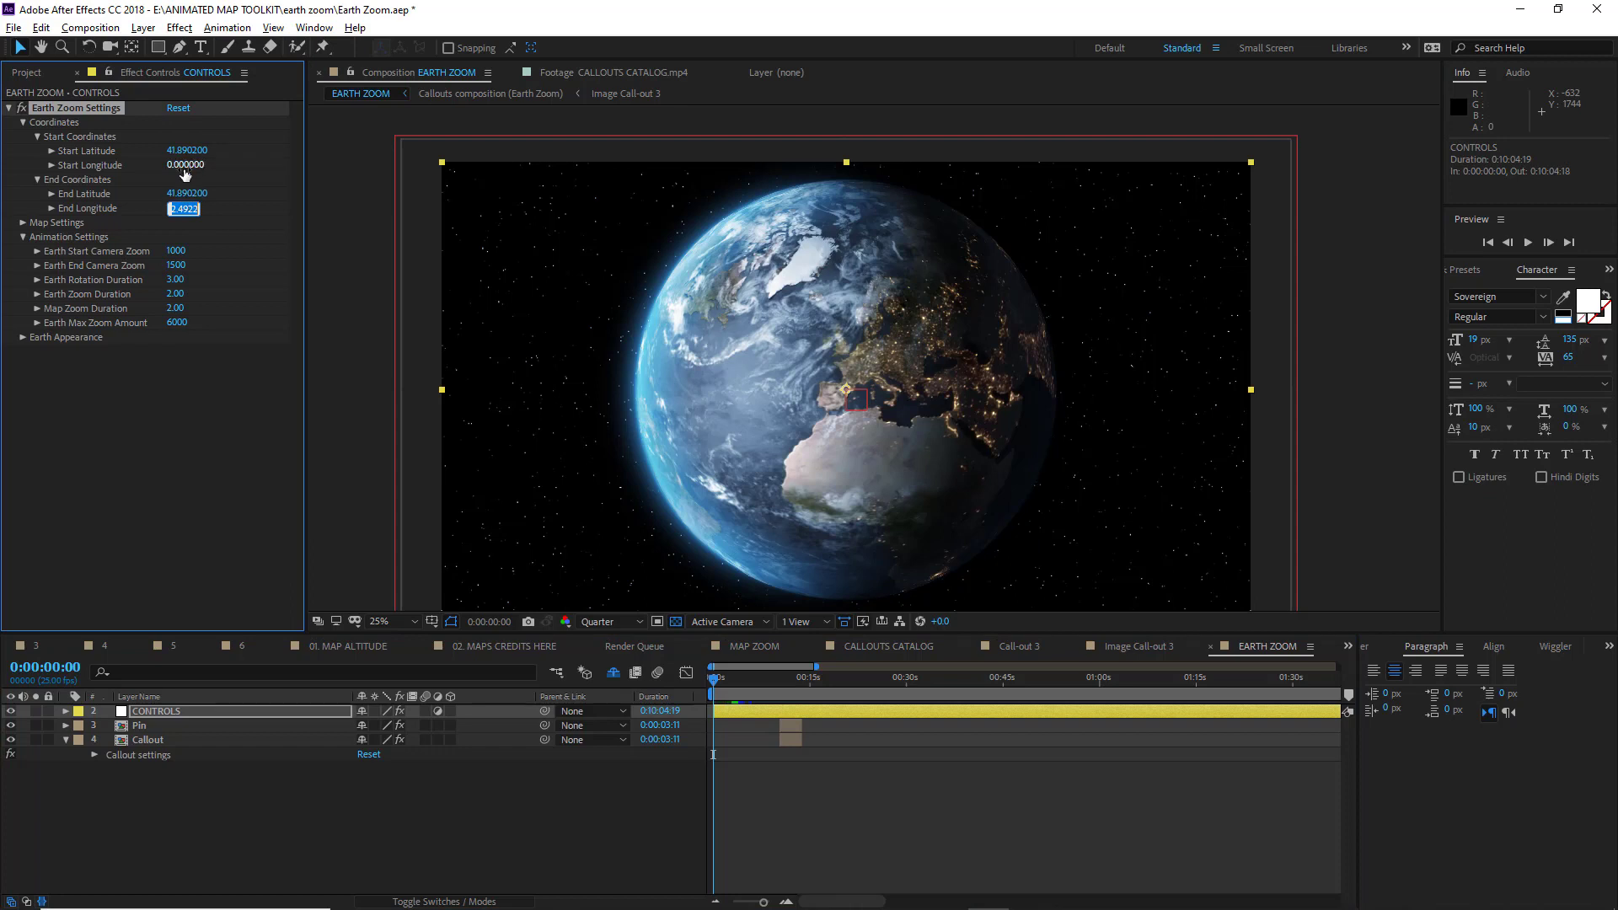
pyautogui.click(186, 165)
pyautogui.hotkey('ctrl', 'v')
pyautogui.press('Return')
pyautogui.click(462, 714)
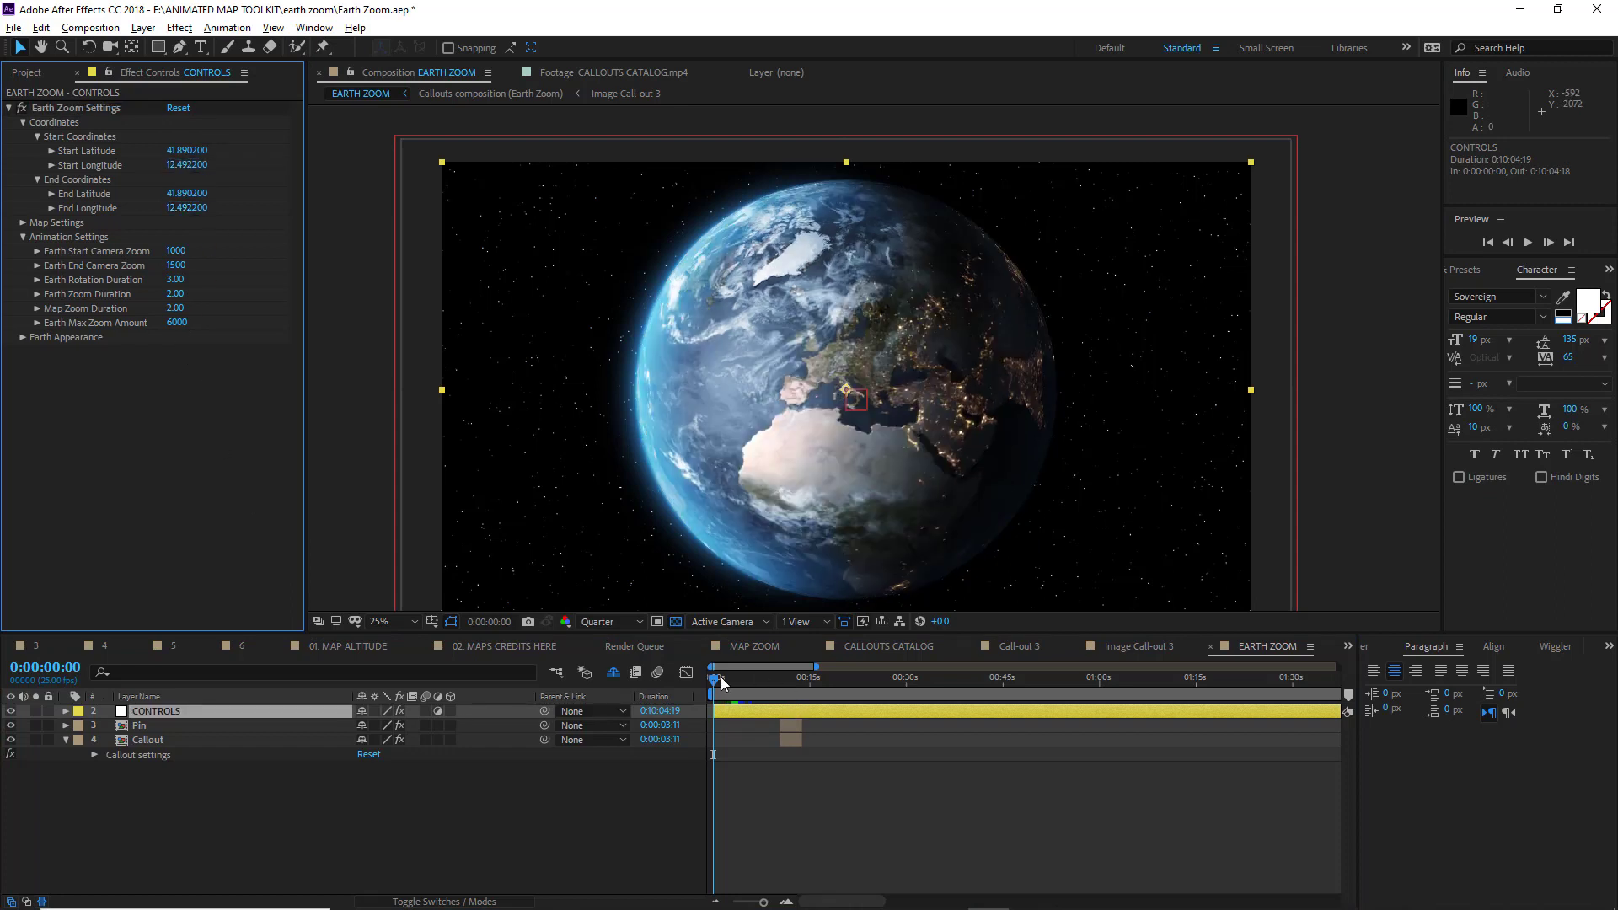
pyautogui.moveTo(721, 682); pyautogui.dragTo(650, 680)
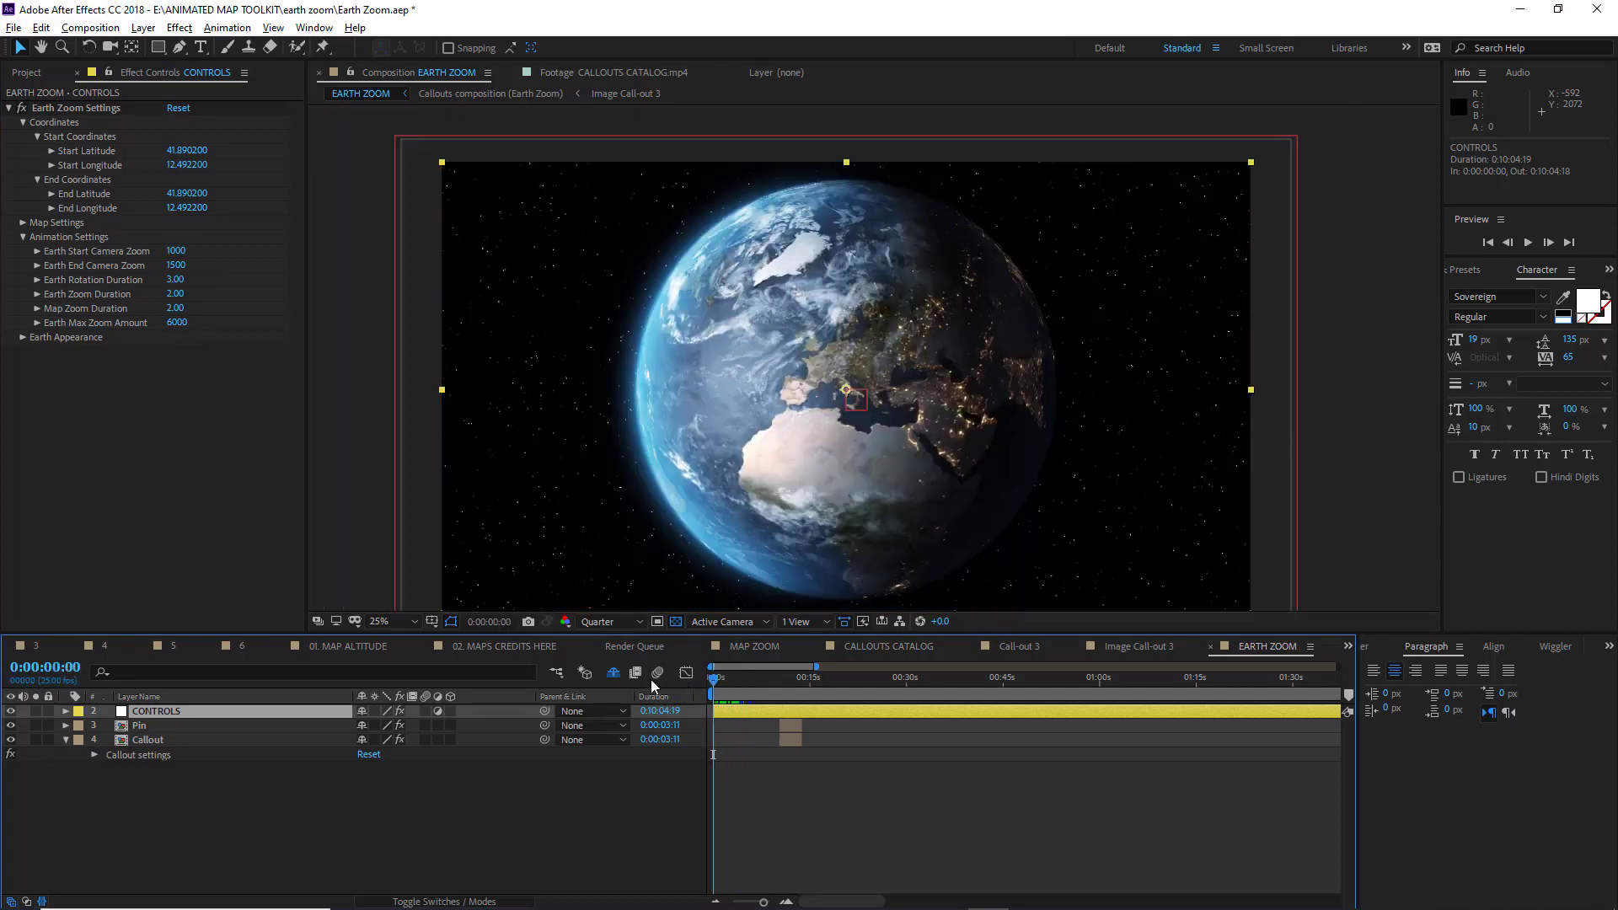
# Set the Start Longitude to 20 for a slow Earth rotation and scrub the opening frames to check it.
pyautogui.click(184, 165)
pyautogui.write('20')
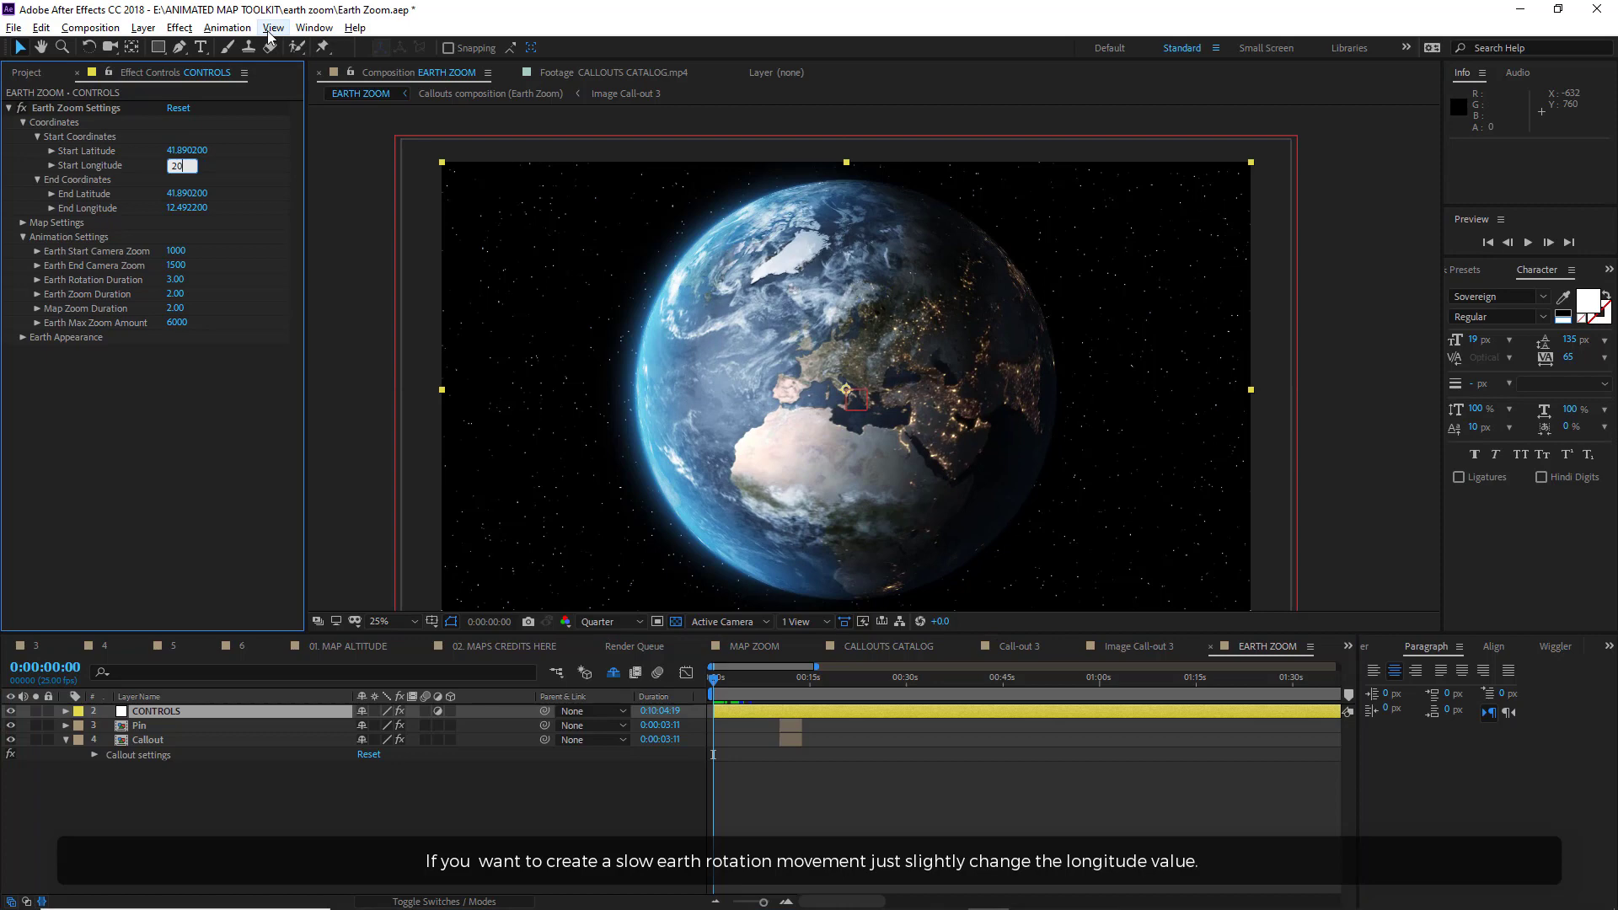
pyautogui.click(714, 680)
pyautogui.moveTo(714, 679); pyautogui.dragTo(728, 676)
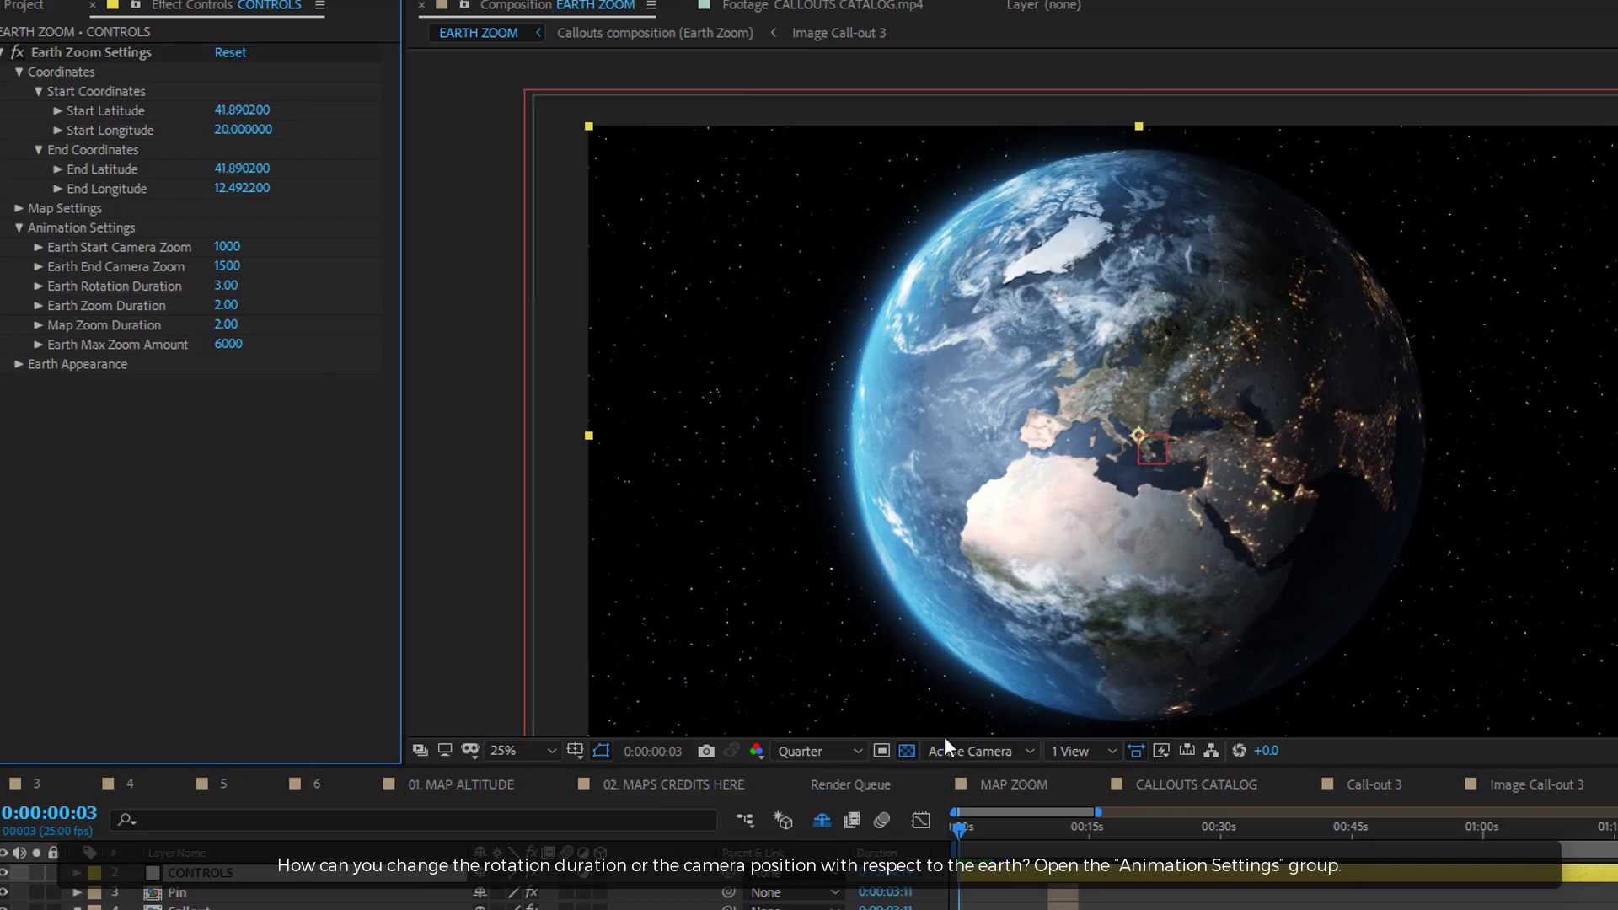
pyautogui.moveTo(963, 833); pyautogui.dragTo(928, 812)
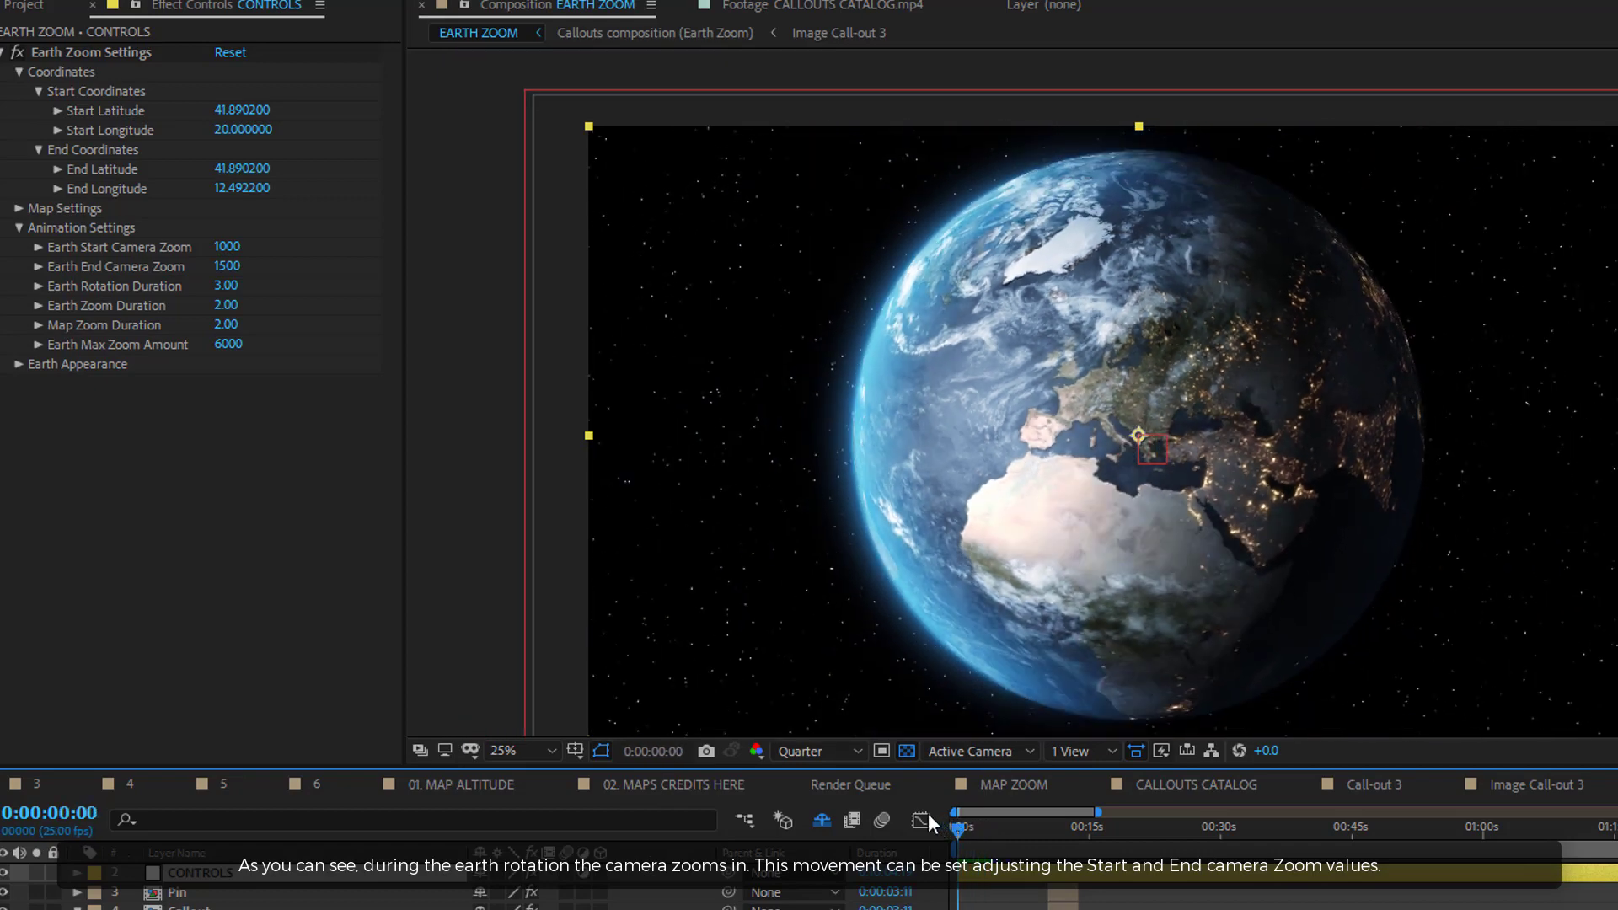
# Set the Earth Start Camera Zoom to 700 and the Earth End Camera Zoom to 900, and scrub the camera move.
pyautogui.click(239, 246)
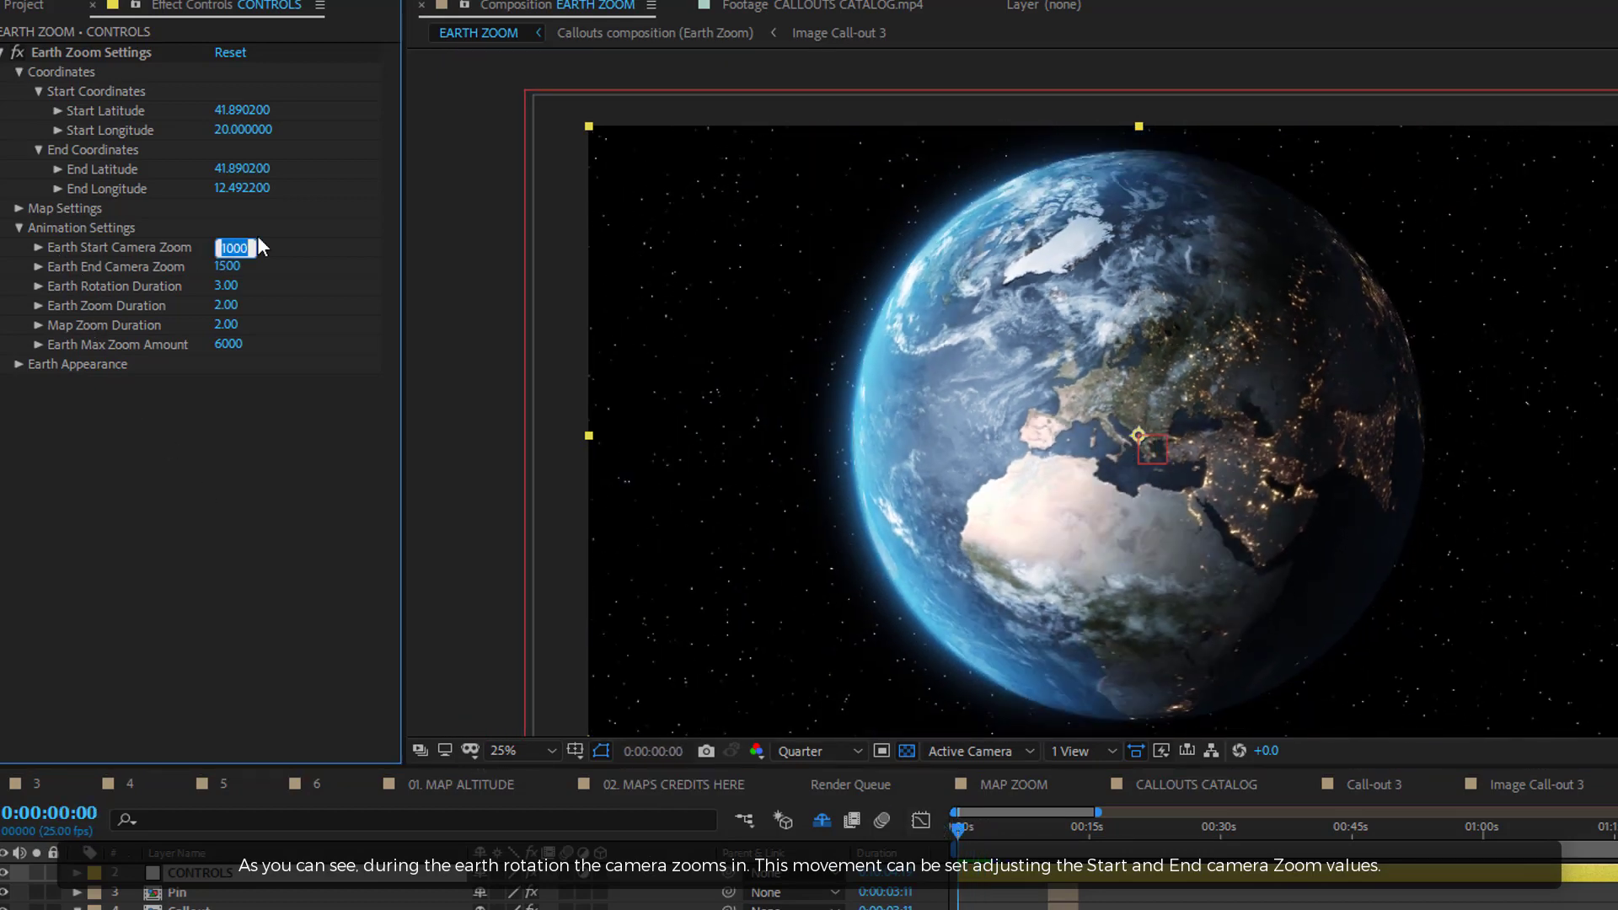
pyautogui.write('700')
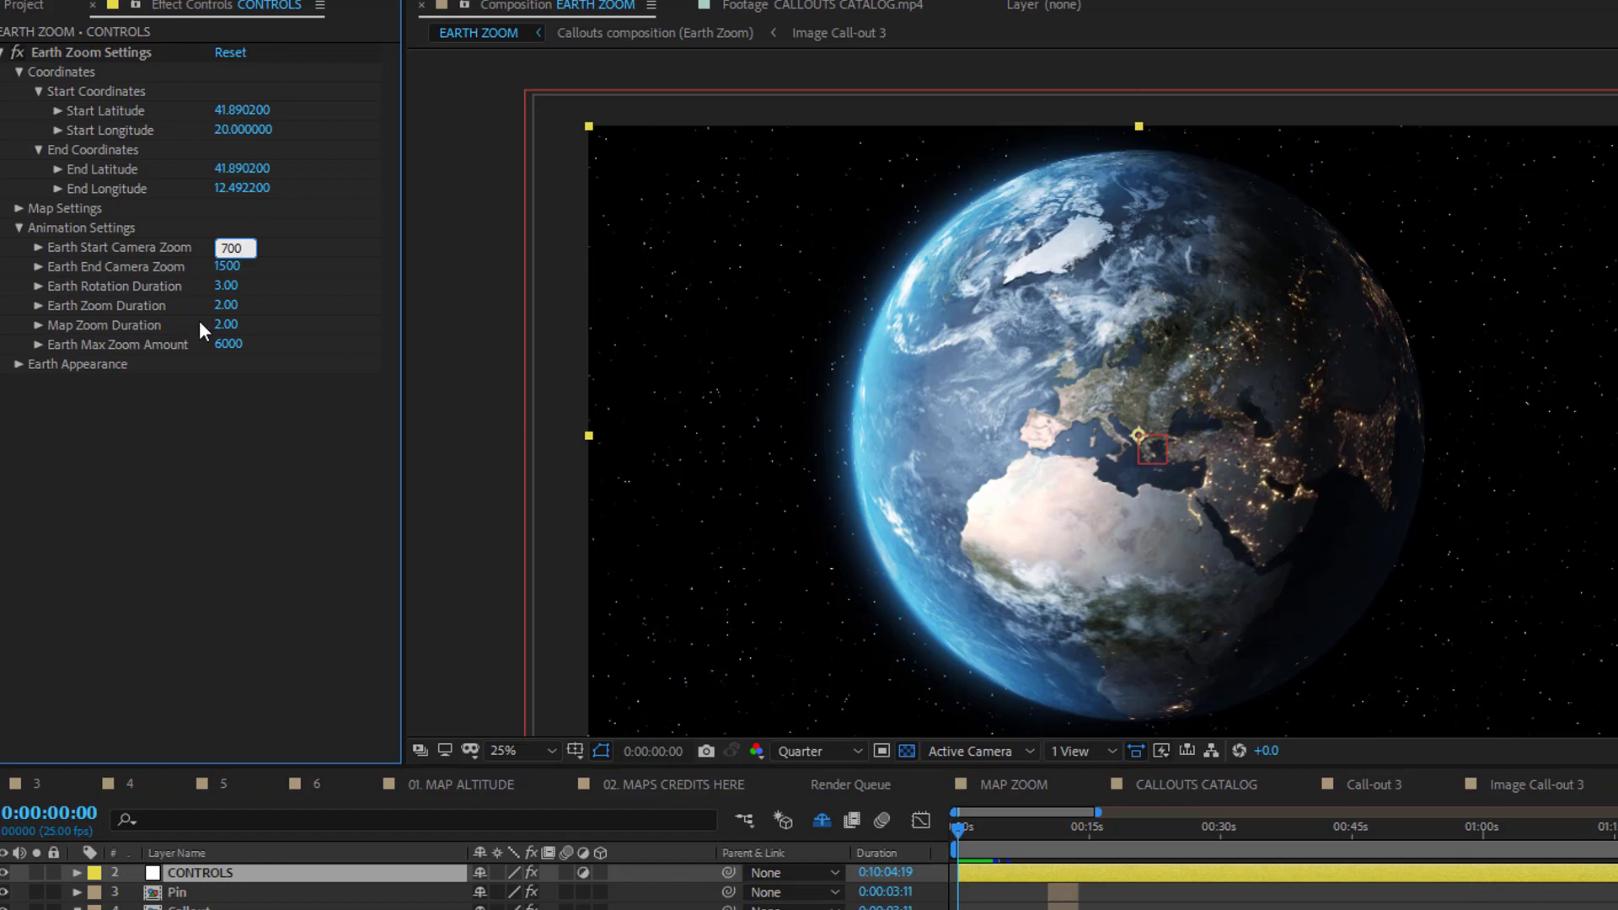
pyautogui.press('Return')
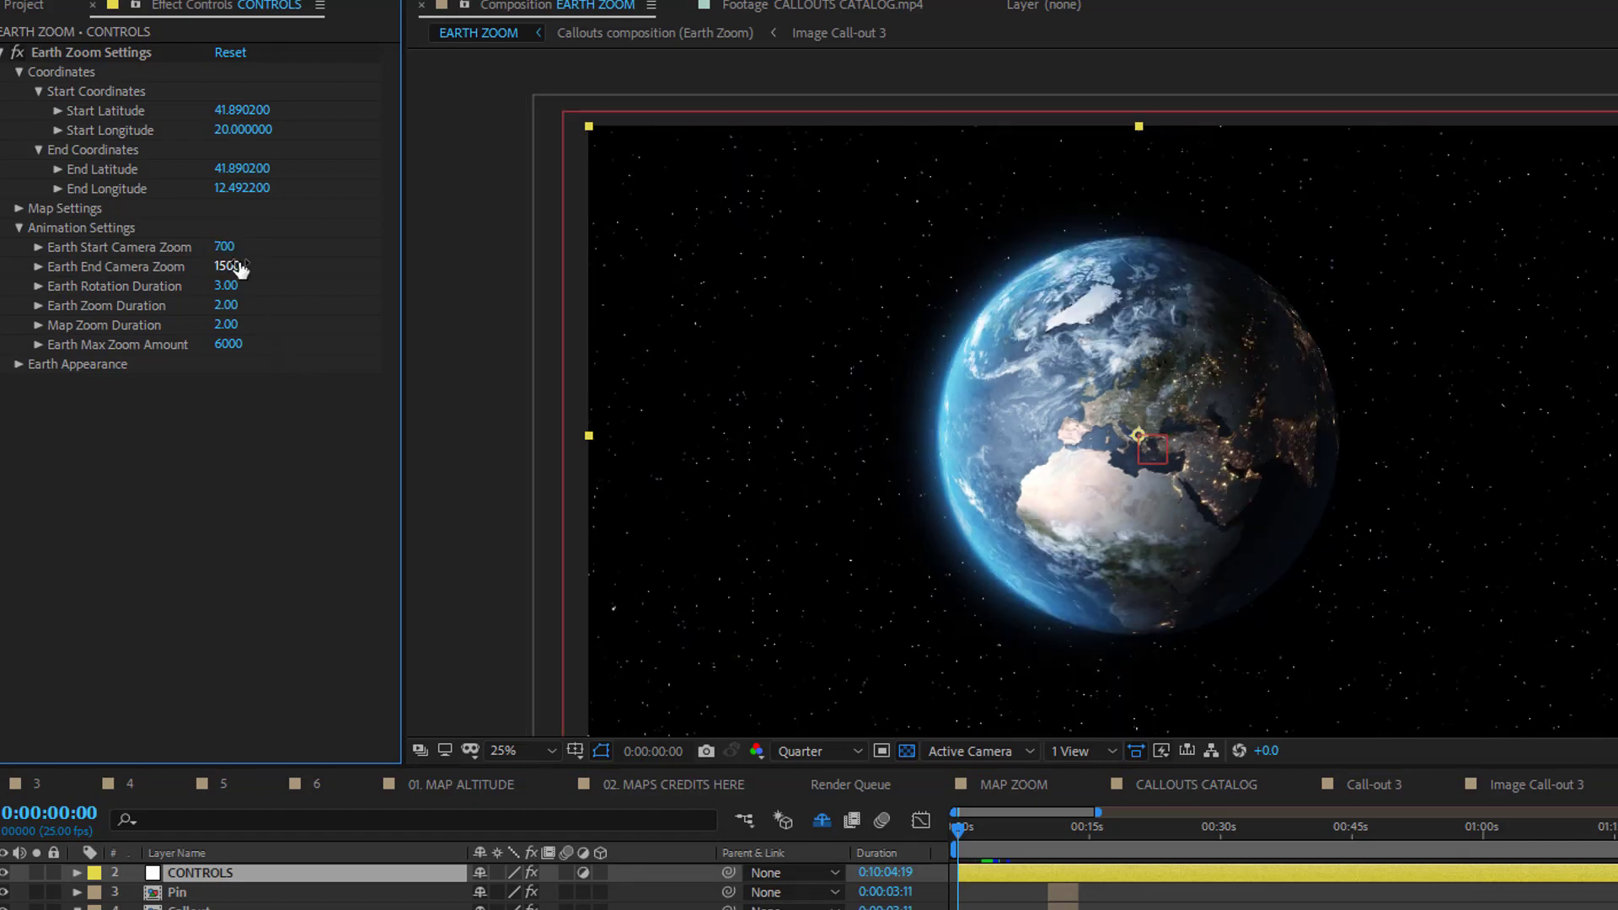
pyautogui.click(239, 266)
pyautogui.write('900')
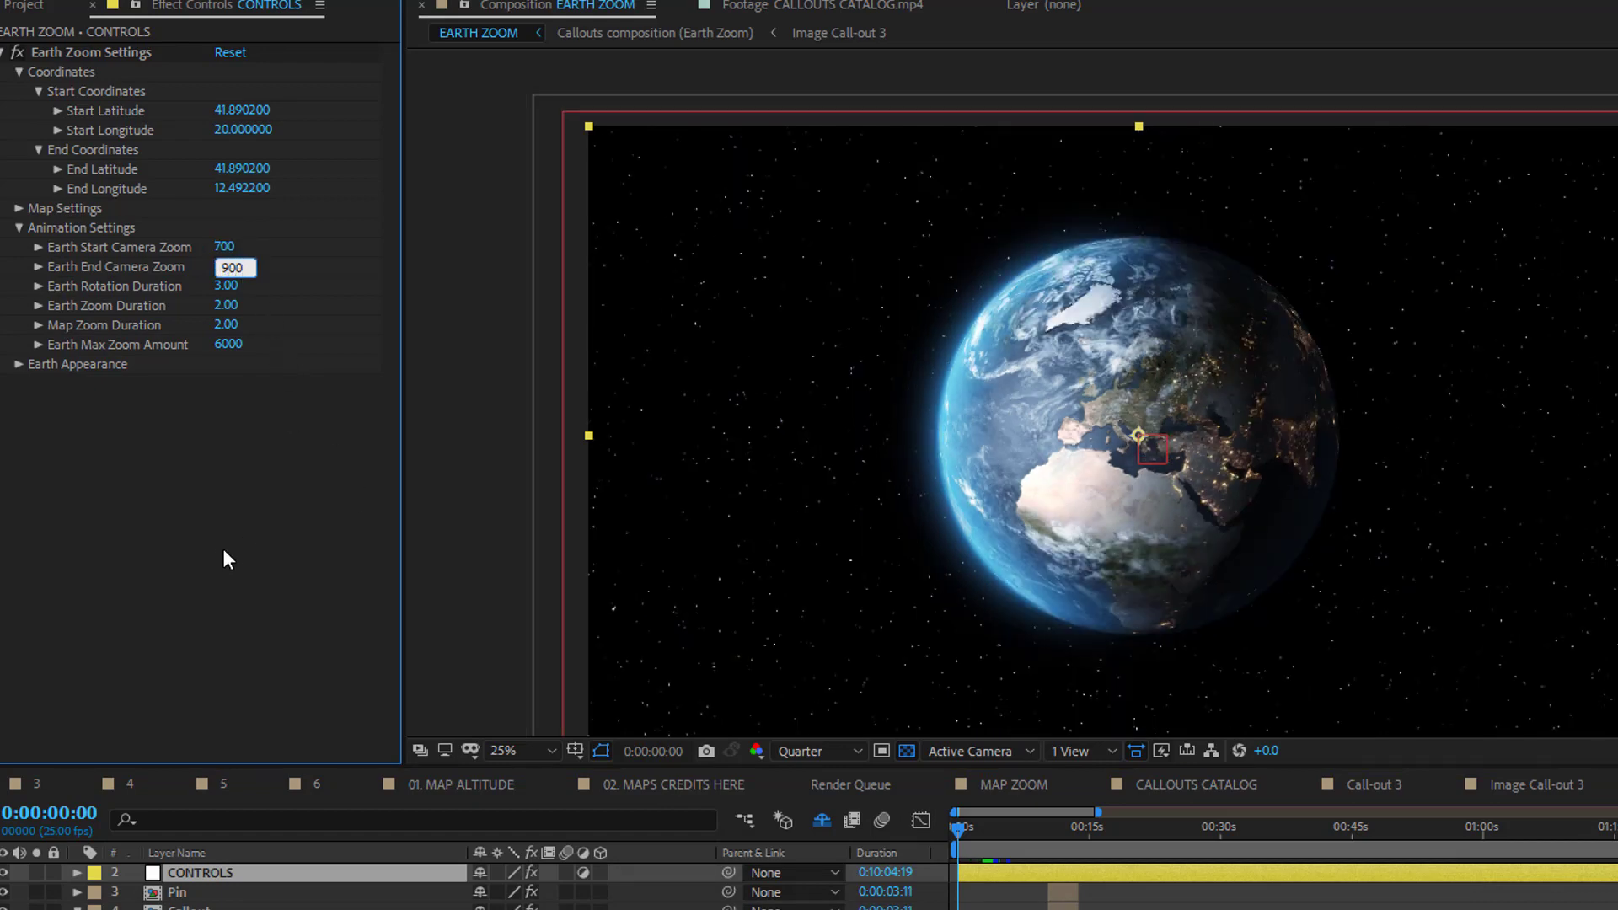
pyautogui.press('Return')
pyautogui.moveTo(957, 827); pyautogui.dragTo(888, 828)
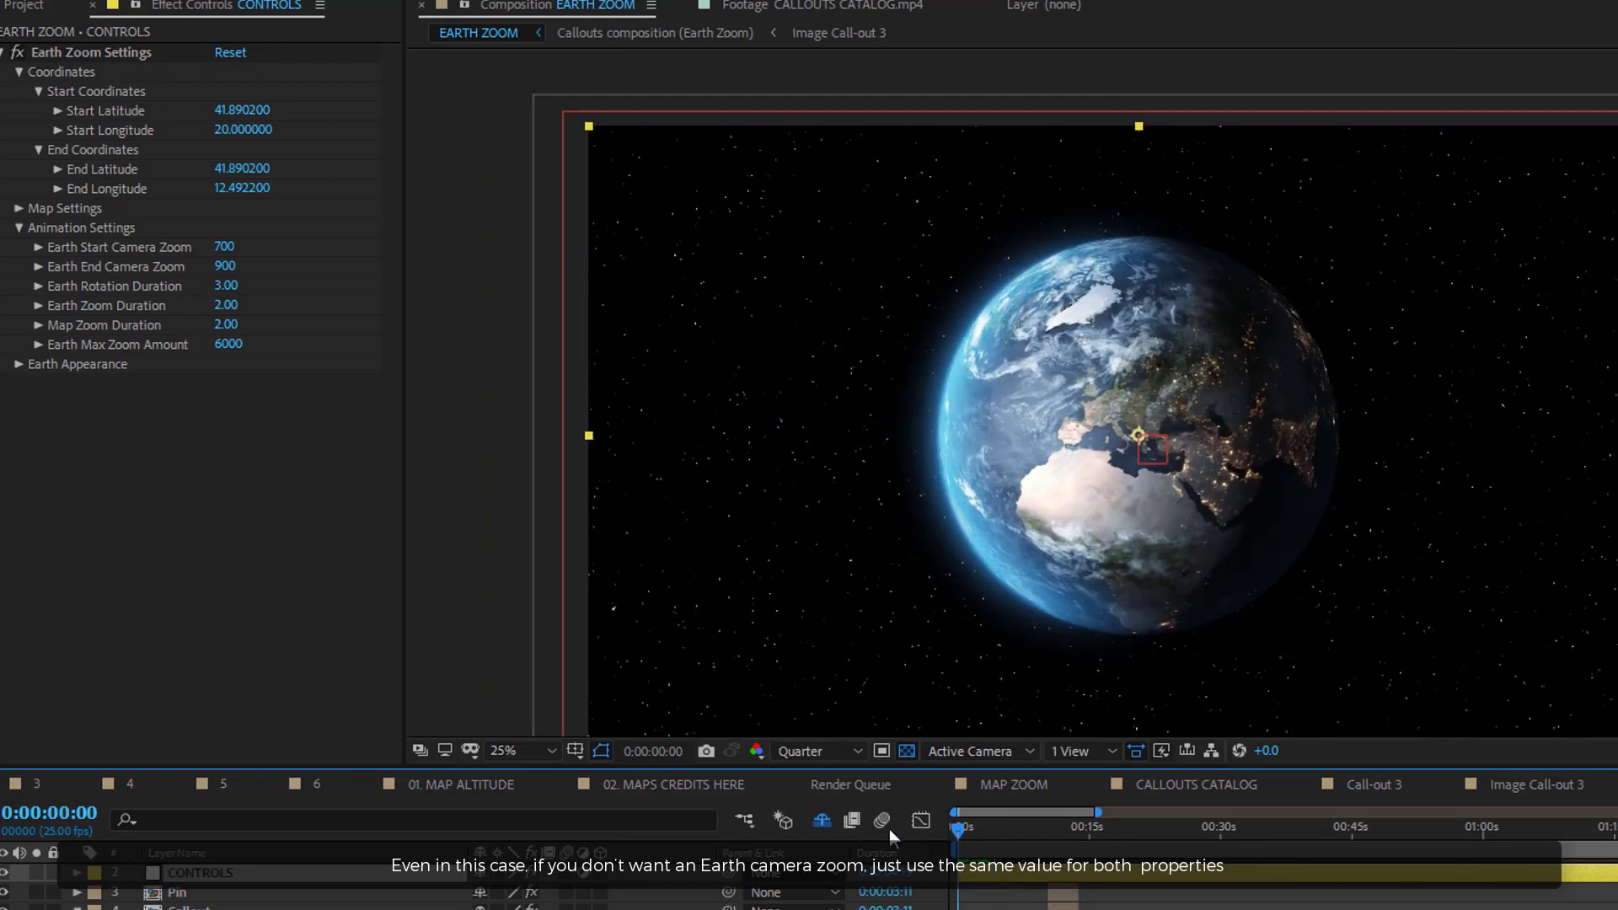
# Try an Earth End Camera Zoom of 700 while scrubbing the timeline, and restore it to 900.
pyautogui.click(226, 266)
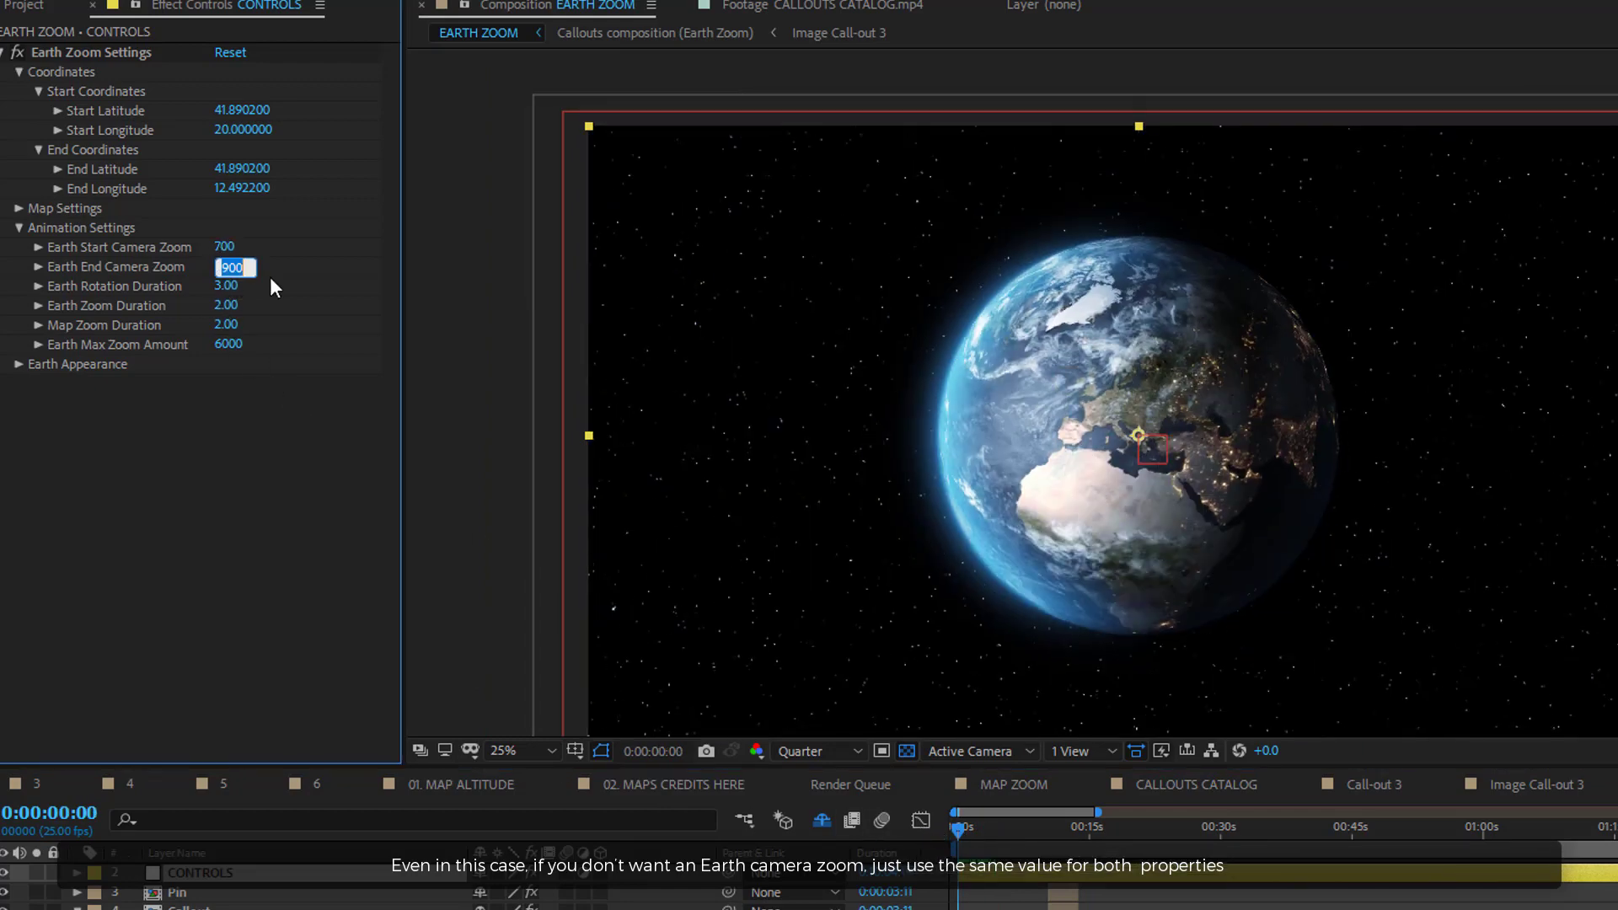
pyautogui.write('700')
pyautogui.press('Return')
pyautogui.moveTo(957, 827); pyautogui.dragTo(1001, 827)
pyautogui.click(947, 818)
pyautogui.click(224, 267)
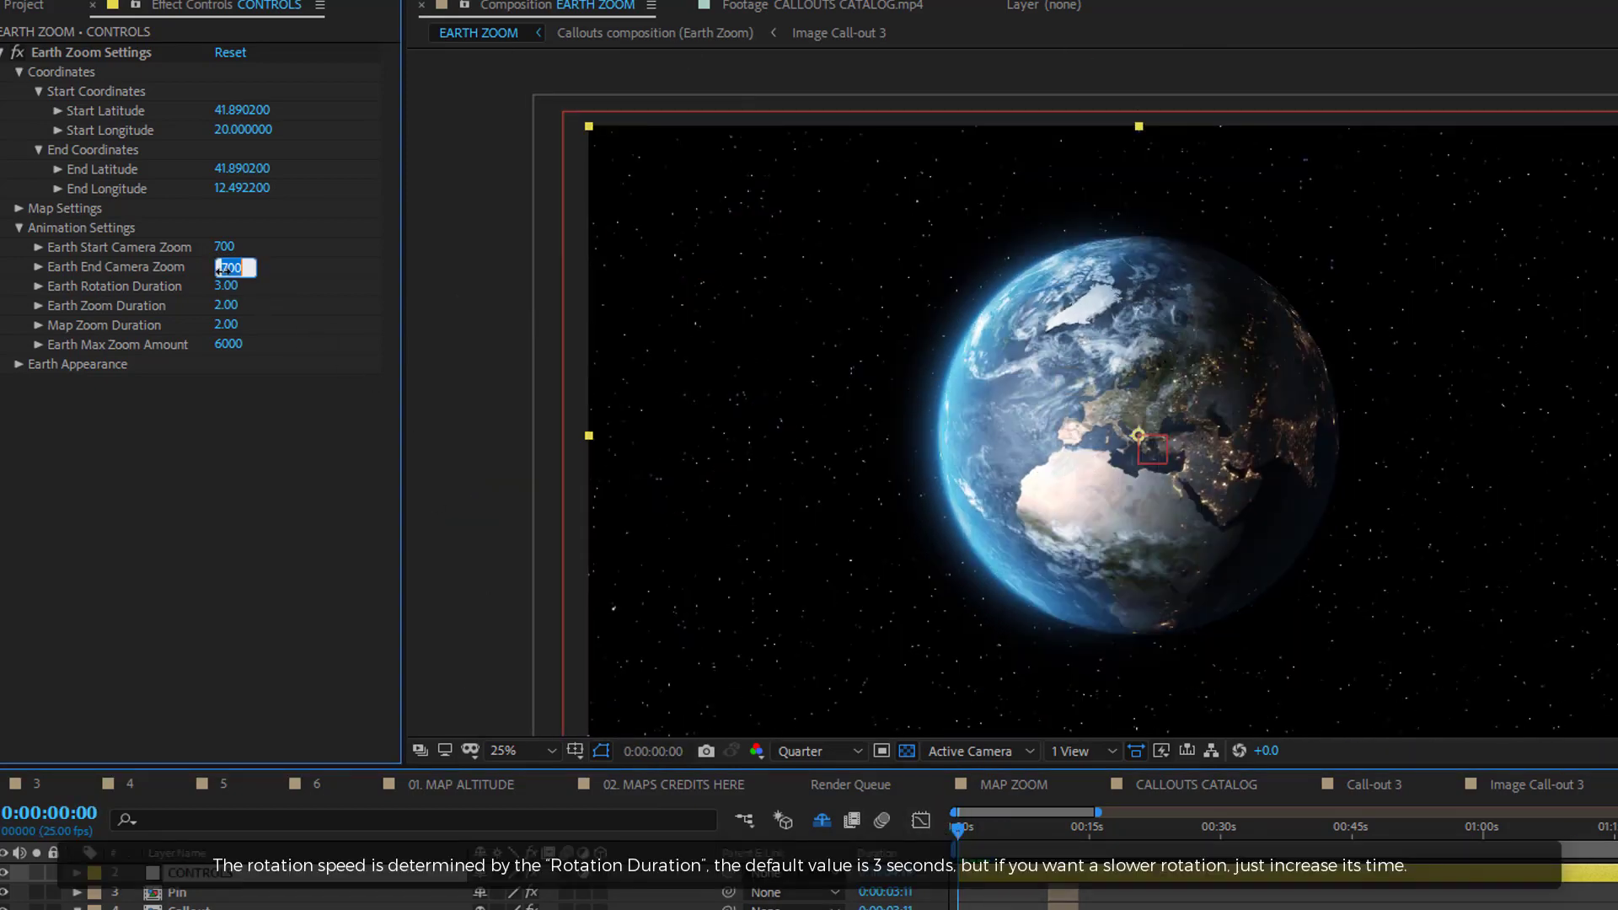
pyautogui.press('Return')
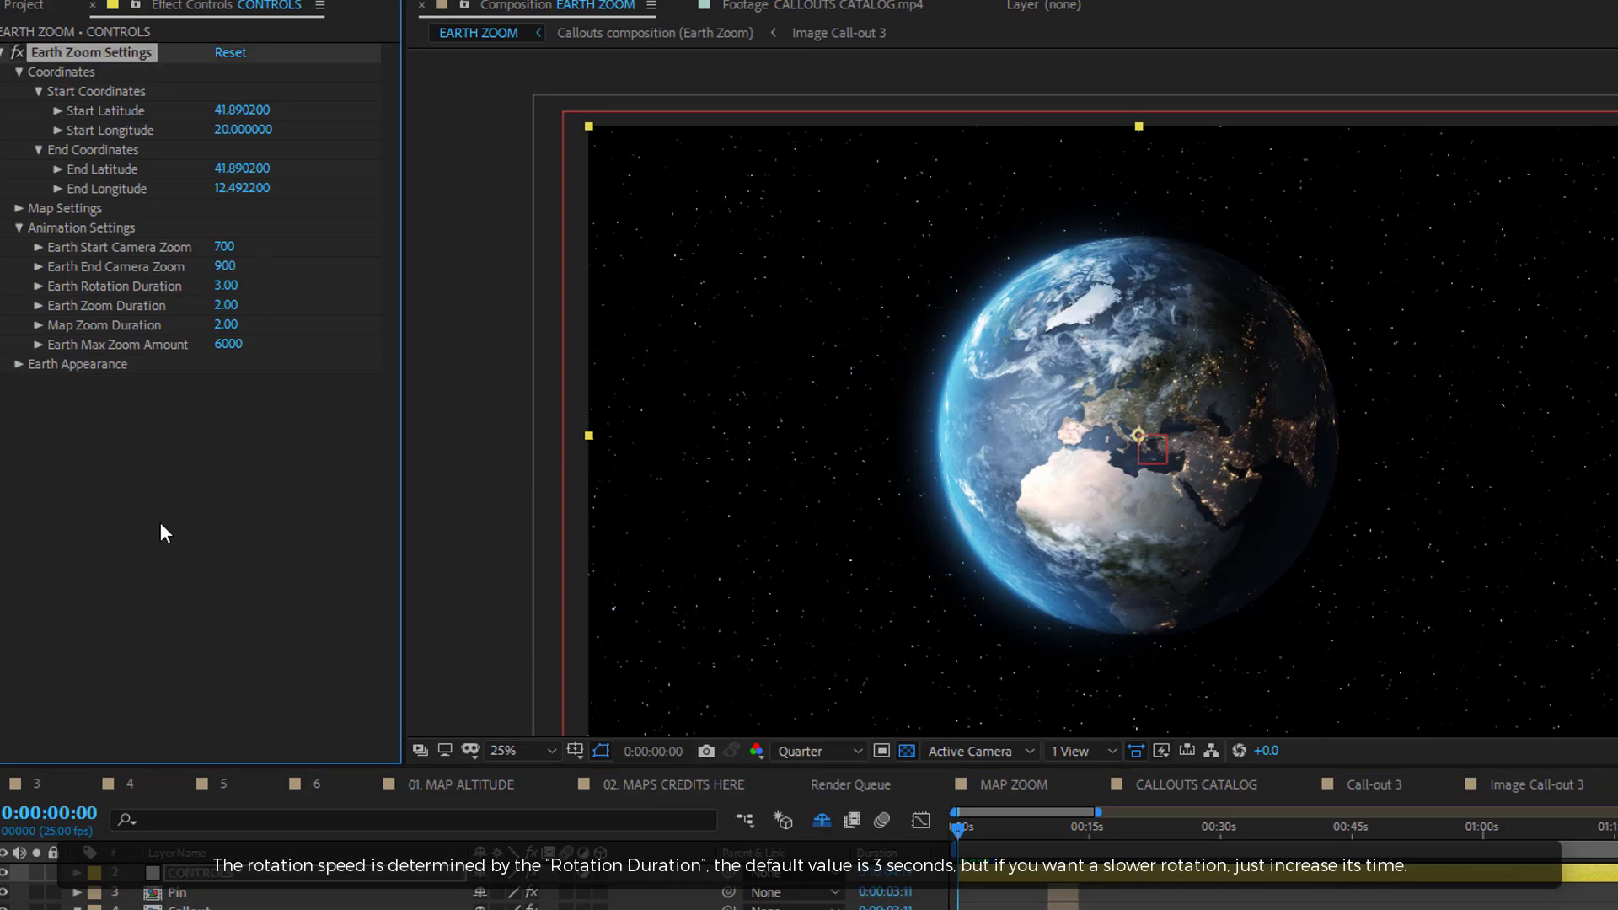
# Set the Earth Rotation Duration to 4 seconds and play the animation to check how the Earth zoom merges into the map zoom.
pyautogui.click(118, 505)
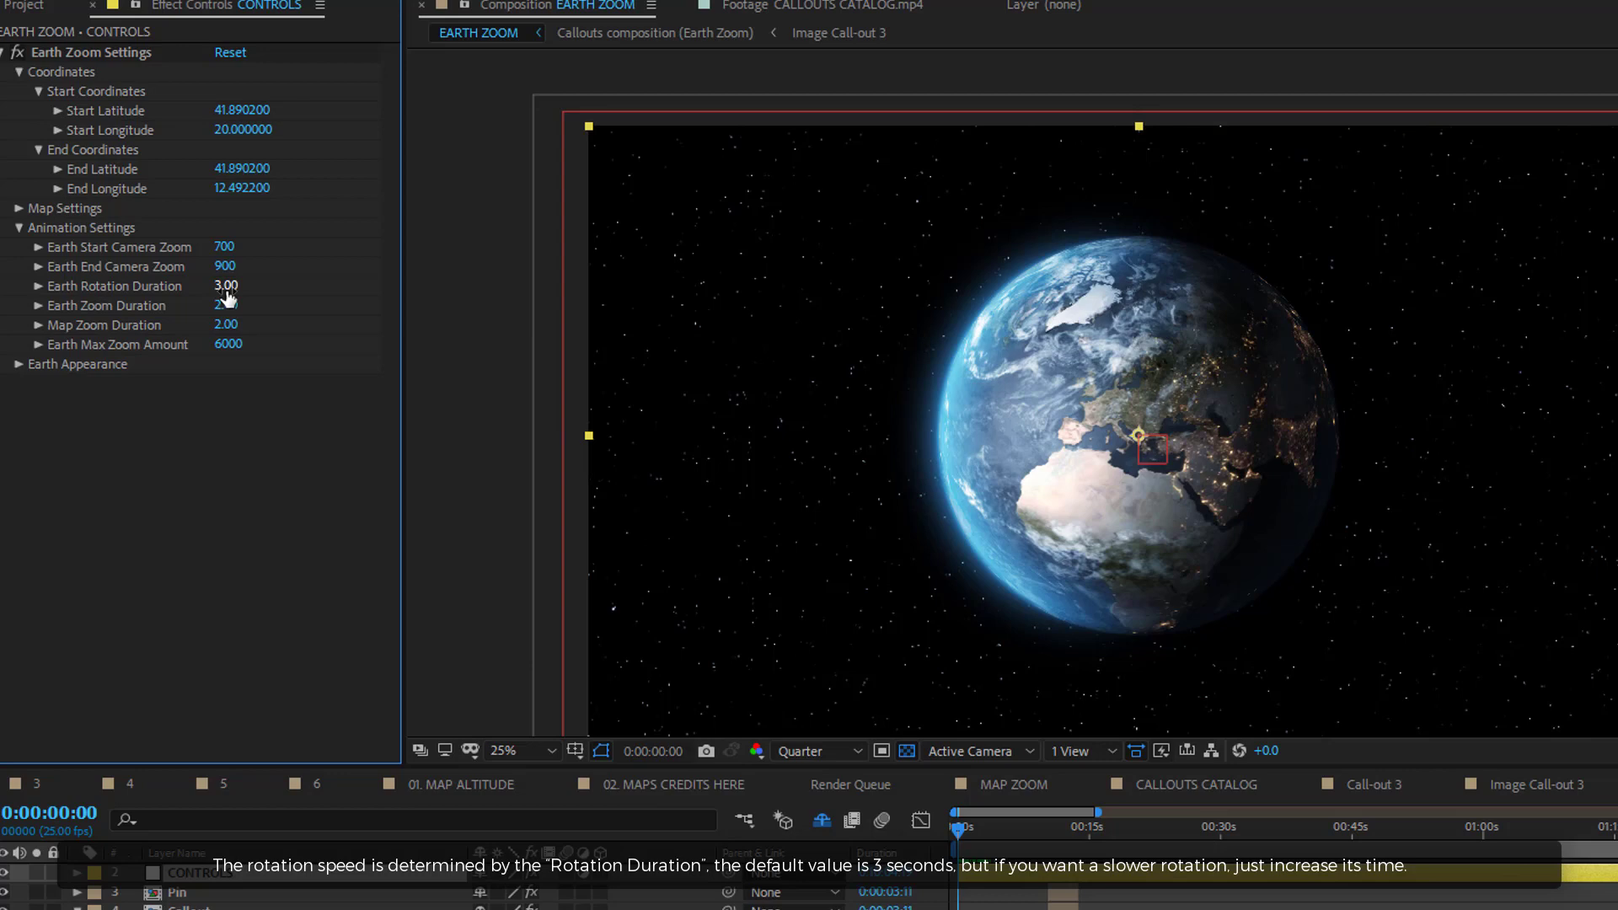
pyautogui.write('4')
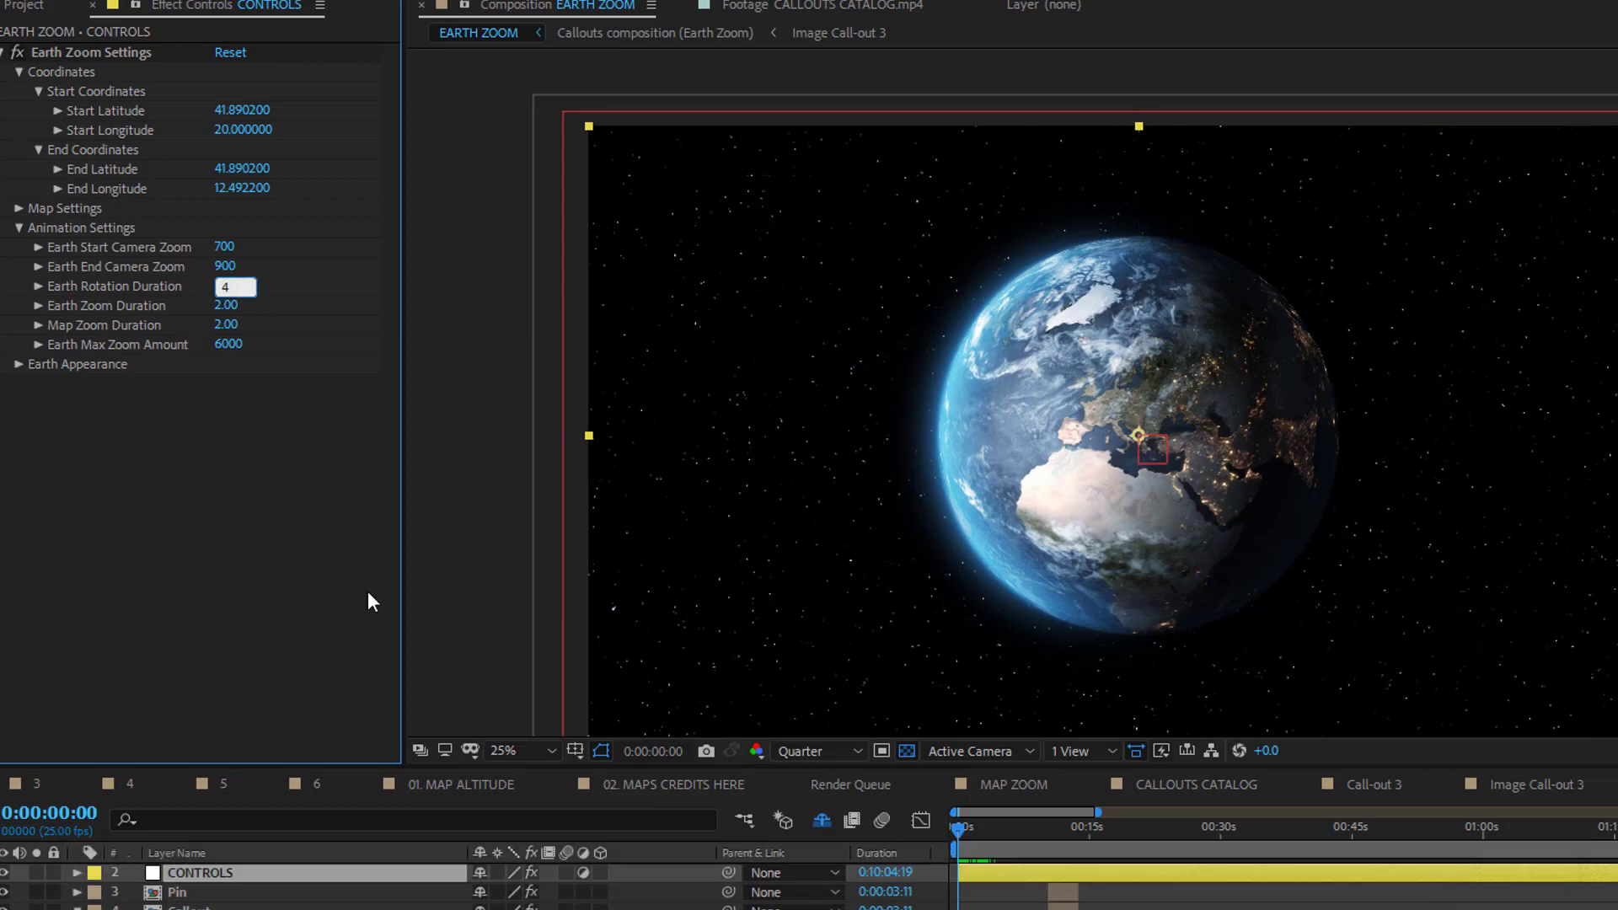
pyautogui.press('Return')
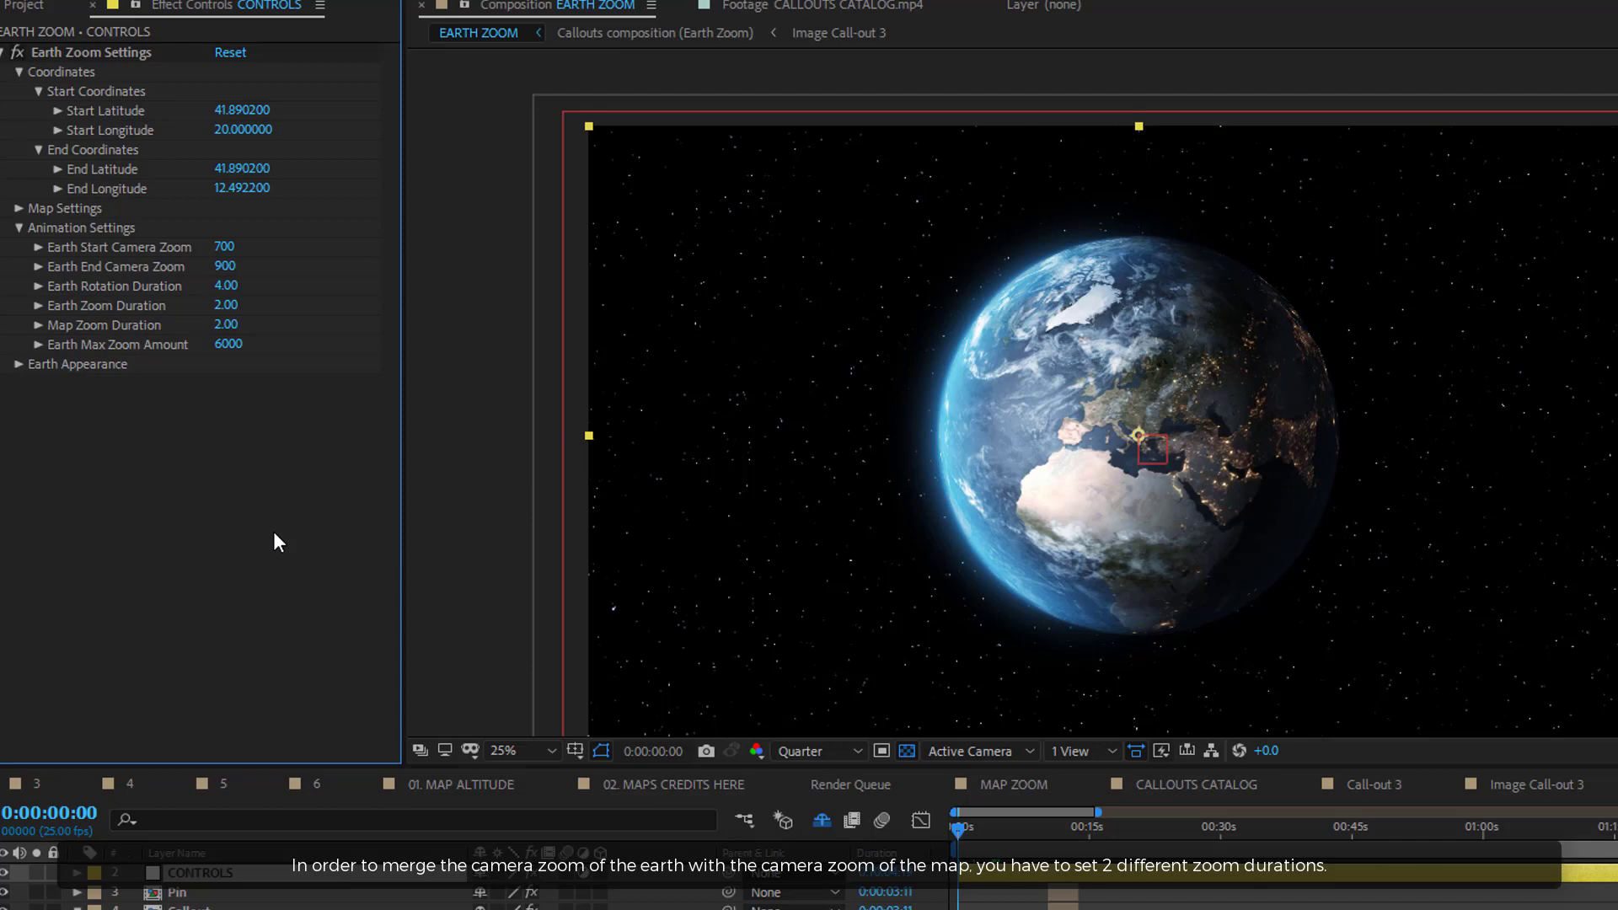
pyautogui.press('space')
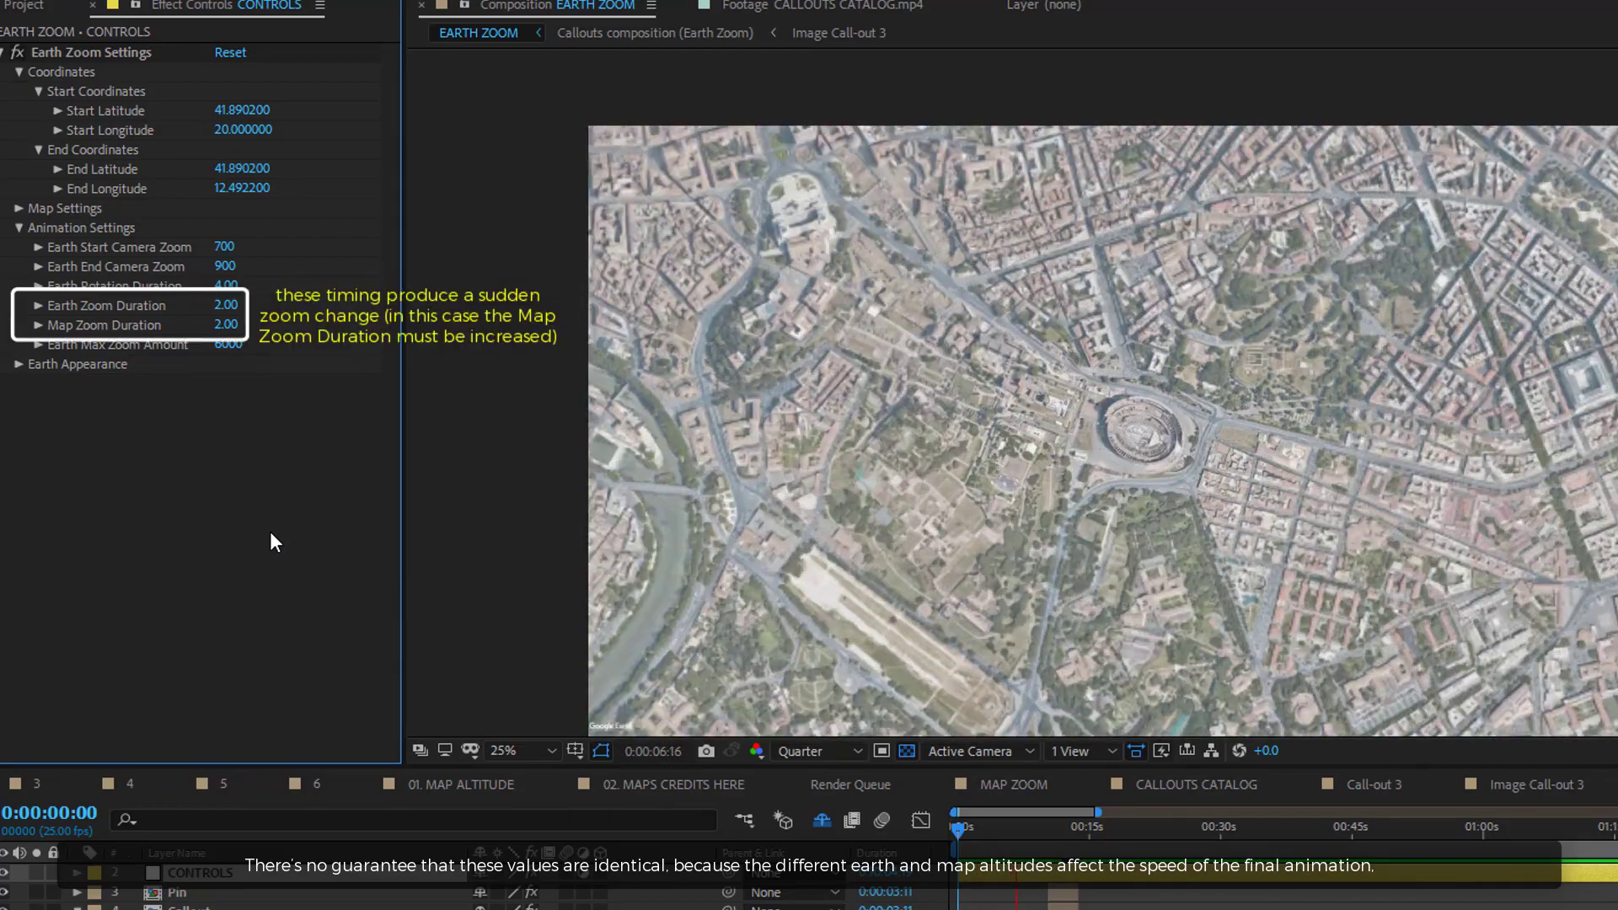
pyautogui.press('space')
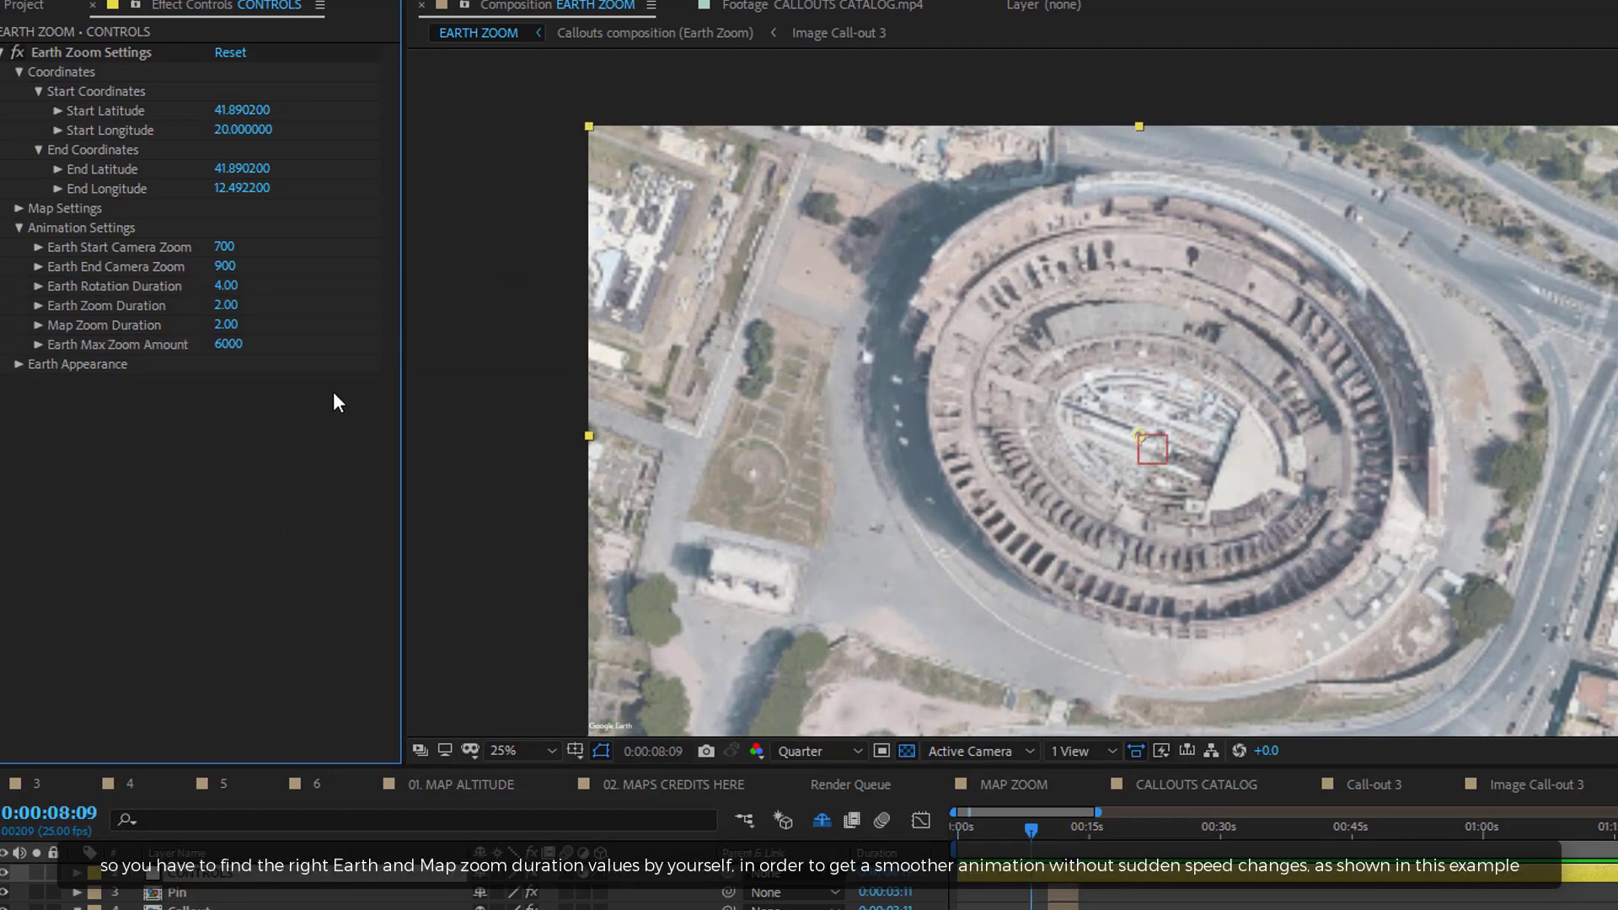
# Set the Earth Zoom Duration to 3 and the Map Zoom Duration to 5, and preview the zoom for sudden speed changes.
pyautogui.click(230, 309)
pyautogui.press('Tab')
pyautogui.write('5')
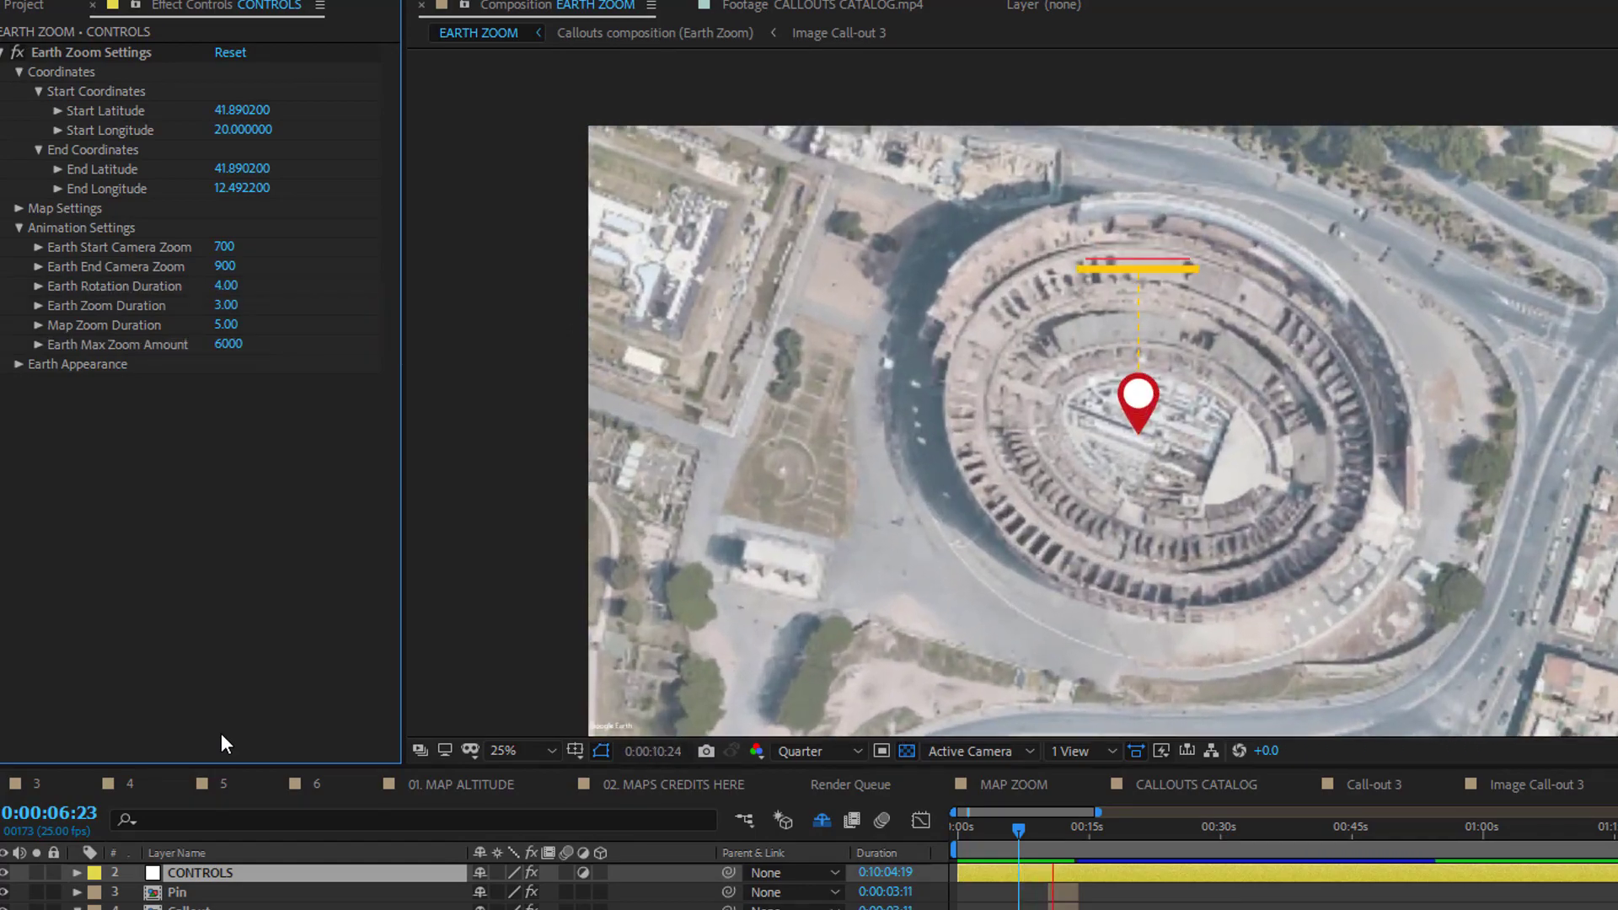
pyautogui.press('space')
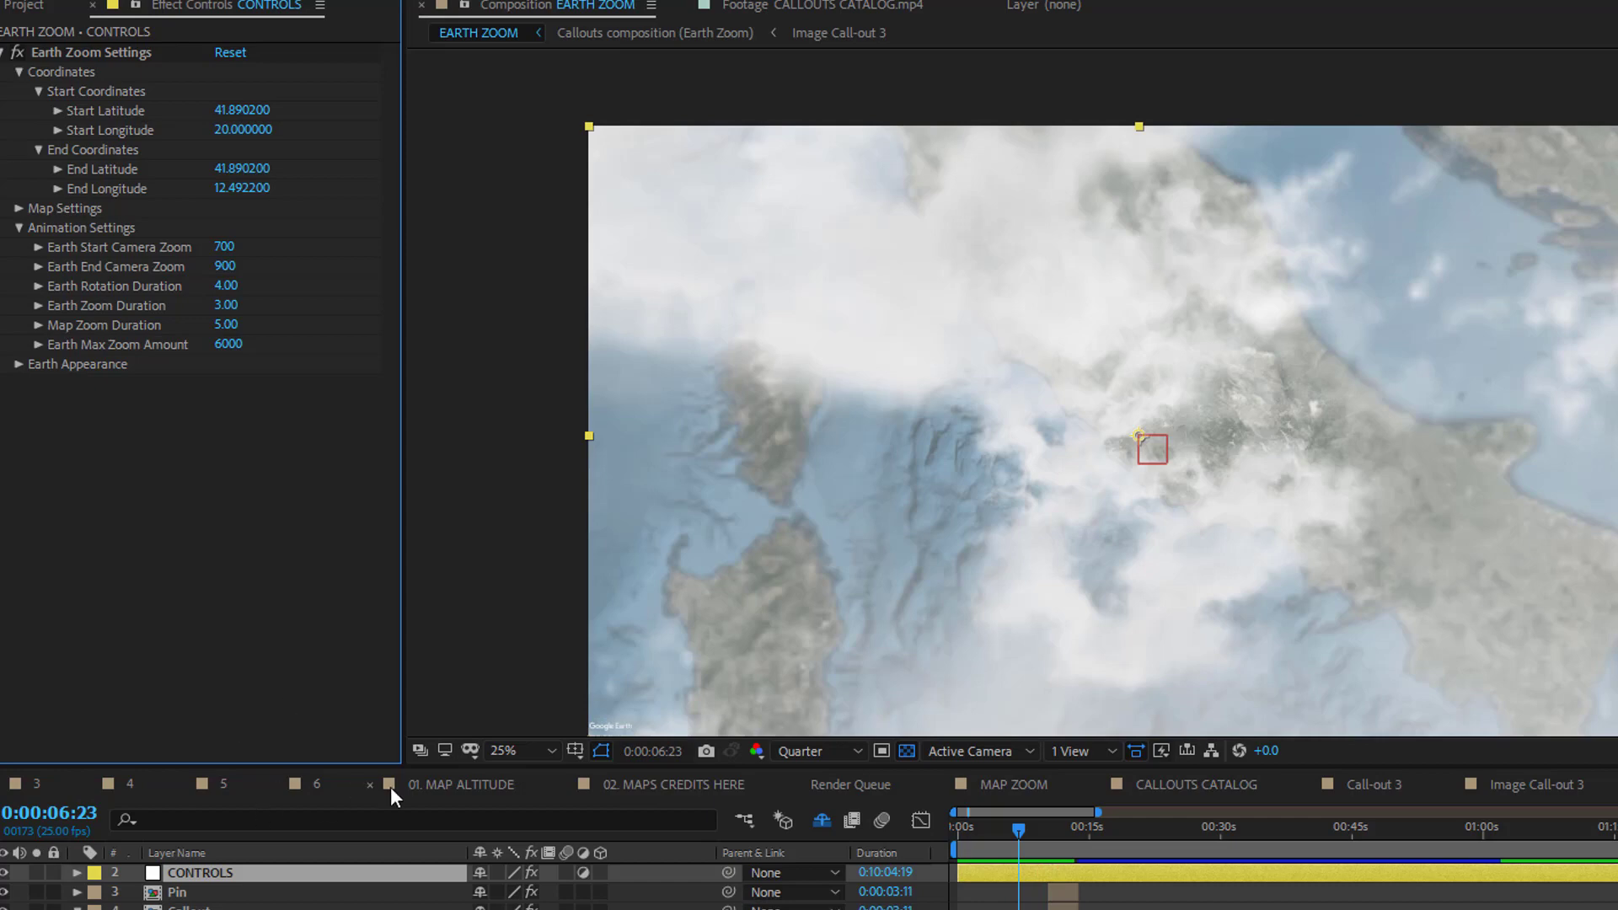
# Move to the Earth-to-map transition at 0:00:06:11 and set the Earth Max Zoom Amount to 10200 to match the first map view.
pyautogui.moveTo(1018, 837); pyautogui.dragTo(1014, 831)
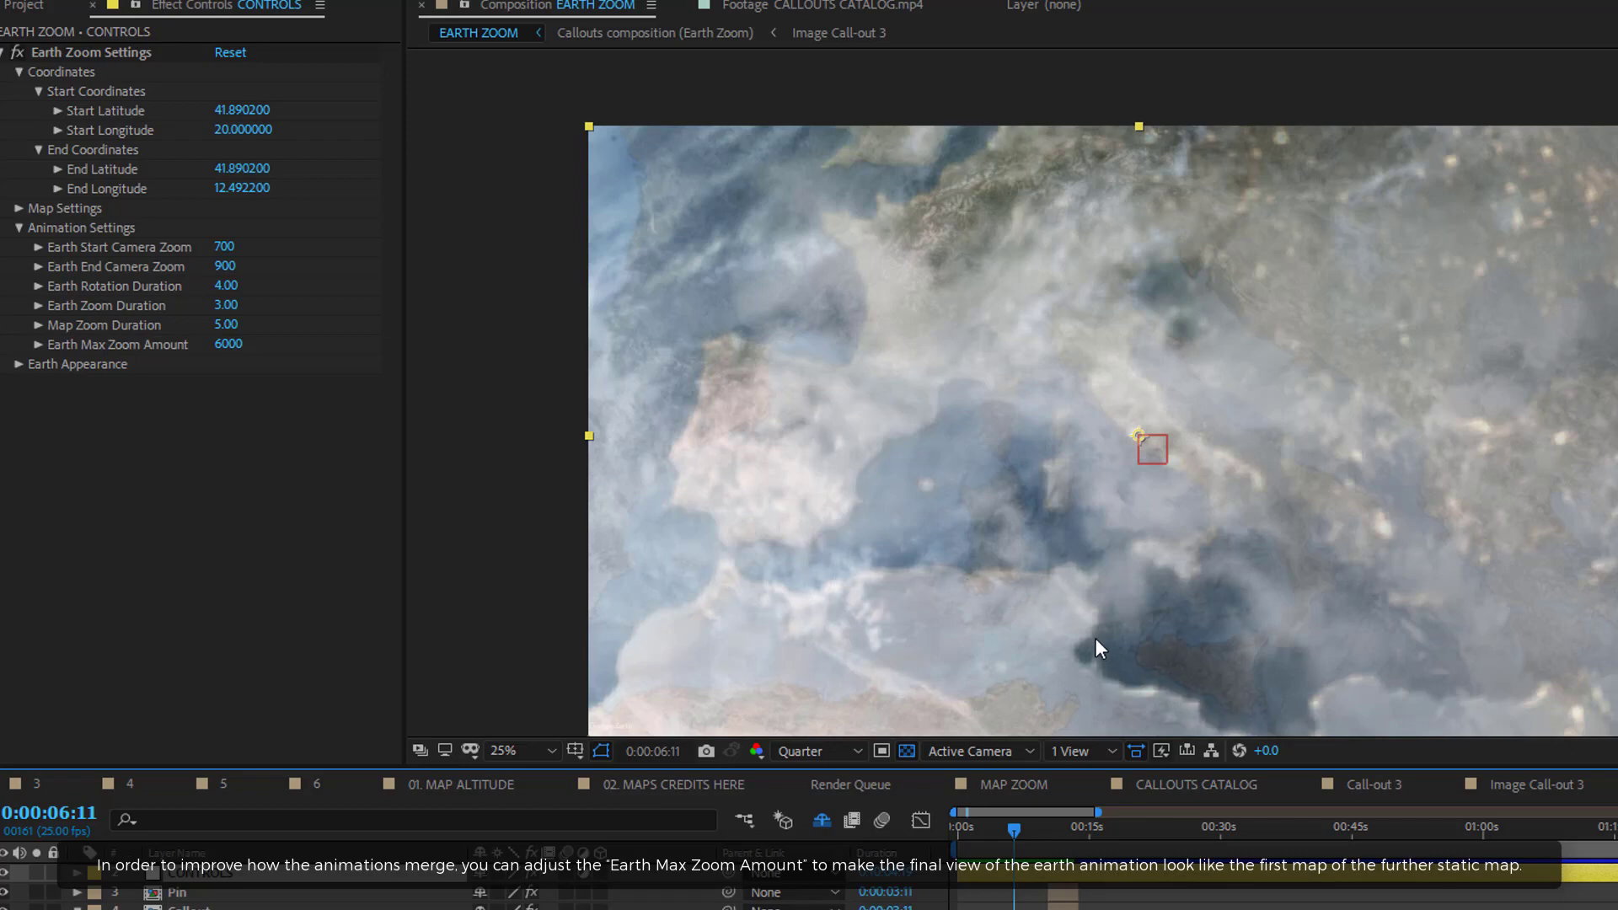
pyautogui.click(228, 344)
pyautogui.write('7300')
pyautogui.press('Return')
pyautogui.moveTo(247, 338); pyautogui.dragTo(271, 334)
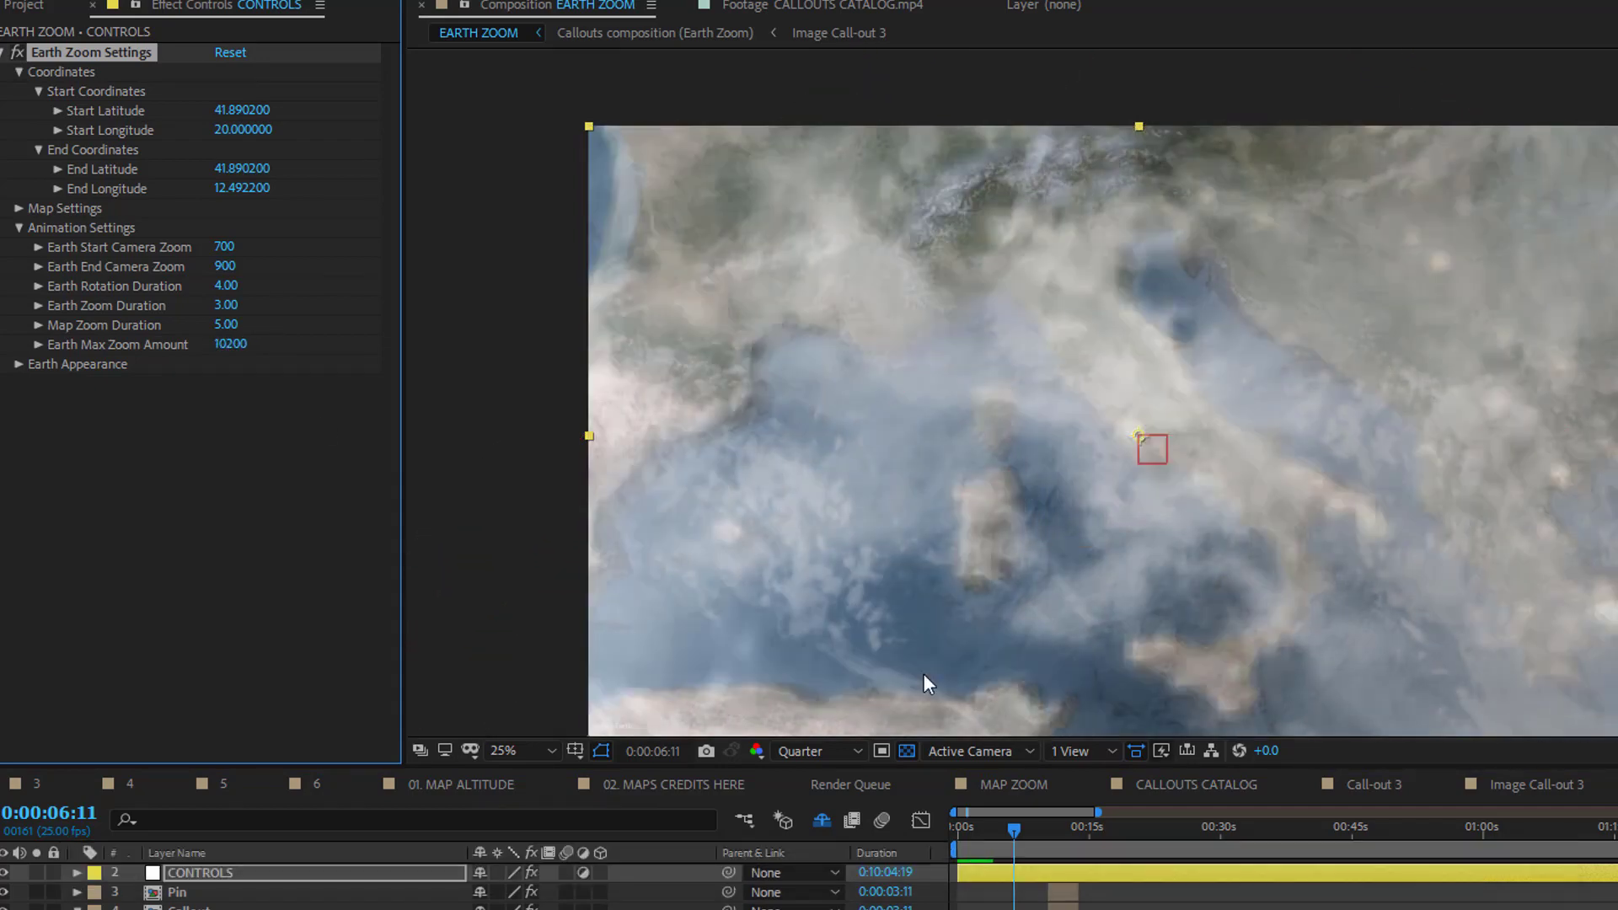
# Play the finished Earth zoom animation and look over the properties in the Map Settings group.
pyautogui.click(1014, 831)
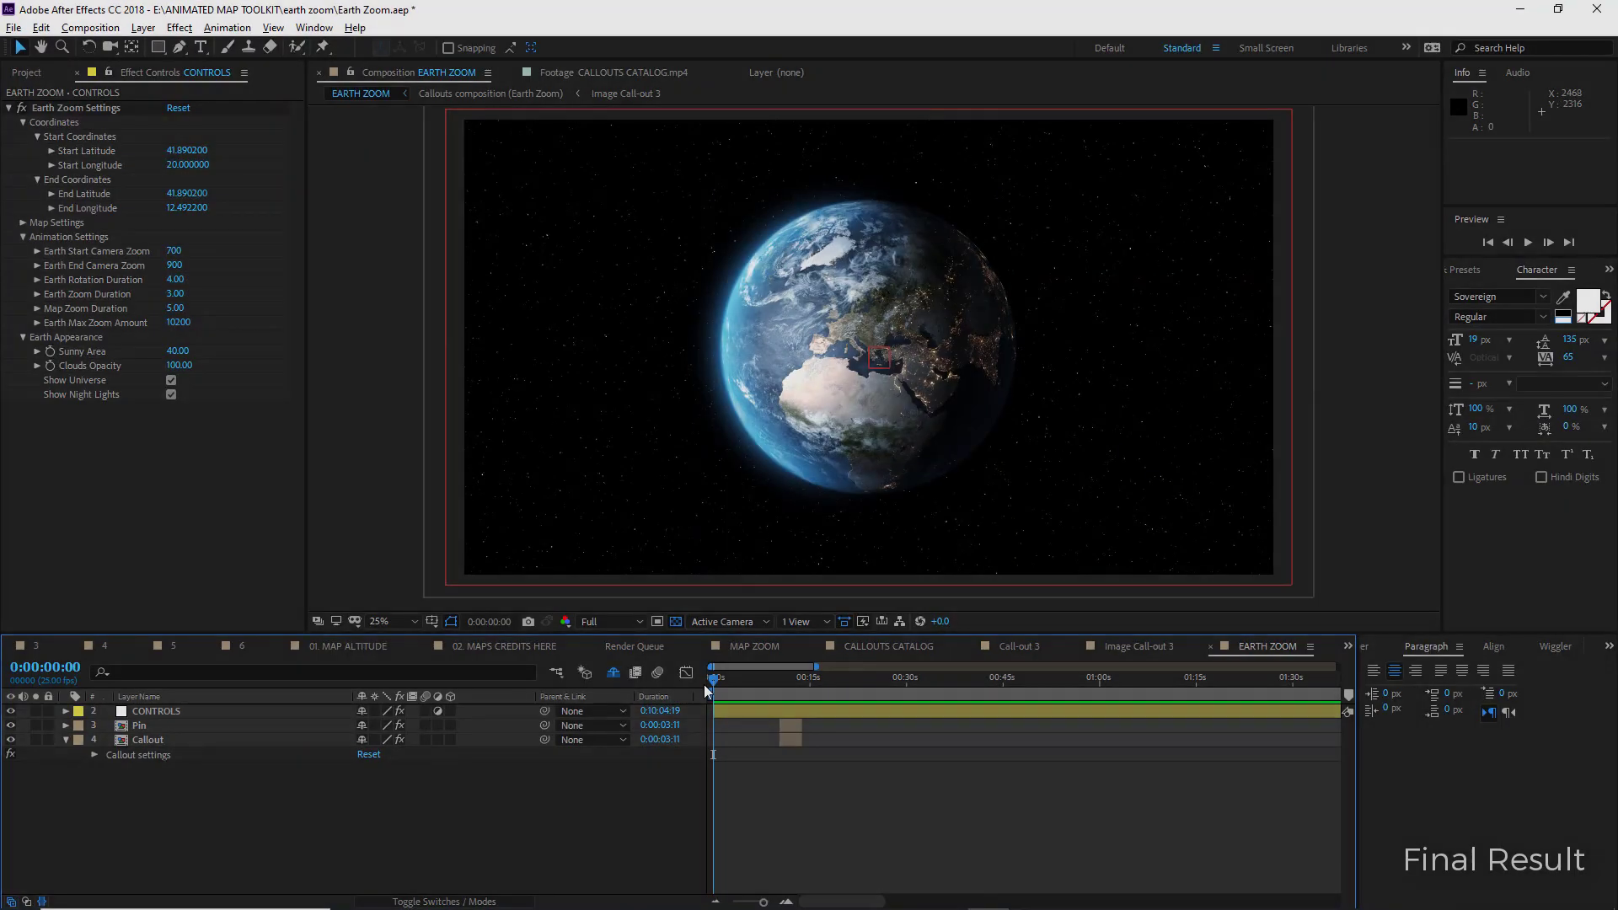
pyautogui.press('space')
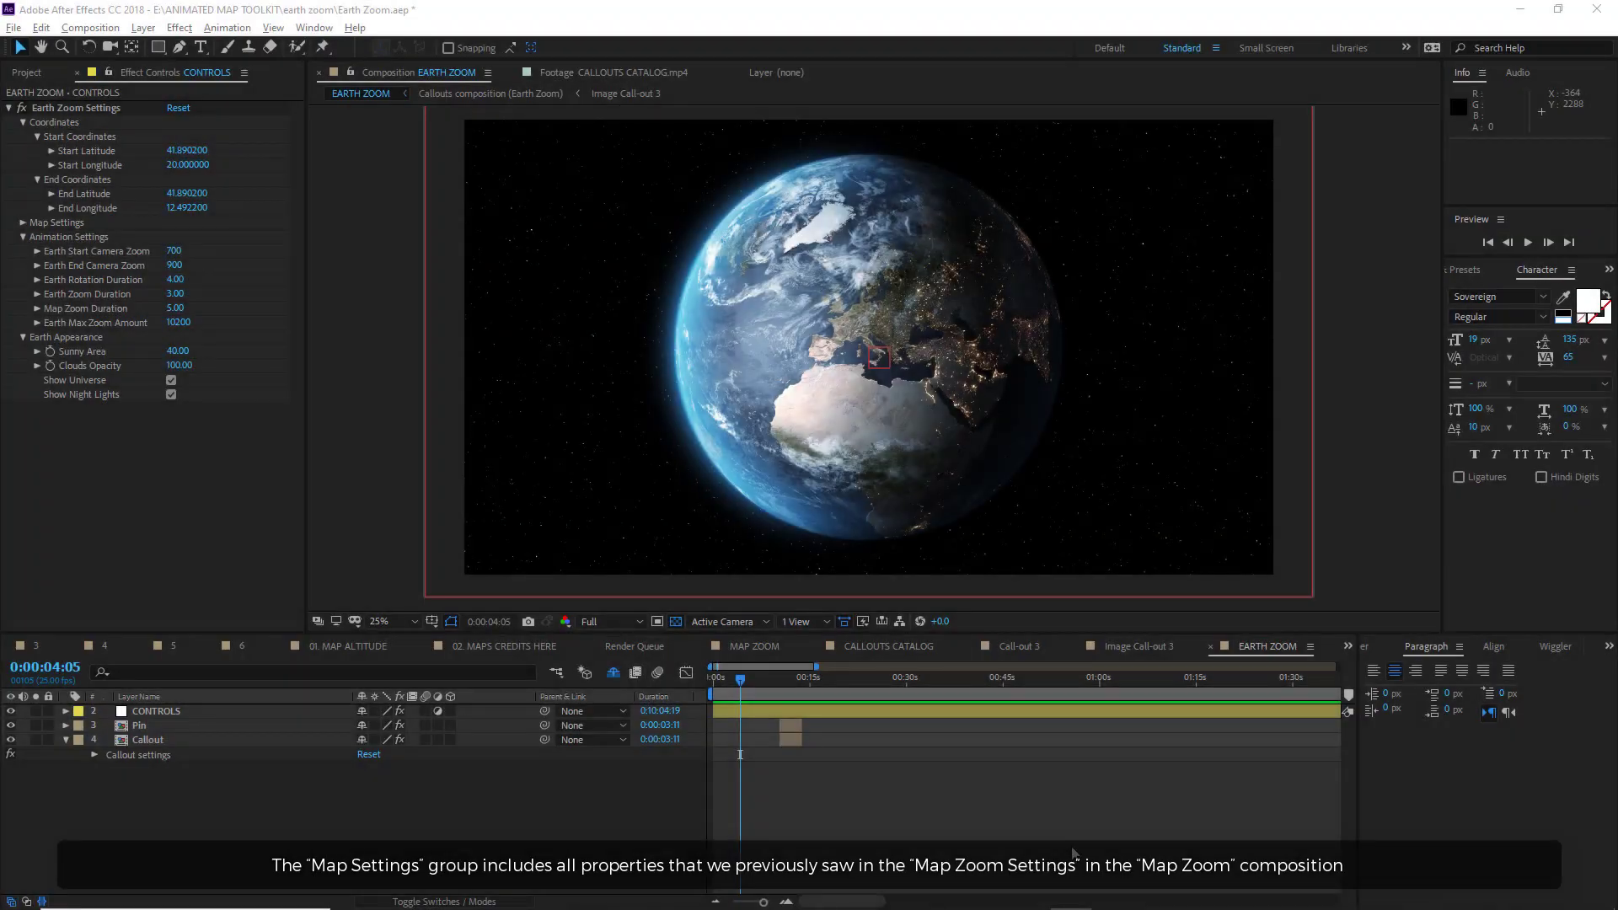
pyautogui.click(22, 224)
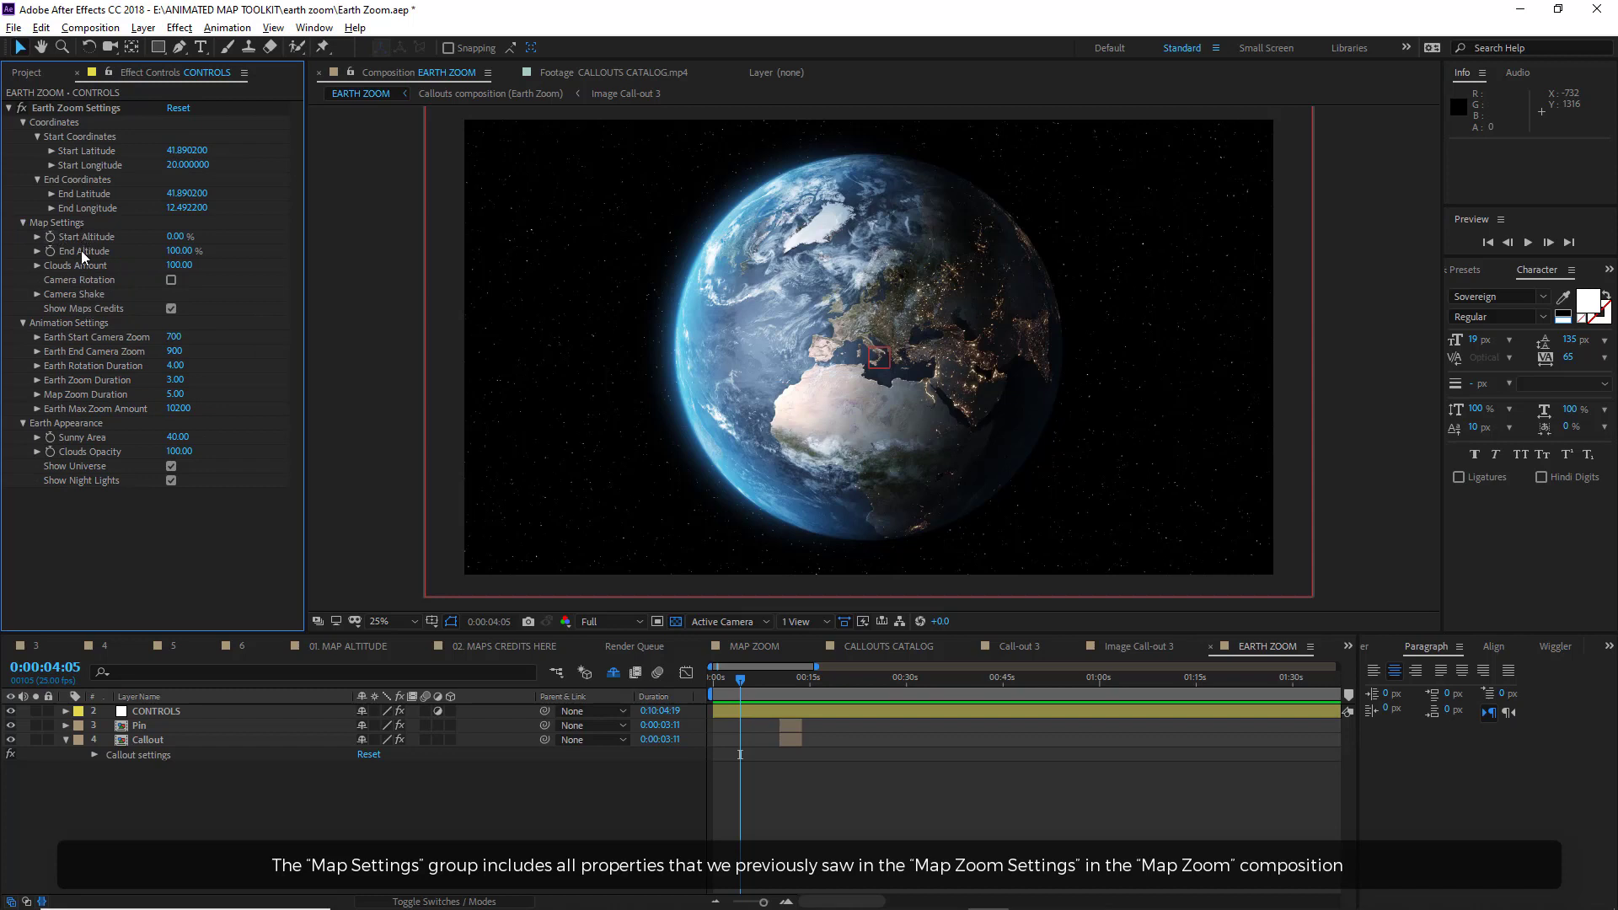
pyautogui.click(23, 224)
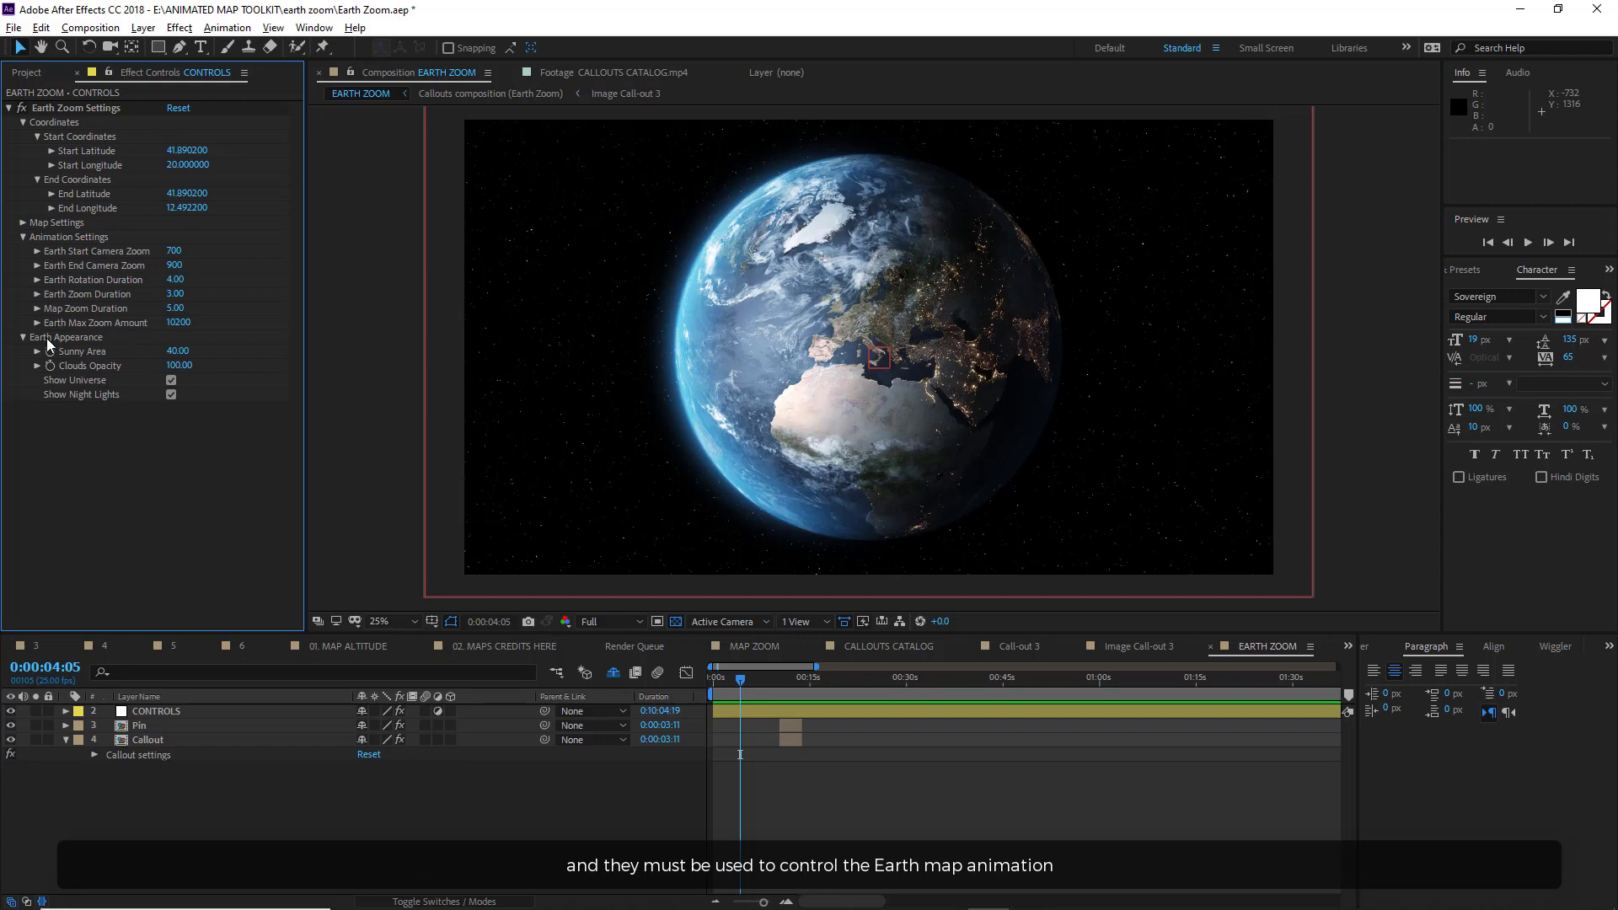
# Lower the preview resolution to Quarter and set the Earth's Sunny Area to -7.
pyautogui.click(611, 621)
pyautogui.click(607, 712)
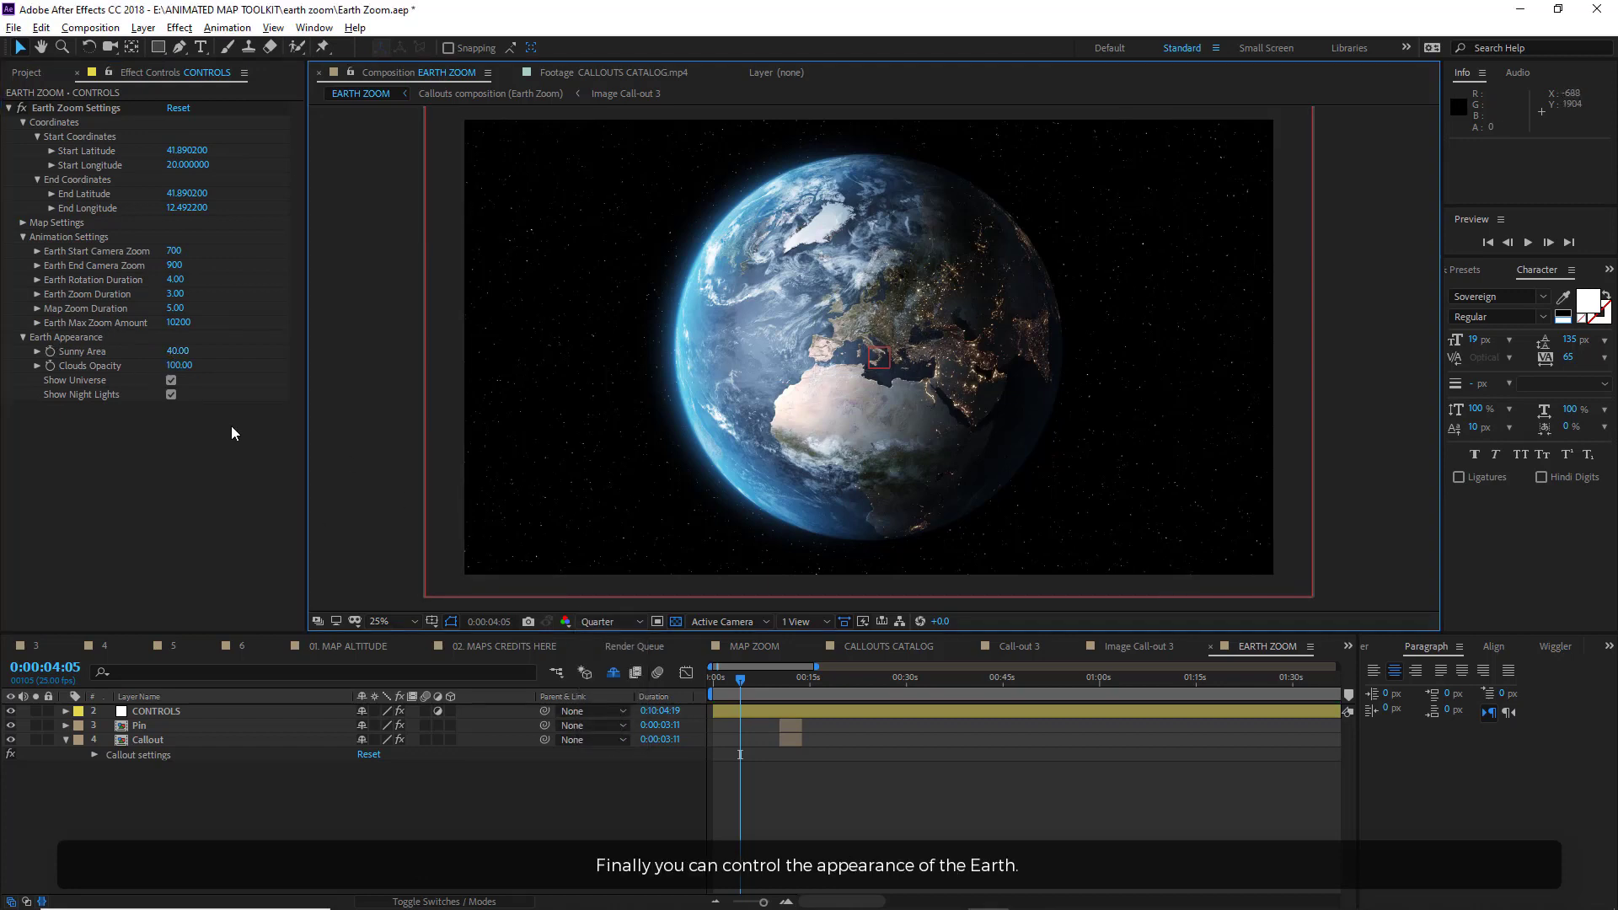
pyautogui.moveTo(177, 351); pyautogui.dragTo(168, 380)
# Try a Clouds Opacity of 50 on the globe and restore it to 100.
pyautogui.click(179, 365)
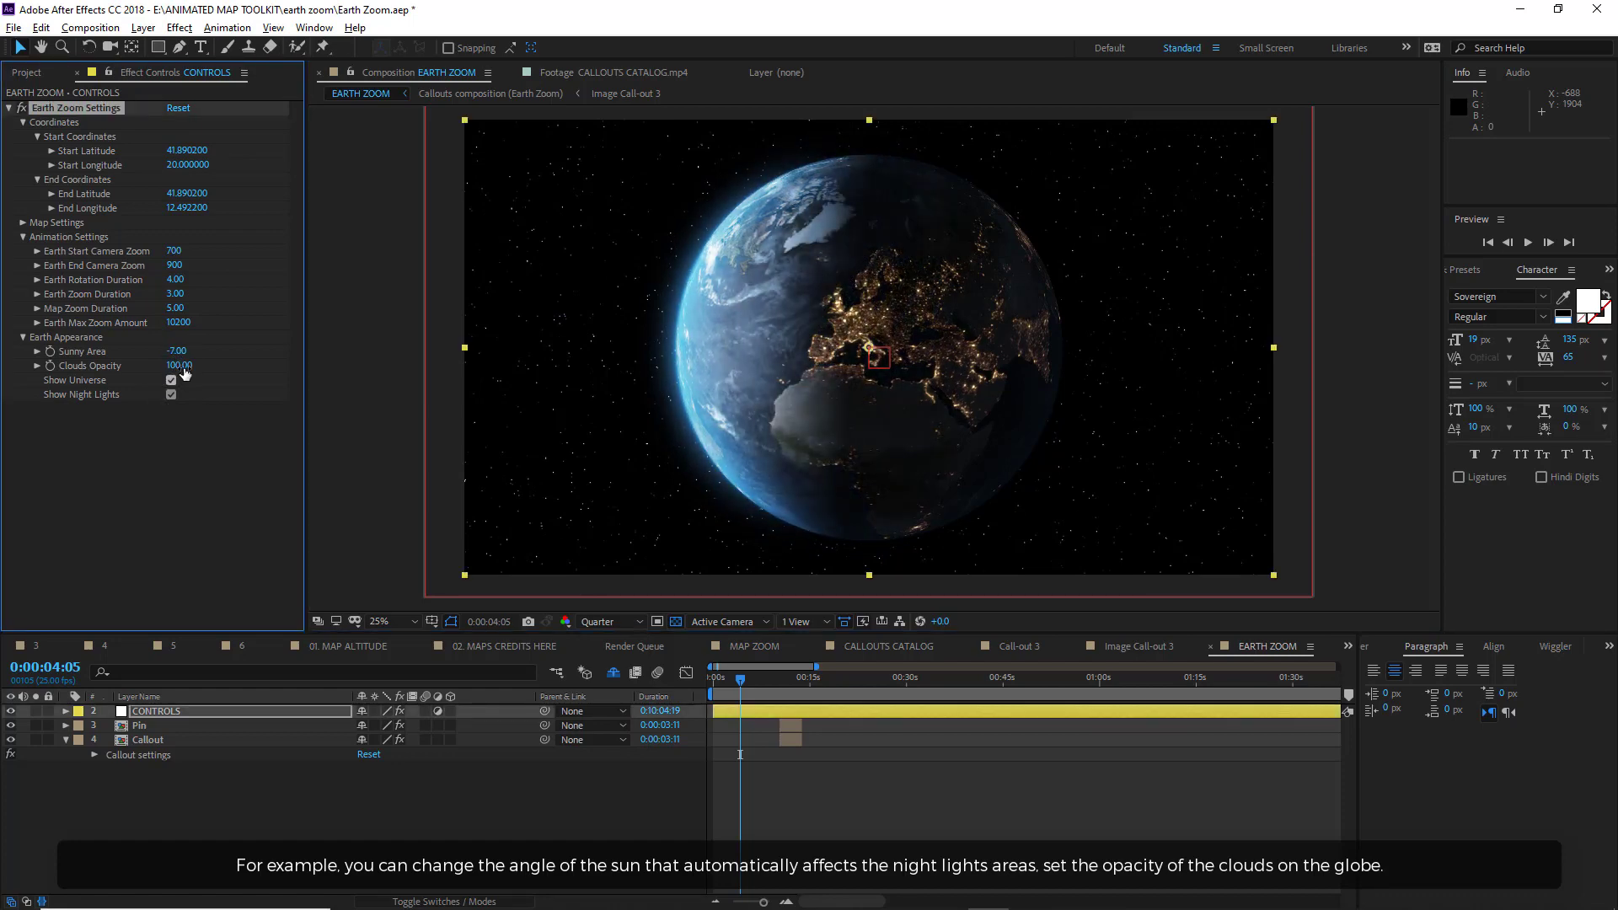
pyautogui.write('50')
pyautogui.press('Return')
pyautogui.moveTo(178, 365); pyautogui.dragTo(203, 357)
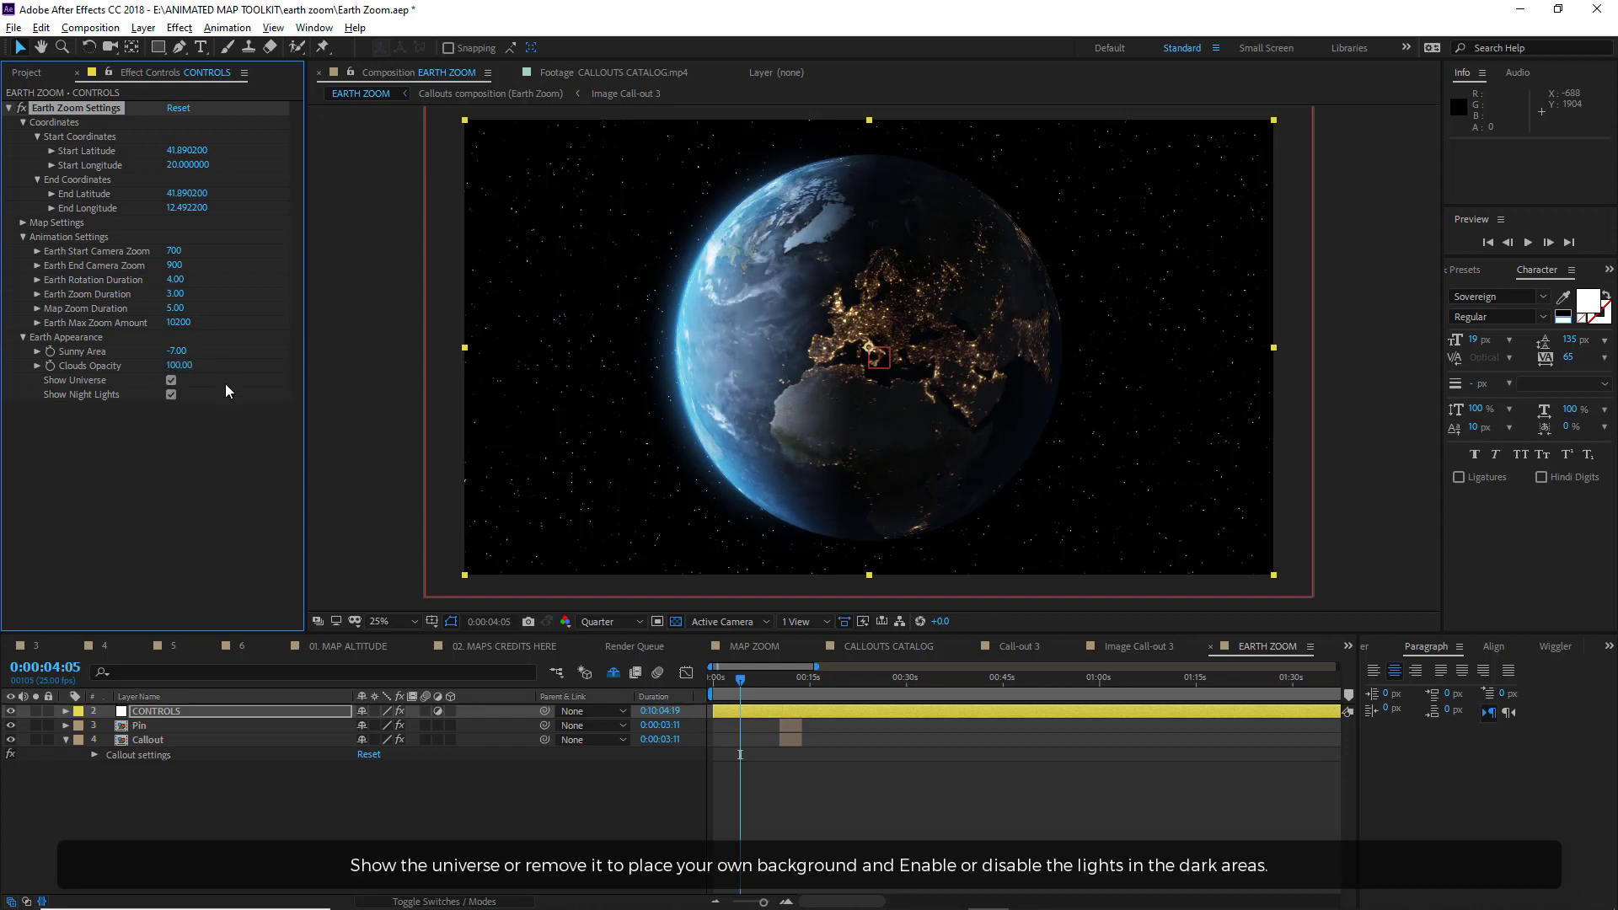
# Switch Show Universe off and on again, and do the same with Show Night Lights to compare the Earth's look.
pyautogui.click(171, 381)
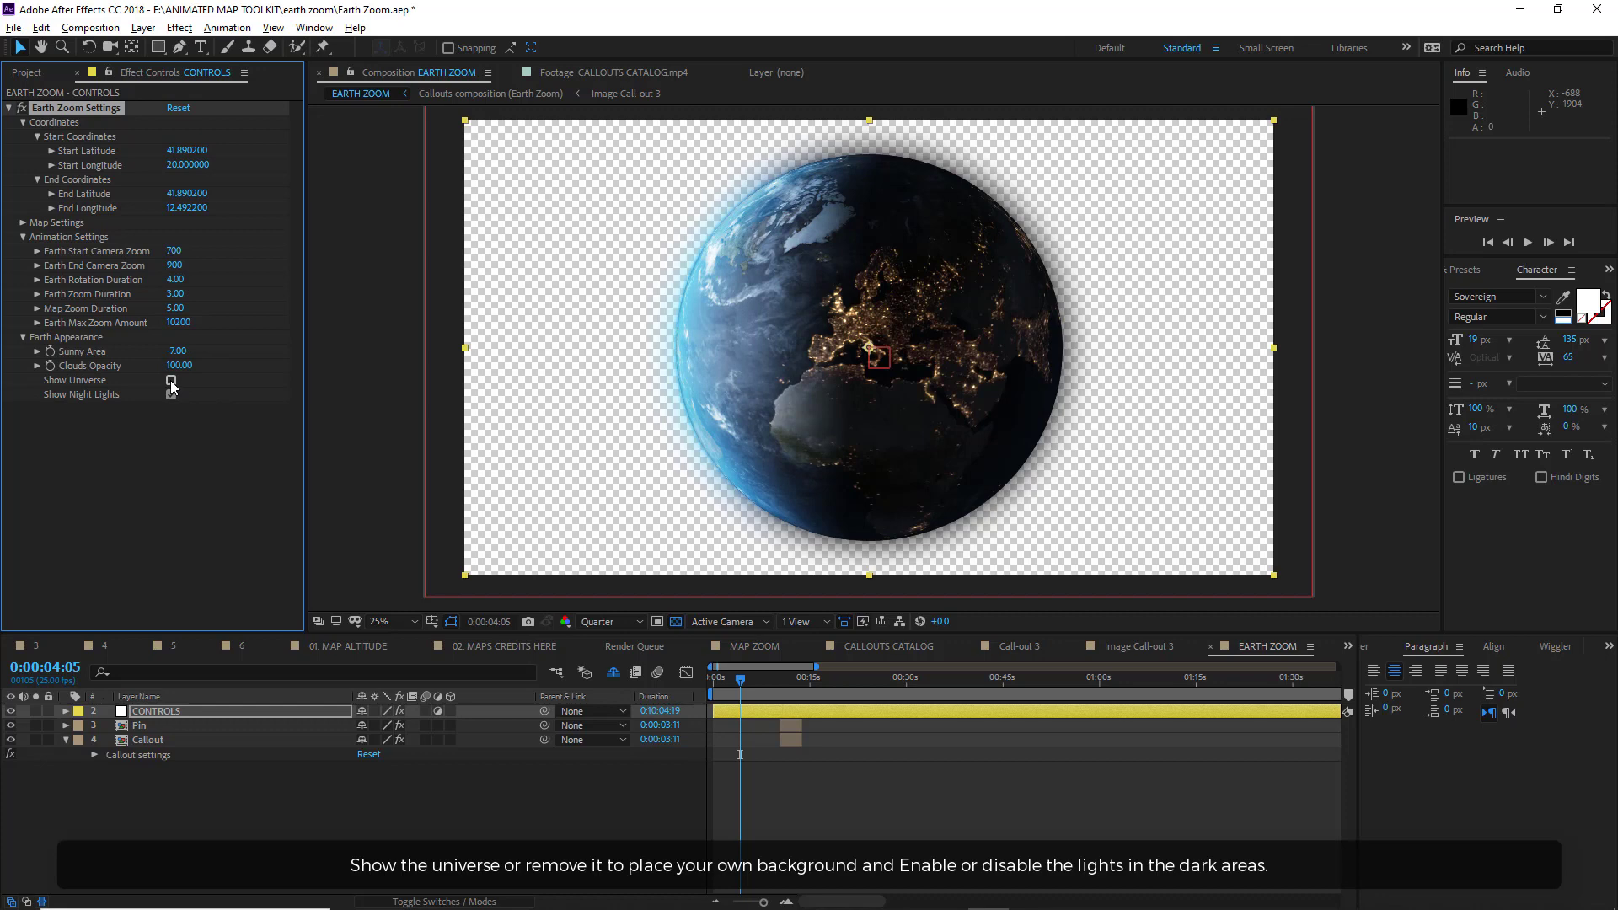
pyautogui.click(171, 381)
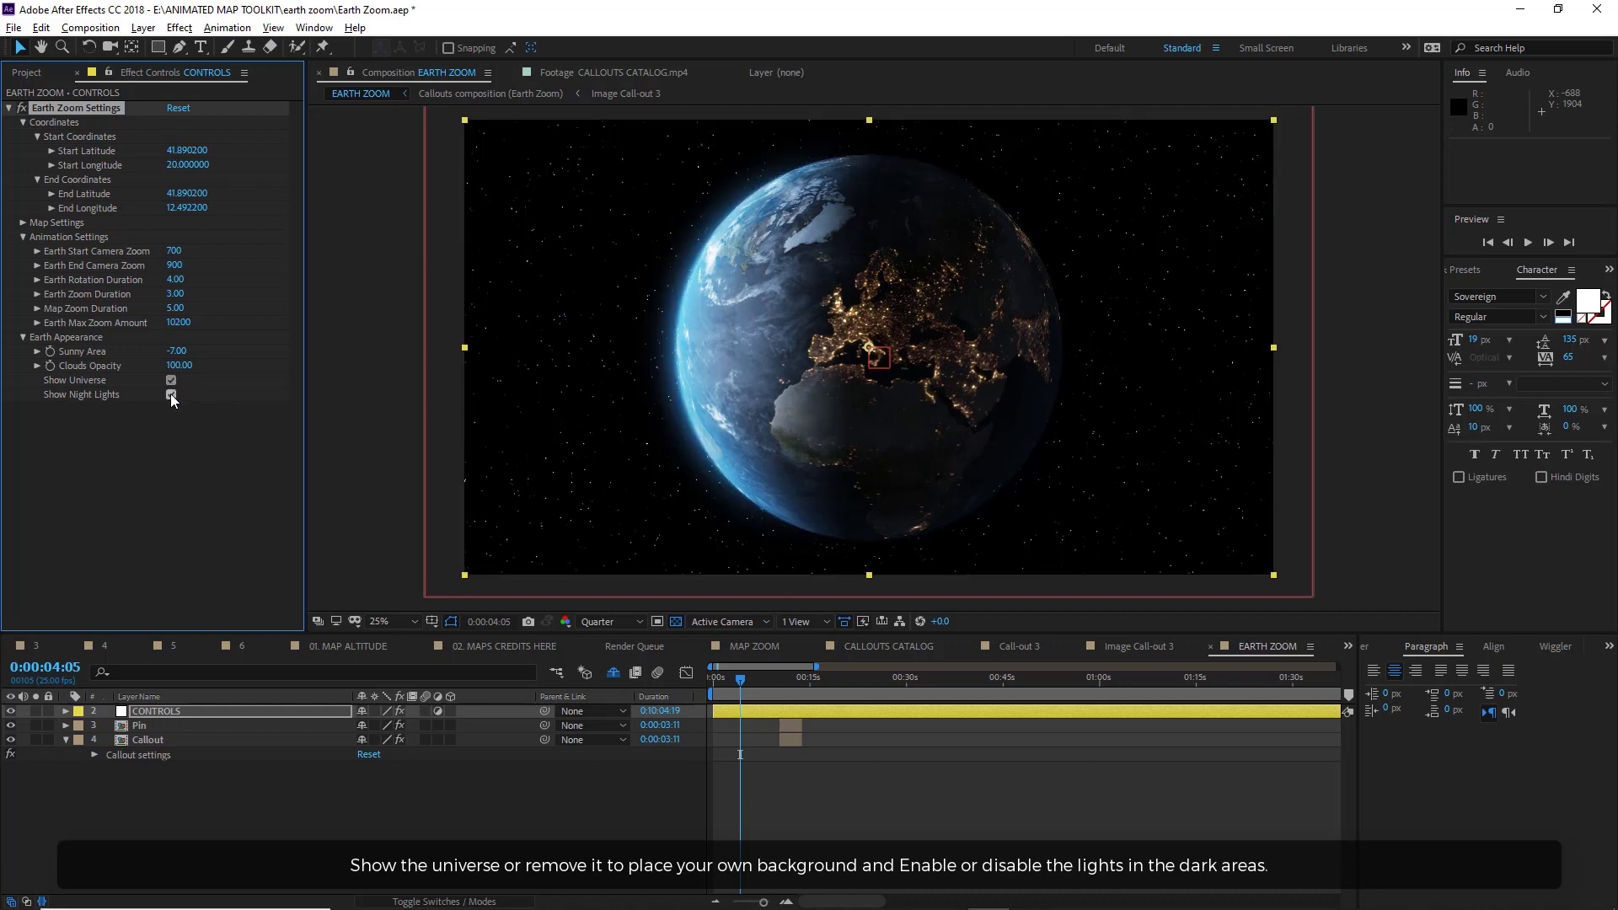
pyautogui.click(171, 394)
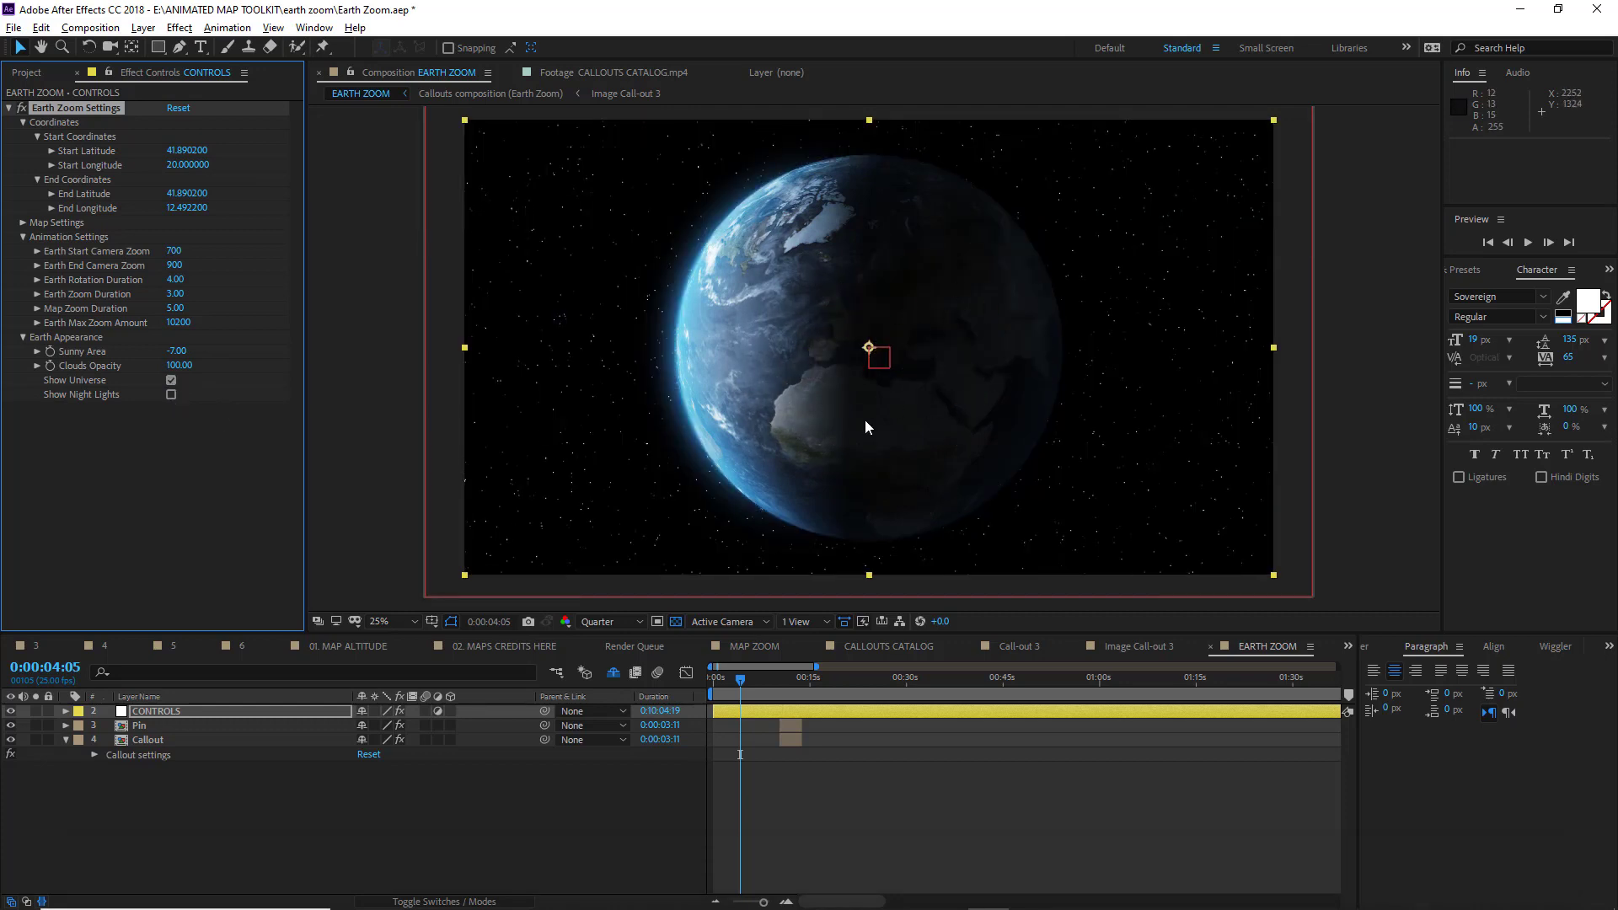
pyautogui.click(172, 395)
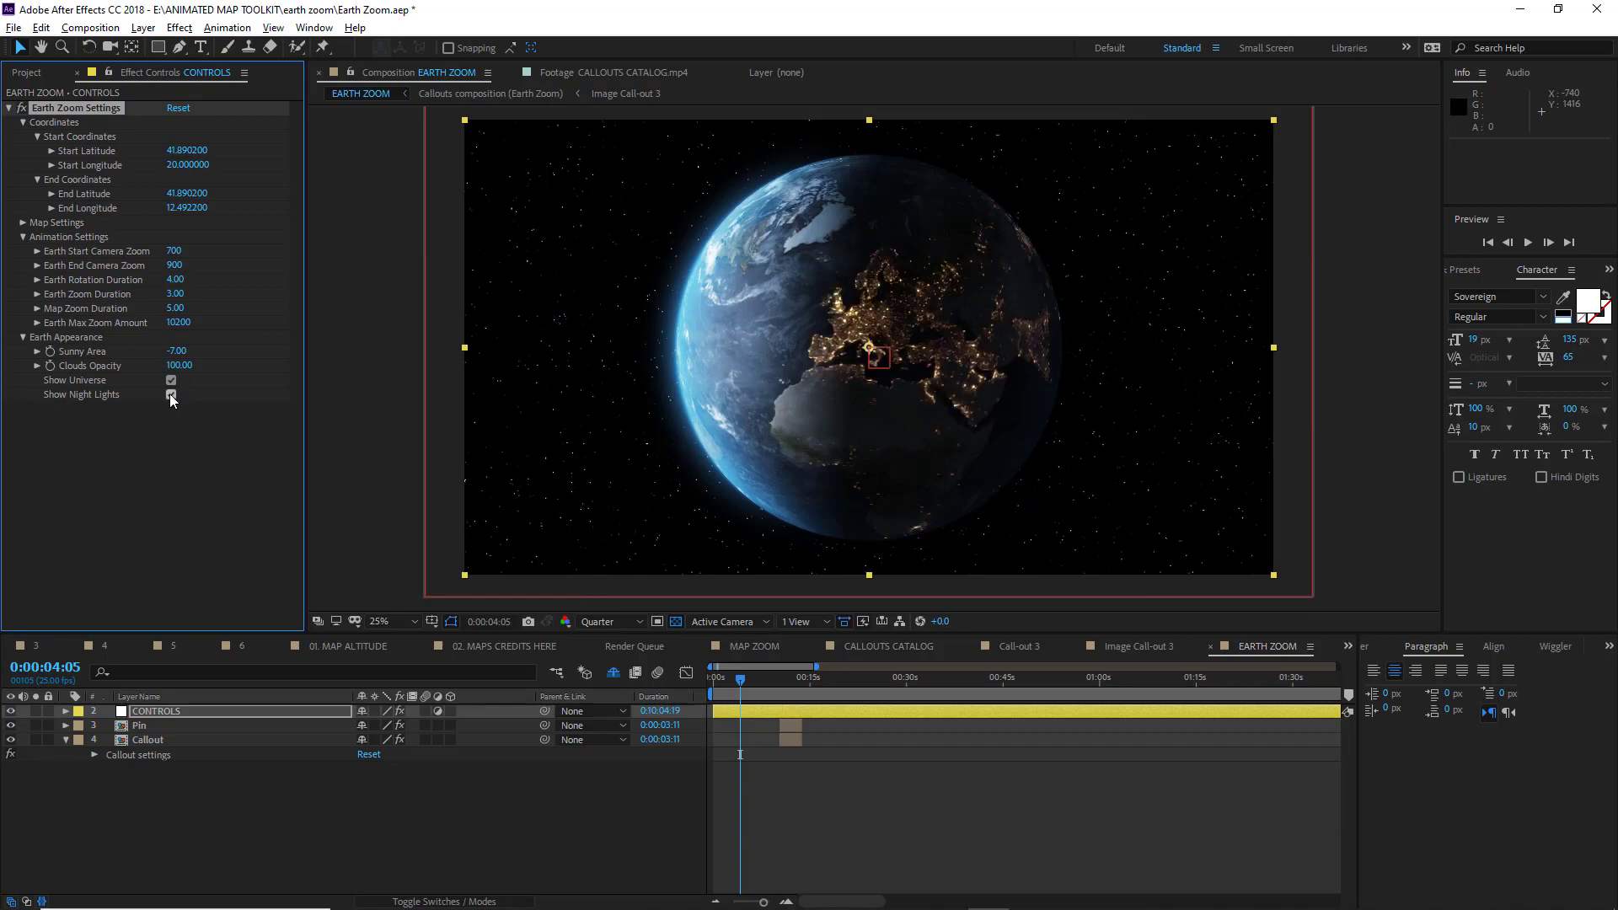